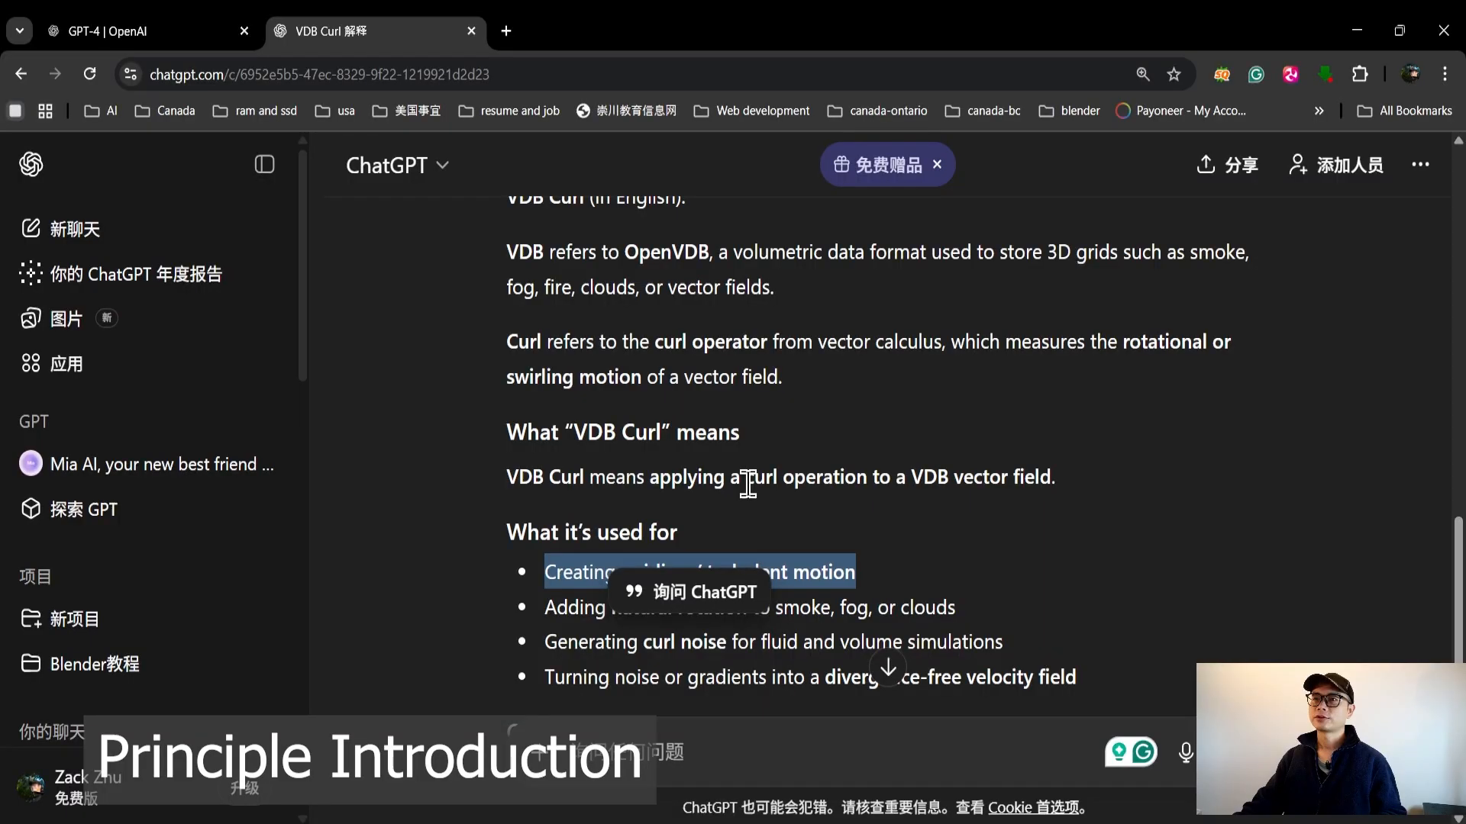
# Highlight the use case "Creating swirling / turbulent motion" in the VDB Curl explanation
pyautogui.click(916, 549)
pyautogui.scroll(1, 552, 481)
pyautogui.scroll(-1, 552, 494)
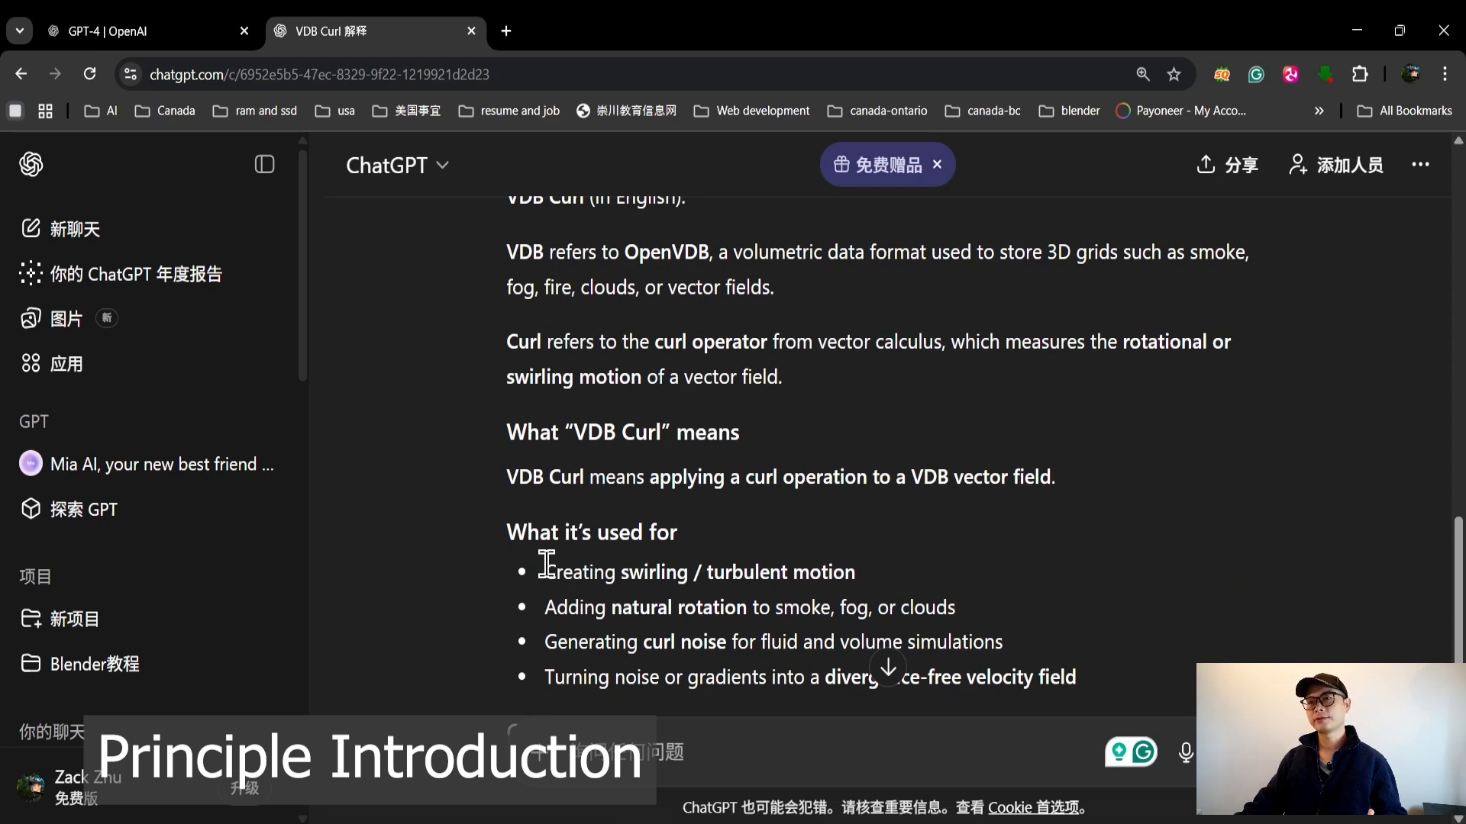
pyautogui.moveTo(547, 576); pyautogui.dragTo(876, 577)
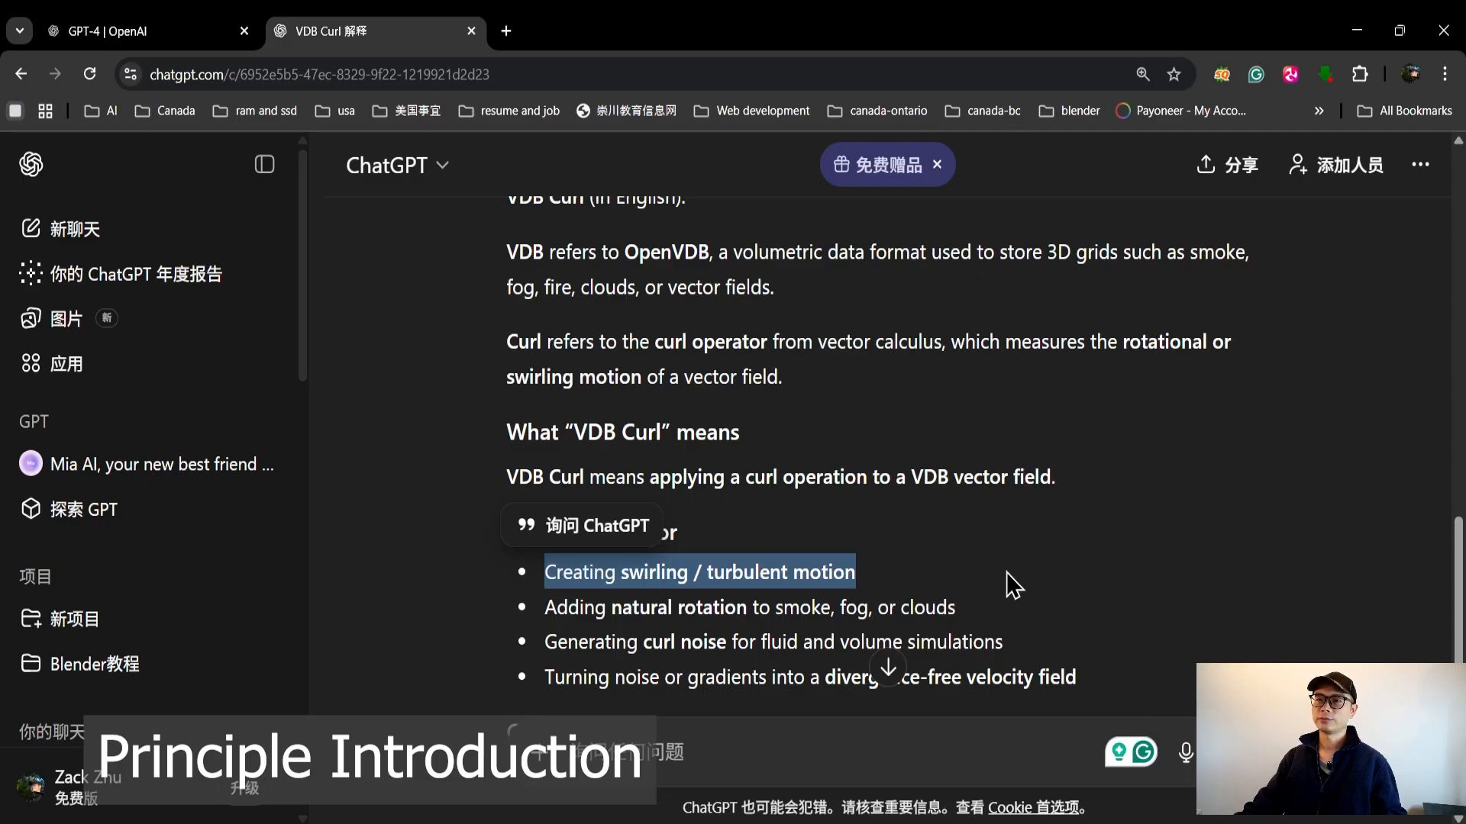
pyautogui.click(909, 574)
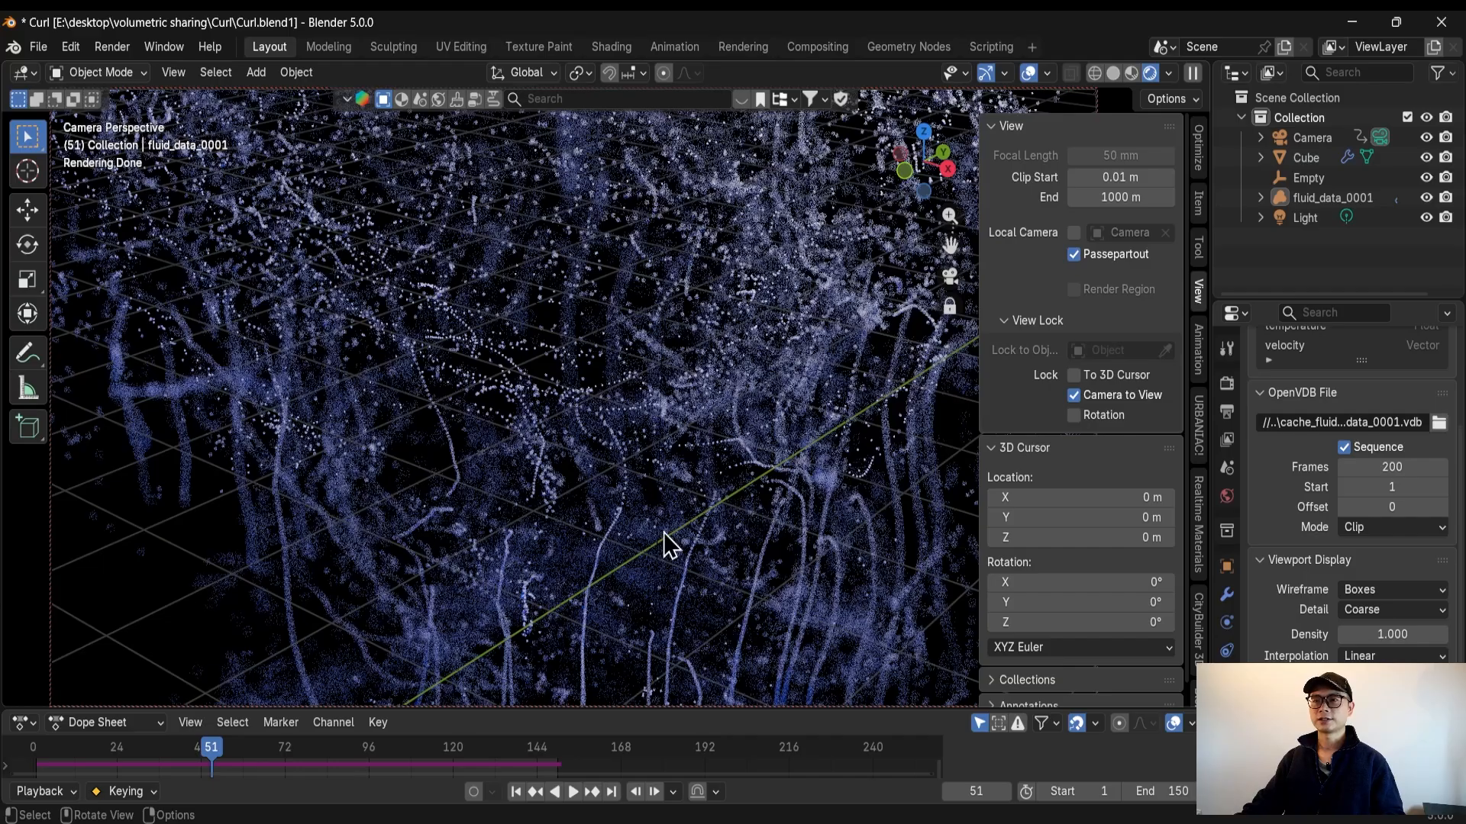
# Switch to Blender, inspect the finished curl particle scene from several angles and open its Geometry Nodes workspace
pyautogui.moveTo(604, 514)
pyautogui.mouseDown(button='middle')
pyautogui.moveTo(620, 478)
pyautogui.moveTo(563, 494)
pyautogui.moveTo(576, 523)
pyautogui.moveTo(603, 517)
pyautogui.mouseUp(button='middle')
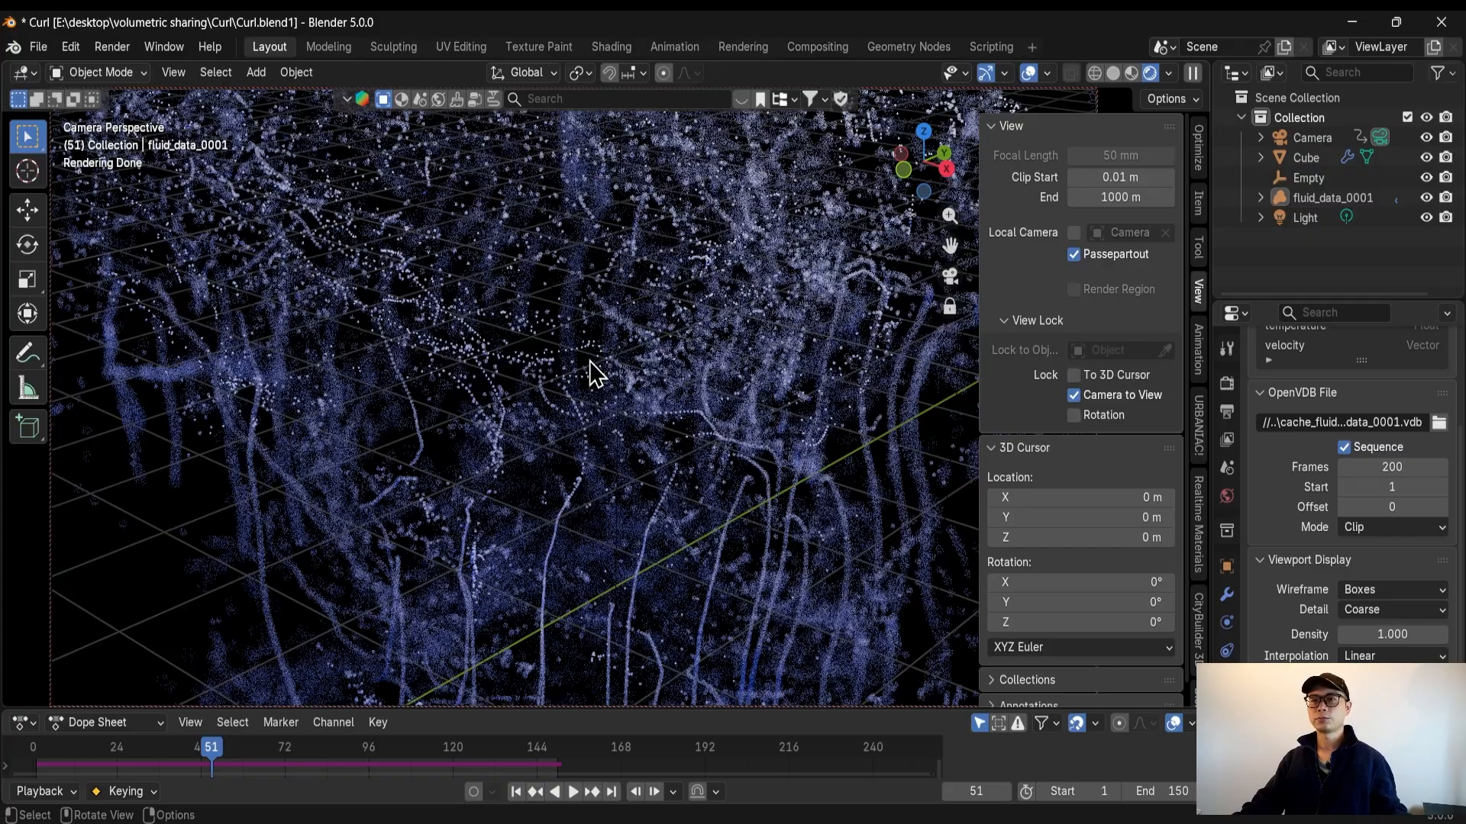
pyautogui.moveTo(480, 358); pyautogui.dragTo(435, 369, button='middle')
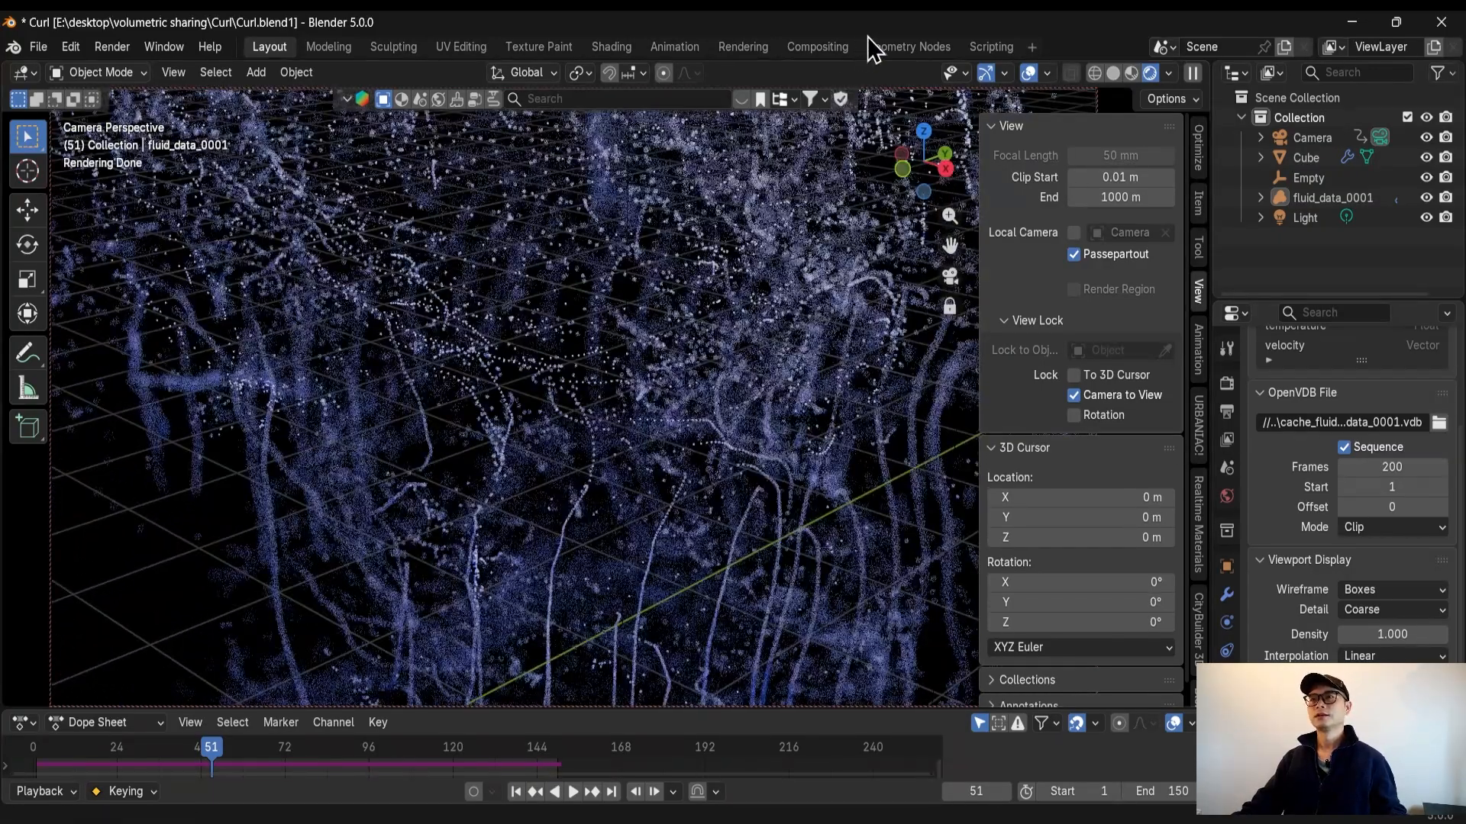
pyautogui.click(889, 48)
pyautogui.scroll(-4, 780, 476)
pyautogui.press('Home')
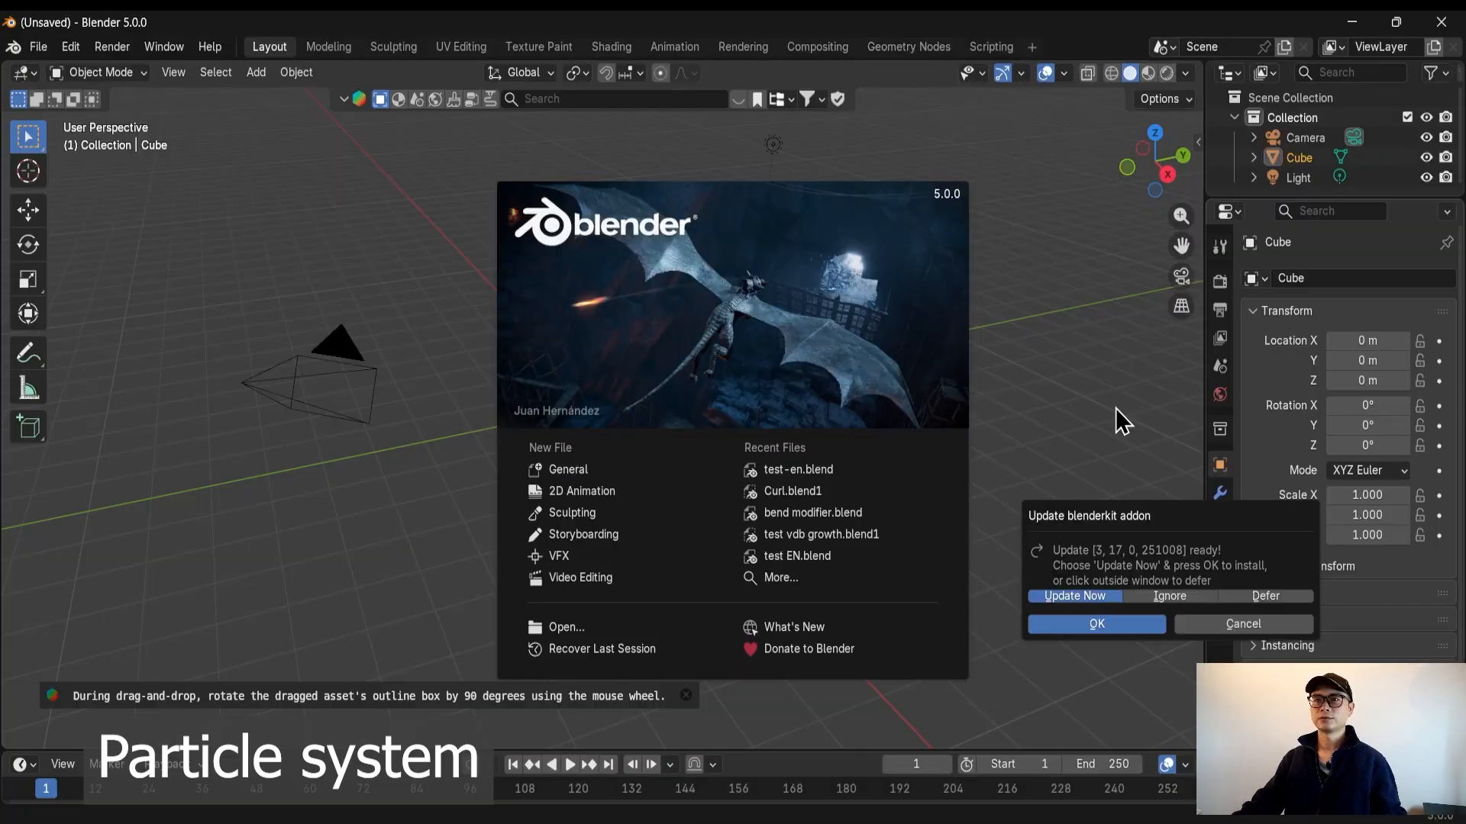
# Dismiss the BlenderKit add-on update prompt and the splash screen of the new scene
pyautogui.click(1116, 407)
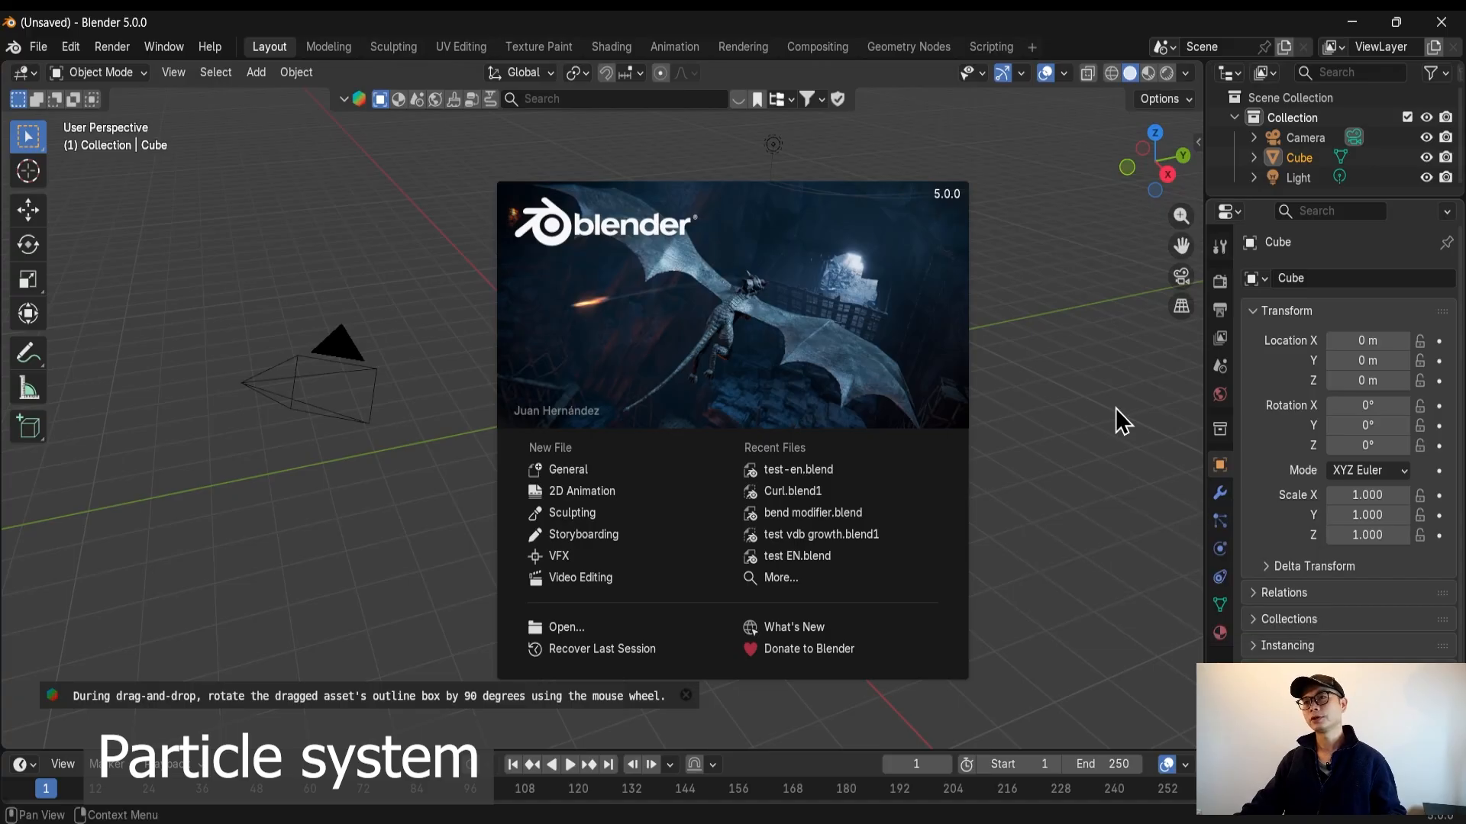
pyautogui.click(1115, 408)
pyautogui.scroll(3, 641, 427)
pyautogui.moveTo(643, 441); pyautogui.dragTo(771, 427, button='middle')
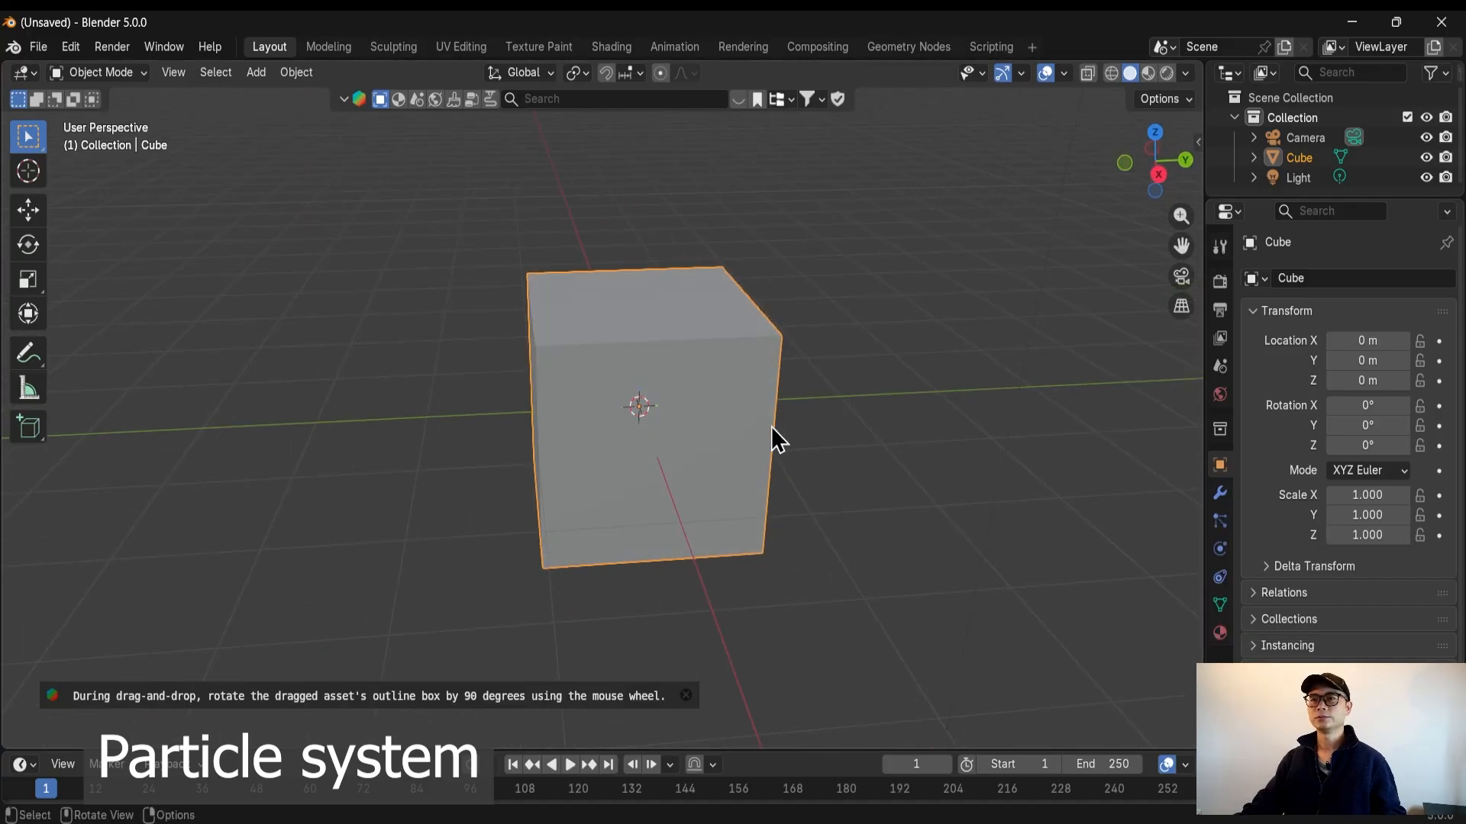
# Split the 3D viewport horizontally, make the lower area a Geometry Node Editor and create a new node tree for the cube
pyautogui.moveTo(4, 747); pyautogui.dragTo(51, 392)
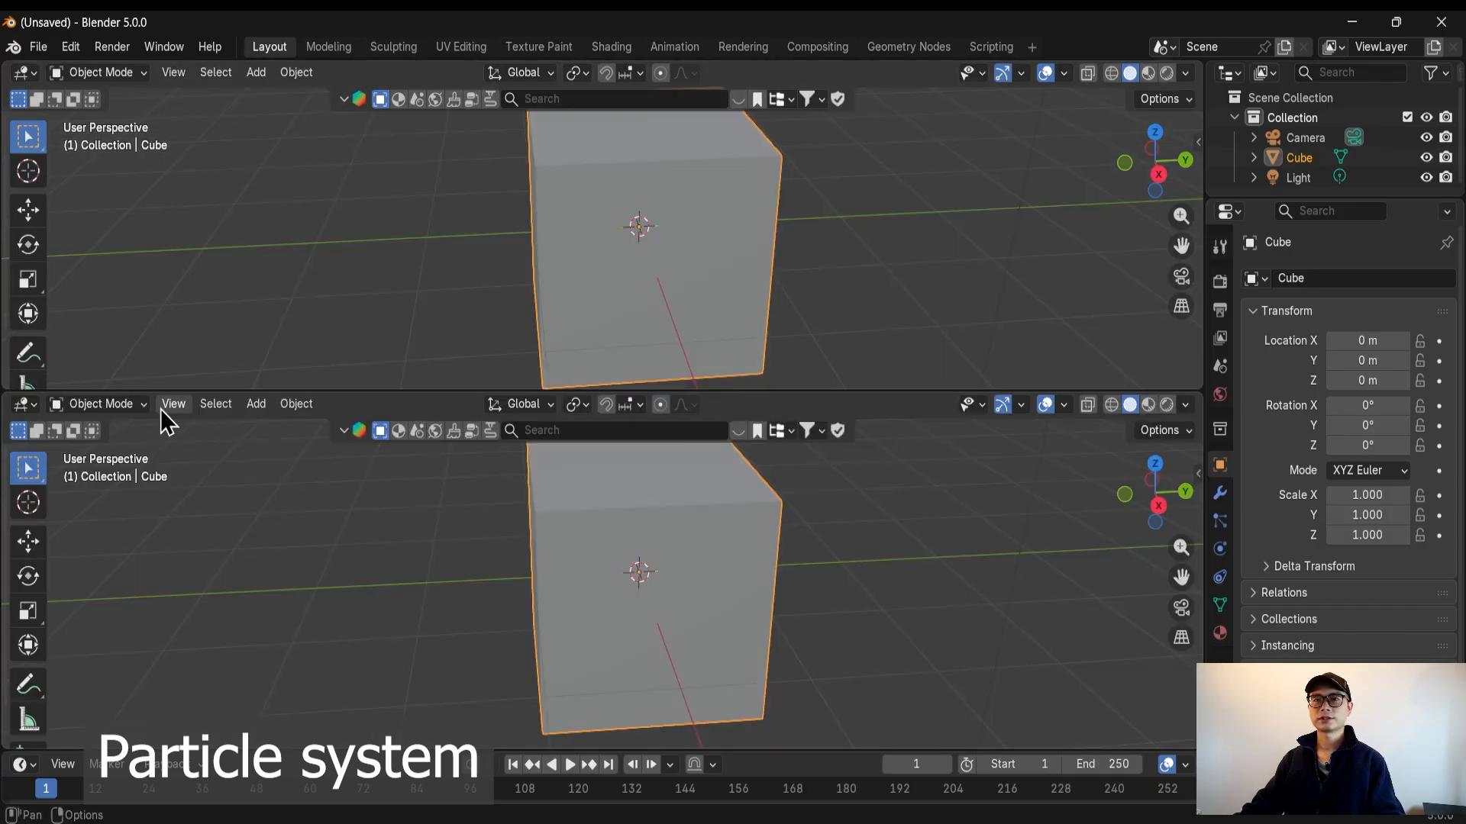
pyautogui.click(29, 407)
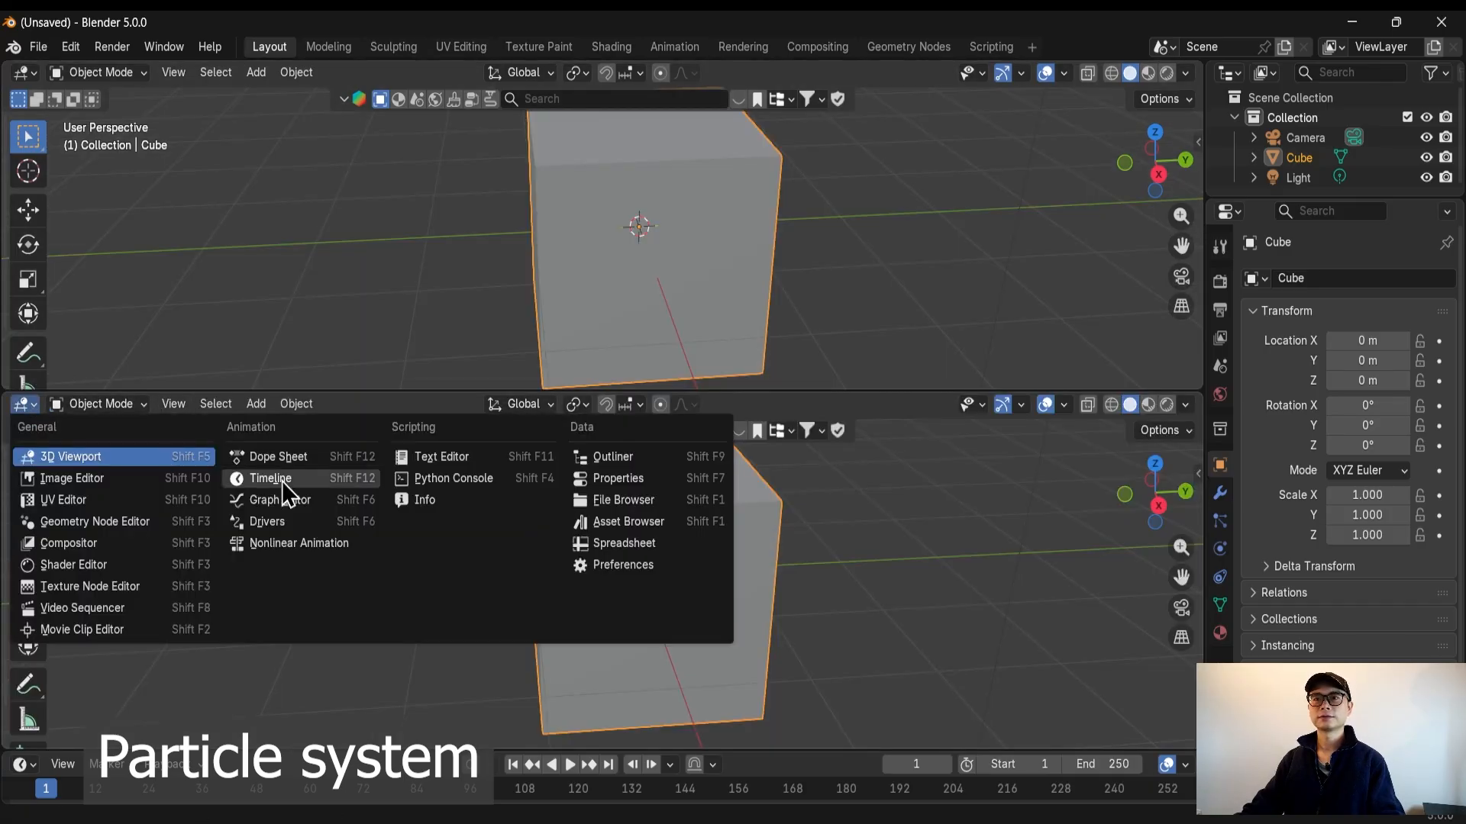
pyautogui.click(122, 524)
pyautogui.click(610, 410)
pyautogui.scroll(12, 598, 610)
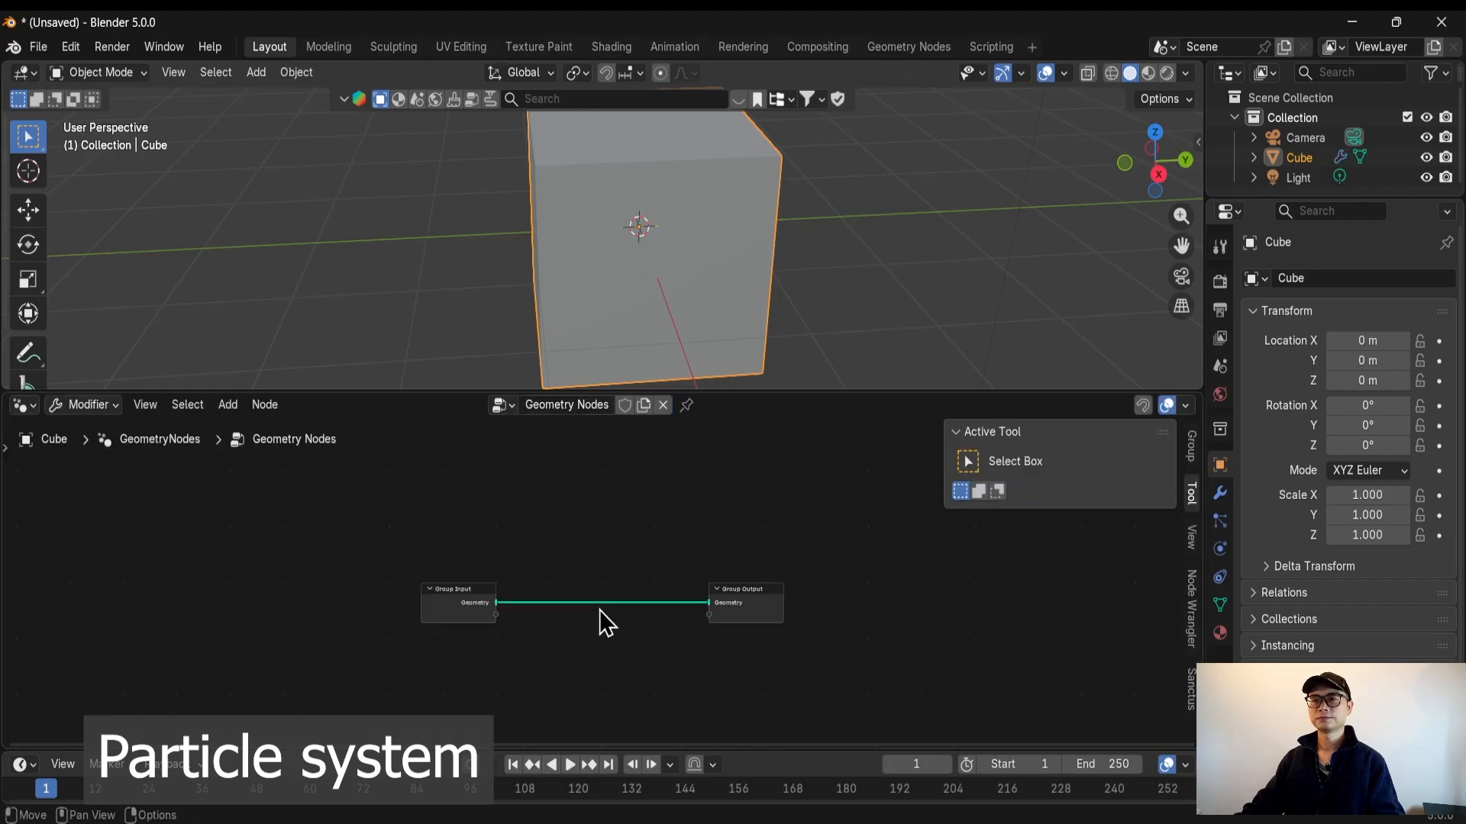
# Start importing an OpenVDB volume and point the file browser to the folder E:\desktop\volumetric sharing, copying its path from File Explorer
pyautogui.scroll(-4, 800, 241)
pyautogui.moveTo(800, 241); pyautogui.dragTo(729, 243, button='middle')
pyautogui.scroll(-3, 799, 235)
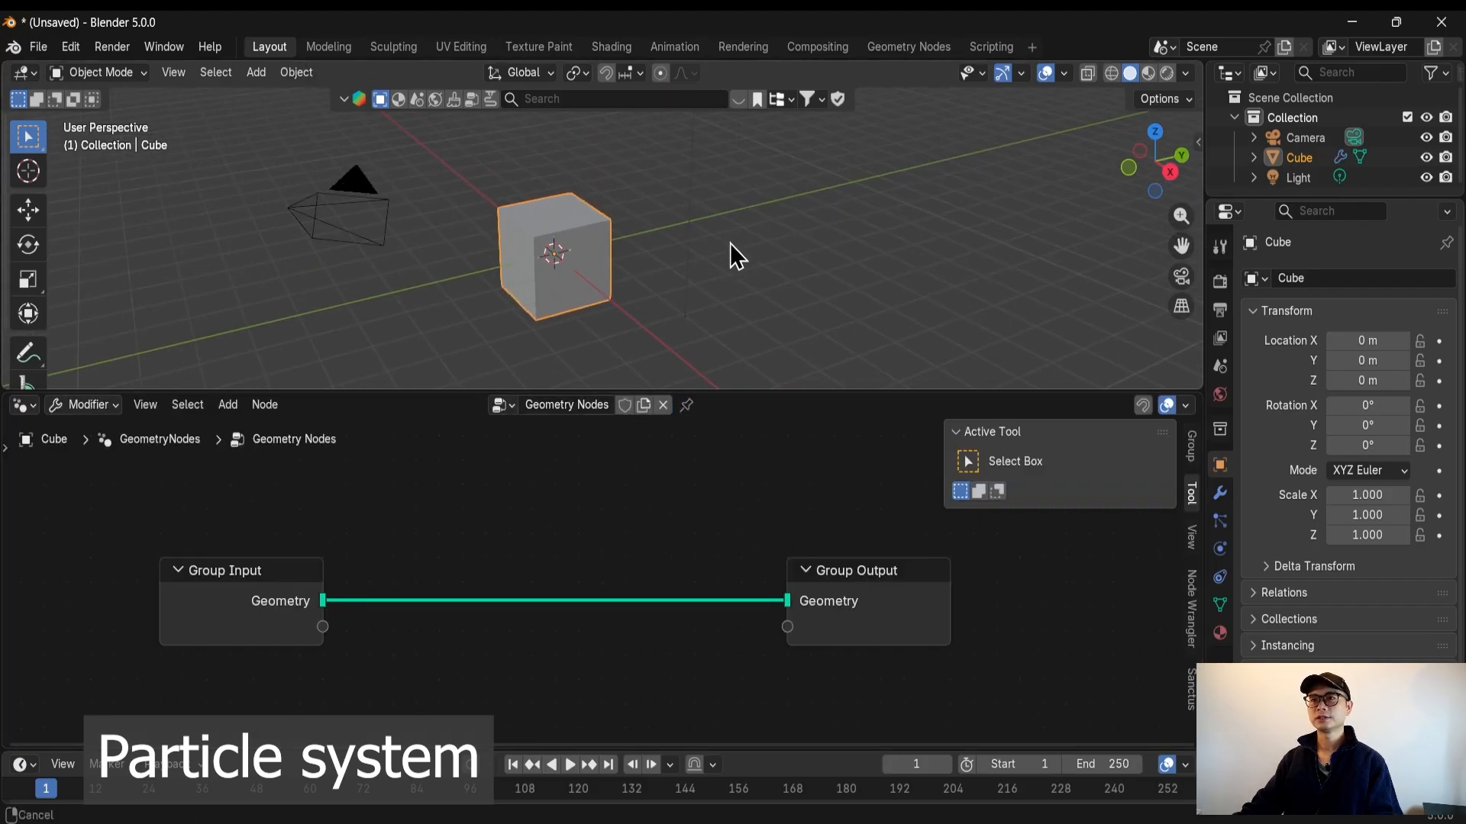
pyautogui.hotkey('shift', 'a')
pyautogui.moveTo(747, 375)
pyautogui.click(851, 371)
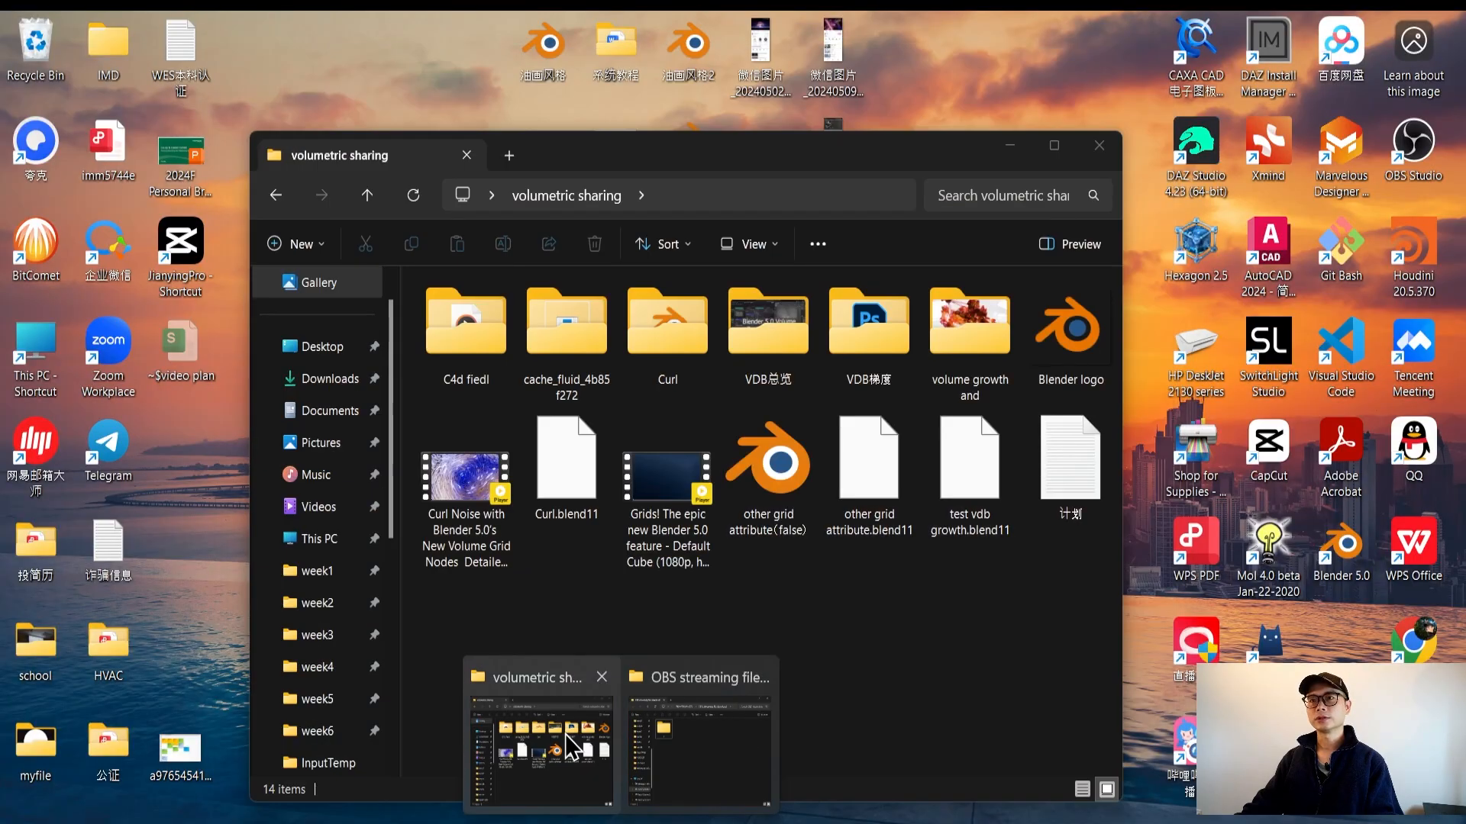
pyautogui.click(565, 734)
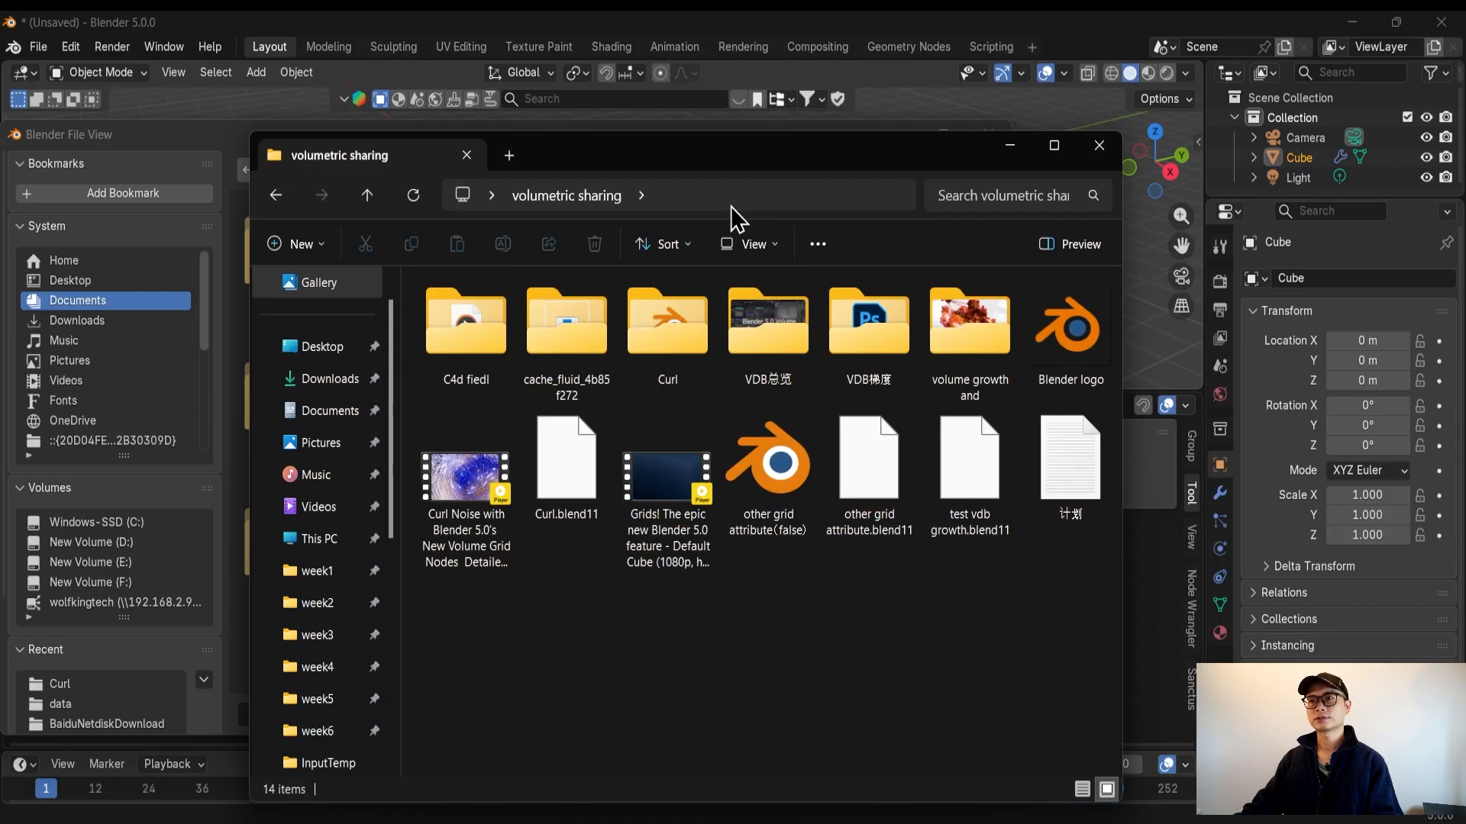
pyautogui.click(737, 195)
pyautogui.hotkey('ctrl', 'c')
pyautogui.click(913, 26)
pyautogui.click(605, 169)
pyautogui.hotkey('ctrl', 'v')
pyautogui.press('Return')
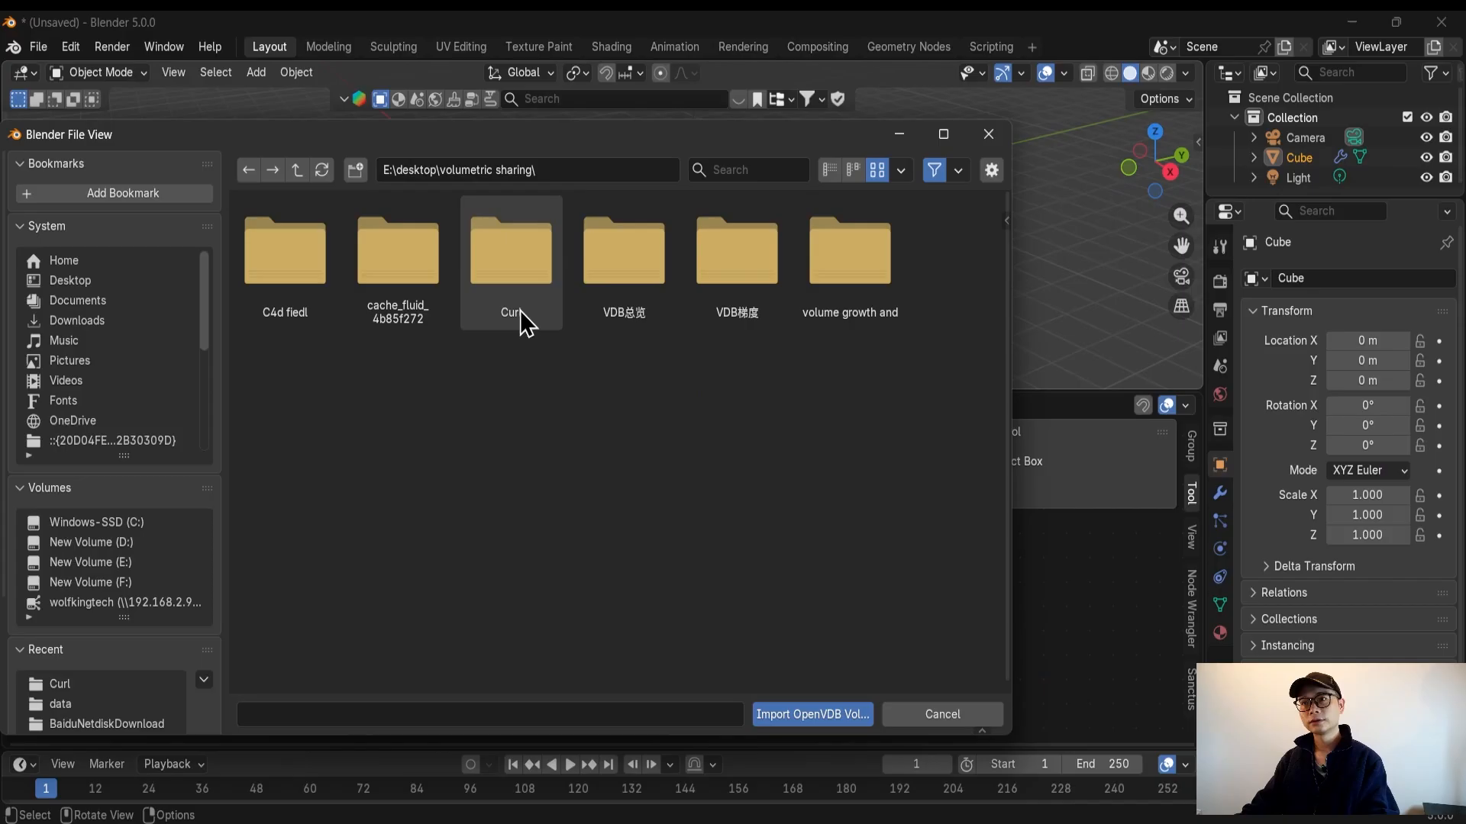
# Import the entire fluid_data VDB sequence from the data folder inside cache_fluid_4b85f272
pyautogui.doubleClick(412, 268)
pyautogui.doubleClick(396, 272)
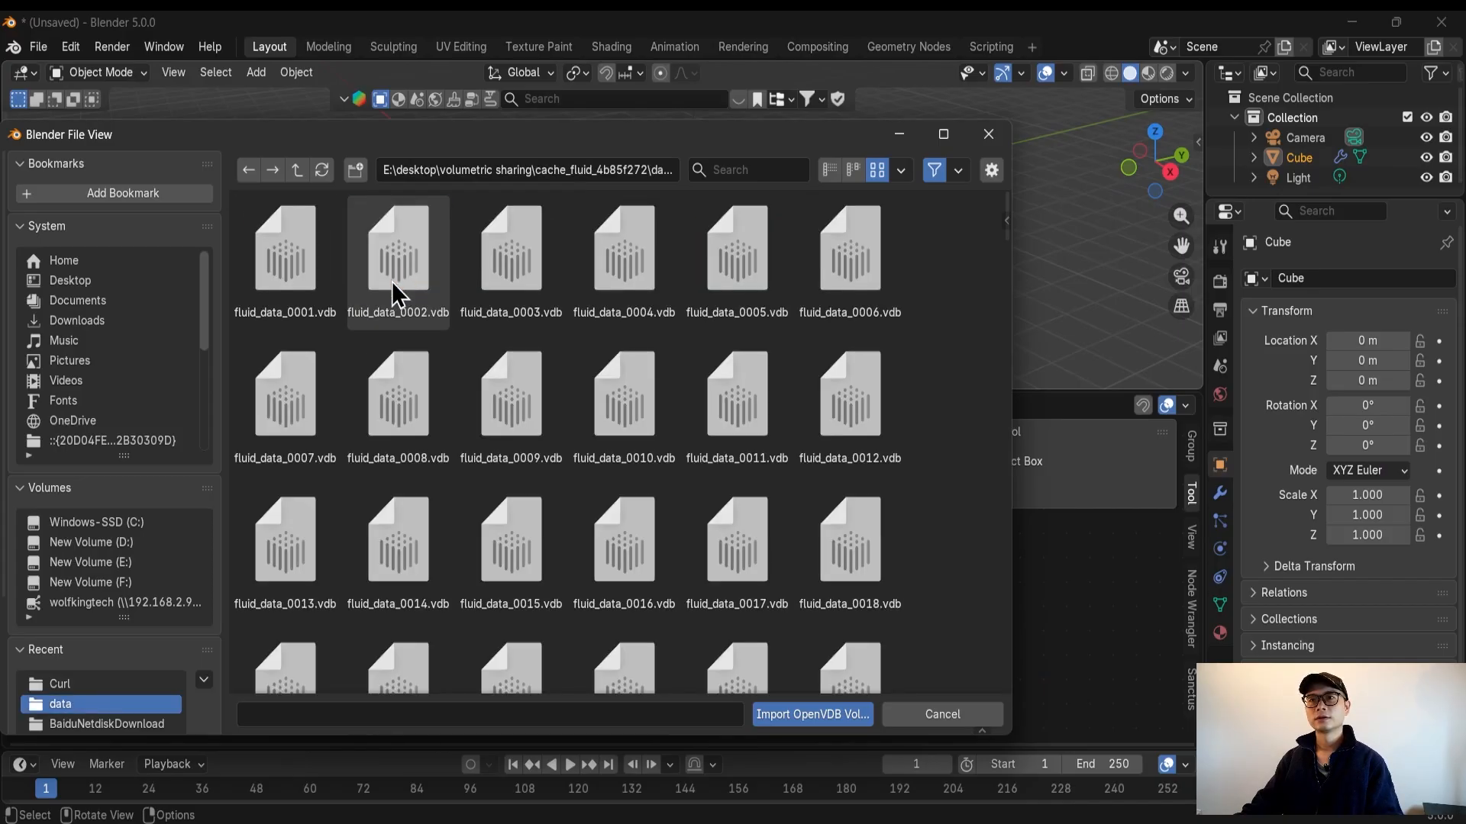
pyautogui.press('a')
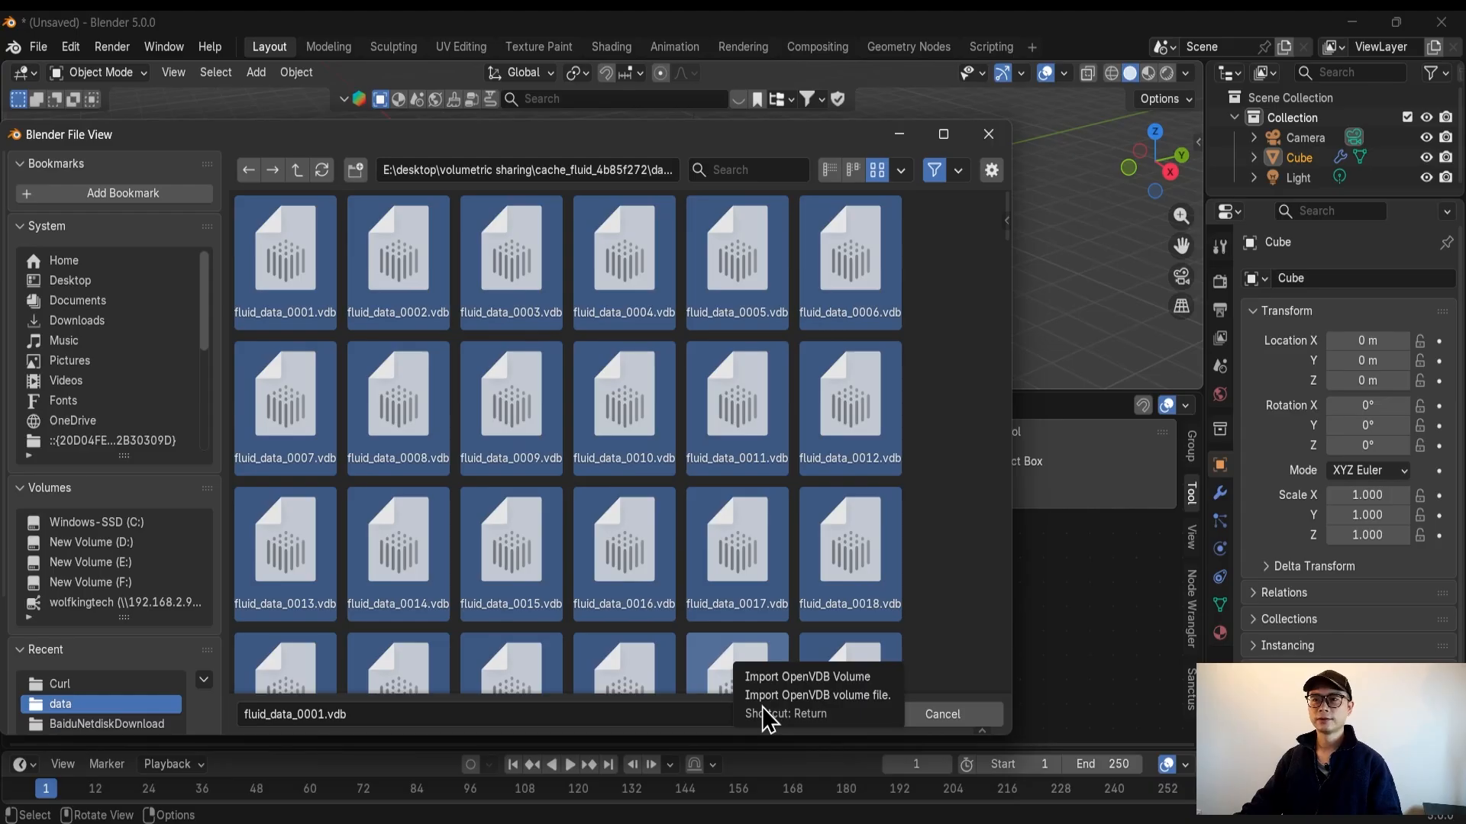
pyautogui.click(810, 723)
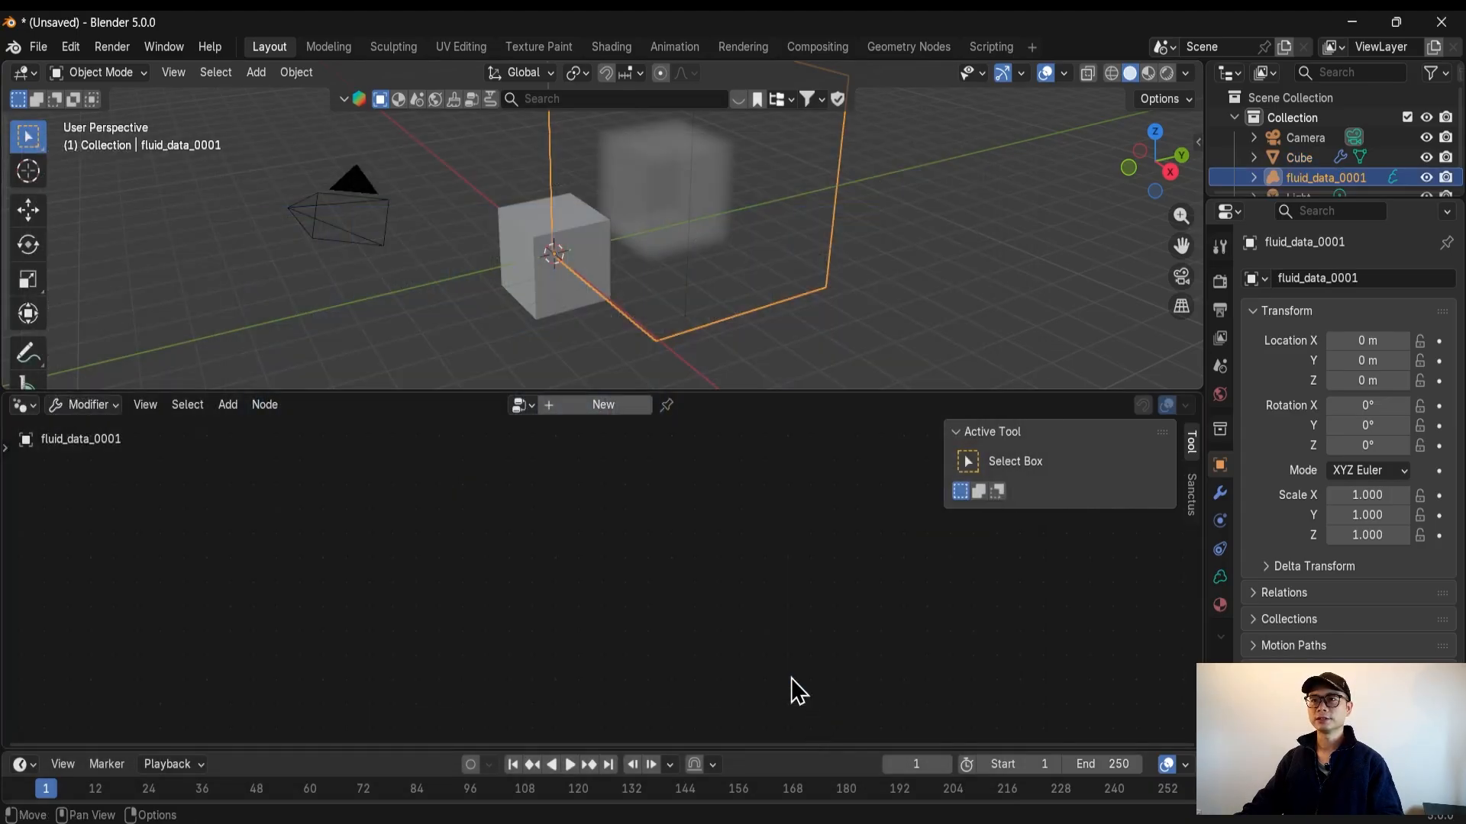
# Play the animation to check the imported smoke sequence, and stop it
pyautogui.moveTo(777, 232)
pyautogui.mouseDown(button='middle')
pyautogui.moveTo(728, 285)
pyautogui.moveTo(731, 228)
pyautogui.moveTo(771, 214)
pyautogui.moveTo(792, 230)
pyautogui.mouseUp(button='middle')
pyautogui.press('space')
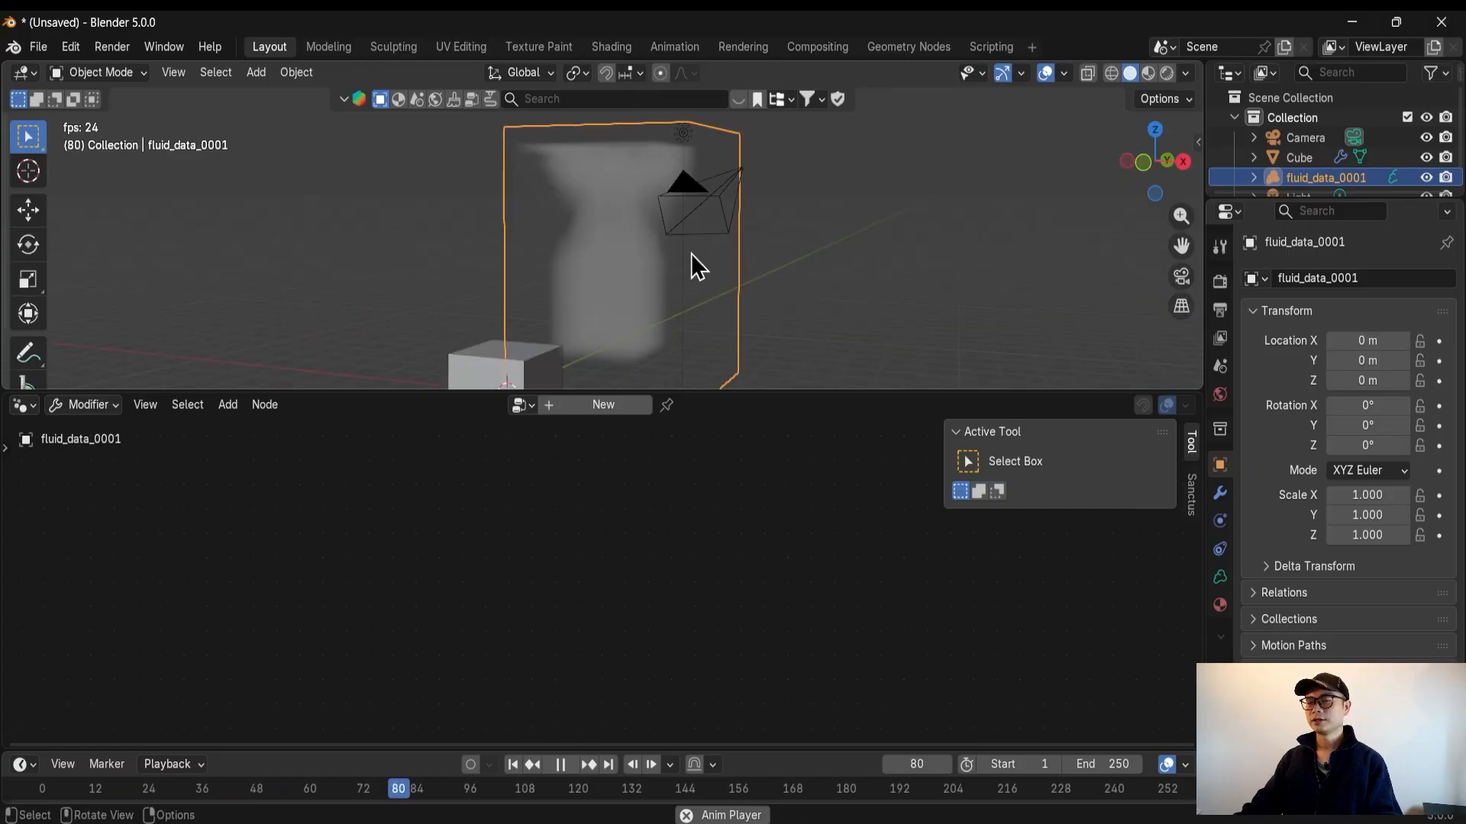
pyautogui.press('space')
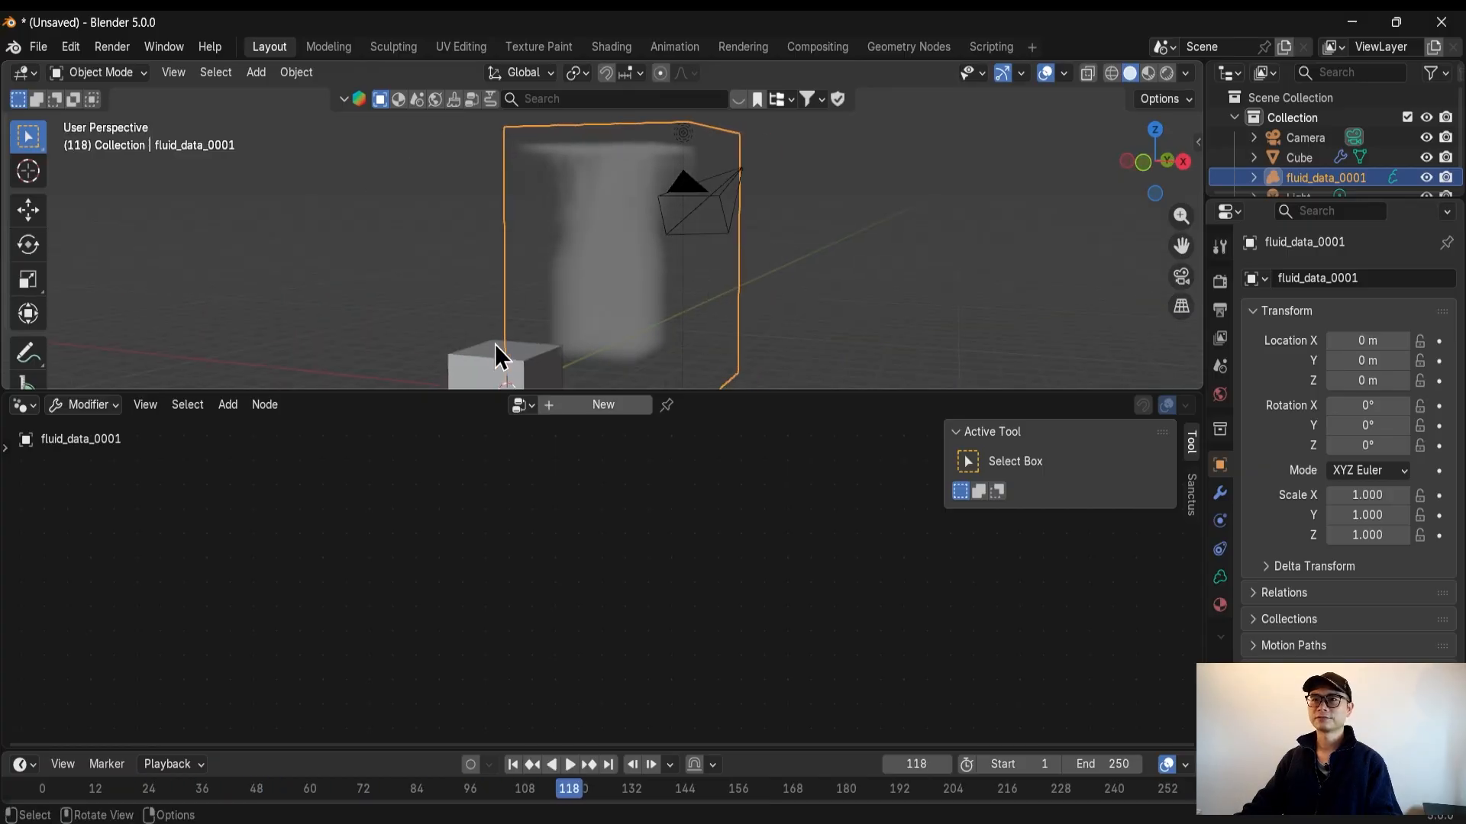
# Enlarge the Outliner and rename the cube as particle
pyautogui.click(484, 359)
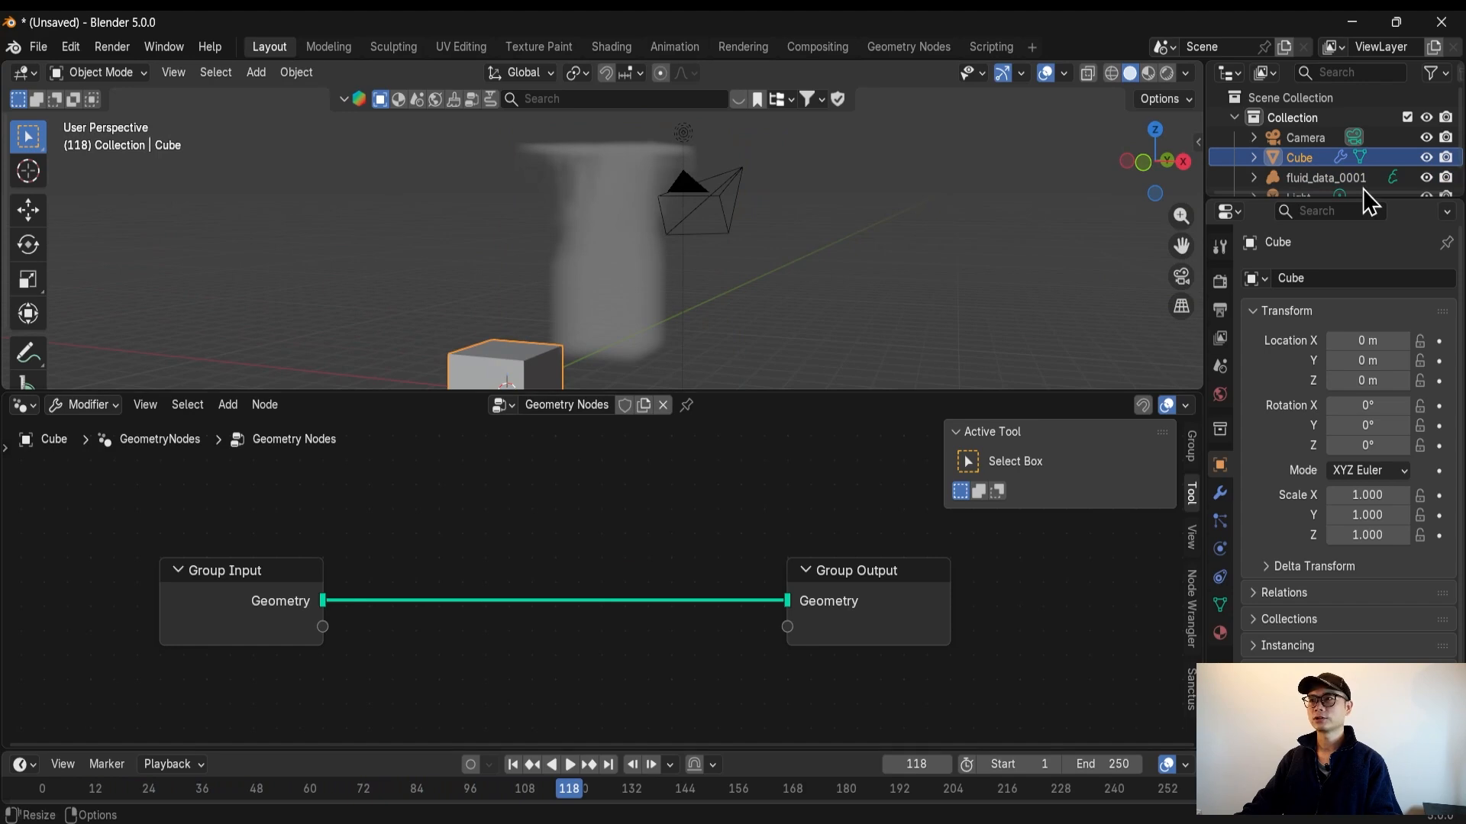
pyautogui.moveTo(1312, 200); pyautogui.dragTo(1312, 267)
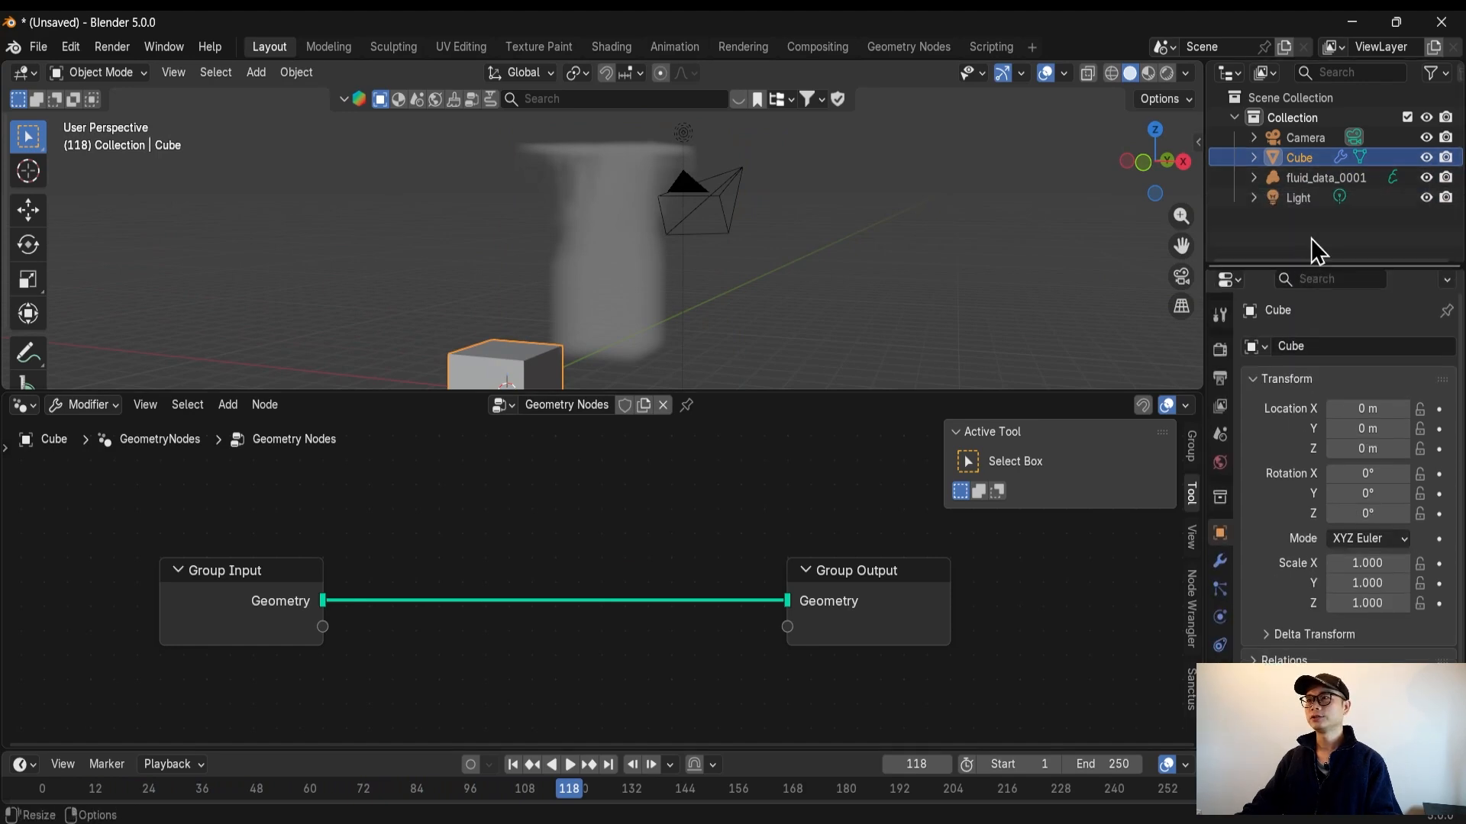
pyautogui.doubleClick(1300, 157)
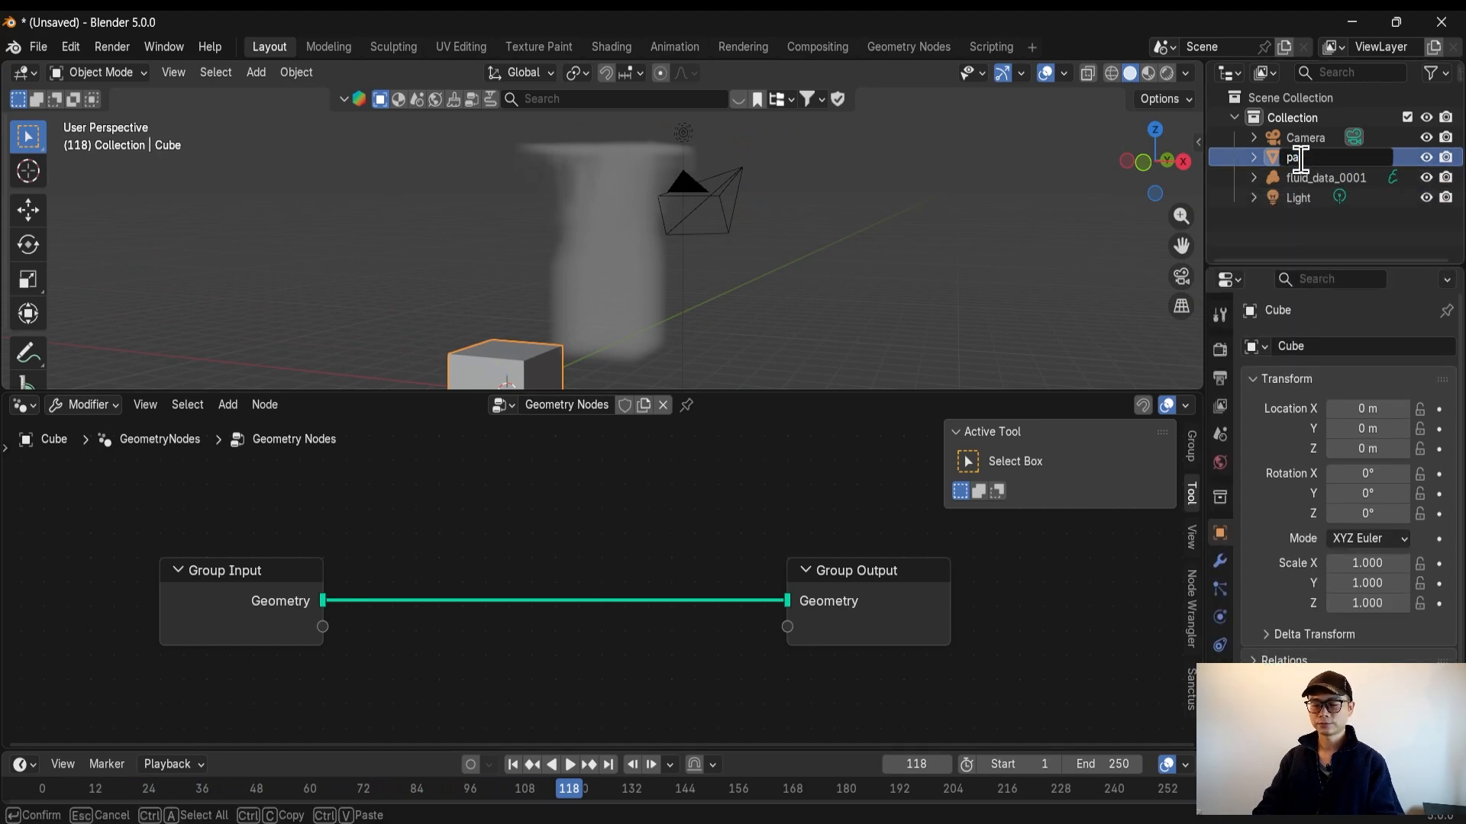
pyautogui.press('Return')
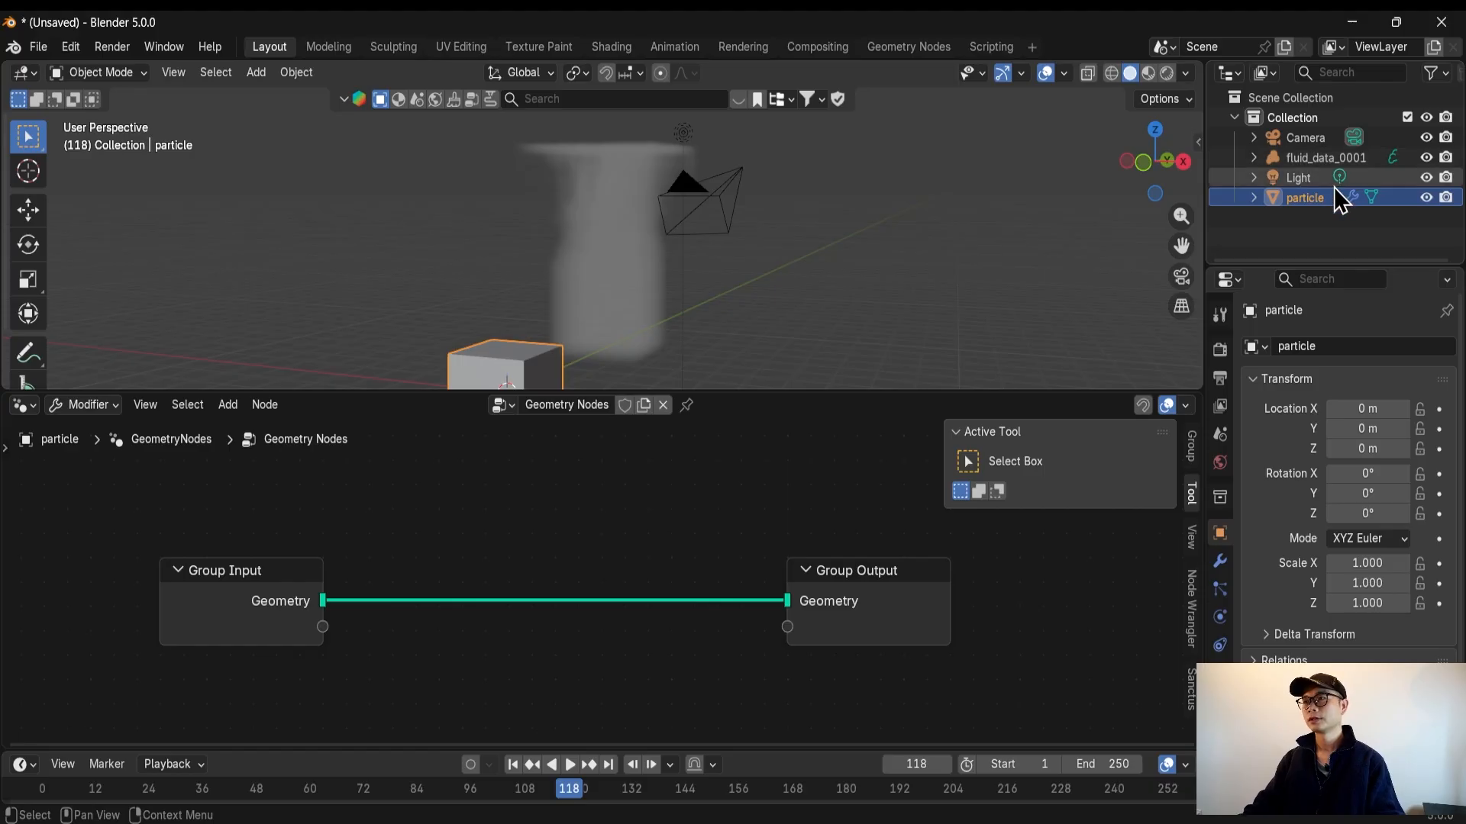
# Rename the imported fluid_data_0001 volume as vdb reference
pyautogui.doubleClick(1301, 157)
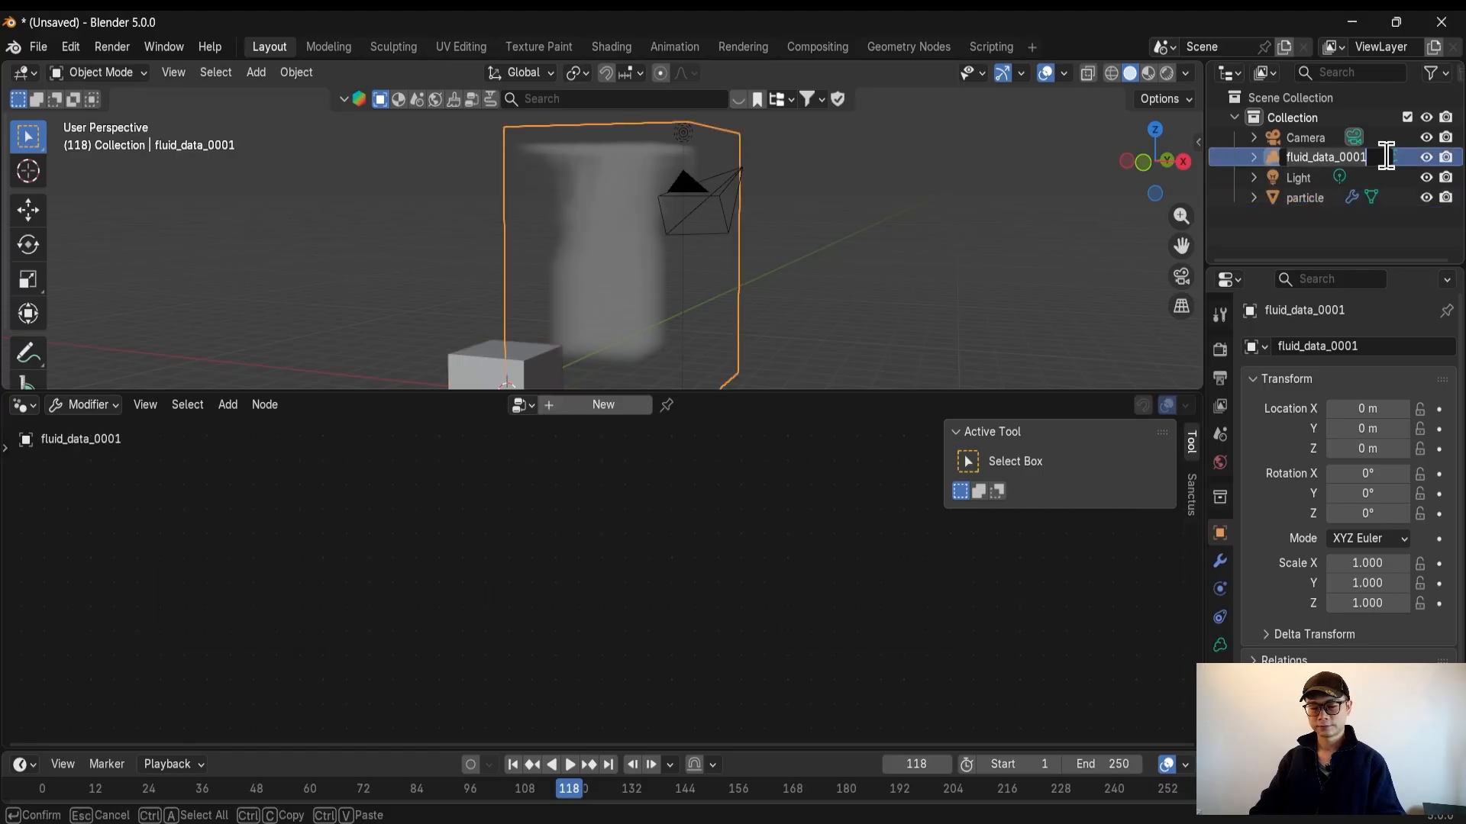
pyautogui.write('vd')
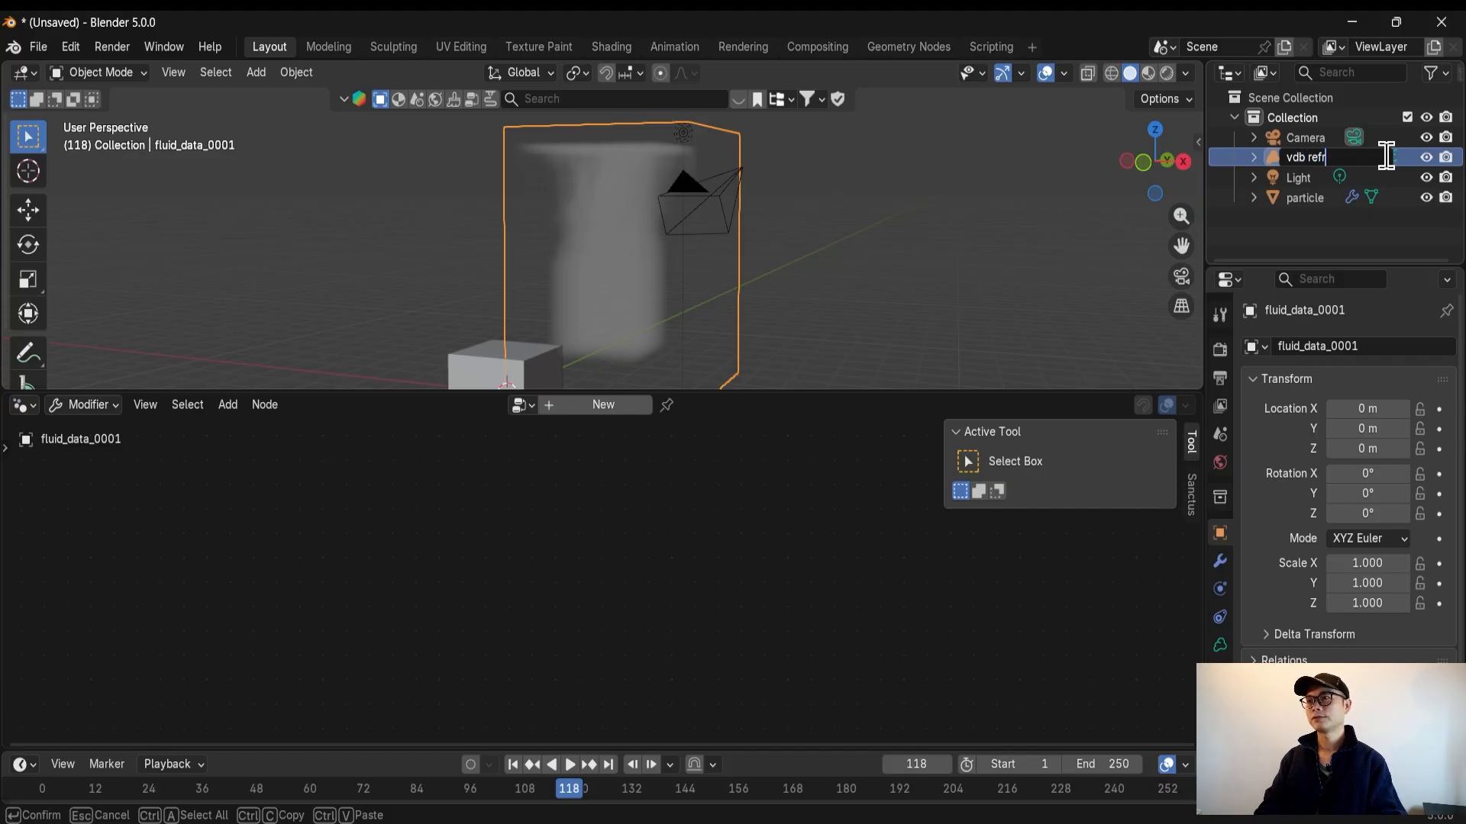
pyautogui.write('b reference')
pyautogui.press('Return')
# Save the scene in the Curl folder as test-en.blend, overwriting the existing file
pyautogui.hotkey('ctrl', 's')
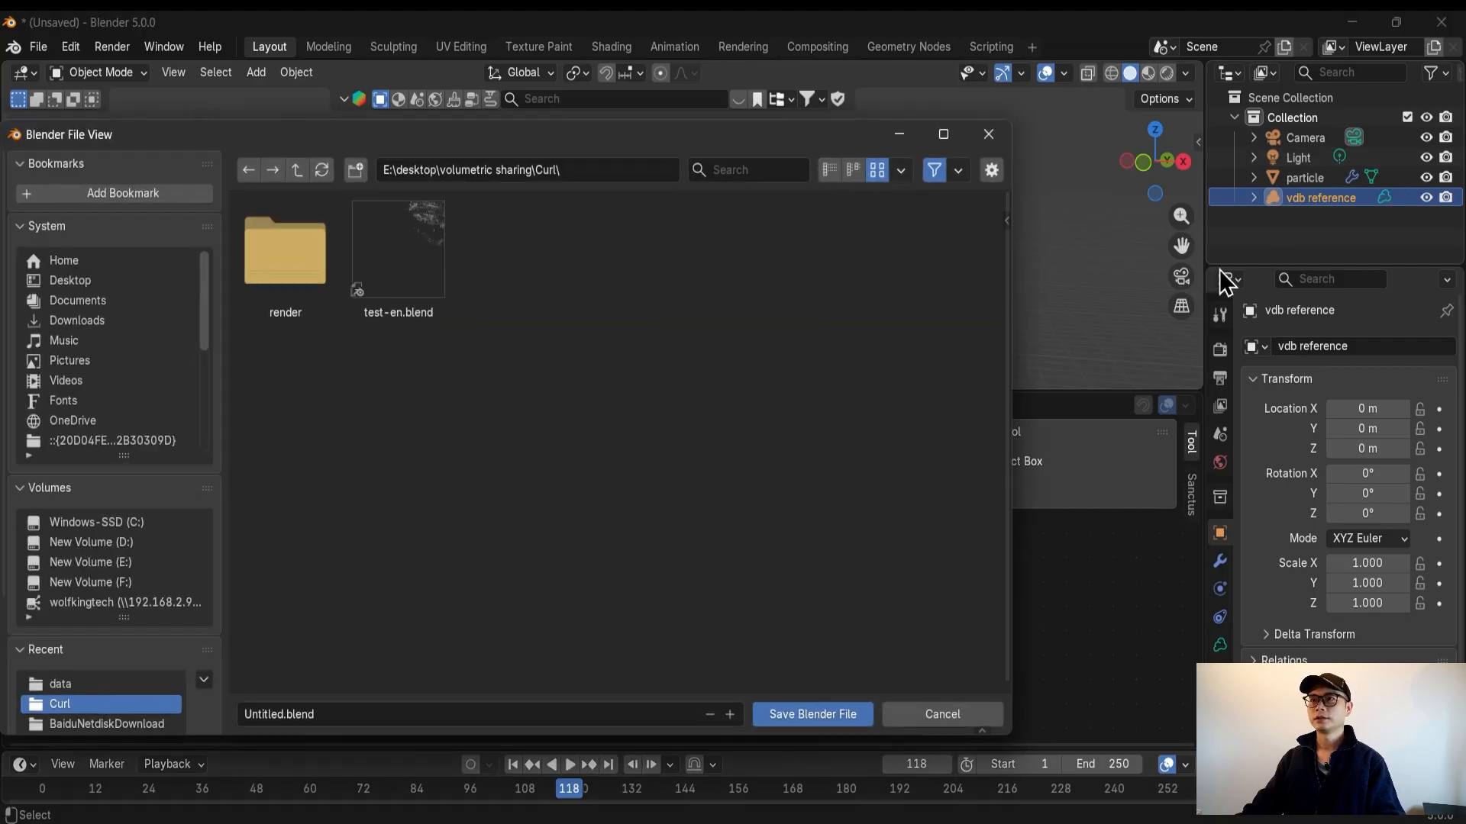
pyautogui.click(420, 313)
pyautogui.click(808, 717)
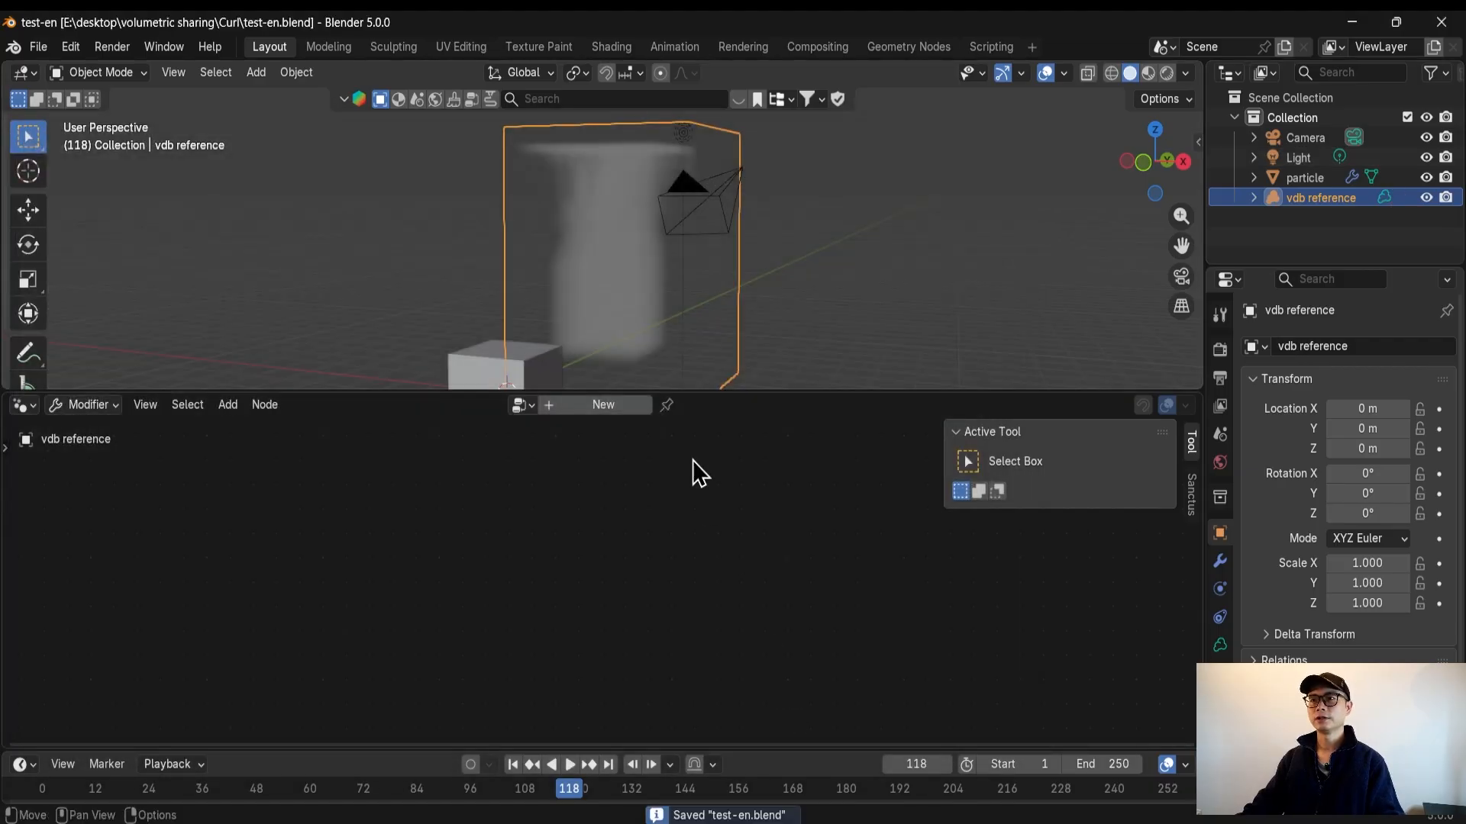
# In the particle object's node tree, make room before Group Output and insert a Transform Geometry node after Group Input
pyautogui.click(505, 358)
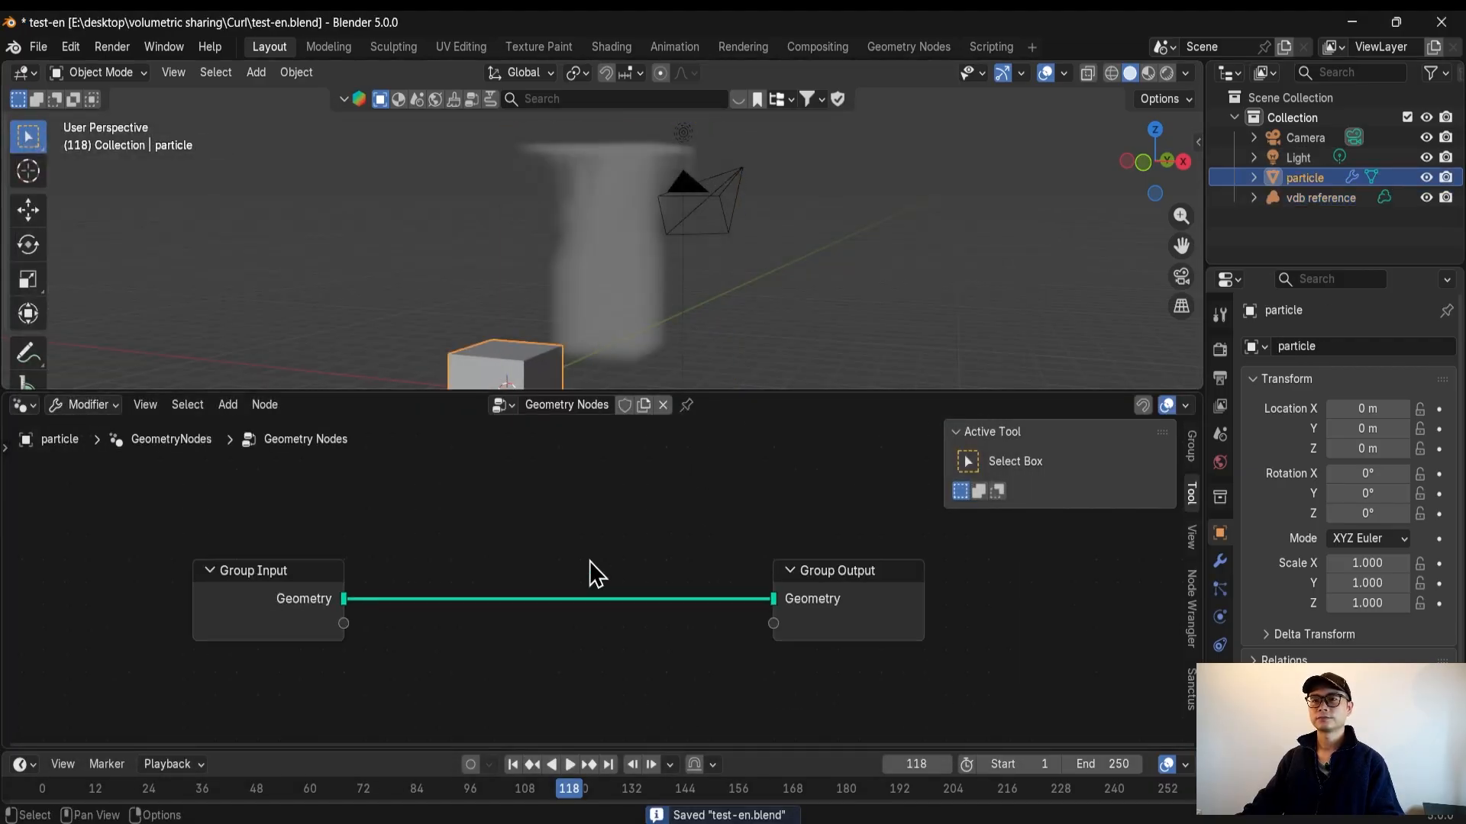
pyautogui.moveTo(987, 600); pyautogui.dragTo(1191, 599)
pyautogui.moveTo(603, 183); pyautogui.dragTo(599, 282, button='middle')
pyautogui.press('Home')
pyautogui.hotkey('shift', 'a')
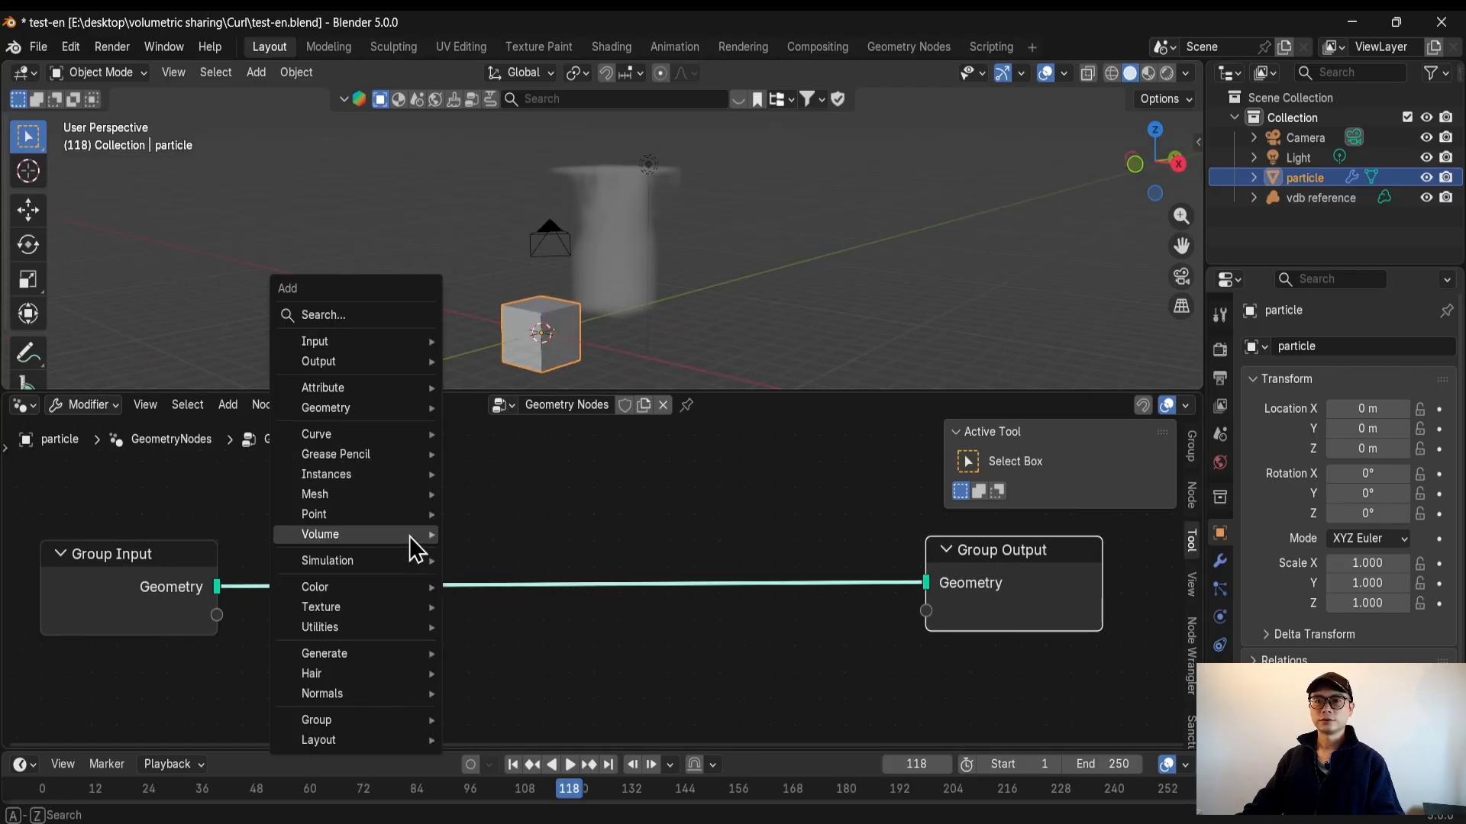
pyautogui.write('tra')
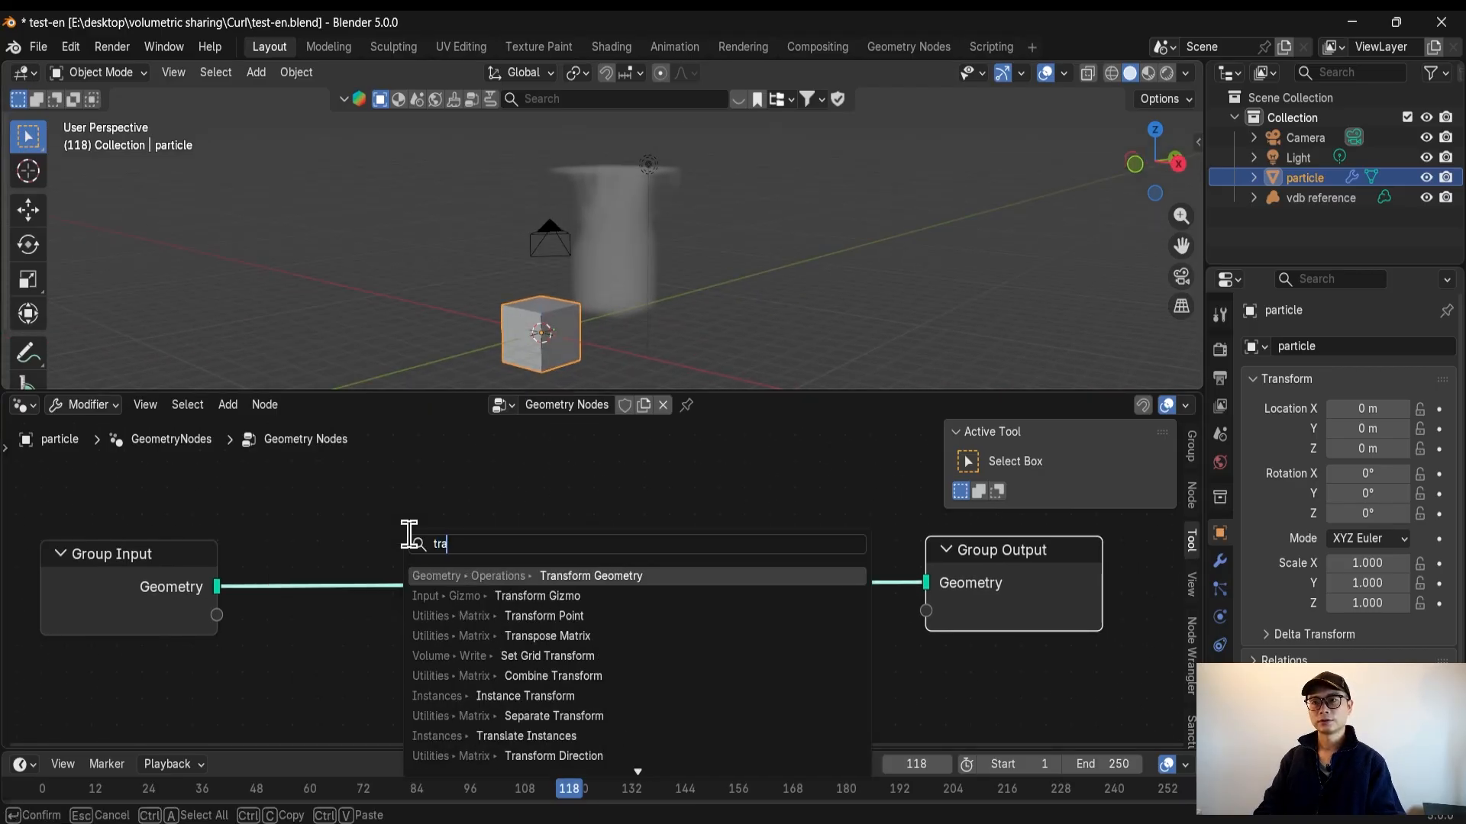
pyautogui.press('Return')
pyautogui.click(294, 533)
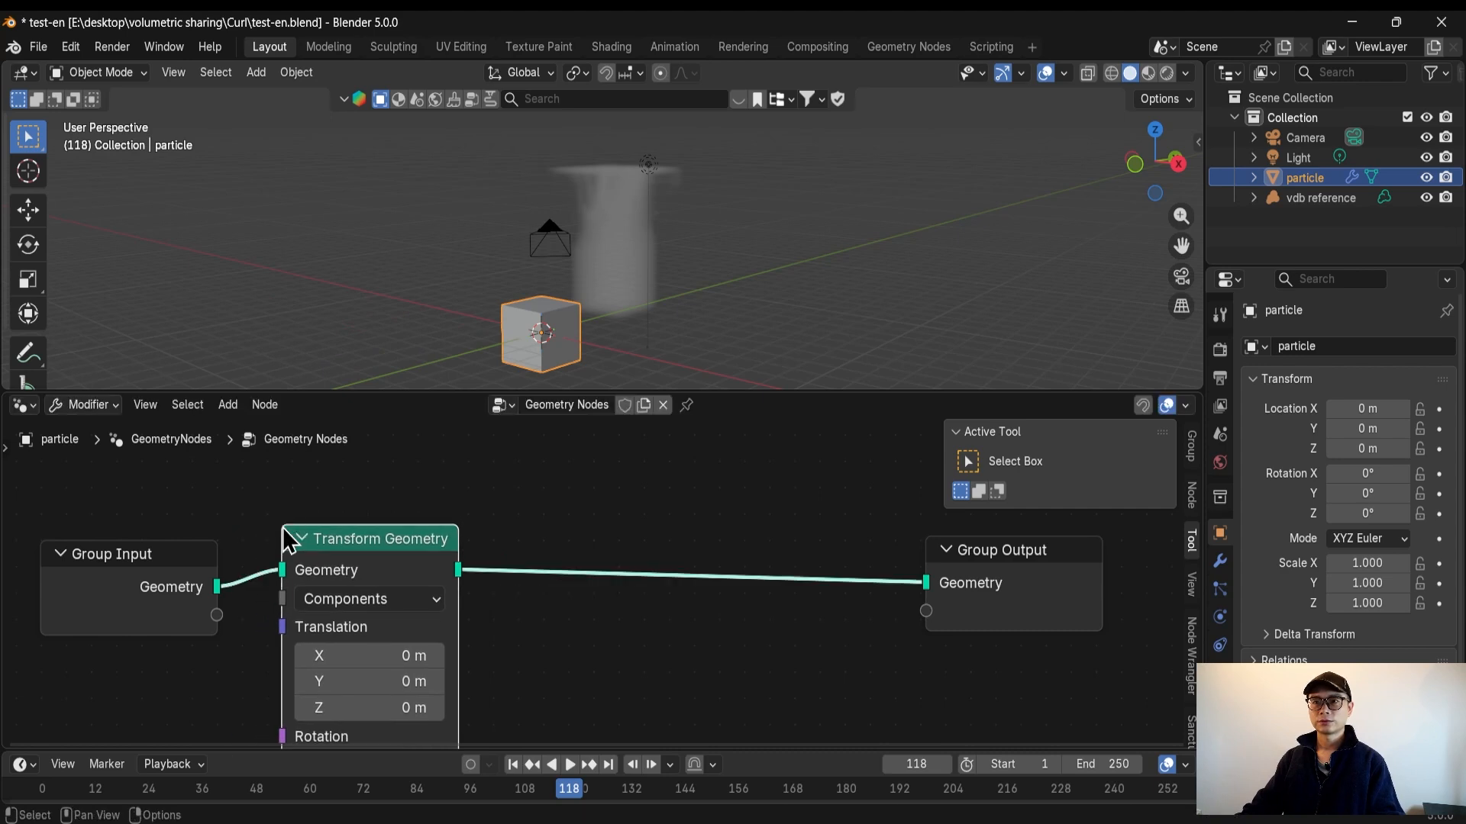
# In front view, set the Transform Geometry node's X translation to 1.9 m and X scale to 2.7 to align the box with the smoke
pyautogui.press('Home')
pyautogui.moveTo(608, 304); pyautogui.dragTo(571, 314, button='middle')
pyautogui.moveTo(426, 704); pyautogui.dragTo(451, 573, button='middle')
pyautogui.scroll(1, 452, 571)
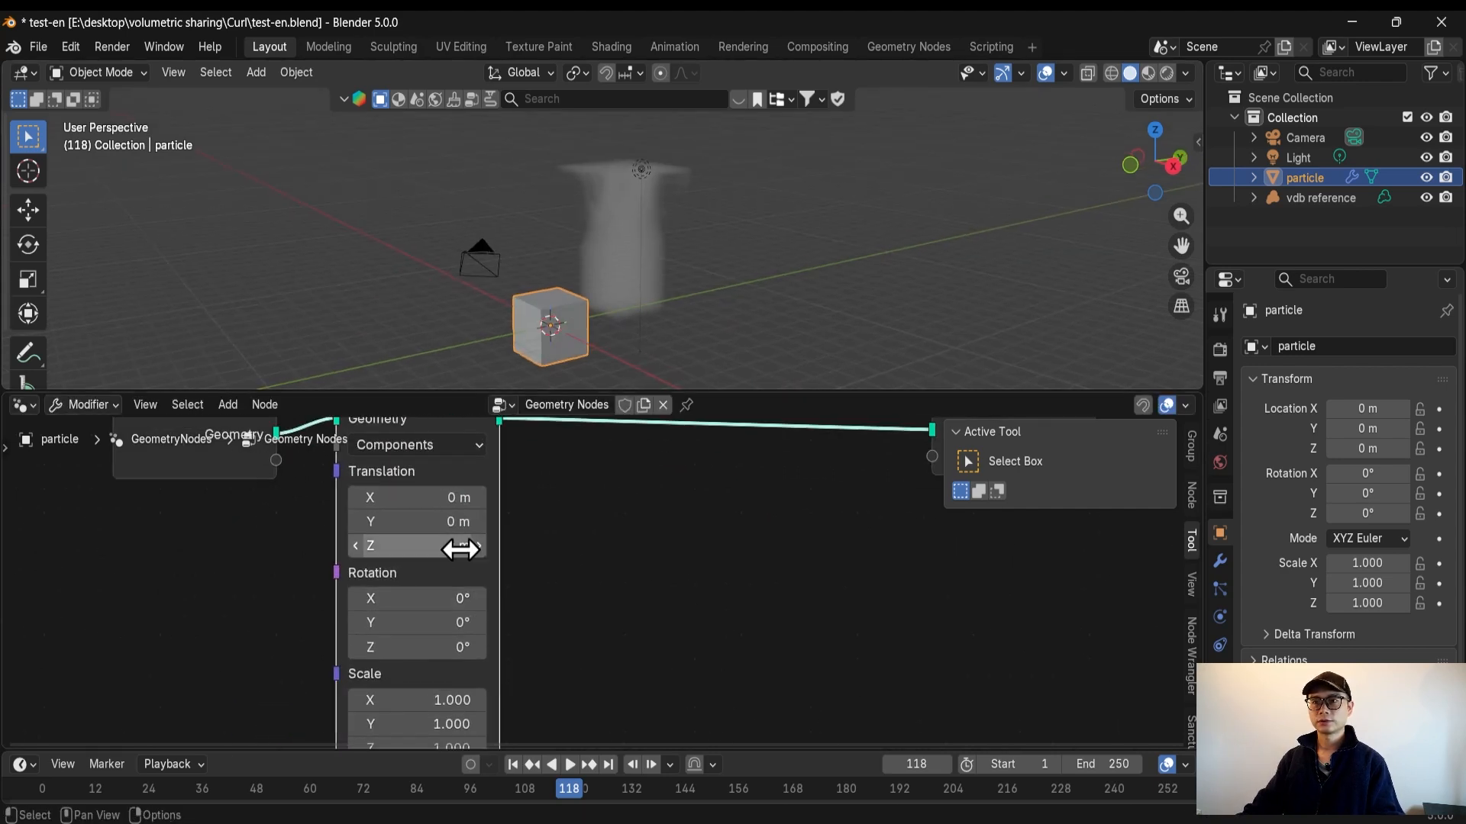
pyautogui.press('KP_1')
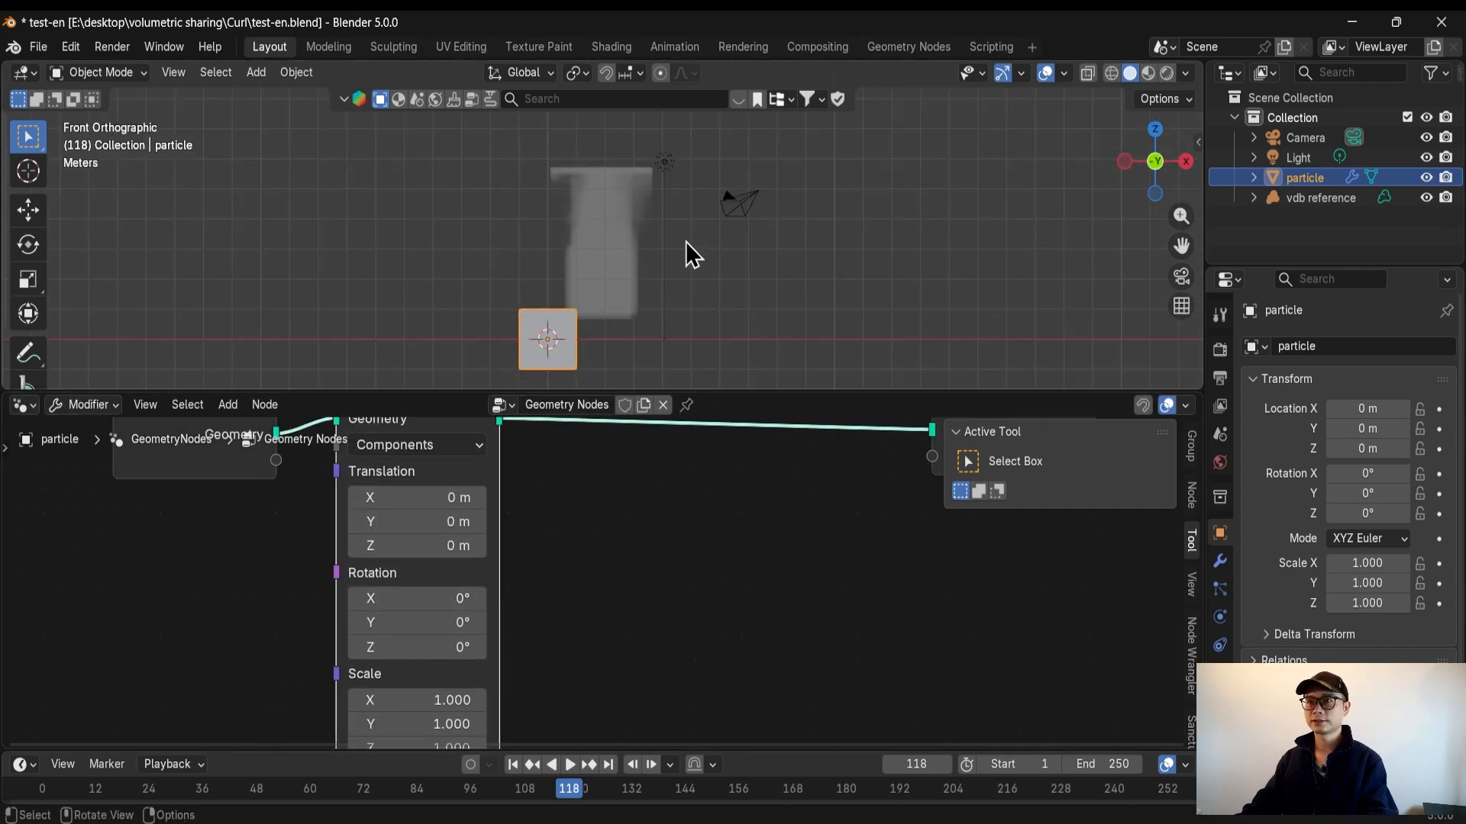
pyautogui.moveTo(425, 594); pyautogui.dragTo(449, 592, button='middle')
pyautogui.moveTo(481, 498); pyautogui.dragTo(496, 499)
pyautogui.moveTo(568, 666); pyautogui.dragTo(570, 634, button='middle')
pyautogui.moveTo(487, 667); pyautogui.dragTo(502, 667)
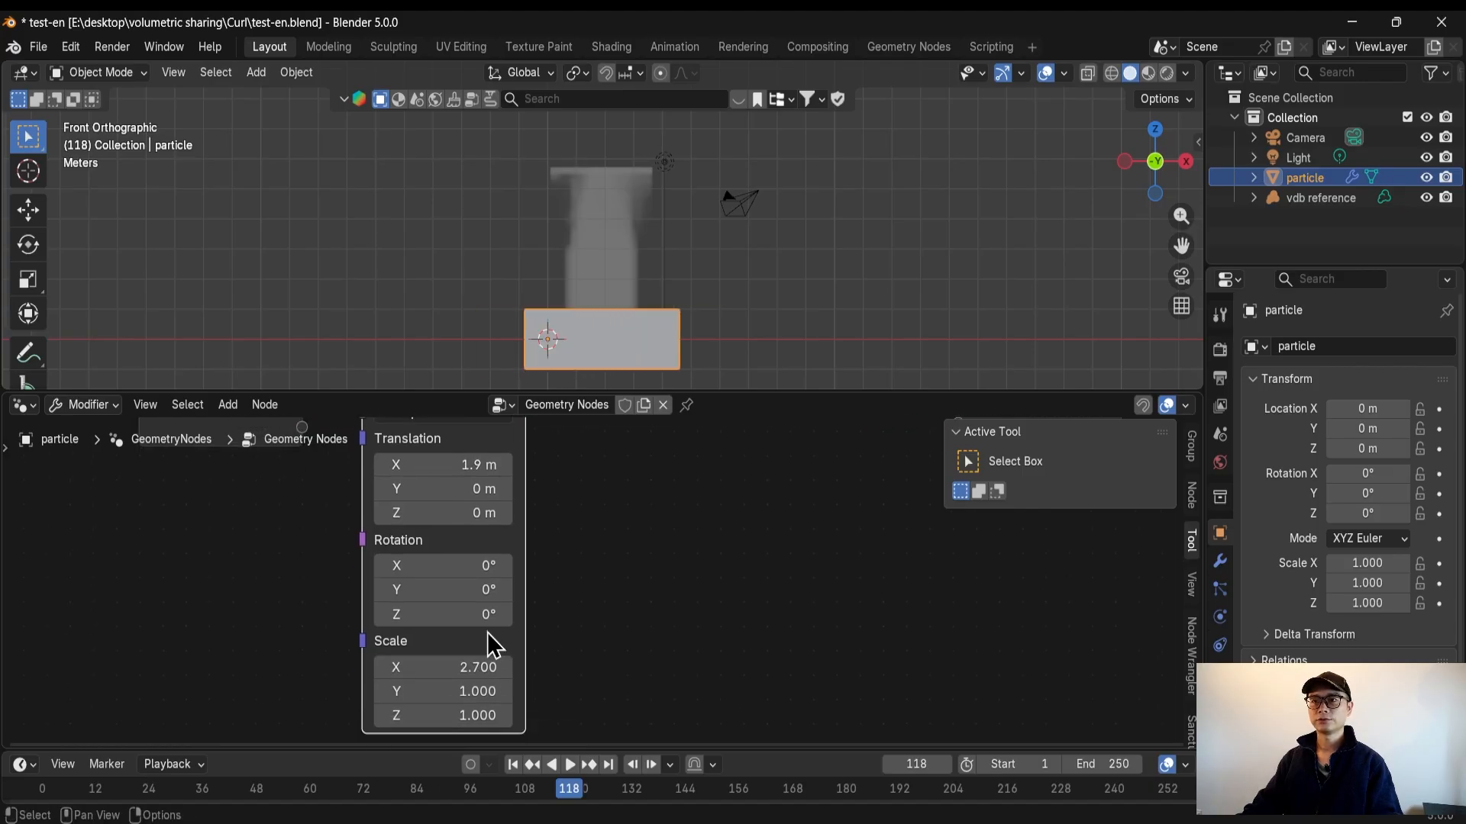
# Set the Transform Geometry node's Z translation to 3.3 m and Z scale to 3.6 to cover the smoke's height
pyautogui.moveTo(486, 513); pyautogui.dragTo(494, 514)
pyautogui.moveTo(486, 716); pyautogui.dragTo(500, 716)
pyautogui.moveTo(485, 513); pyautogui.dragTo(499, 514)
# In right view, set the Transform Geometry node's Y translation to 1.7 m and Y scale to 2.6
pyautogui.moveTo(485, 691)
pyautogui.mouseDown()
pyautogui.moveTo(505, 691)
pyautogui.moveTo(493, 716)
pyautogui.mouseUp()
pyautogui.moveTo(486, 513); pyautogui.dragTo(498, 489)
pyautogui.press('KP_3')
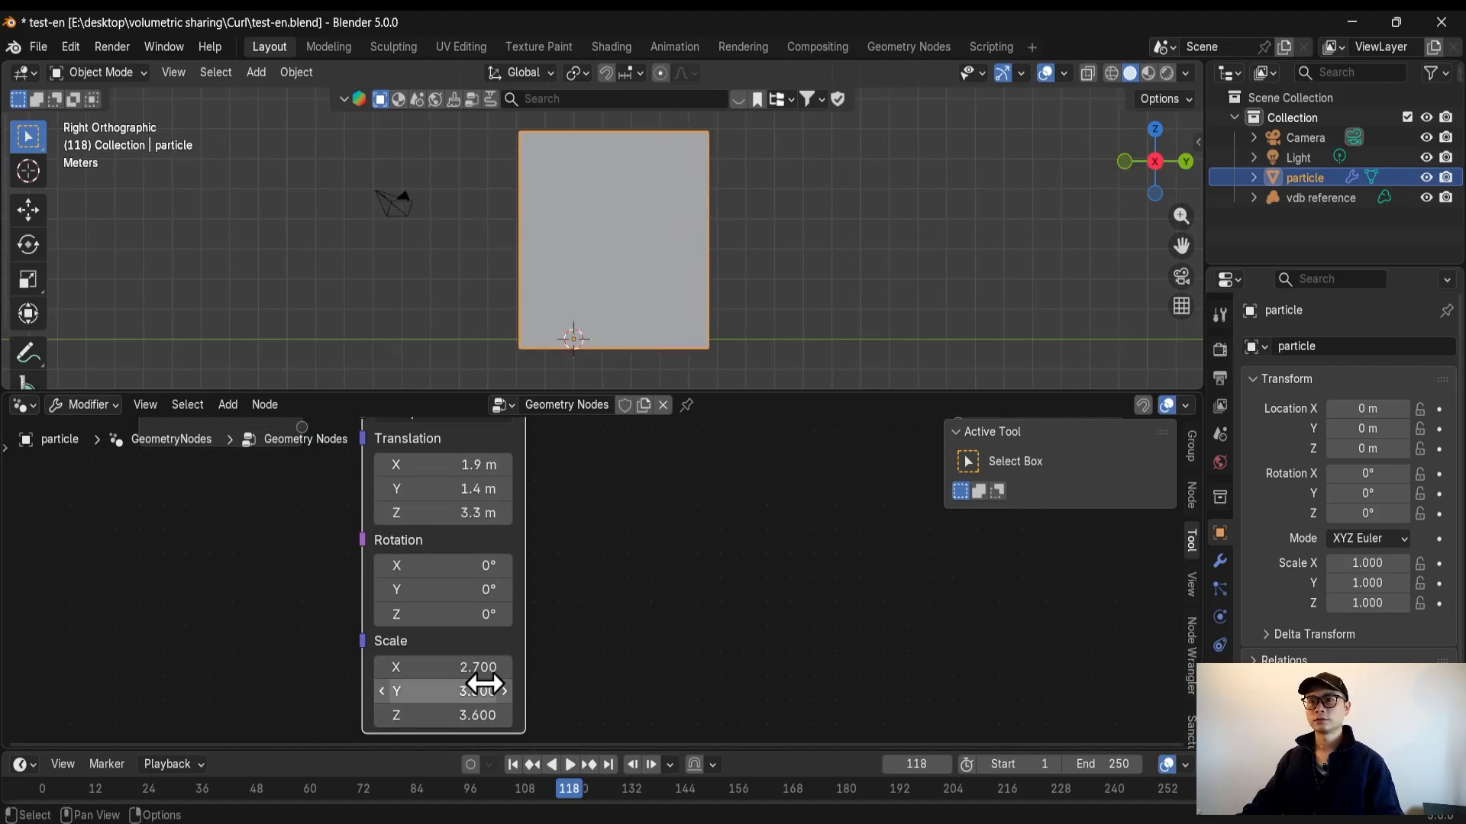
pyautogui.moveTo(484, 687); pyautogui.dragTo(478, 687)
pyautogui.moveTo(485, 490); pyautogui.dragTo(489, 489)
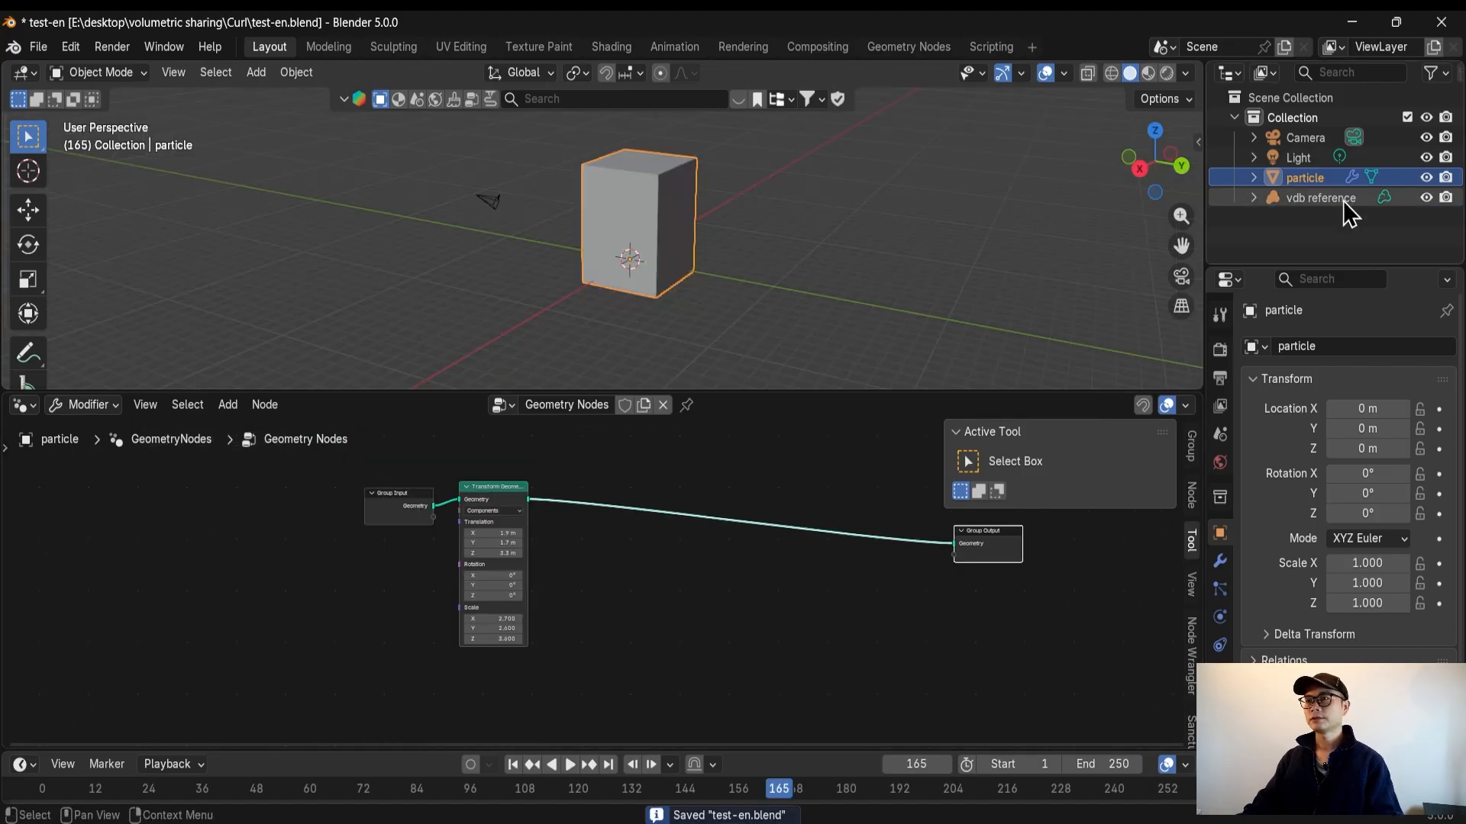
# Bring the vdb reference object into the node tree as an Object Info node below Transform Geometry and save the file
pyautogui.moveTo(1348, 200); pyautogui.dragTo(543, 690)
pyautogui.moveTo(576, 690); pyautogui.dragTo(612, 570, button='middle')
pyautogui.moveTo(579, 600); pyautogui.dragTo(536, 625)
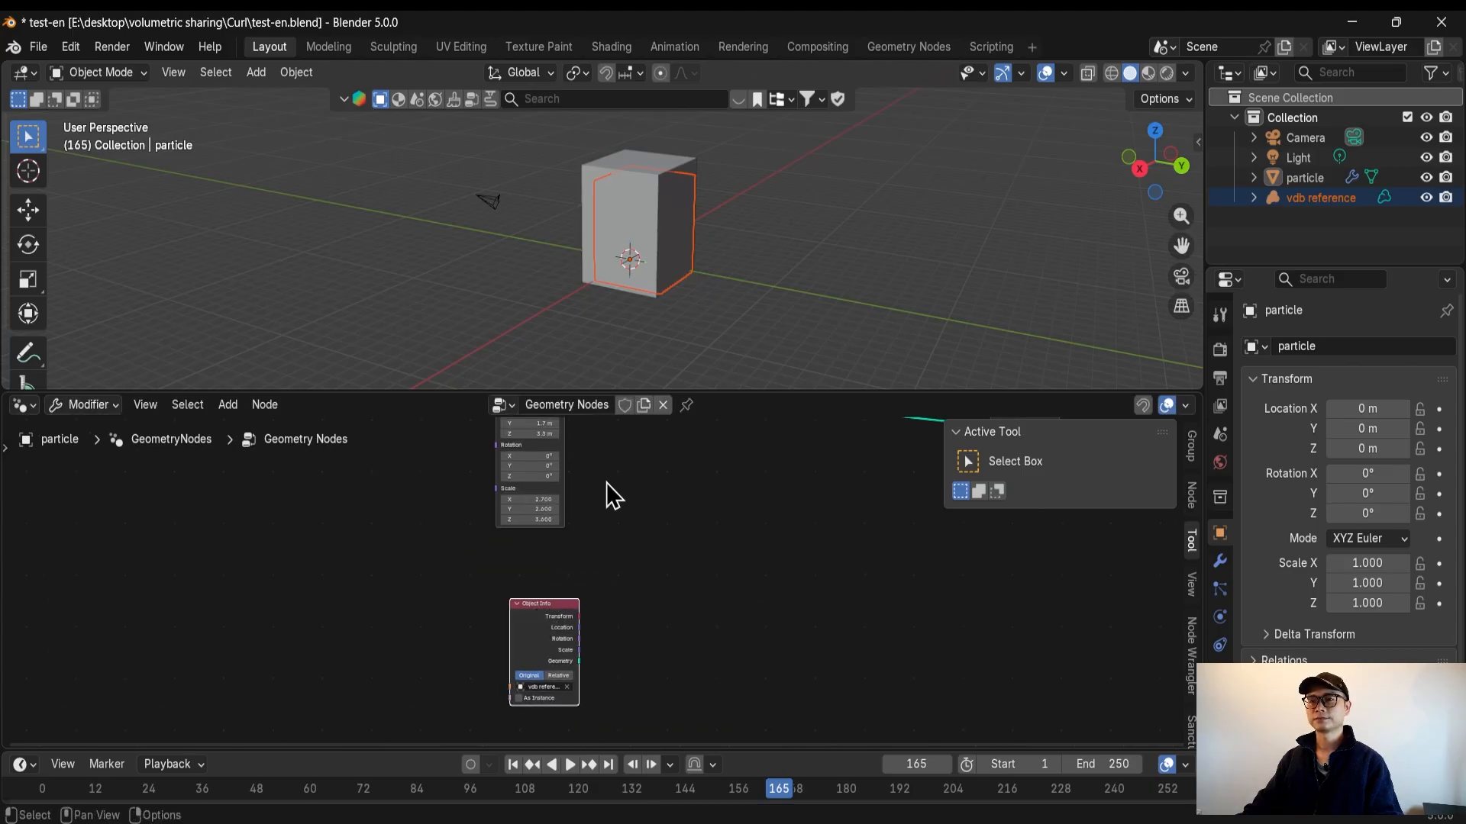
pyautogui.moveTo(606, 482); pyautogui.dragTo(495, 649, button='middle')
pyautogui.scroll(4, 561, 569)
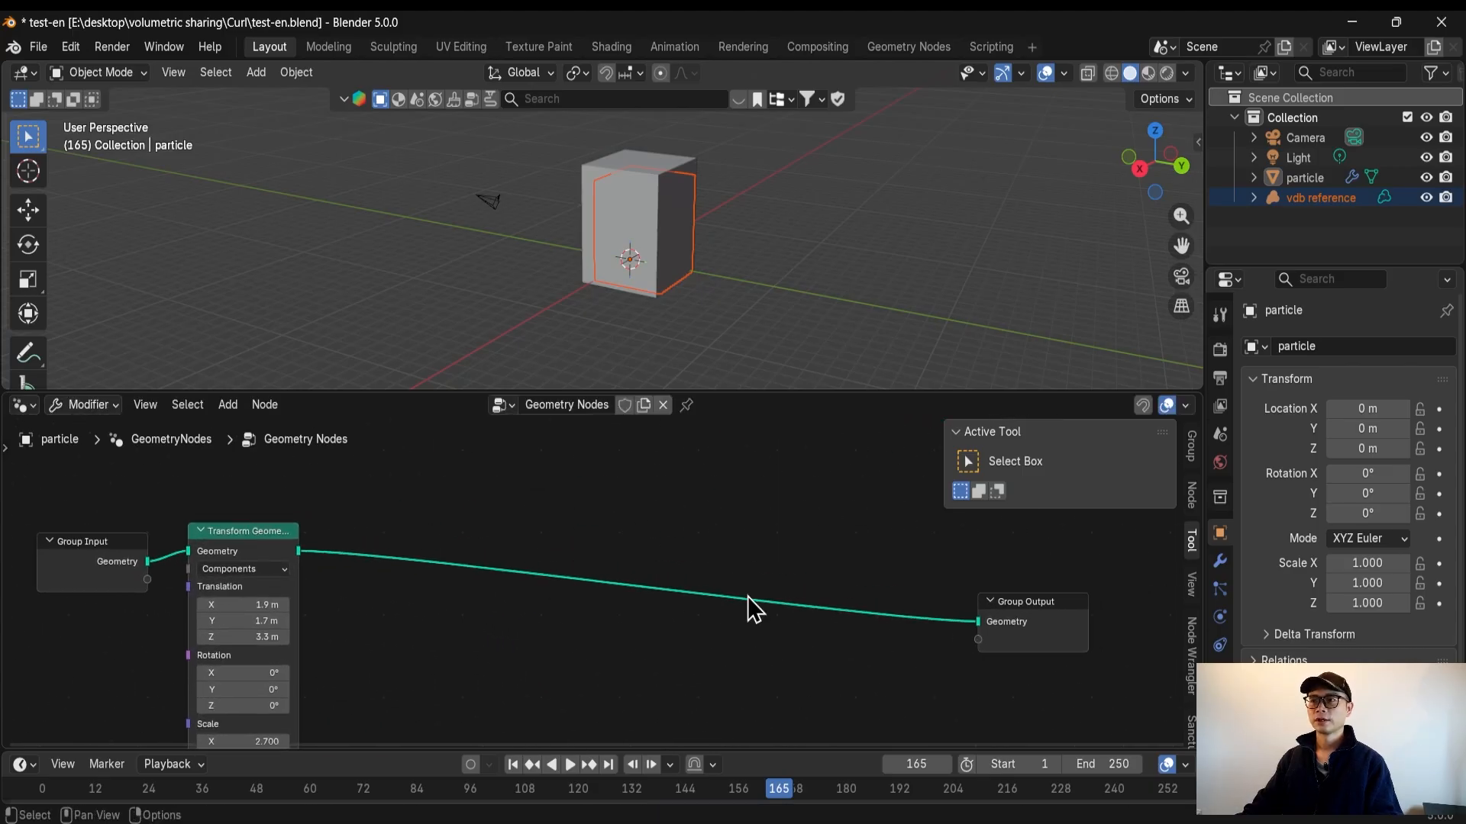
pyautogui.hotkey('ctrl', 's')
pyautogui.scroll(1, 522, 580)
pyautogui.moveTo(477, 592); pyautogui.dragTo(568, 591, button='middle')
pyautogui.scroll(-1, 534, 571)
pyautogui.hotkey('shift', 'a')
pyautogui.moveTo(551, 565)
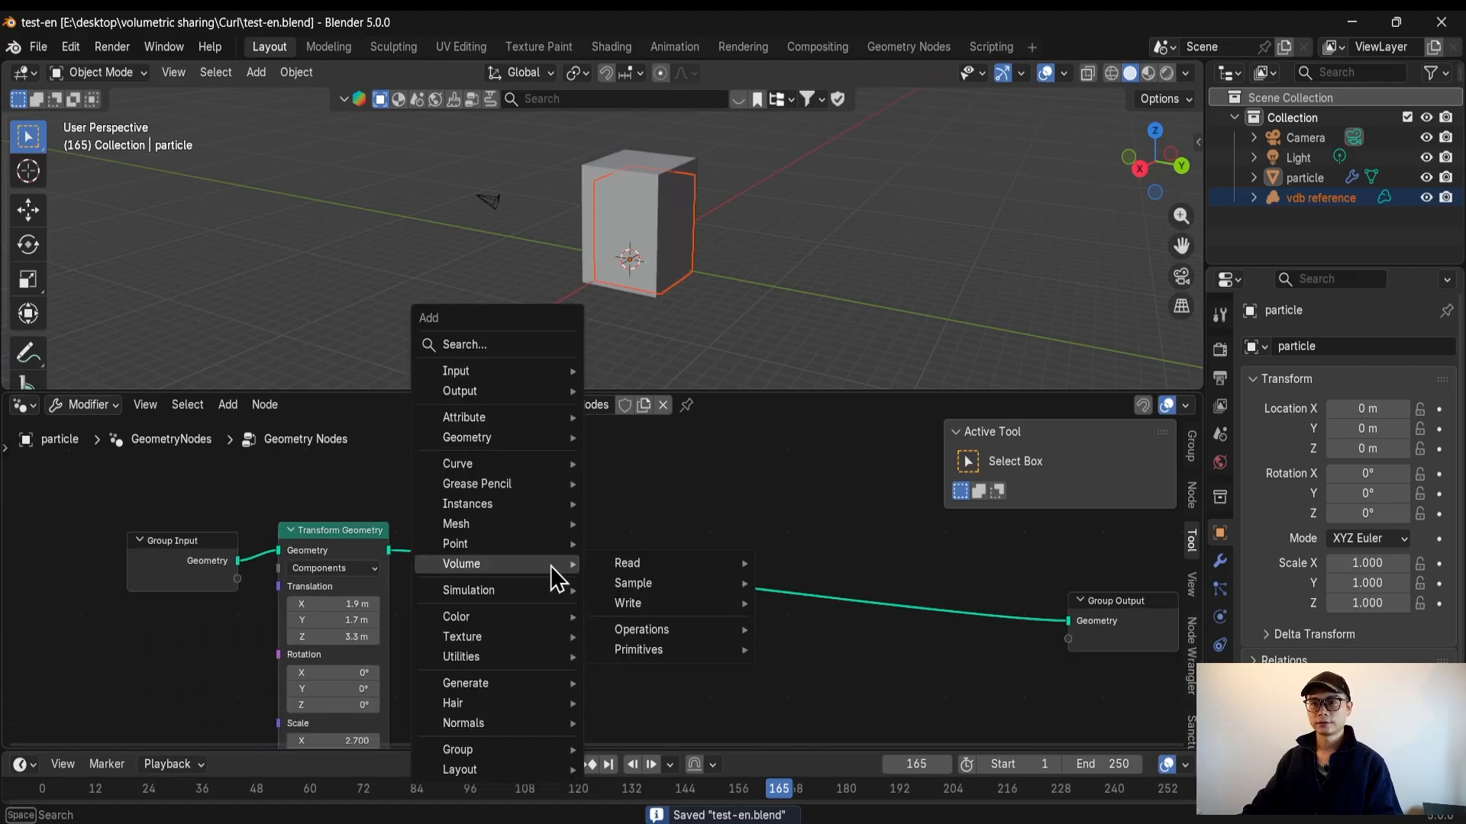
pyautogui.write('dist')
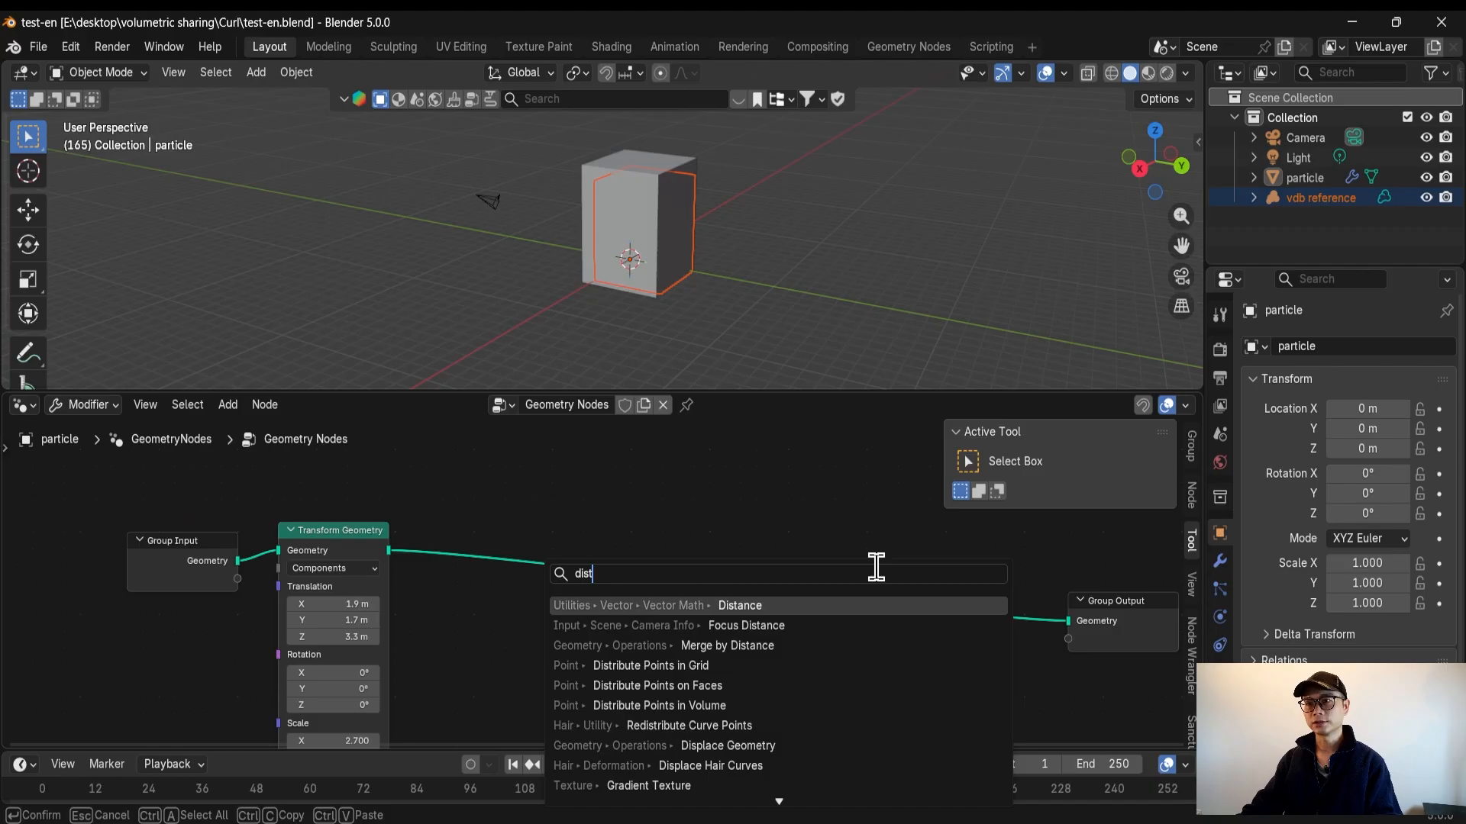
pyautogui.press('Escape')
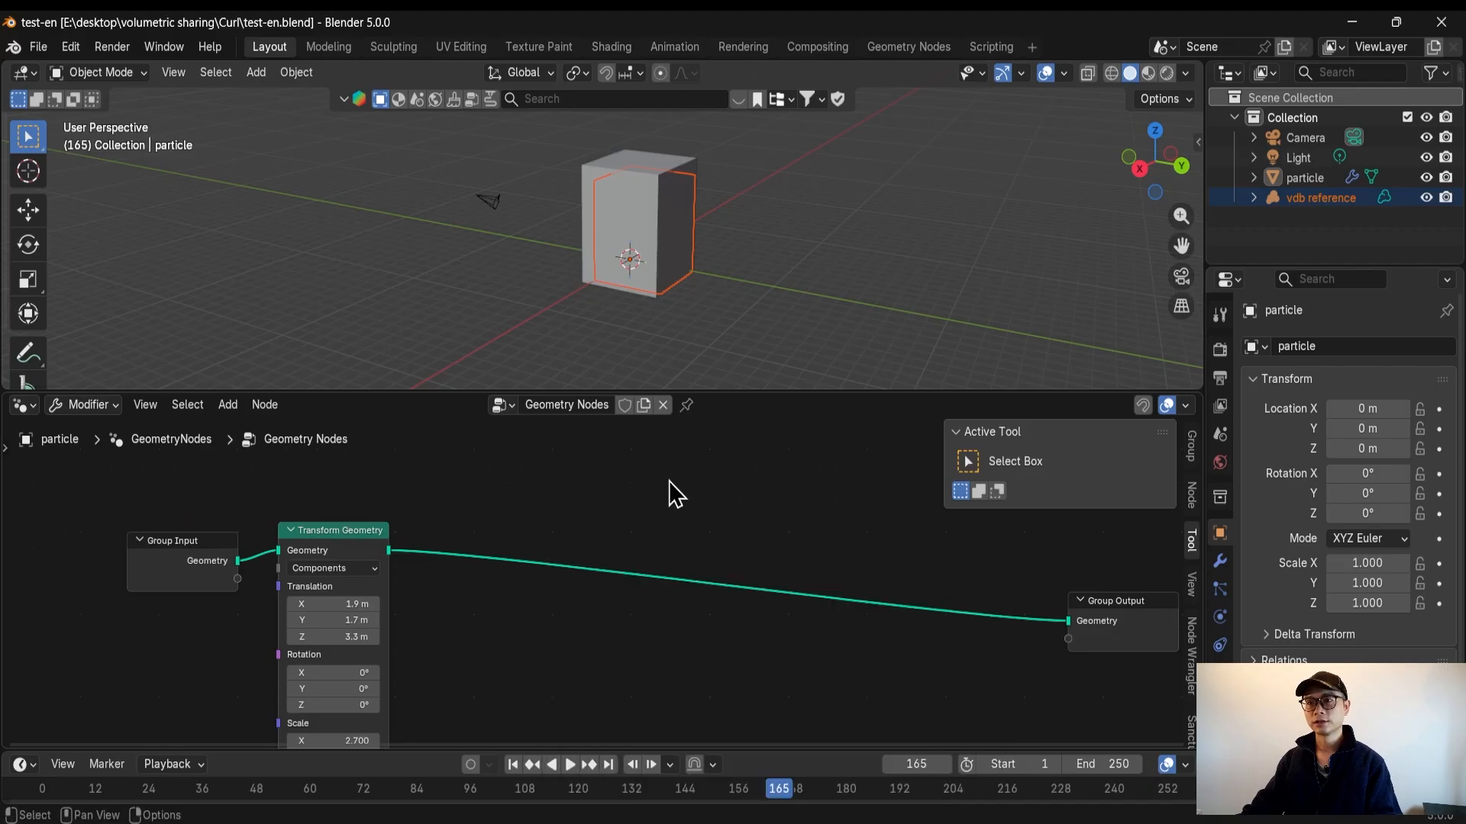
# Insert a Distribute Points in Volume node between Transform Geometry and Group Output
pyautogui.hotkey('shift', 'a')
pyautogui.write('dis')
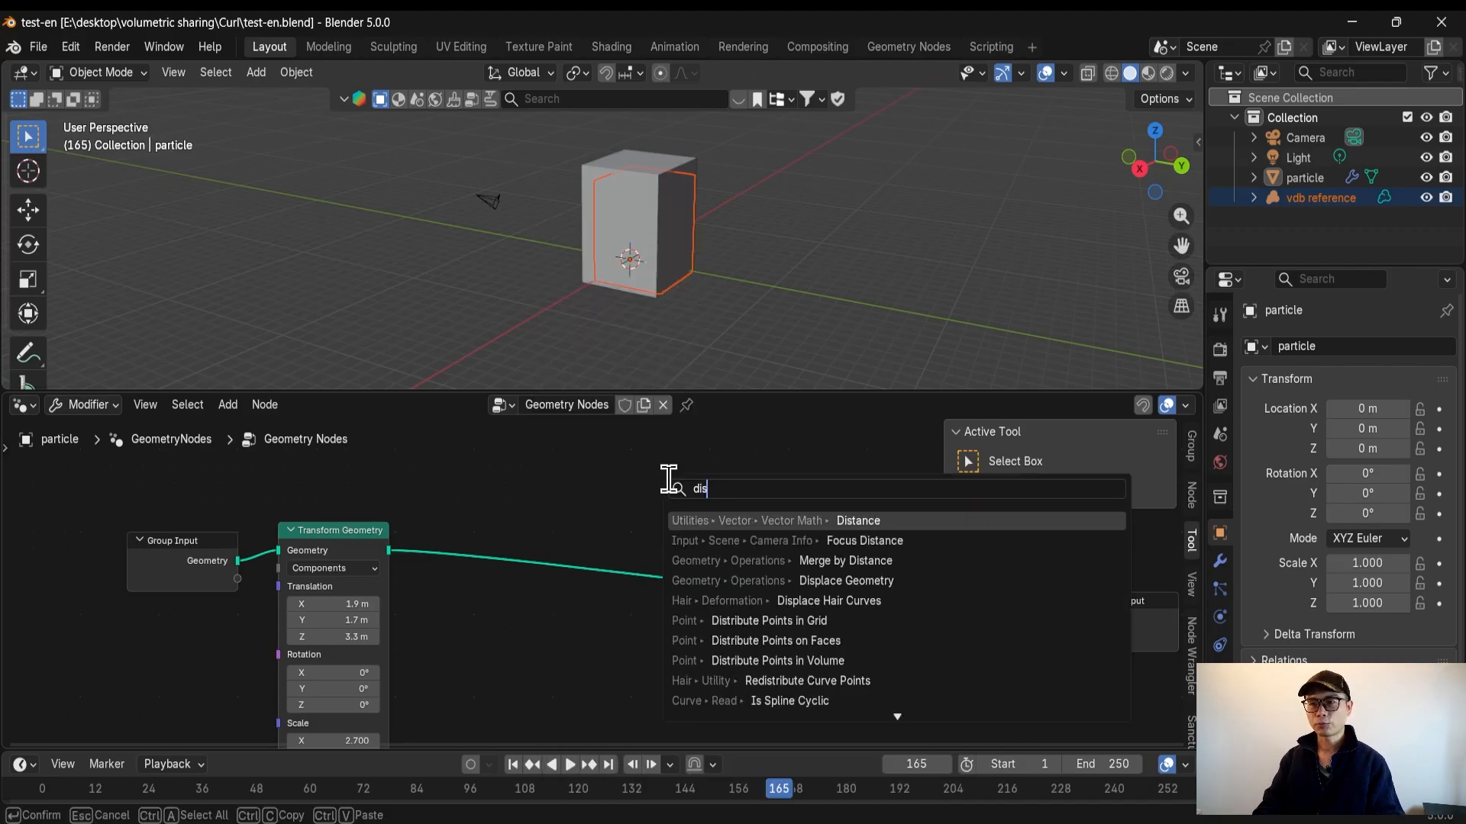
pyautogui.write('tr')
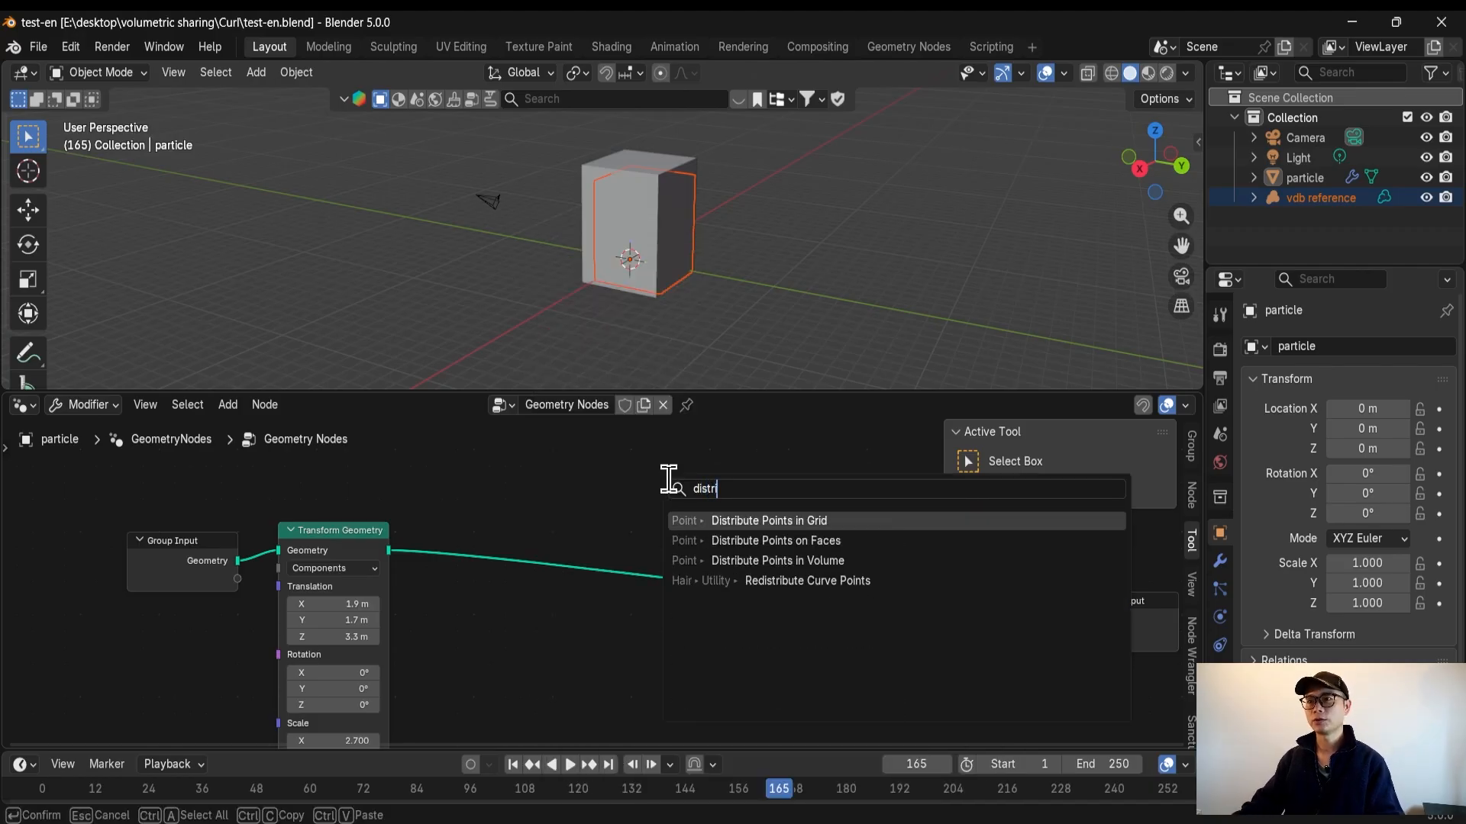
pyautogui.click(855, 561)
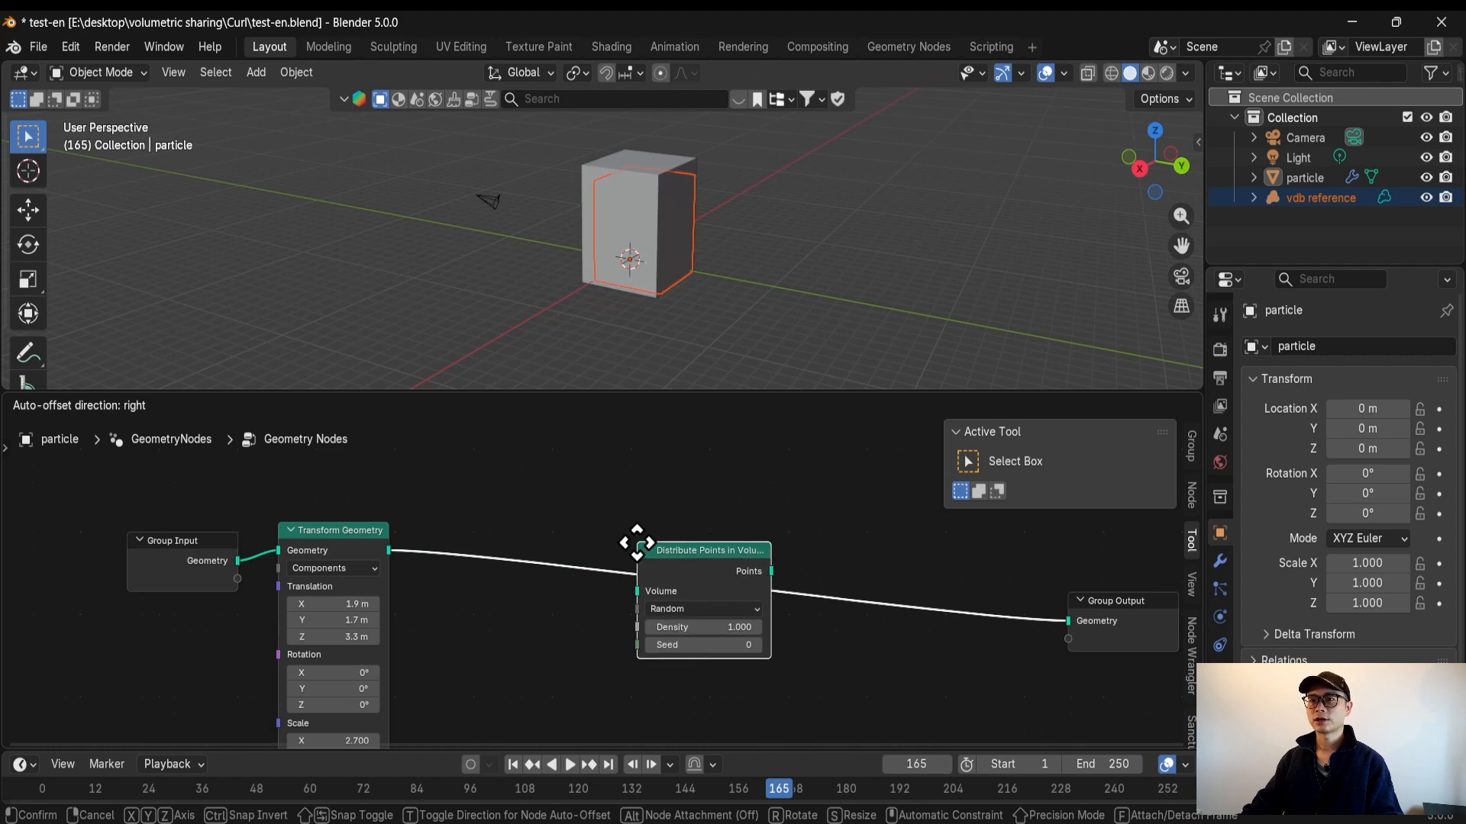
pyautogui.click(637, 544)
# Insert a Mesh to Volume node between Transform Geometry and Distribute Points in Volume, and save the file
pyautogui.scroll(2, 688, 583)
pyautogui.hotkey('shift', 'a')
pyautogui.write('mesh to v')
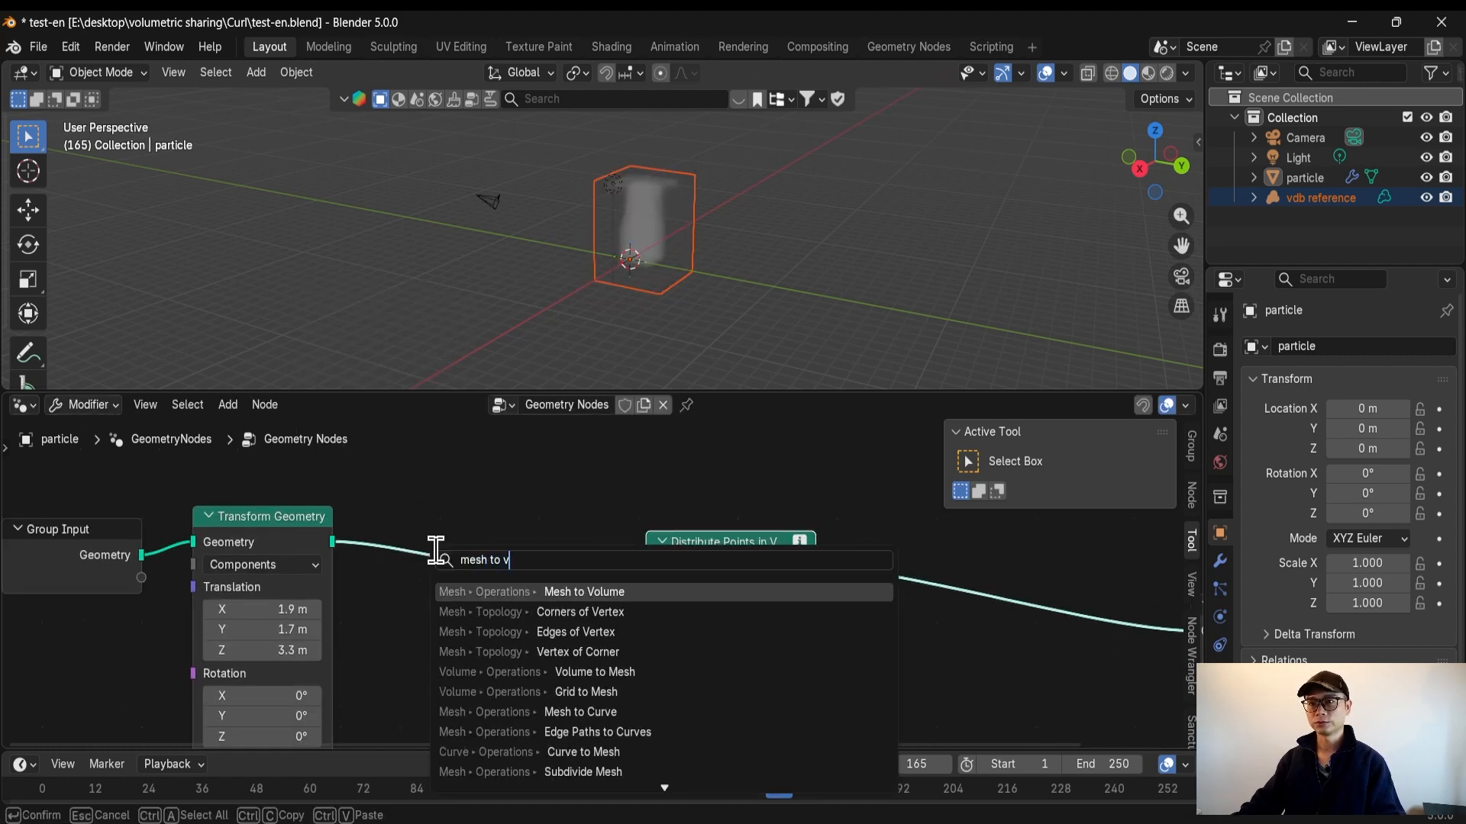
pyautogui.press('Return')
pyautogui.click(520, 568)
pyautogui.hotkey('ctrl', 's')
pyautogui.scroll(6, 703, 169)
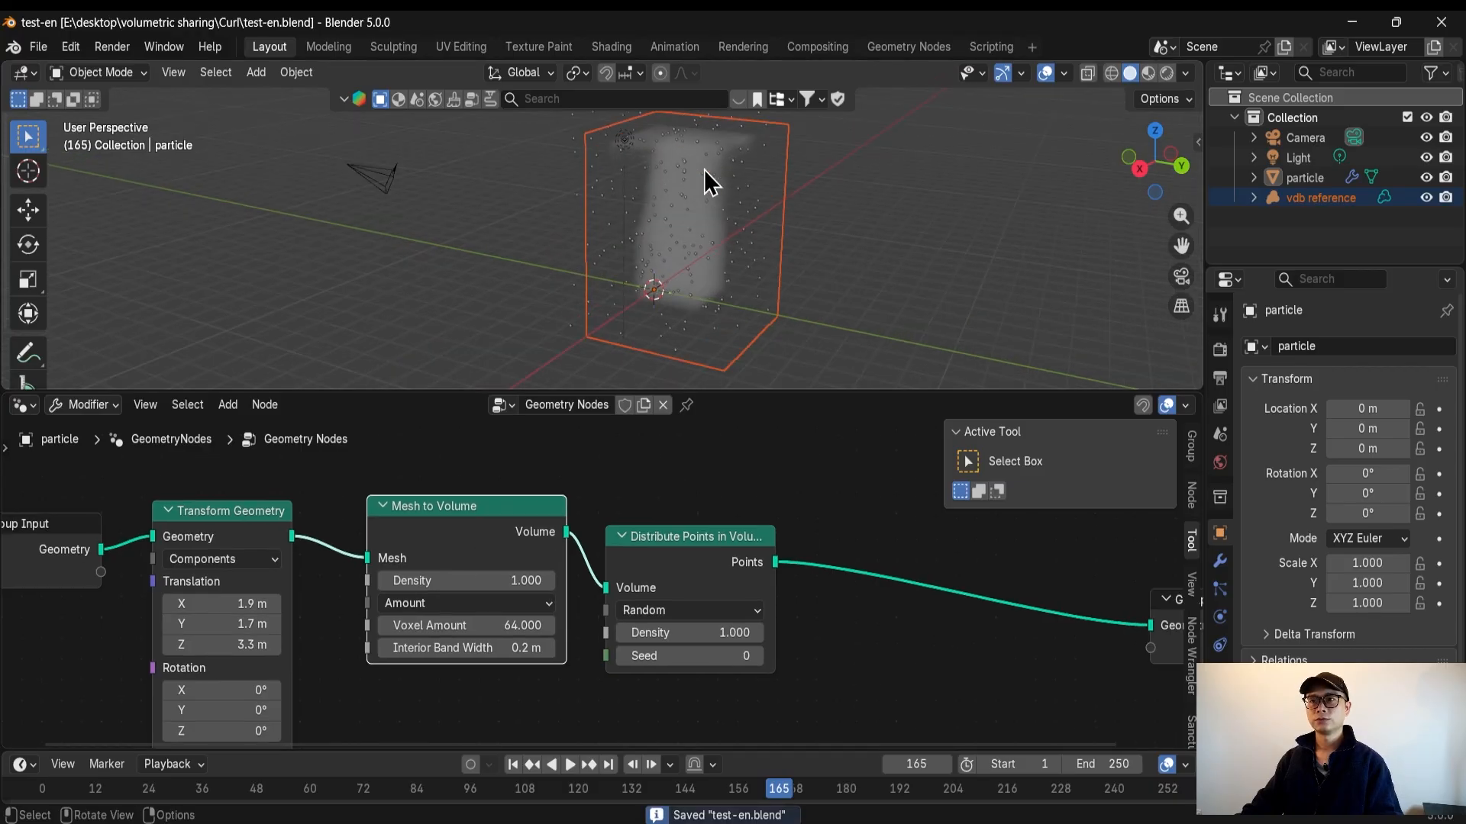
# Enlarge the 3D view, switch the Distribute Points in Volume mode to Grid, and save the file
pyautogui.moveTo(795, 392); pyautogui.dragTo(785, 439)
pyautogui.keyDown('ctrl'); pyautogui.scroll(-3, 614, 661); pyautogui.keyUp('ctrl')
pyautogui.scroll(2, 614, 661)
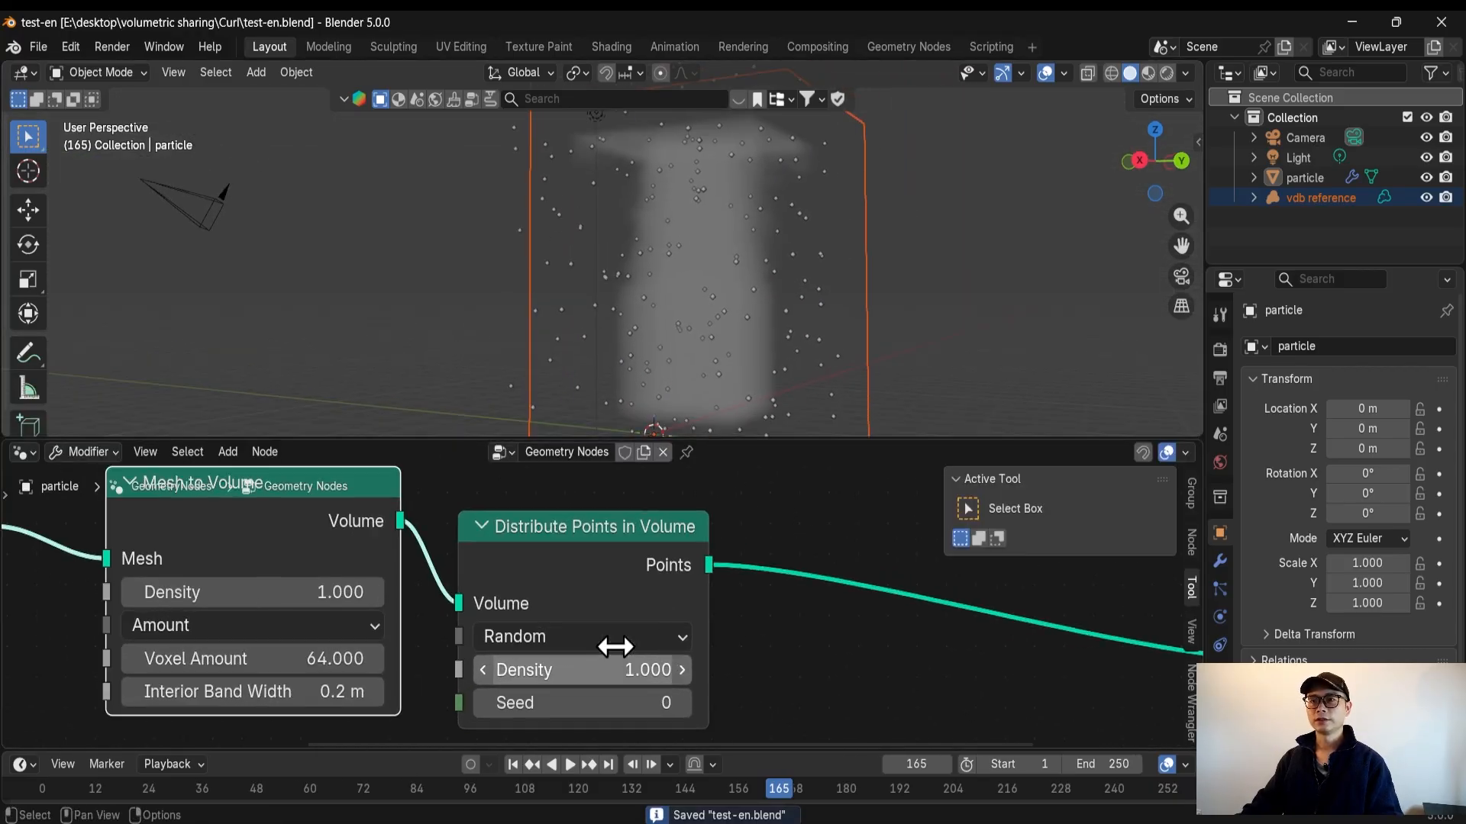
pyautogui.keyDown('shift'); pyautogui.scroll(-1, 594, 620); pyautogui.keyUp('shift')
pyautogui.click(582, 600)
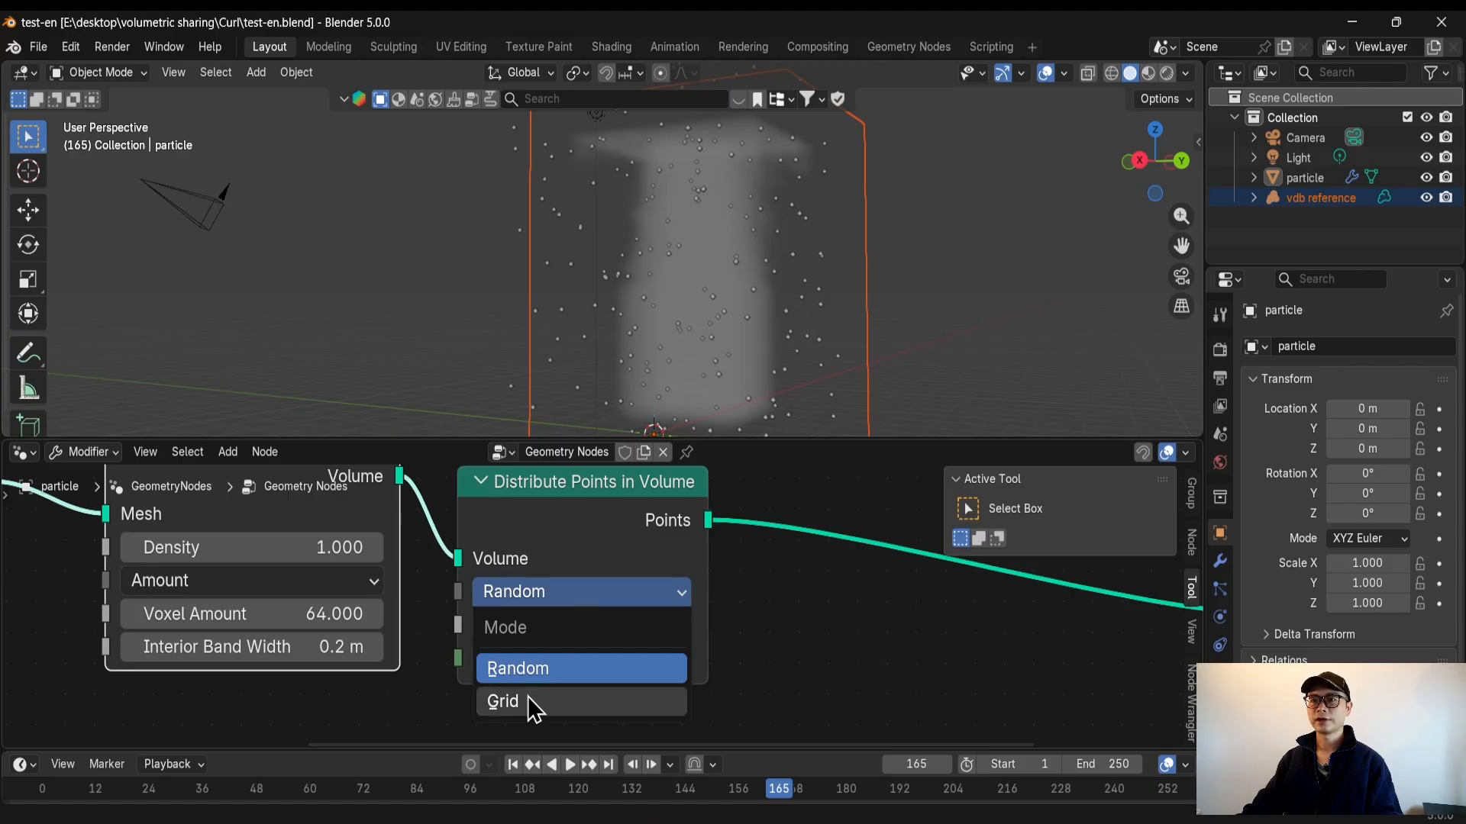
pyautogui.click(574, 700)
pyautogui.scroll(-1, 608, 602)
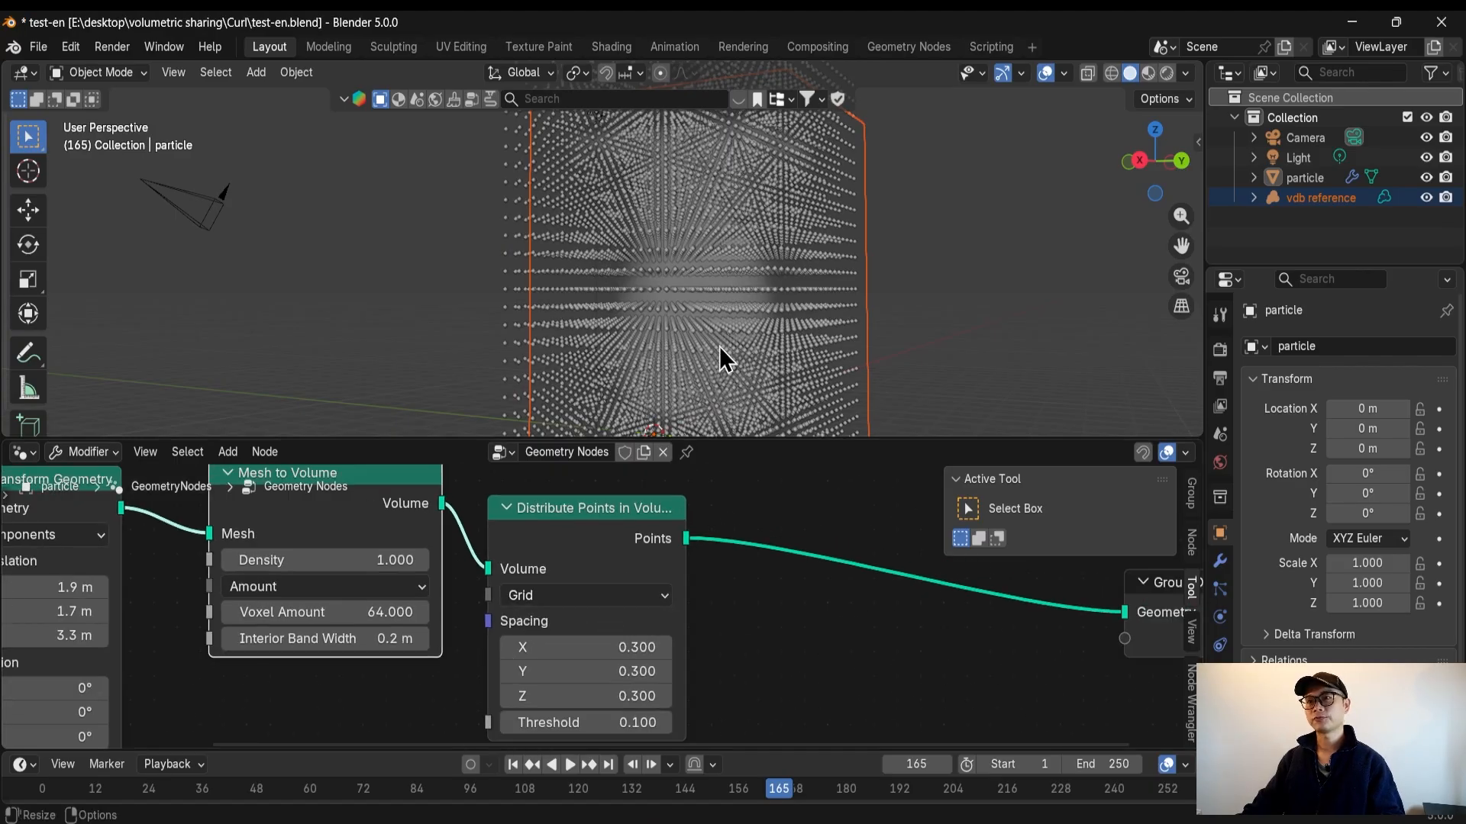
pyautogui.scroll(-2, 717, 340)
pyautogui.moveTo(758, 310)
pyautogui.mouseDown(button='middle')
pyautogui.moveTo(762, 288)
pyautogui.moveTo(762, 321)
pyautogui.moveTo(726, 327)
pyautogui.moveTo(761, 320)
pyautogui.mouseUp(button='middle')
pyautogui.hotkey('ctrl', 's')
# Move the Group Output node farther away from Distribute Points in Volume to make room for more nodes
pyautogui.scroll(-4, 662, 619)
pyautogui.moveTo(670, 615); pyautogui.dragTo(510, 589, button='middle')
pyautogui.moveTo(908, 593); pyautogui.dragTo(1221, 632)
pyautogui.scroll(2, 516, 584)
# Set the Distribute Points in Volume grid spacing to 0.1 on X, Y and Z
pyautogui.doubleClick(396, 617)
pyautogui.click(526, 612)
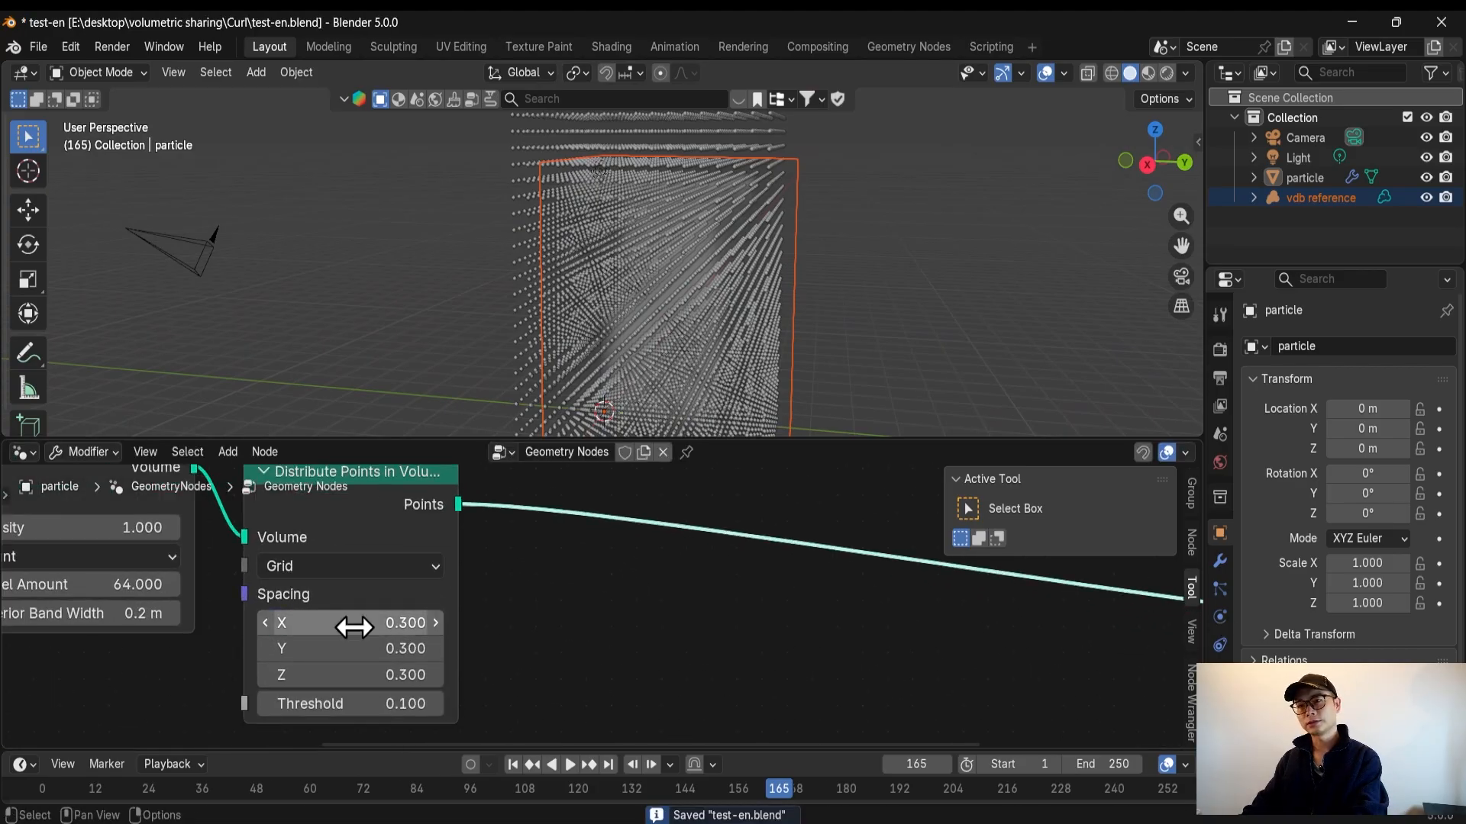
pyautogui.click(413, 628)
pyautogui.write('0.1')
pyautogui.press('Tab')
pyautogui.write('0.1')
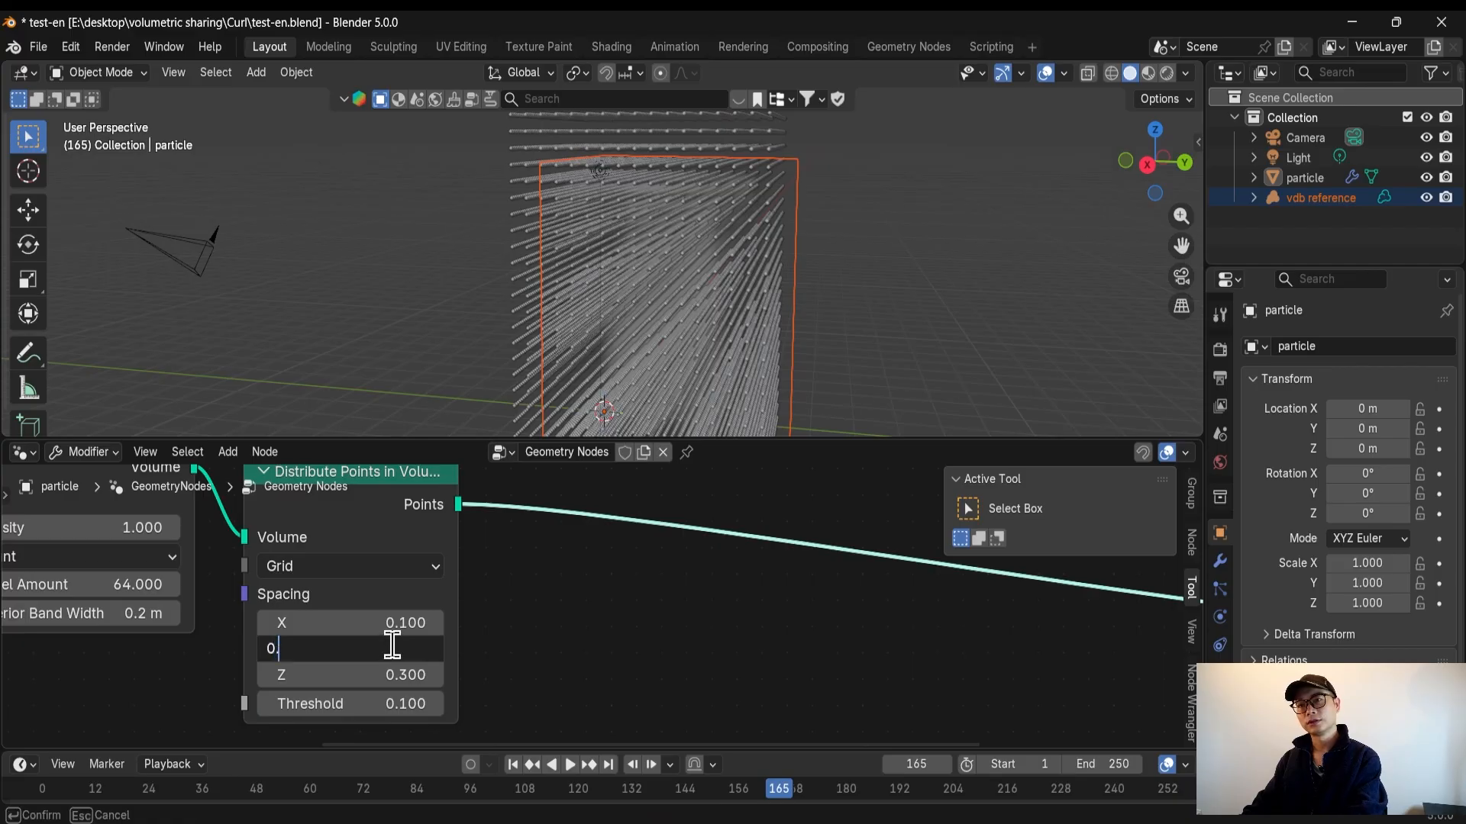
pyautogui.press('Tab')
pyautogui.write('0.1')
pyautogui.press('Return')
pyautogui.scroll(-4, 535, 690)
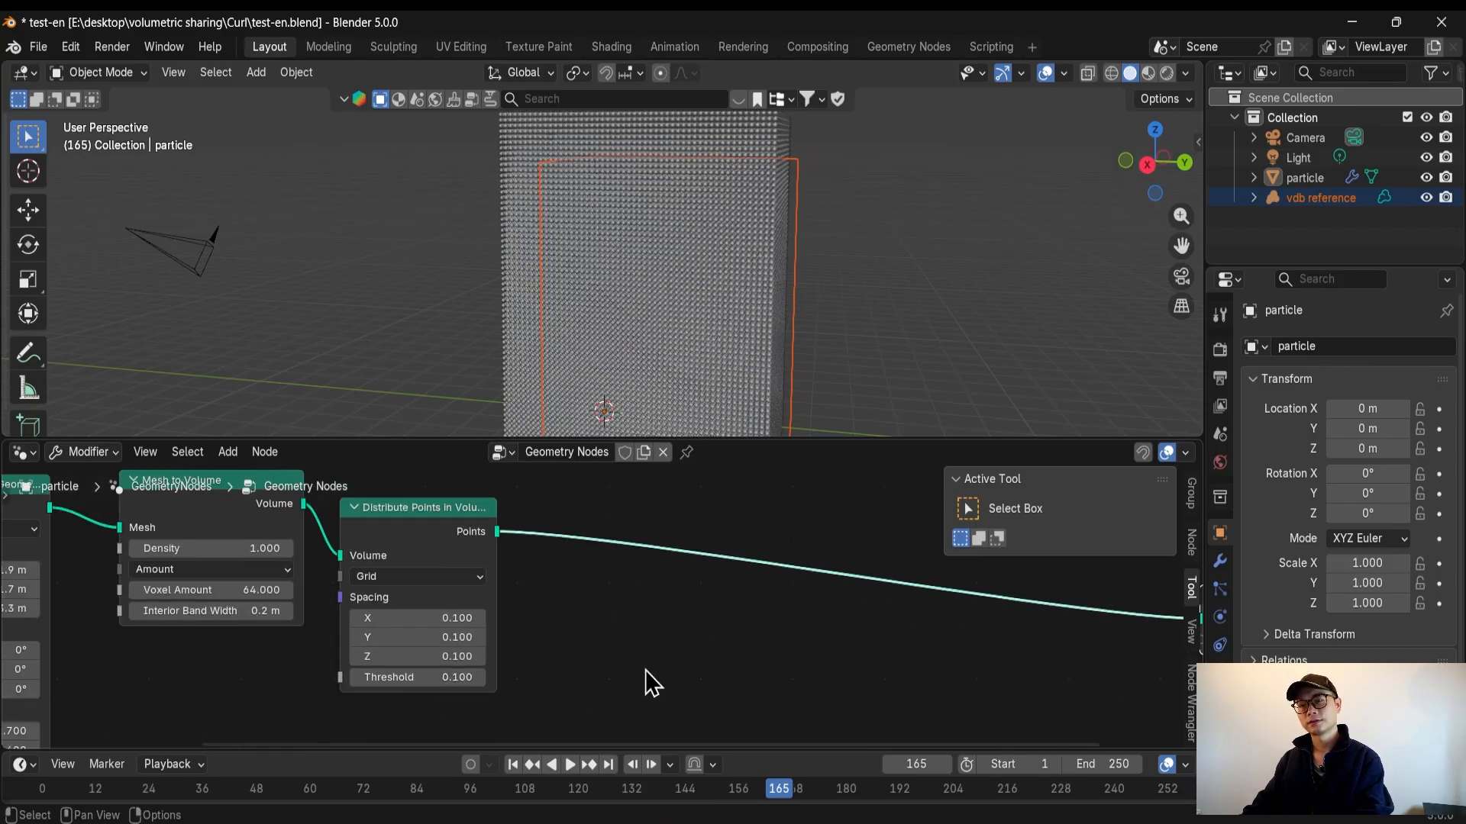
# Move Group Output farther out and insert a Set Point Radius node just before it
pyautogui.moveTo(901, 629); pyautogui.dragTo(1178, 623)
pyautogui.hotkey('shift', 'a')
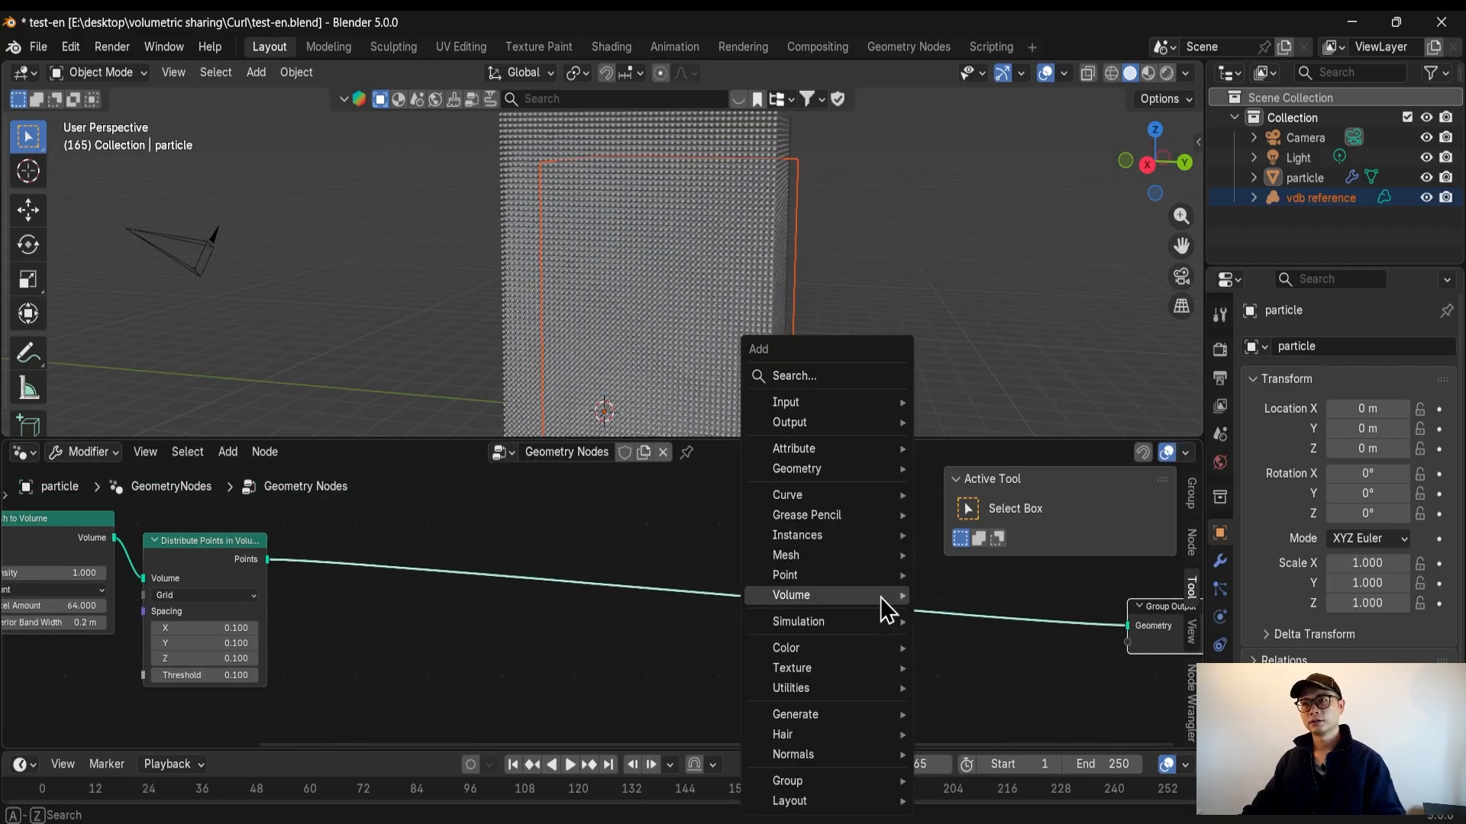
pyautogui.write('set p')
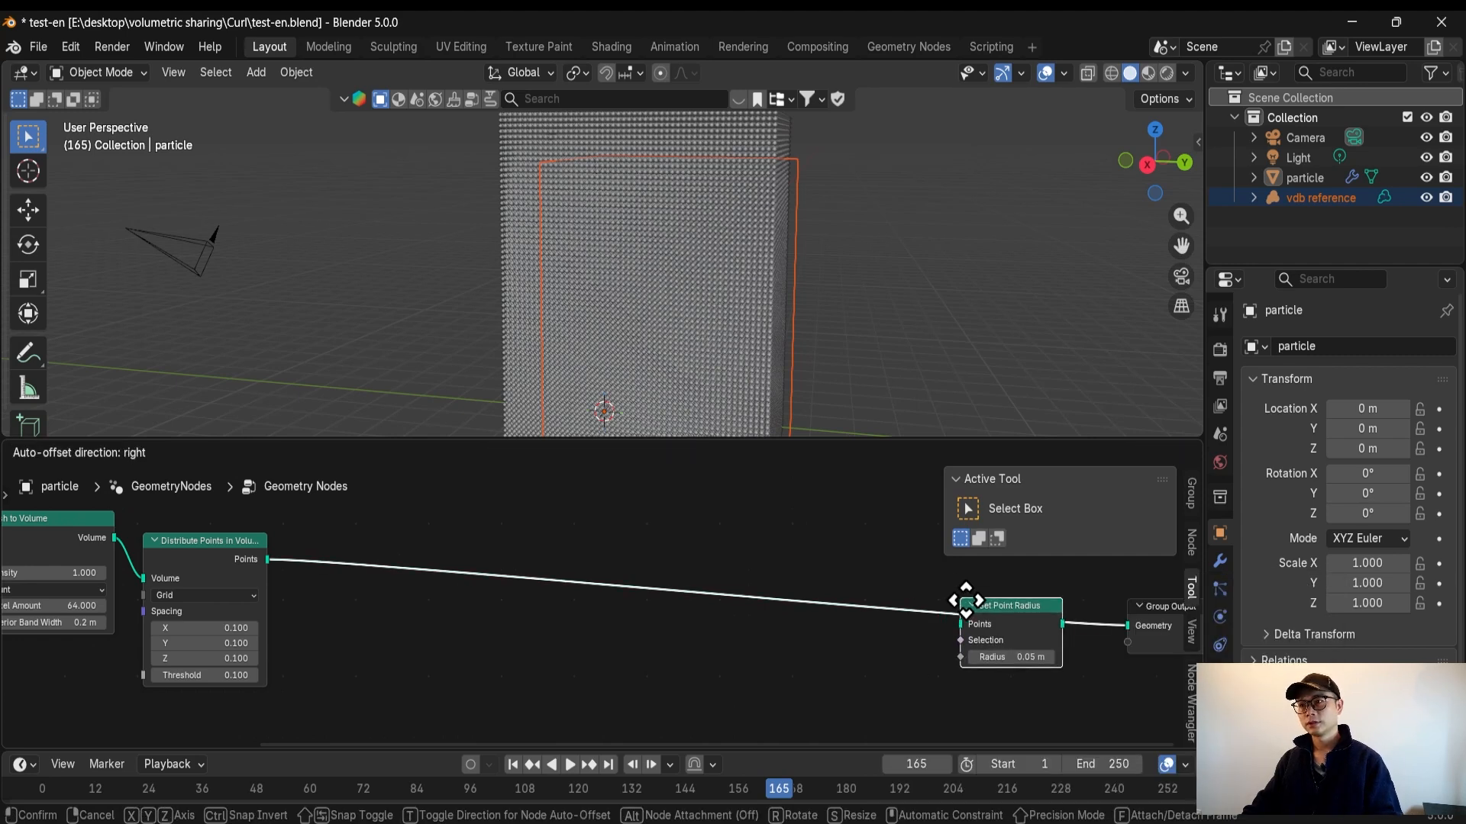
pyautogui.click(1021, 636)
# Set the Set Point Radius node's radius to 0.02 m and inspect the points
pyautogui.scroll(2, 1021, 637)
pyautogui.click(998, 668)
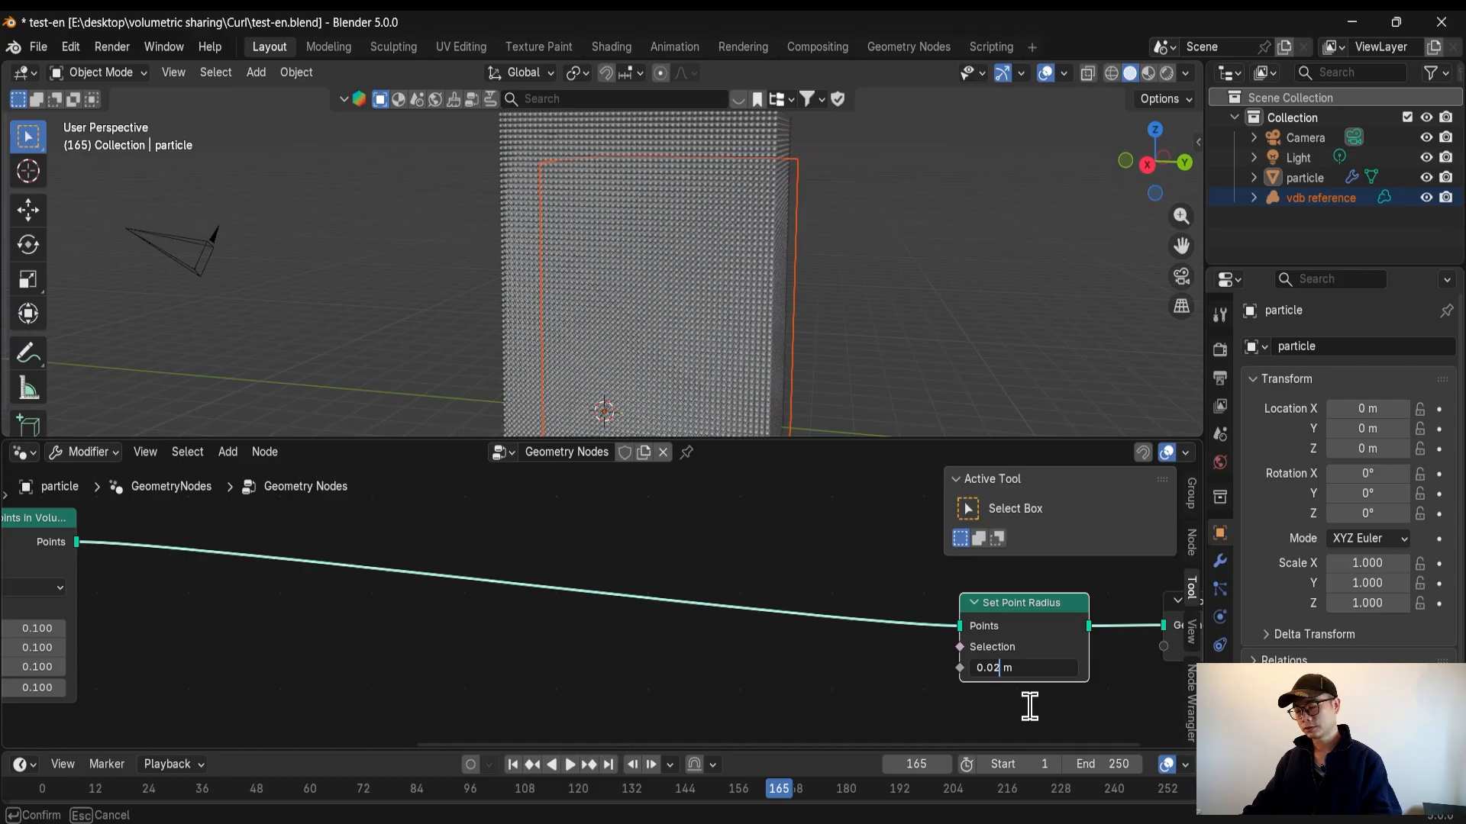
pyautogui.press('Return')
pyautogui.click(1042, 718)
pyautogui.scroll(-2, 670, 212)
pyautogui.moveTo(671, 212)
pyautogui.mouseDown(button='middle')
pyautogui.moveTo(659, 249)
pyautogui.moveTo(662, 220)
pyautogui.mouseUp(button='middle')
# Set the Set Point Radius node's radius to 0.01 m, play the animation briefly, and save the file
pyautogui.click(1006, 668)
pyautogui.write('0.01')
pyautogui.press('Return')
pyautogui.scroll(6, 641, 283)
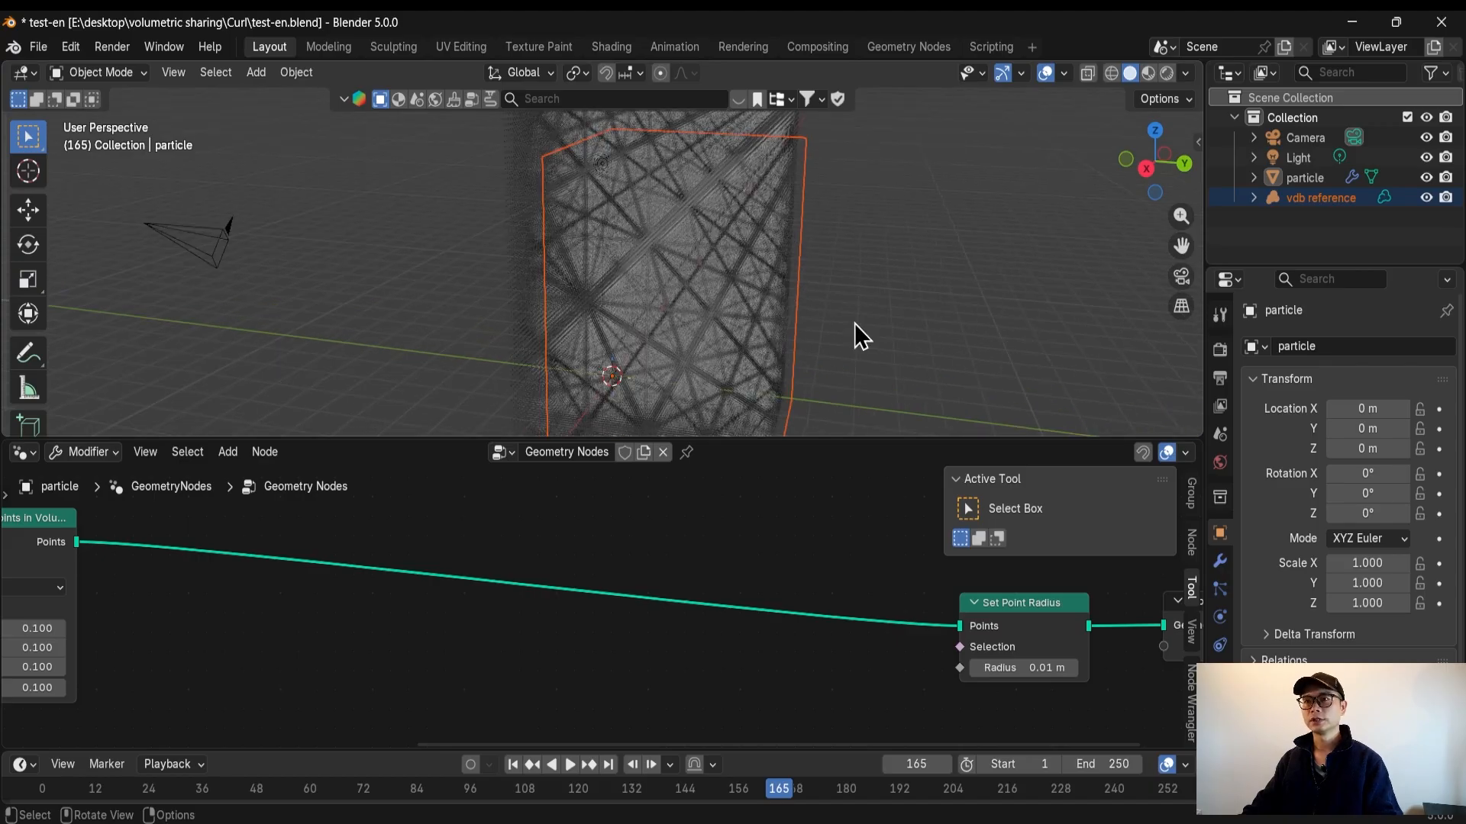
pyautogui.scroll(-5, 727, 322)
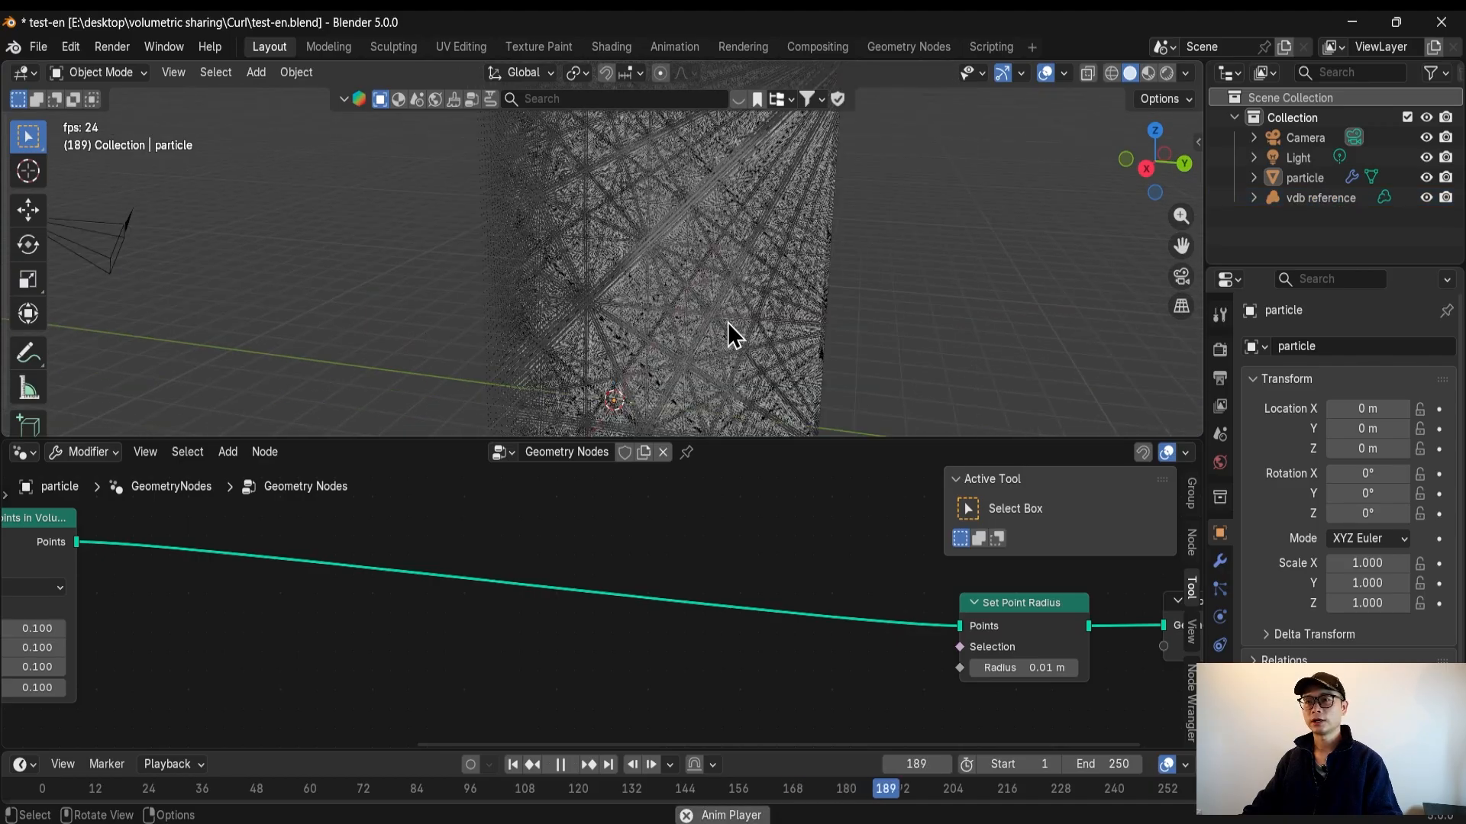
pyautogui.scroll(-3, 693, 570)
pyautogui.hotkey('ctrl', 's')
pyautogui.scroll(4, 611, 599)
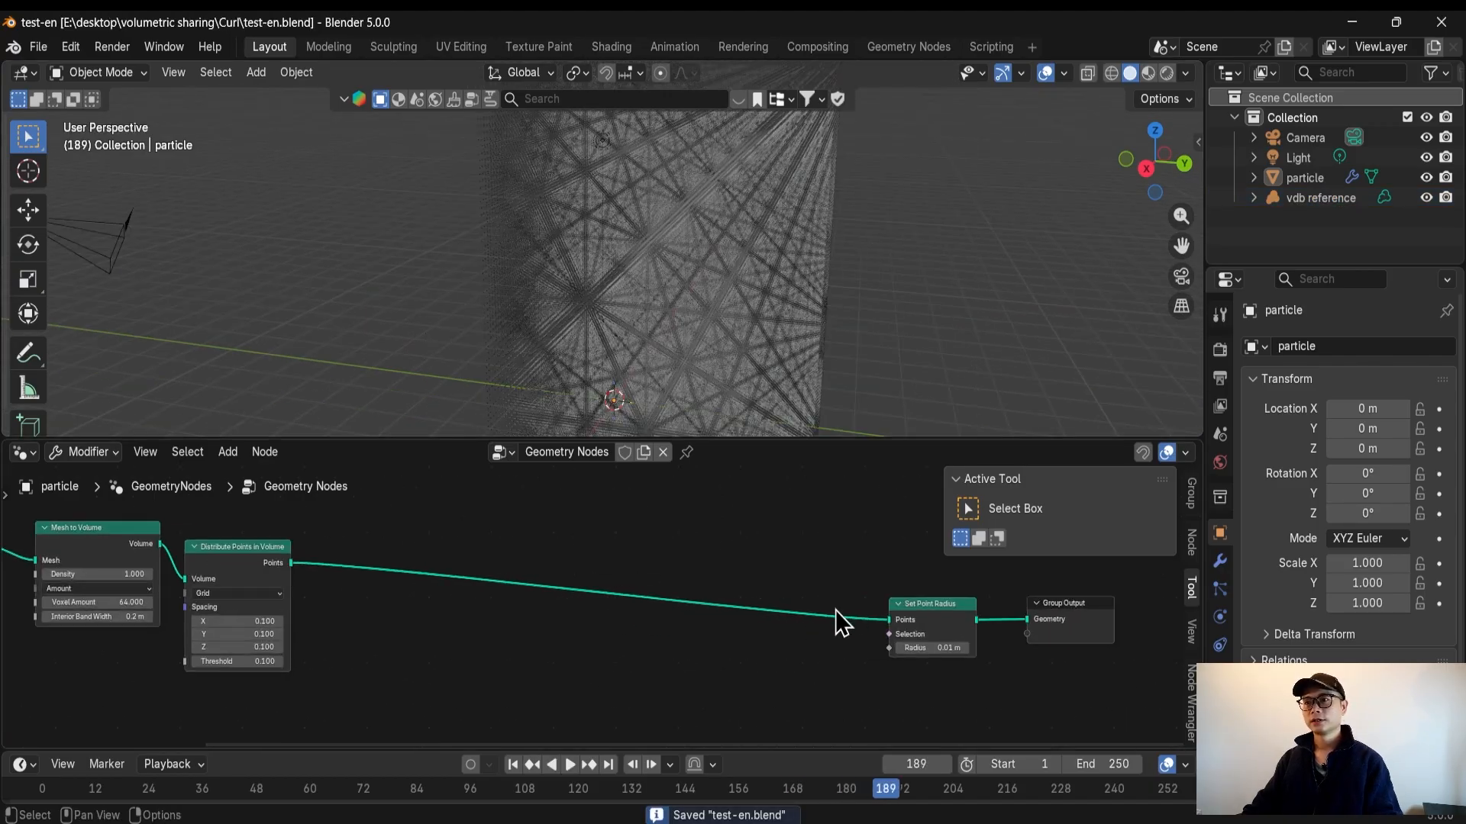
# Add a Simulation Zone and wire it between Distribute Points in Volume and Set Point Radius
pyautogui.scroll(2, 979, 654)
pyautogui.moveTo(1031, 659); pyautogui.dragTo(893, 655, button='middle')
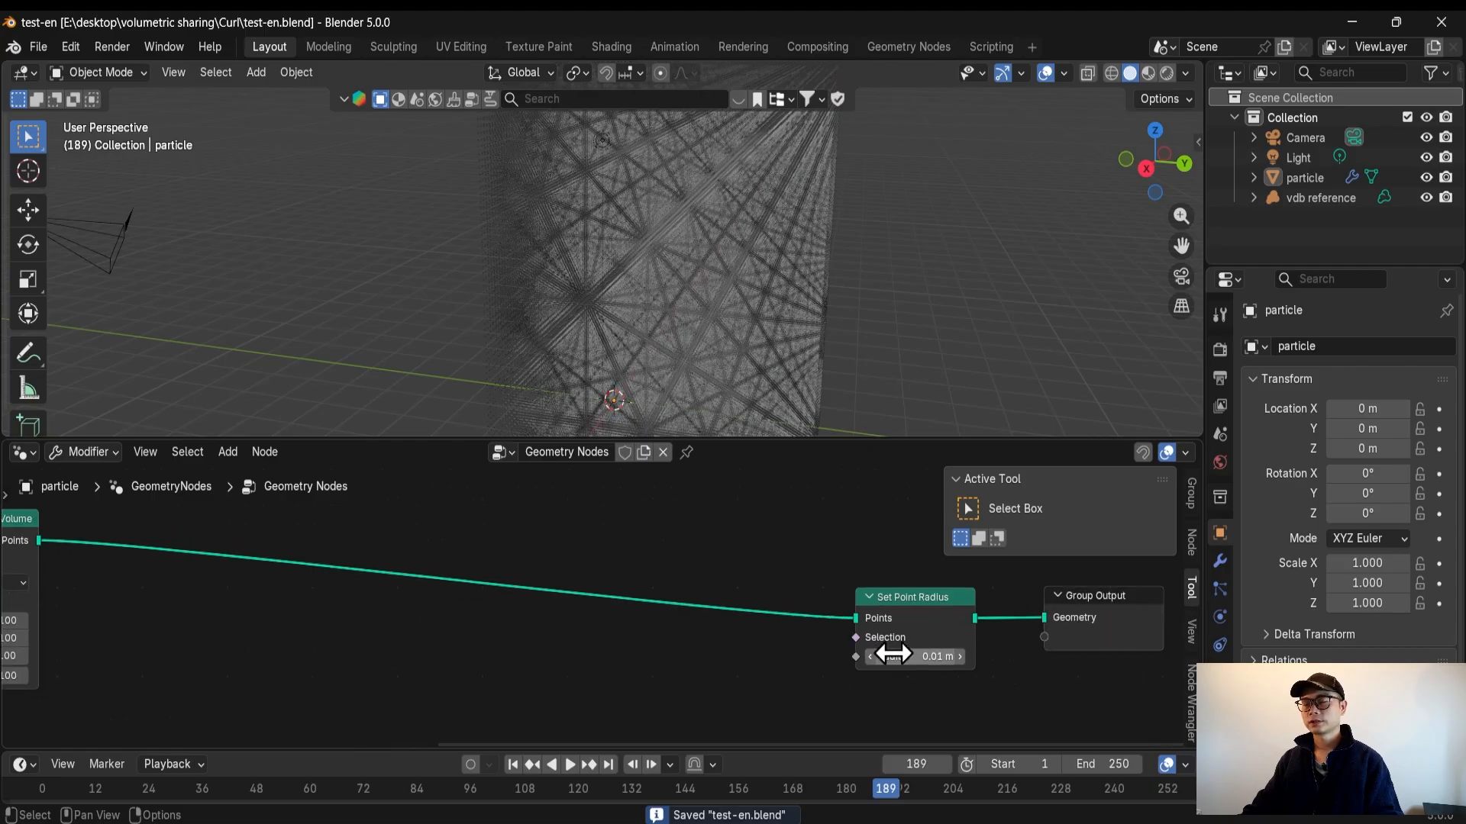
pyautogui.scroll(2, 908, 648)
pyautogui.scroll(-6, 862, 635)
pyautogui.moveTo(497, 637); pyautogui.dragTo(657, 586, button='middle')
pyautogui.scroll(2, 657, 586)
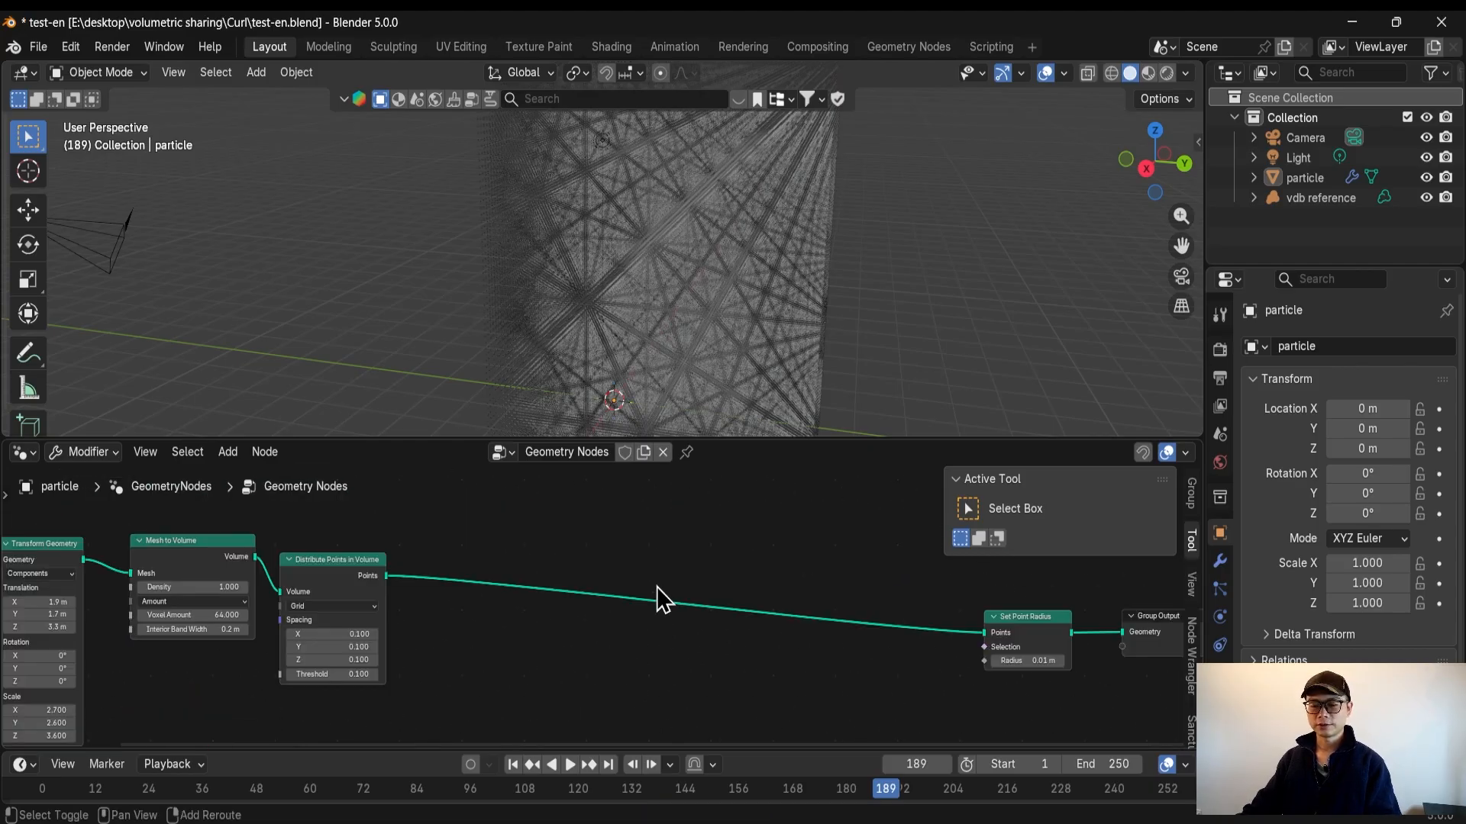
pyautogui.hotkey('shift', 'a')
pyautogui.write('se')
pyautogui.press('BackSpace')
pyautogui.write('imu')
pyautogui.press('Return')
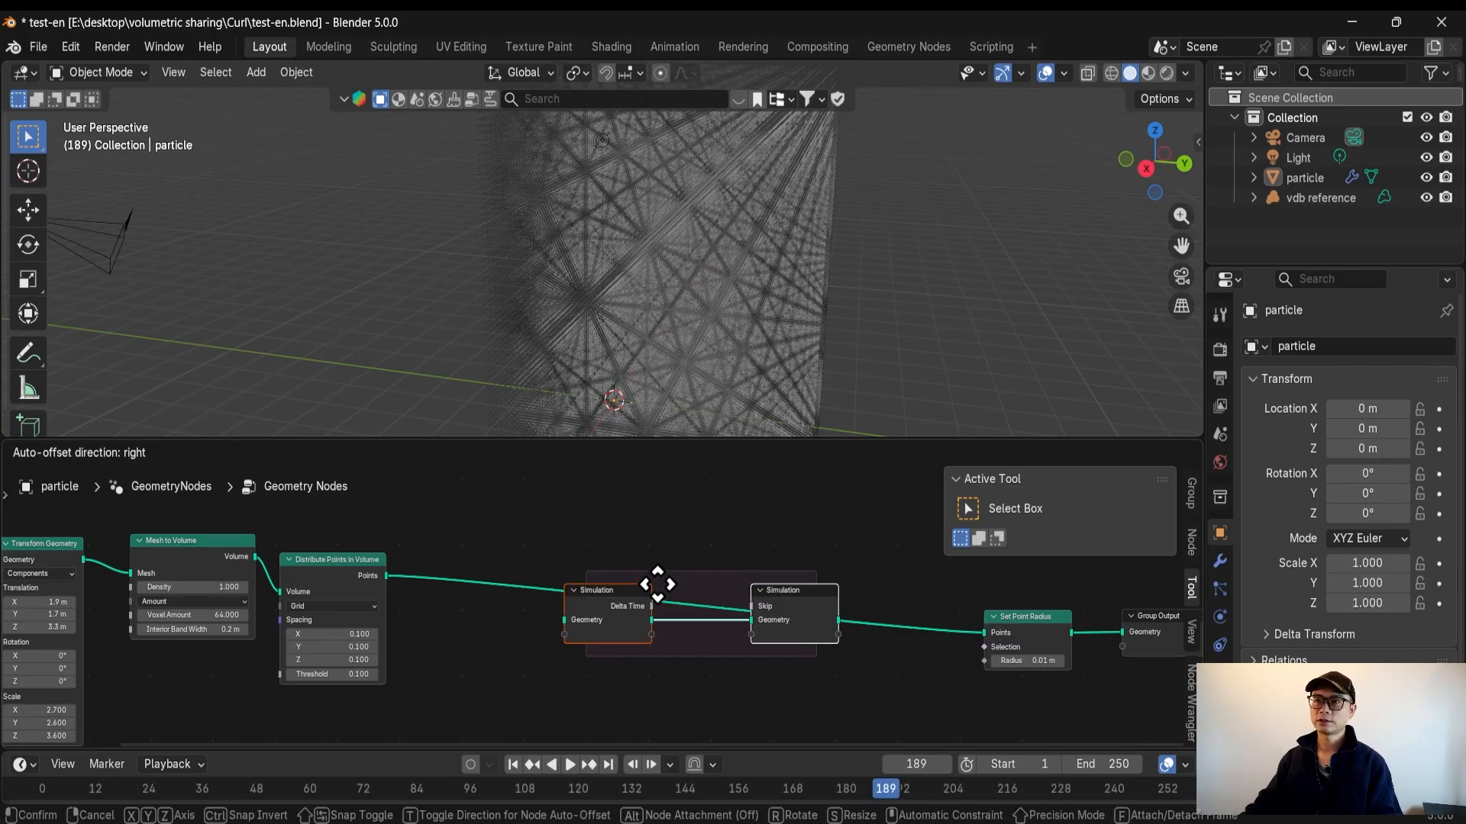
pyautogui.click(670, 559)
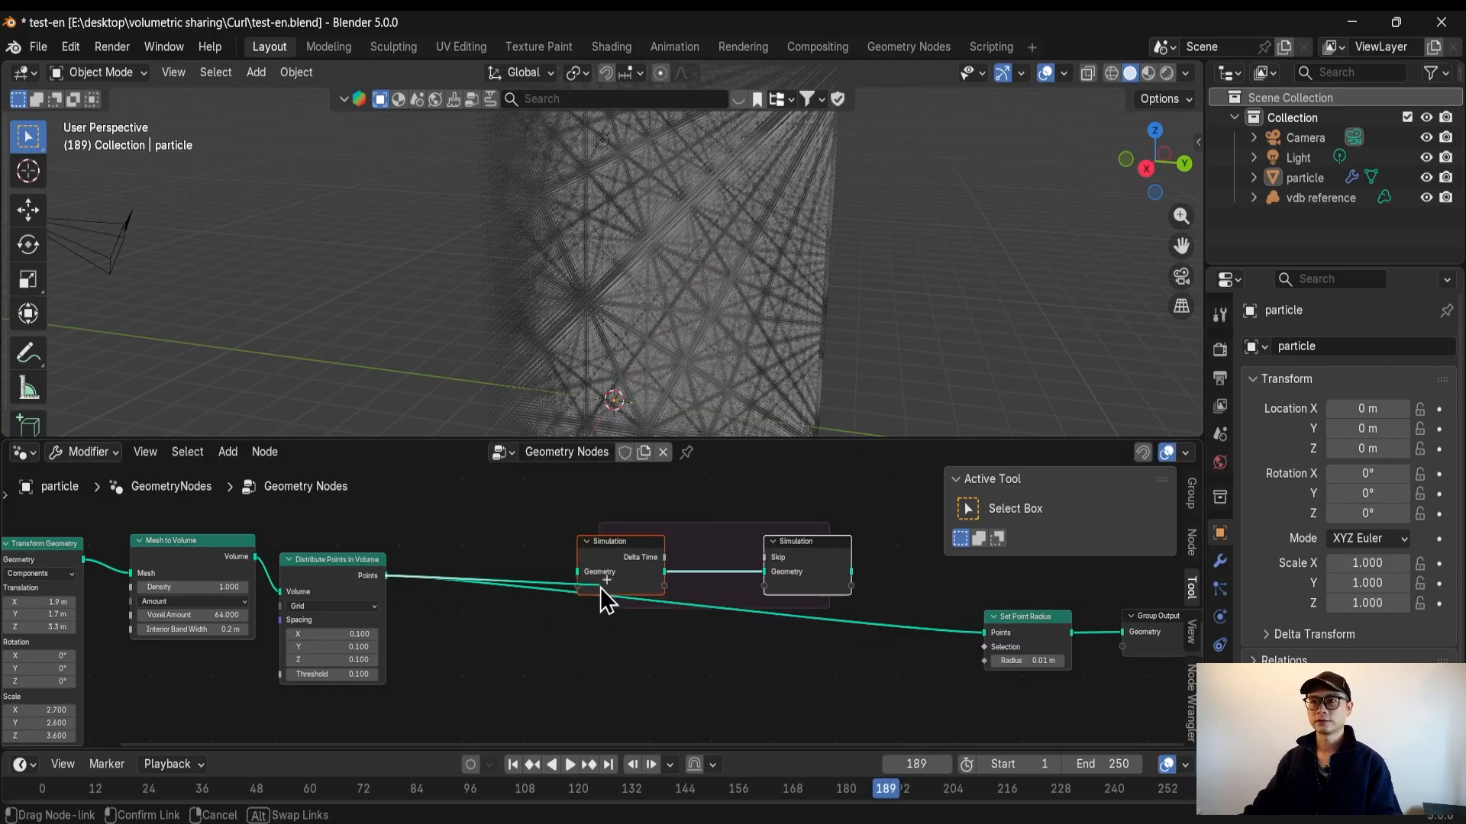
pyautogui.moveTo(603, 592); pyautogui.dragTo(534, 587)
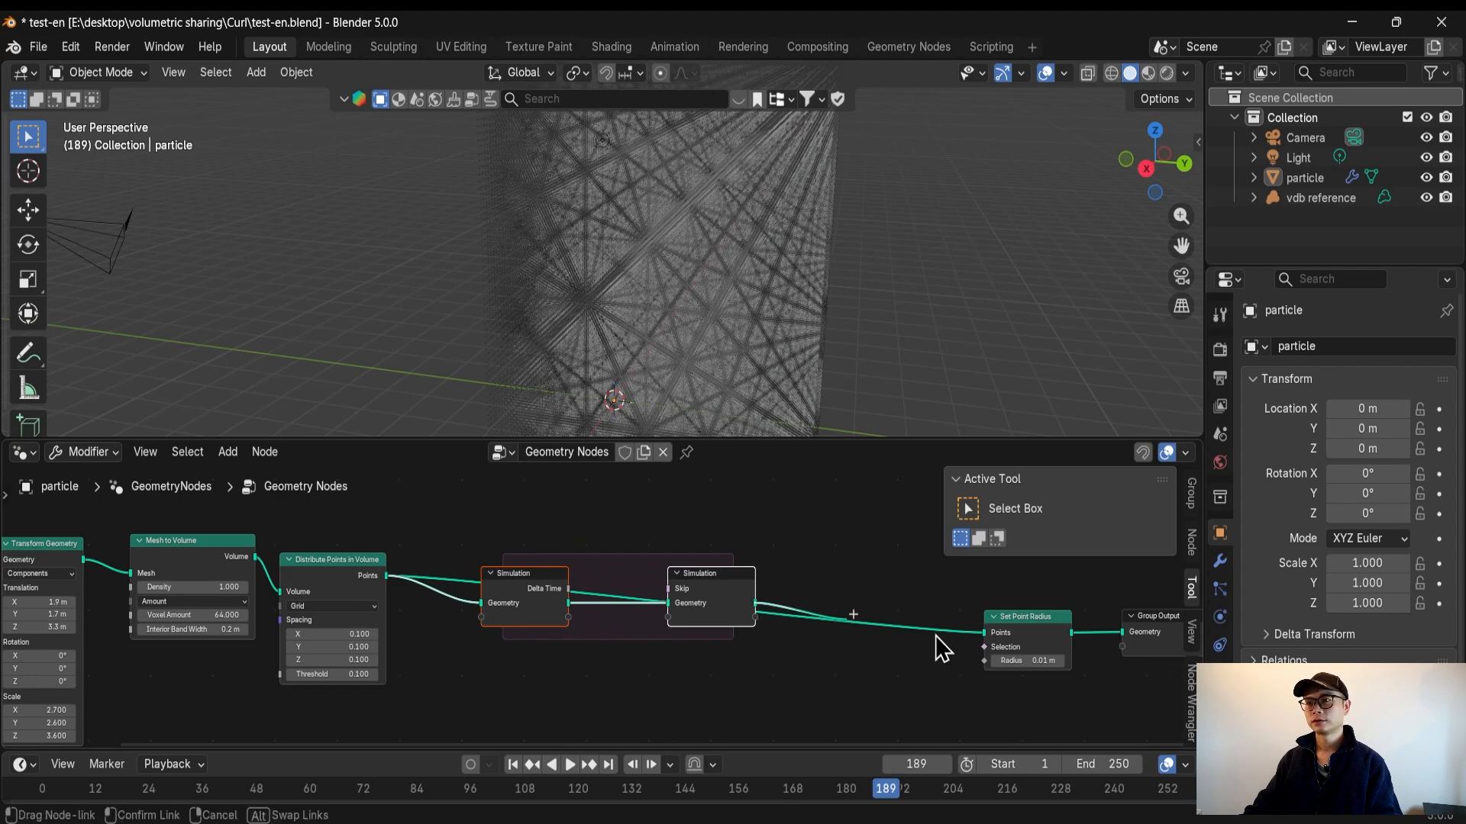
pyautogui.moveTo(736, 586); pyautogui.dragTo(867, 613)
# Insert a Set Position node inside the simulation zone just before its output node, and save the file
pyautogui.hotkey('shift', 'a')
pyautogui.write('set p')
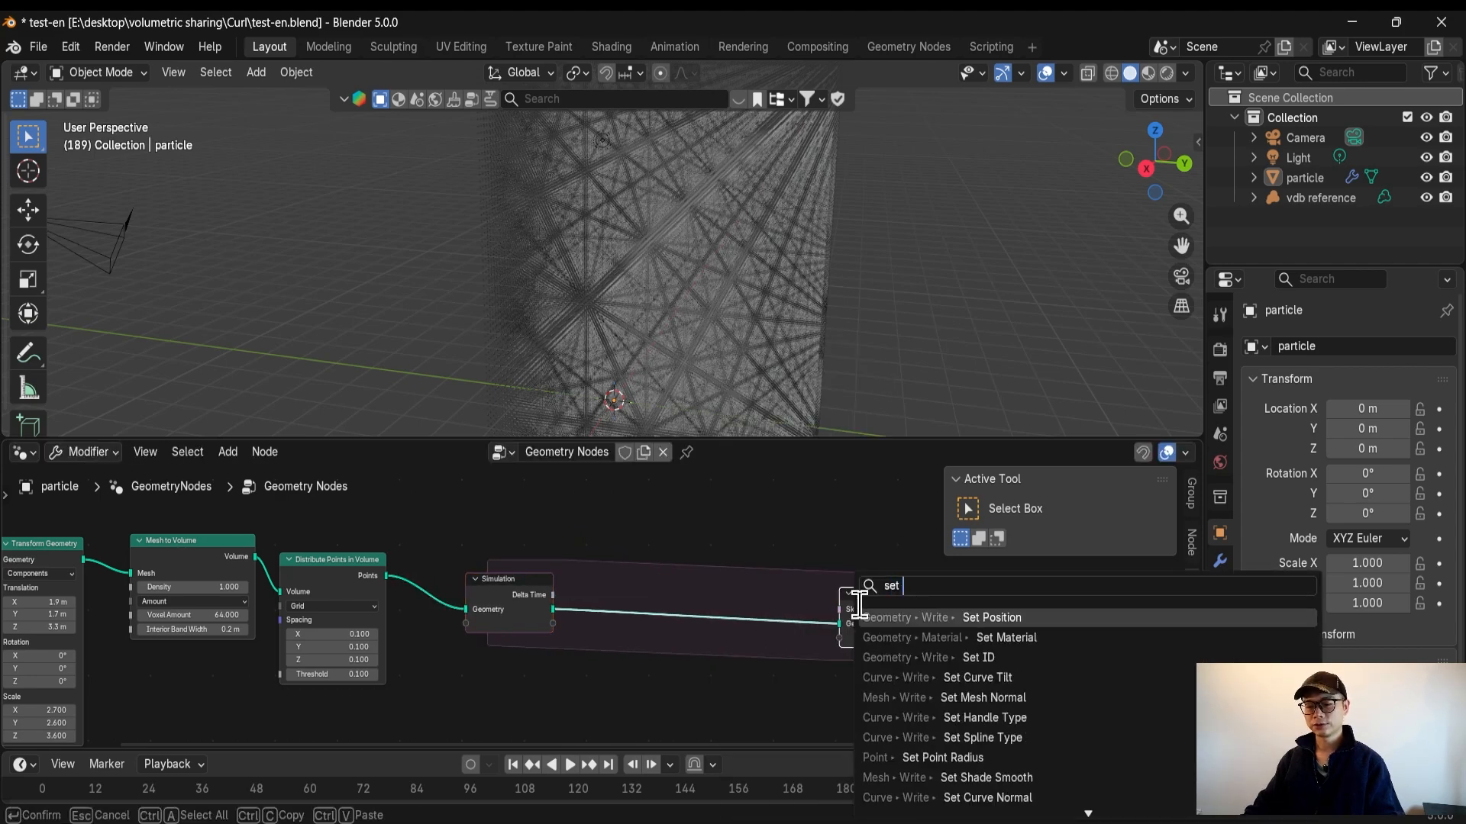
pyautogui.press('Return')
pyautogui.click(704, 589)
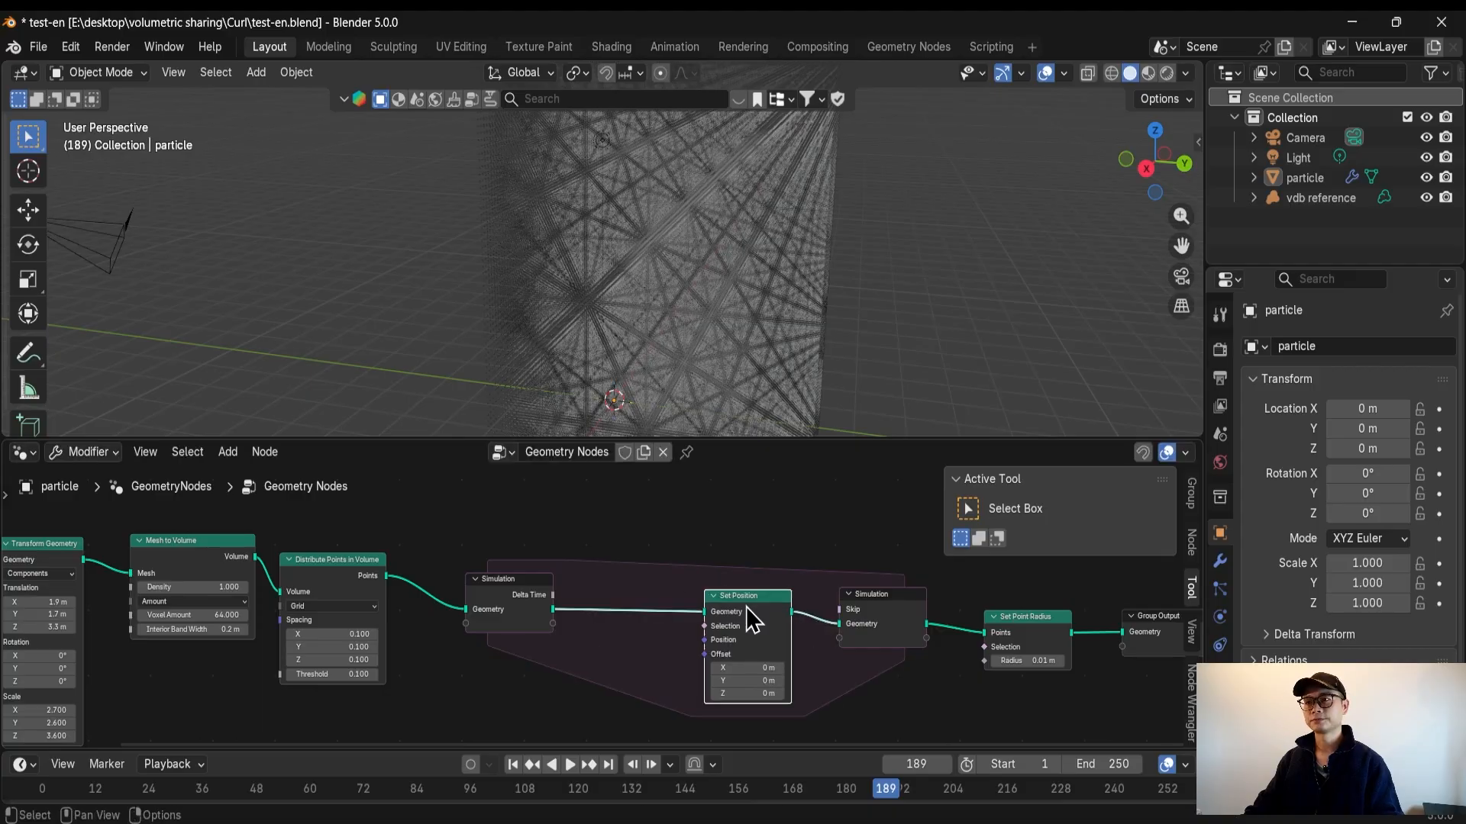
pyautogui.scroll(2, 751, 610)
pyautogui.moveTo(776, 623); pyautogui.dragTo(865, 623)
pyautogui.hotkey('ctrl', 'z')
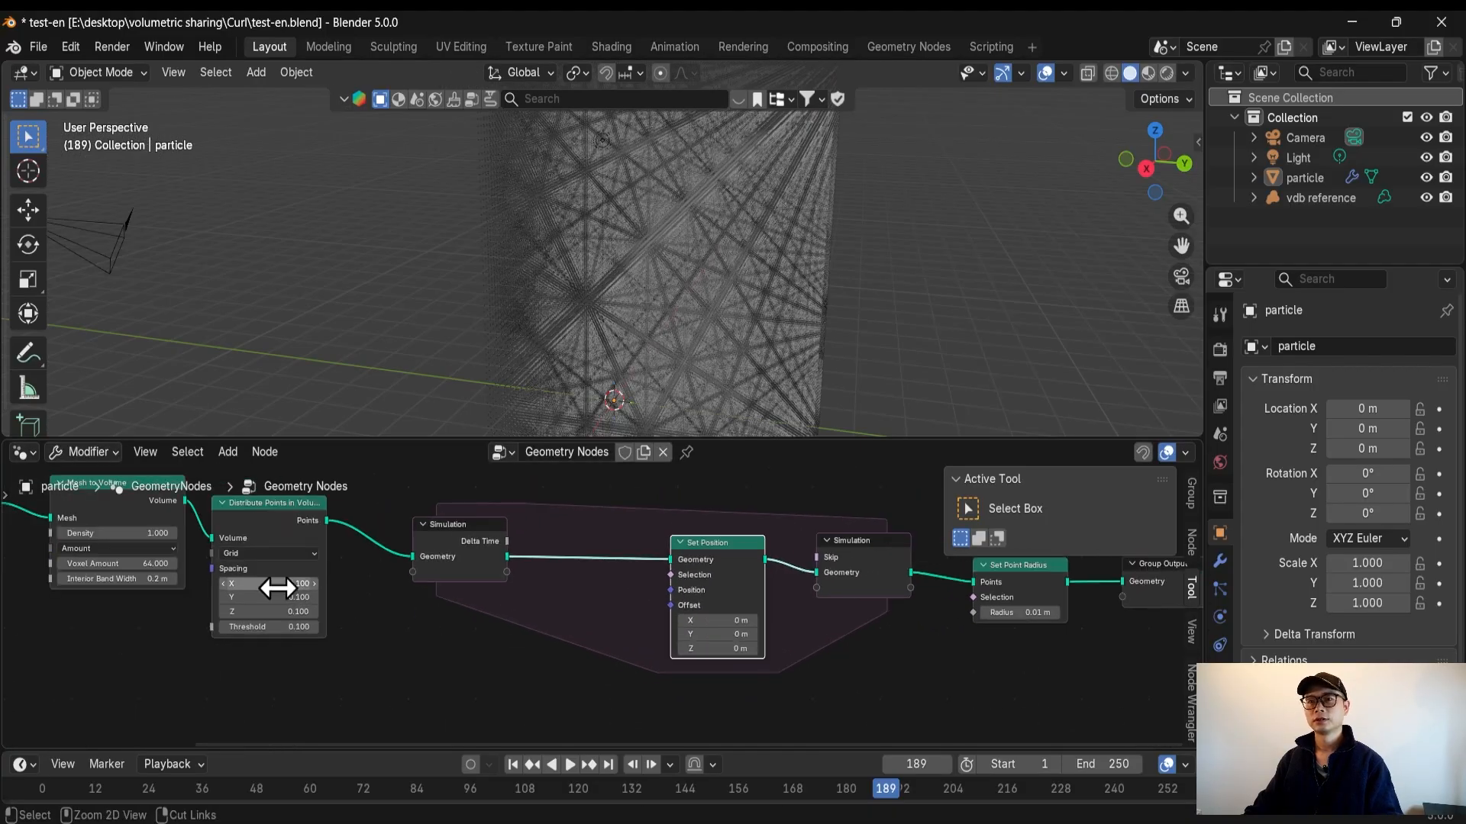
pyautogui.hotkey('ctrl', 's')
# Add a Vector node feeding the Spacing input of Distribute Points in Volume and place it below that node's link
pyautogui.scroll(3, 301, 605)
pyautogui.scroll(2, 528, 603)
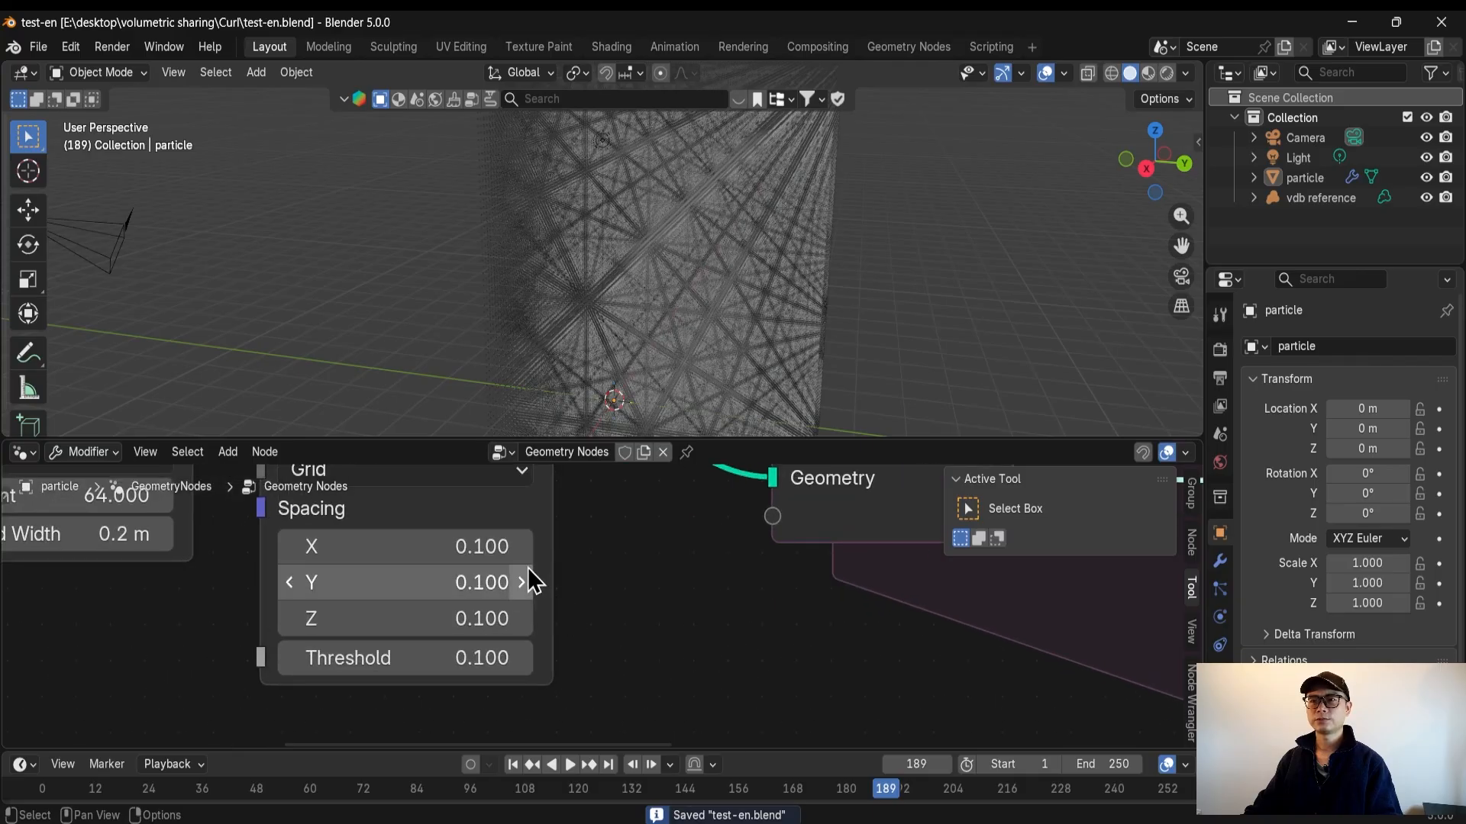
pyautogui.scroll(-3, 344, 561)
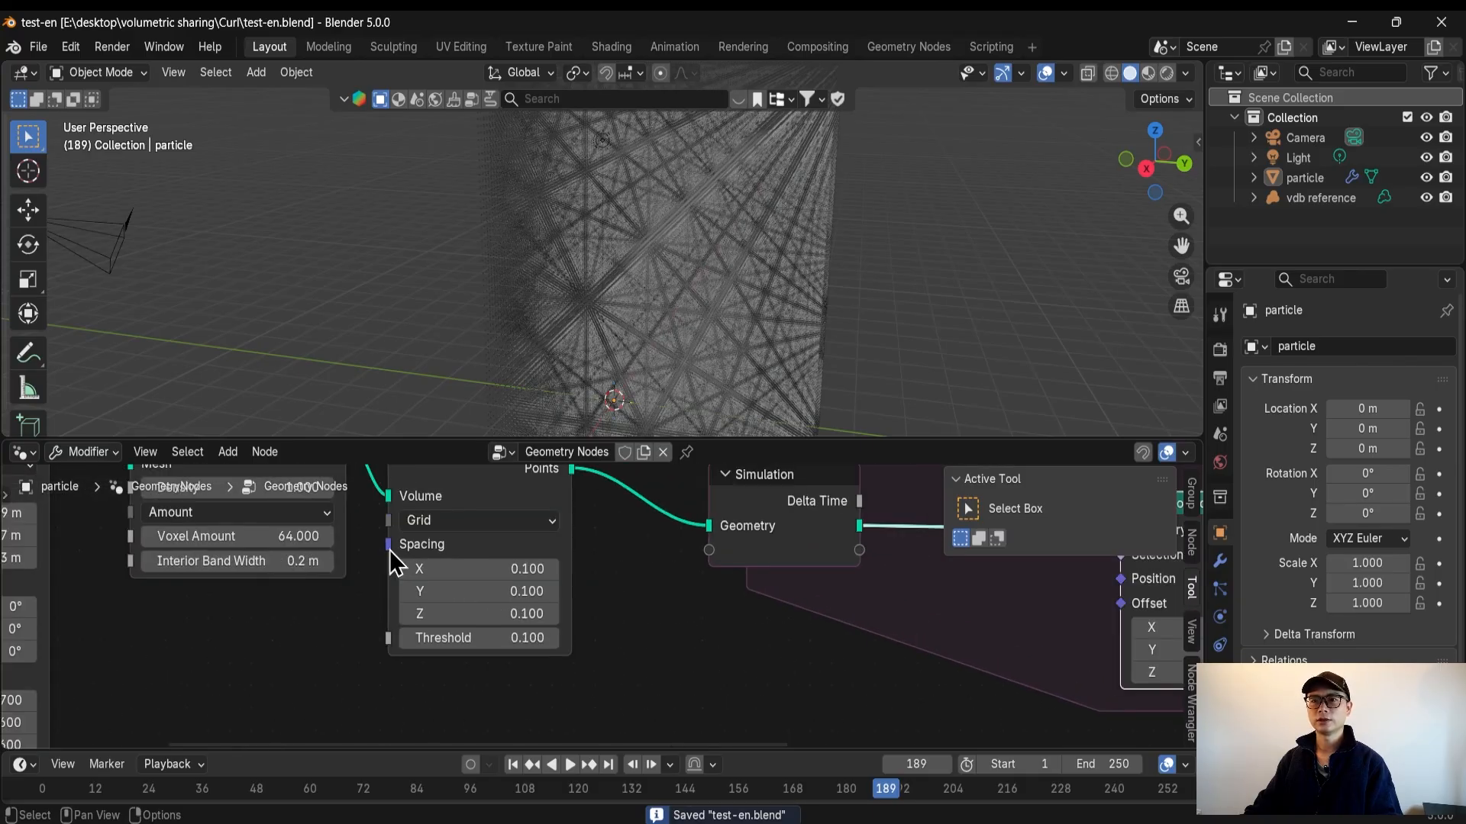
pyautogui.moveTo(390, 548); pyautogui.dragTo(370, 637)
pyautogui.write('vect')
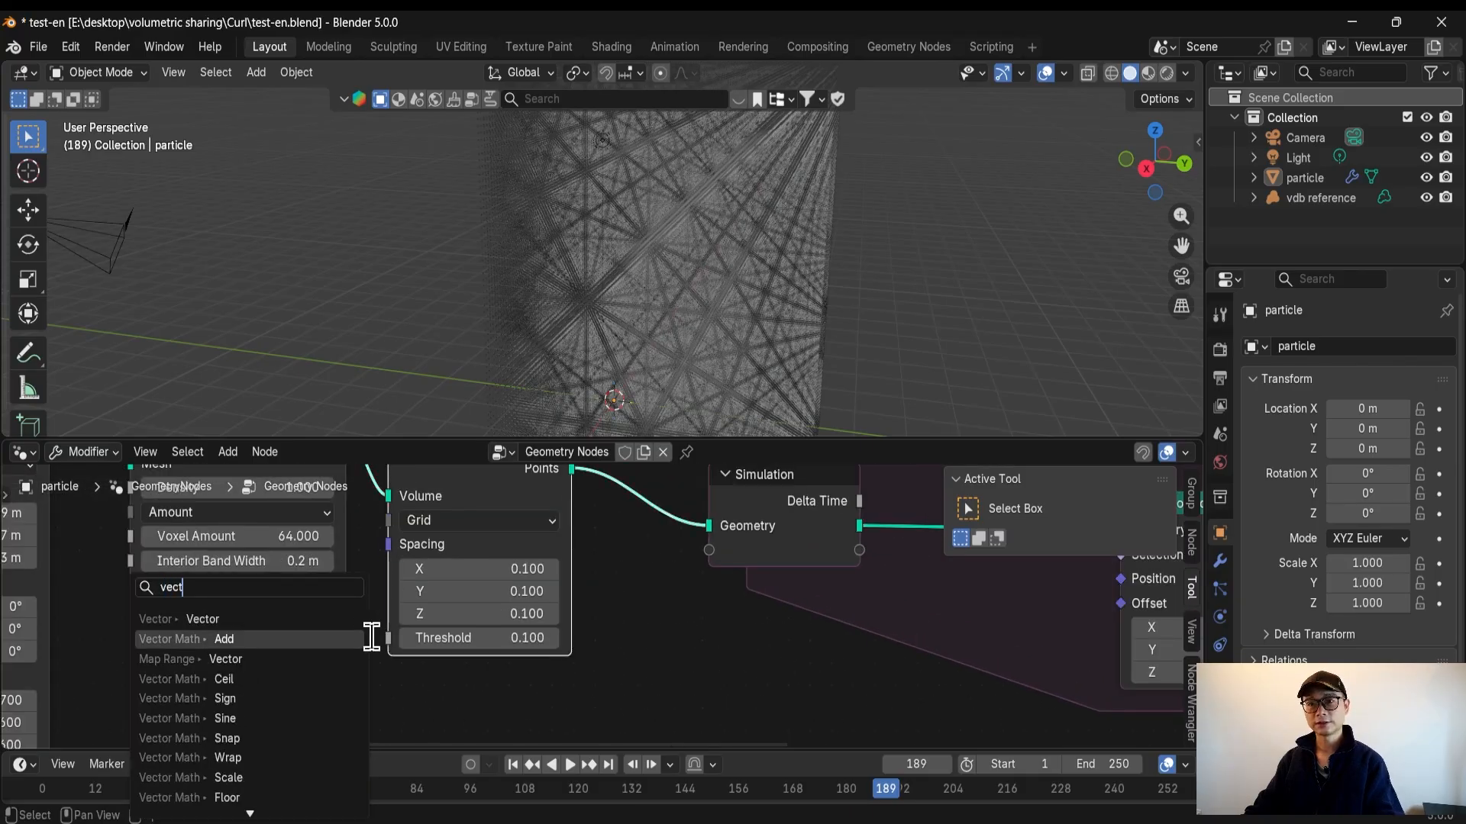
pyautogui.click(313, 619)
pyautogui.click(325, 634)
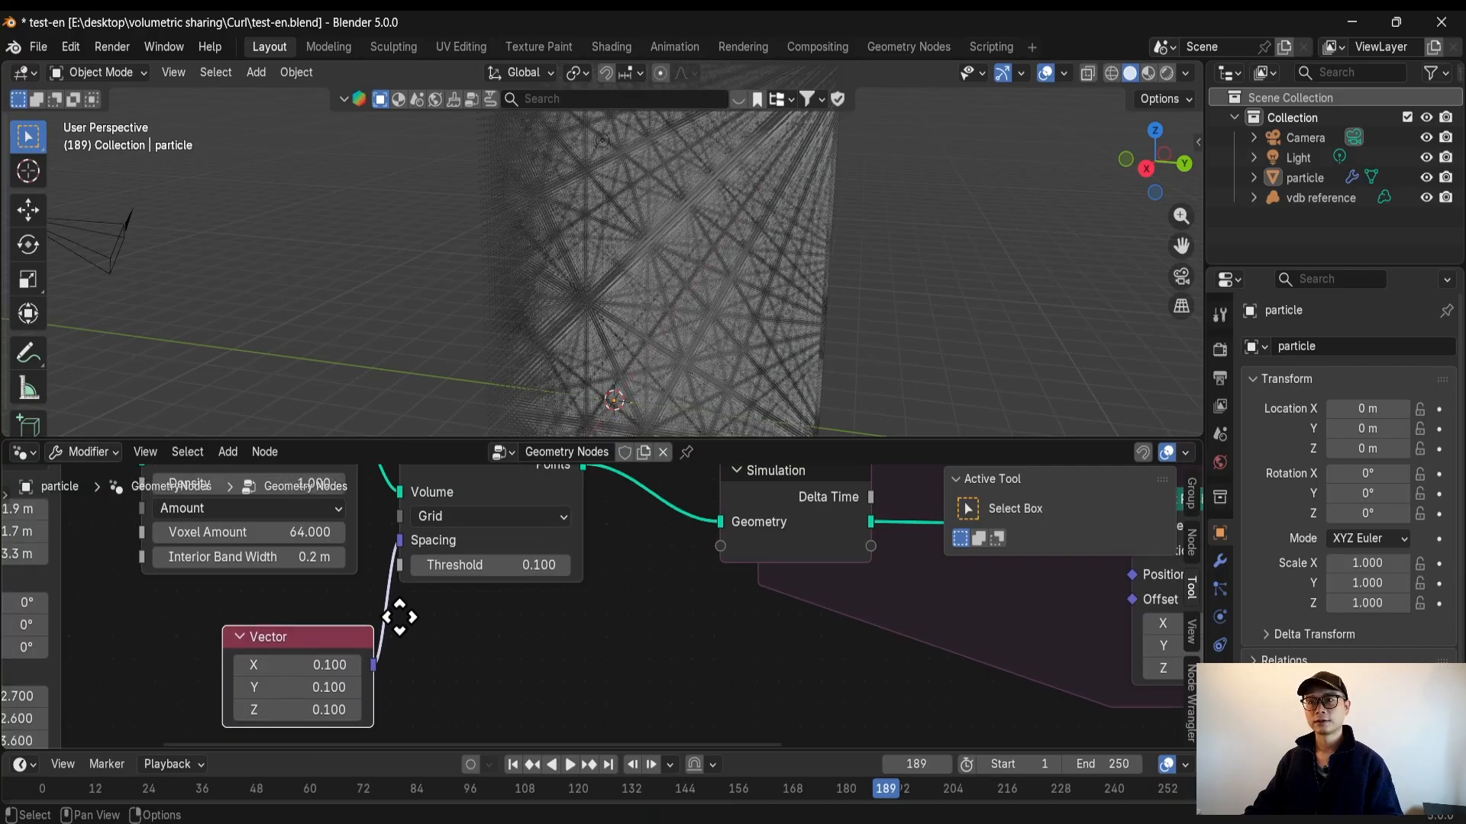
# Set the Vector node's X and Y spacing to 0.2 and save the file
pyautogui.scroll(3, 489, 622)
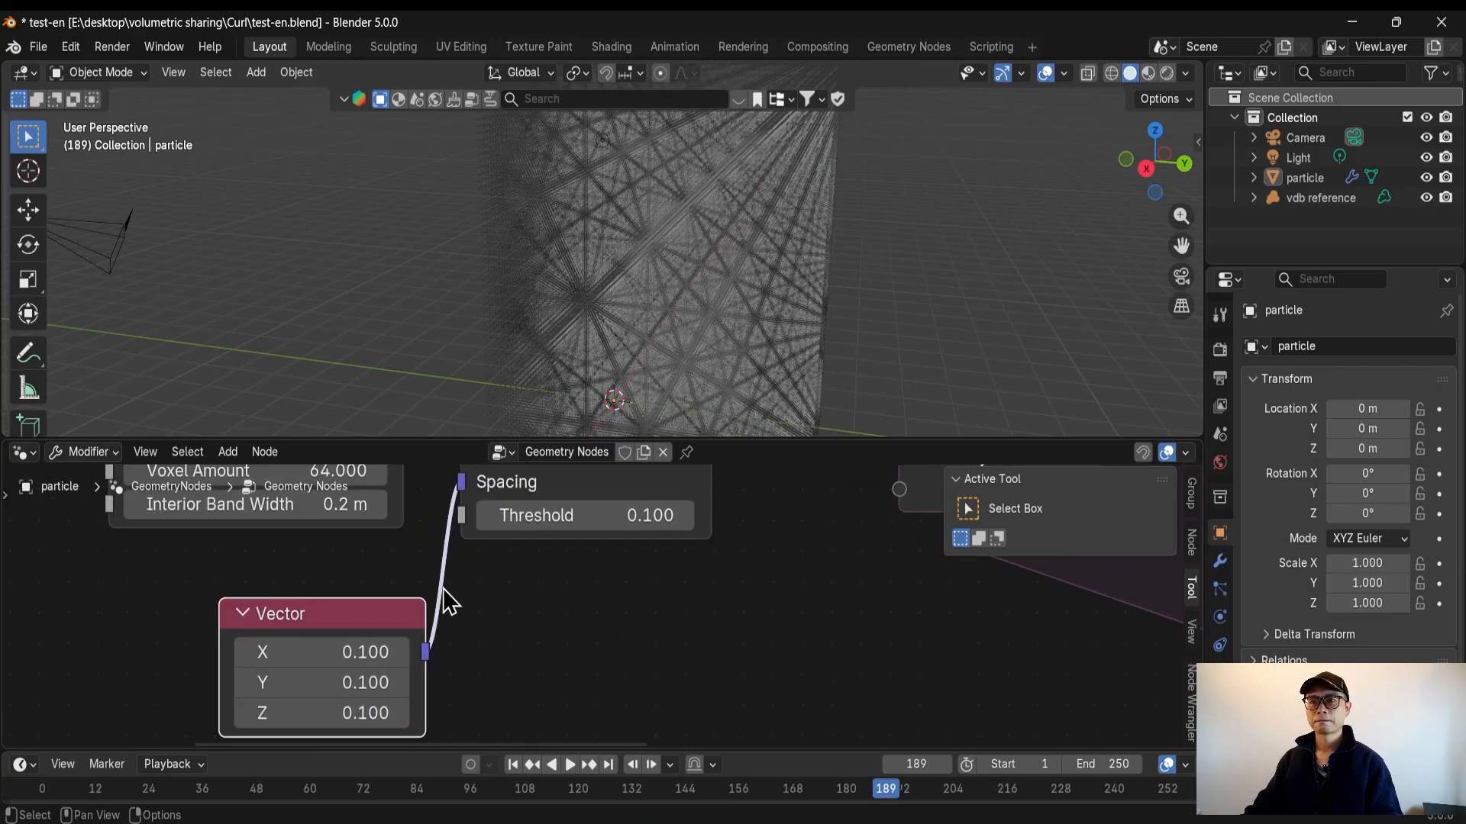
pyautogui.moveTo(370, 651)
pyautogui.mouseDown()
pyautogui.moveTo(328, 651)
pyautogui.moveTo(374, 651)
pyautogui.moveTo(374, 665)
pyautogui.mouseUp()
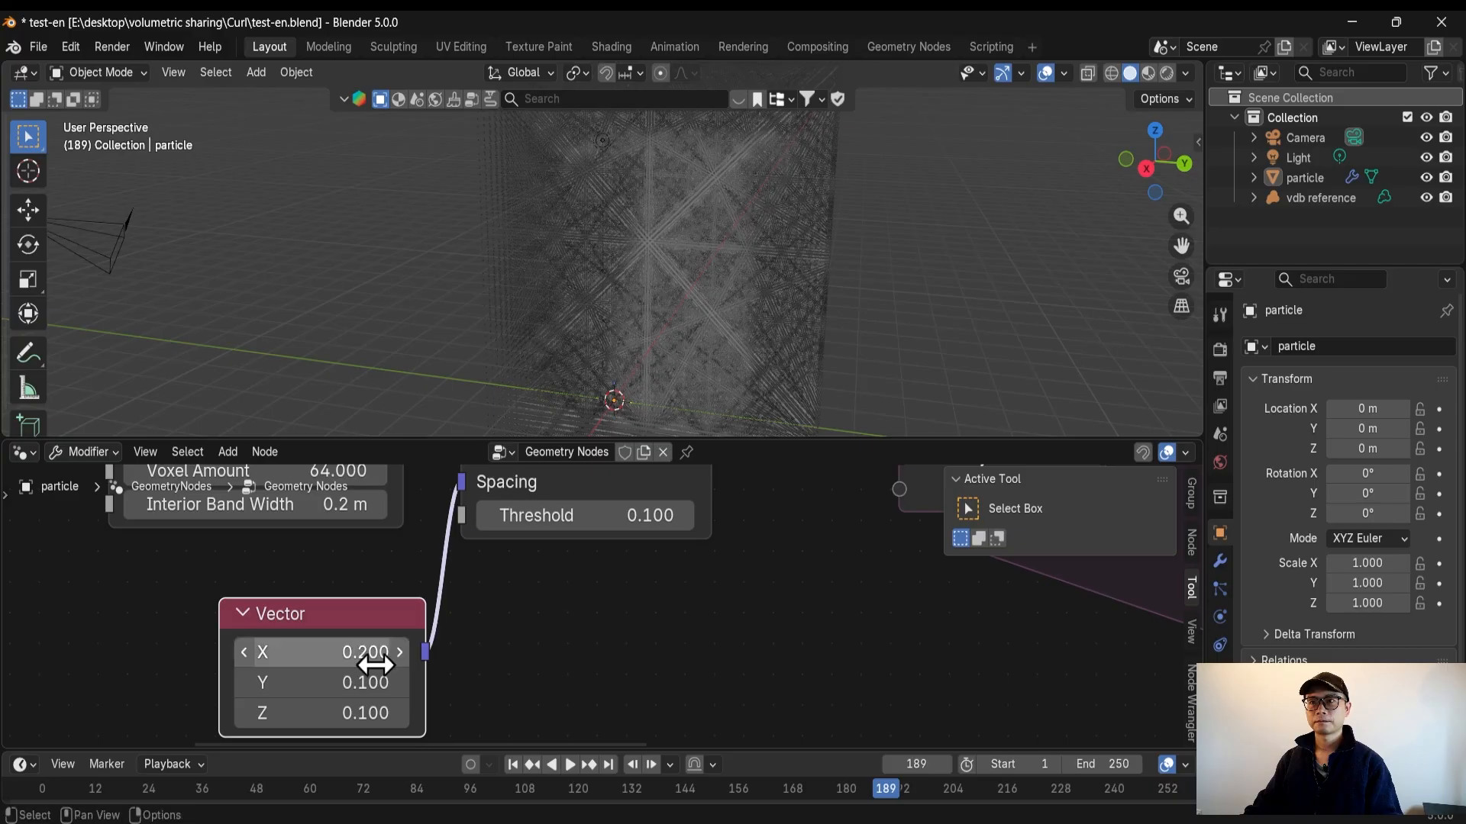
pyautogui.click(374, 682)
pyautogui.write('0.2')
pyautogui.press('Return')
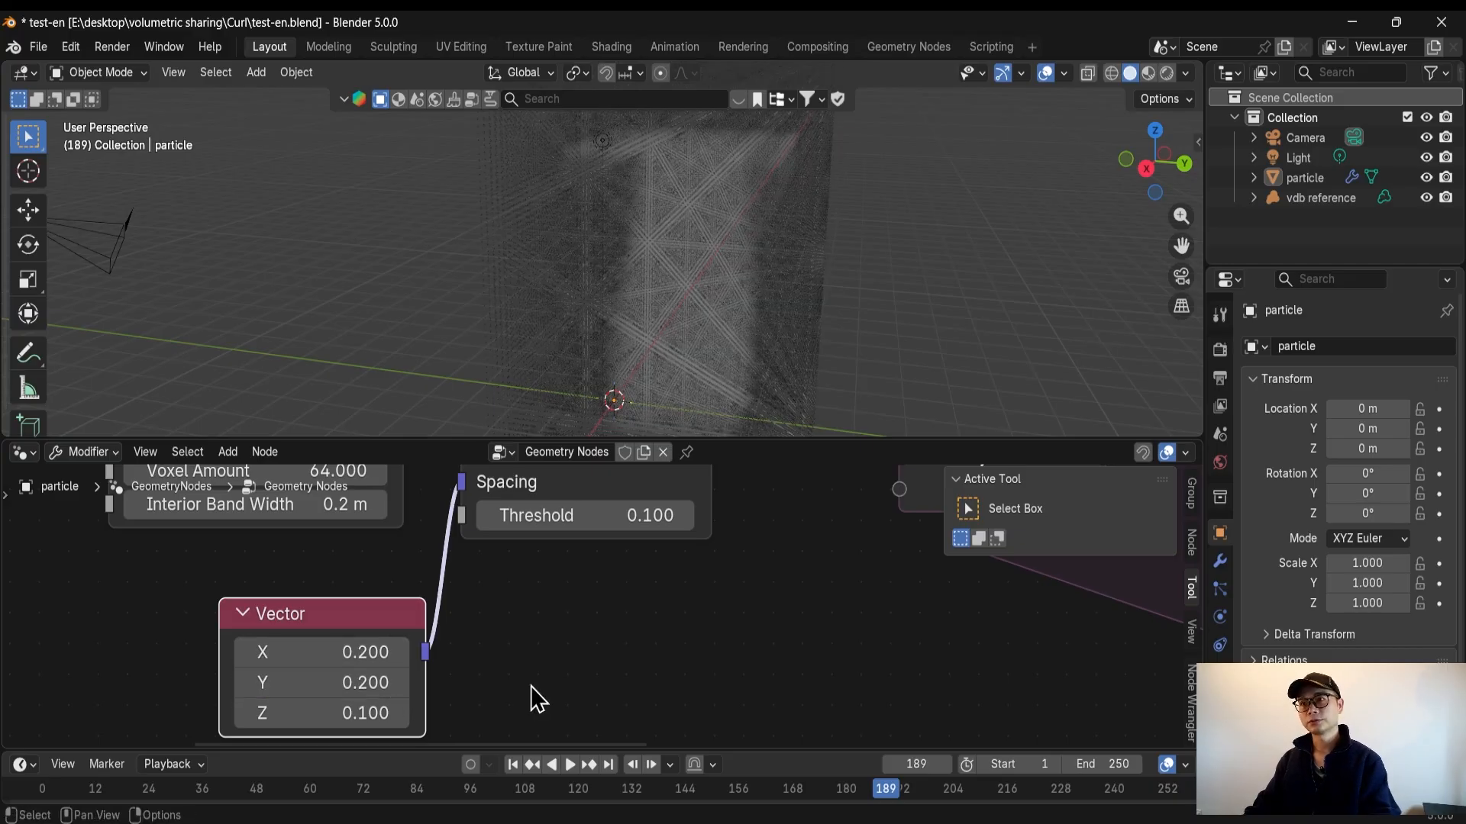
pyautogui.hotkey('ctrl', 's')
# Play the animation briefly, scrub to frame 64, and inspect the particle grid up close
pyautogui.press('space')
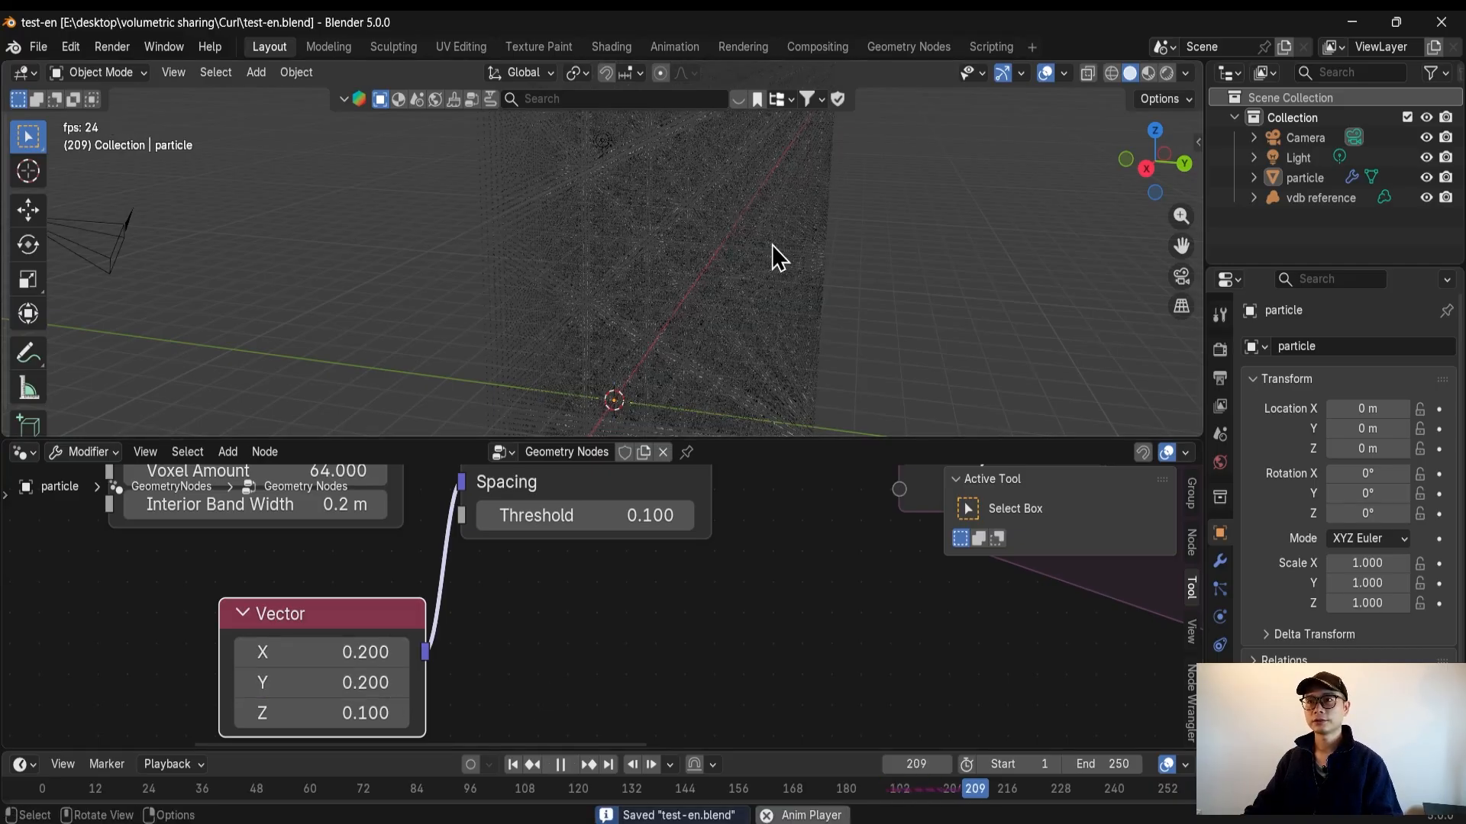
pyautogui.moveTo(153, 790); pyautogui.dragTo(326, 817)
pyautogui.scroll(3, 694, 314)
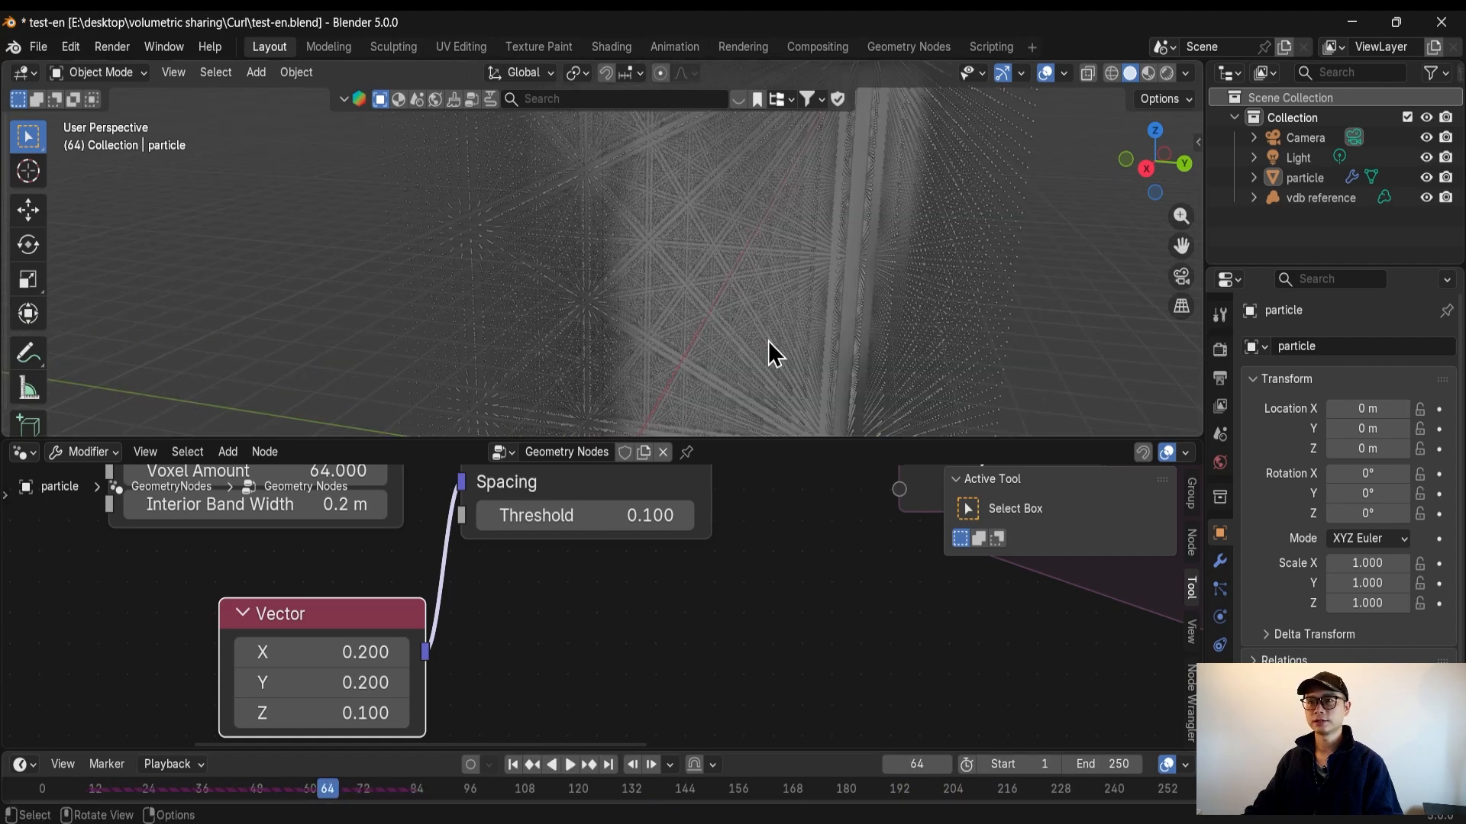
pyautogui.scroll(3, 794, 305)
pyautogui.scroll(-6, 506, 654)
# Move the Group Output and Set Point Radius nodes farther away from the simulation zone
pyautogui.moveTo(611, 670); pyautogui.dragTo(213, 663, button='middle')
pyautogui.scroll(4, 574, 629)
pyautogui.scroll(-3, 584, 632)
pyautogui.moveTo(896, 593); pyautogui.dragTo(980, 603)
pyautogui.moveTo(794, 603); pyautogui.dragTo(866, 599)
pyautogui.scroll(-1, 803, 597)
# Frame all nodes from Group Input through the simulation zone and label the frame "Particle system"
pyautogui.moveTo(717, 659); pyautogui.dragTo(92, 522)
pyautogui.scroll(1, 214, 554)
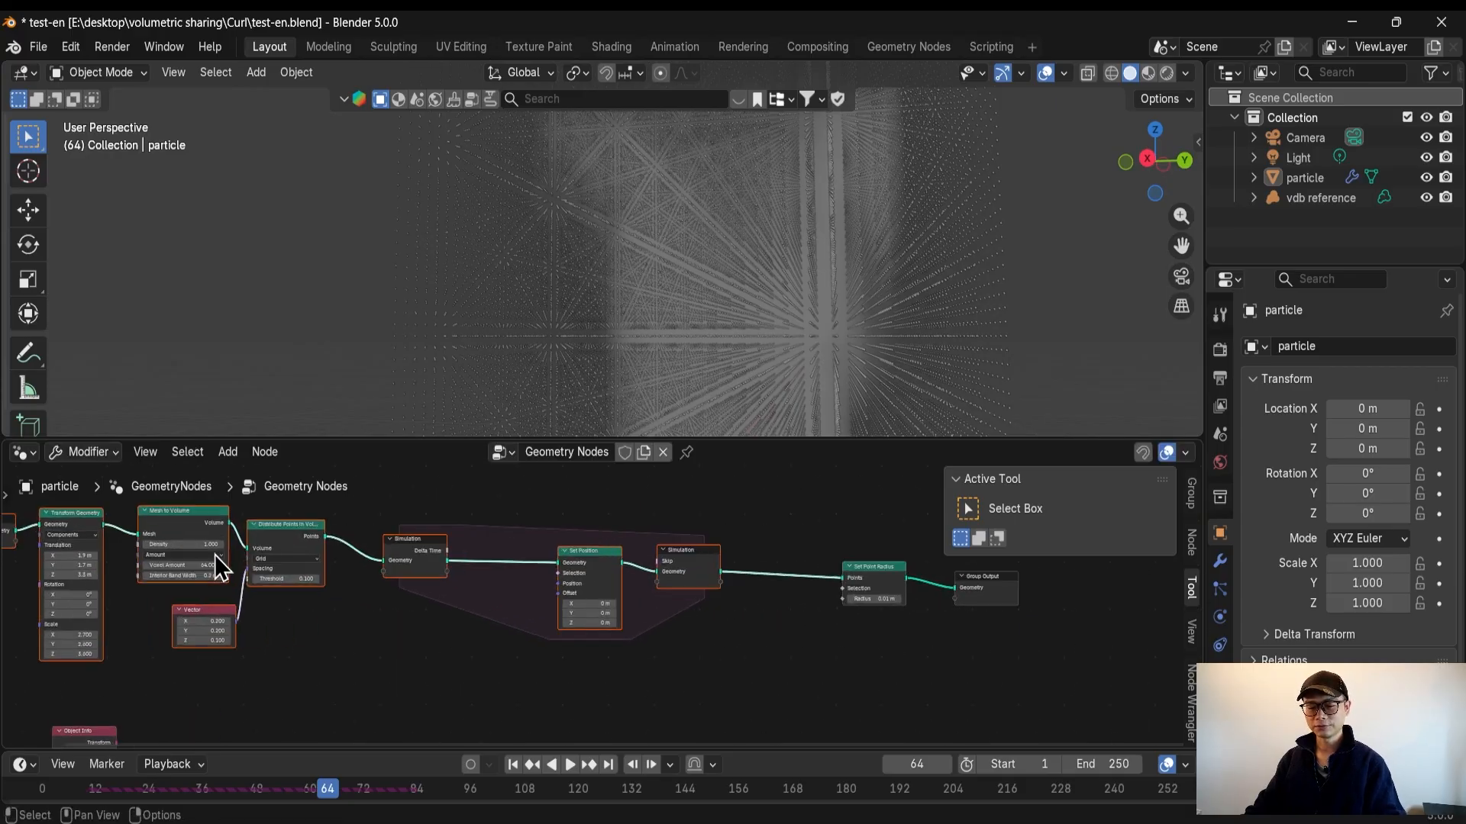
pyautogui.hotkey('ctrl', 'j')
pyautogui.press('F2')
pyautogui.write('Particle sys')
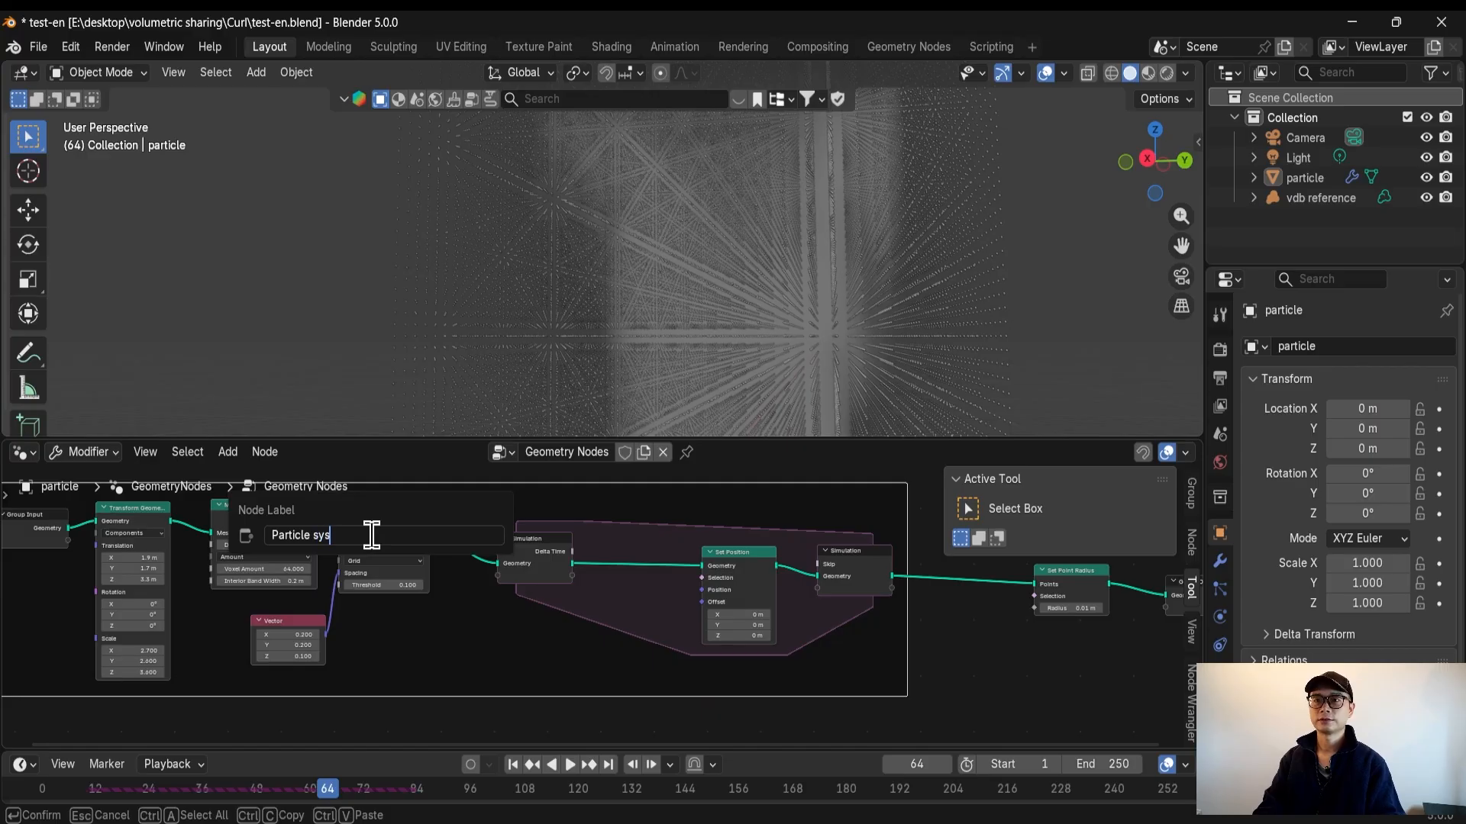
pyautogui.press('Return')
pyautogui.scroll(-3, 570, 626)
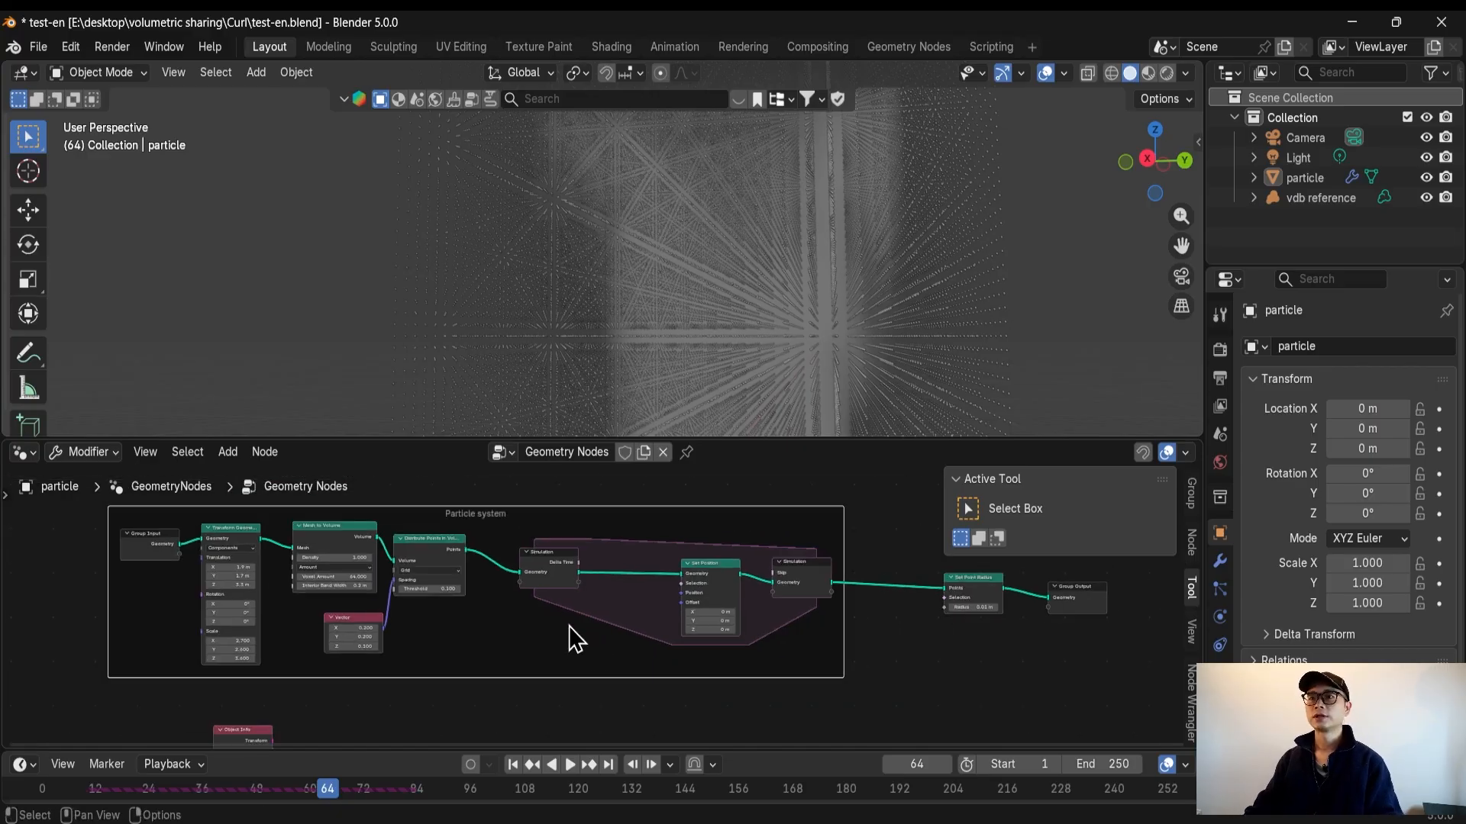
# Check the points from another angle and shift the Object Info node below the Particle system frame slightly aside
pyautogui.moveTo(569, 626); pyautogui.dragTo(587, 653, button='middle')
pyautogui.scroll(-6, 763, 302)
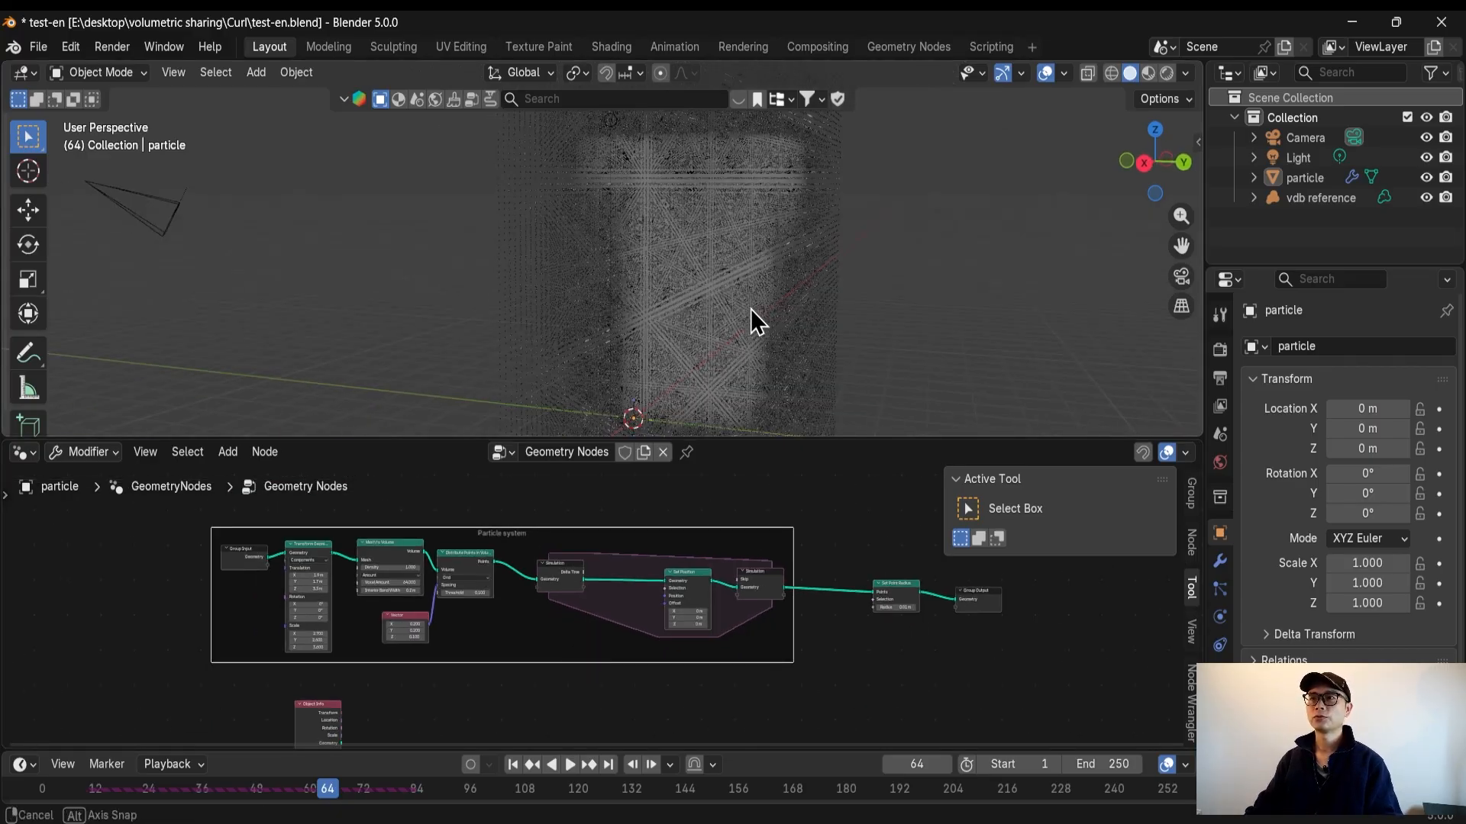
pyautogui.moveTo(685, 601); pyautogui.dragTo(687, 564, button='middle')
pyautogui.scroll(3, 613, 594)
pyautogui.moveTo(530, 661); pyautogui.dragTo(837, 555, button='middle')
pyautogui.scroll(1, 695, 608)
pyautogui.scroll(3, 694, 608)
pyautogui.moveTo(693, 609); pyautogui.dragTo(572, 658, button='middle')
pyautogui.moveTo(398, 651); pyautogui.dragTo(346, 652)
pyautogui.scroll(2, 374, 661)
pyautogui.moveTo(386, 666); pyautogui.dragTo(558, 614, button='middle')
pyautogui.scroll(7, 559, 626)
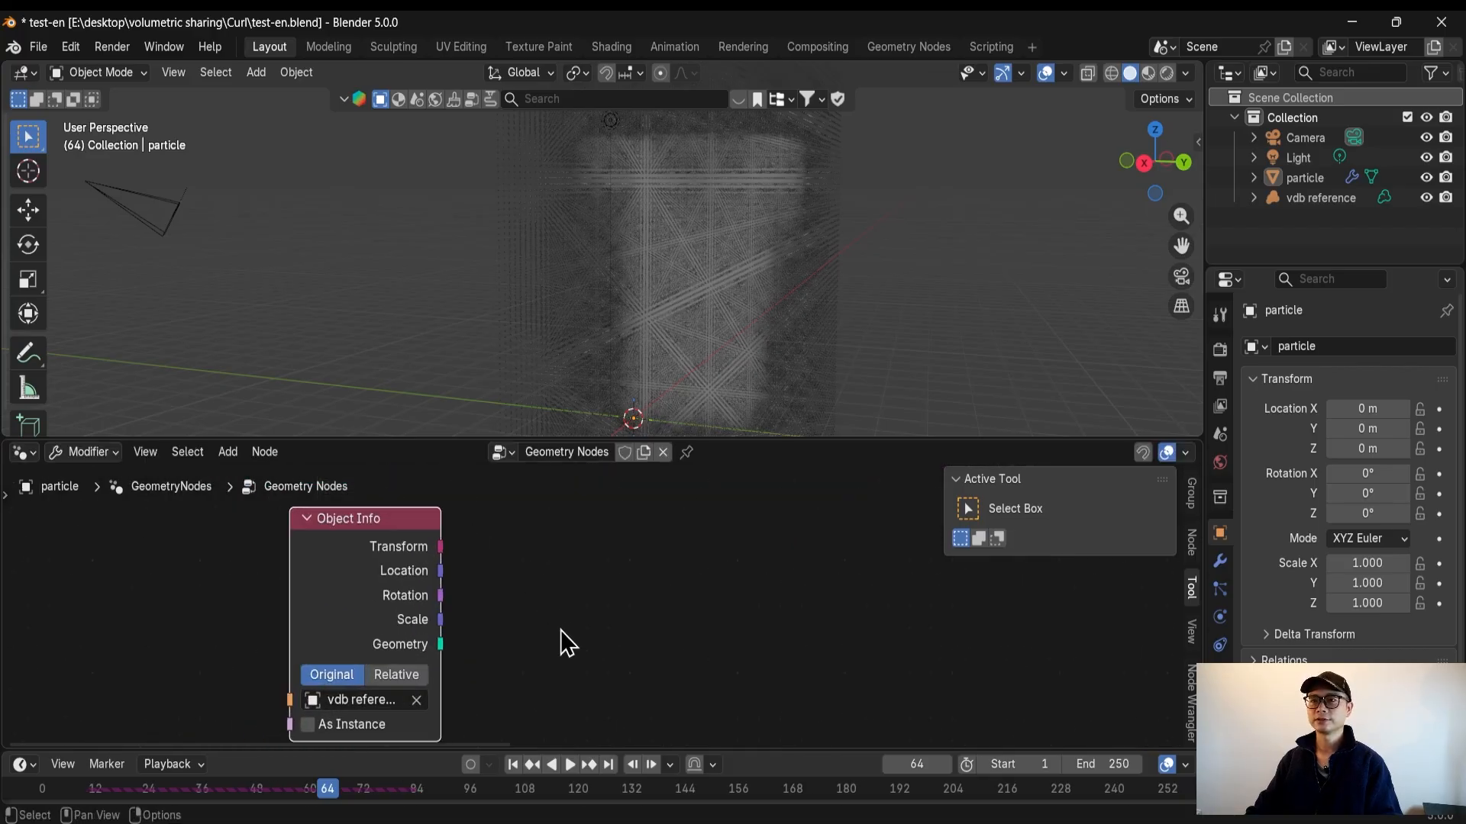
# Preview the Object Info geometry through a Viewer node placed farther away, and set Object Info to Relative
pyautogui.keyDown('ctrl'); pyautogui.keyDown('shift'); pyautogui.click(430, 666); pyautogui.keyUp('shift'); pyautogui.keyUp('ctrl')
pyautogui.moveTo(644, 574); pyautogui.dragTo(920, 574)
pyautogui.click(363, 672)
pyautogui.moveTo(652, 643); pyautogui.dragTo(493, 642, button='middle')
pyautogui.moveTo(789, 618); pyautogui.dragTo(901, 628)
# Insert a Get Named Grid node on the link between Object Info and the Viewer
pyautogui.hotkey('shift', 'a')
pyautogui.moveTo(477, 601)
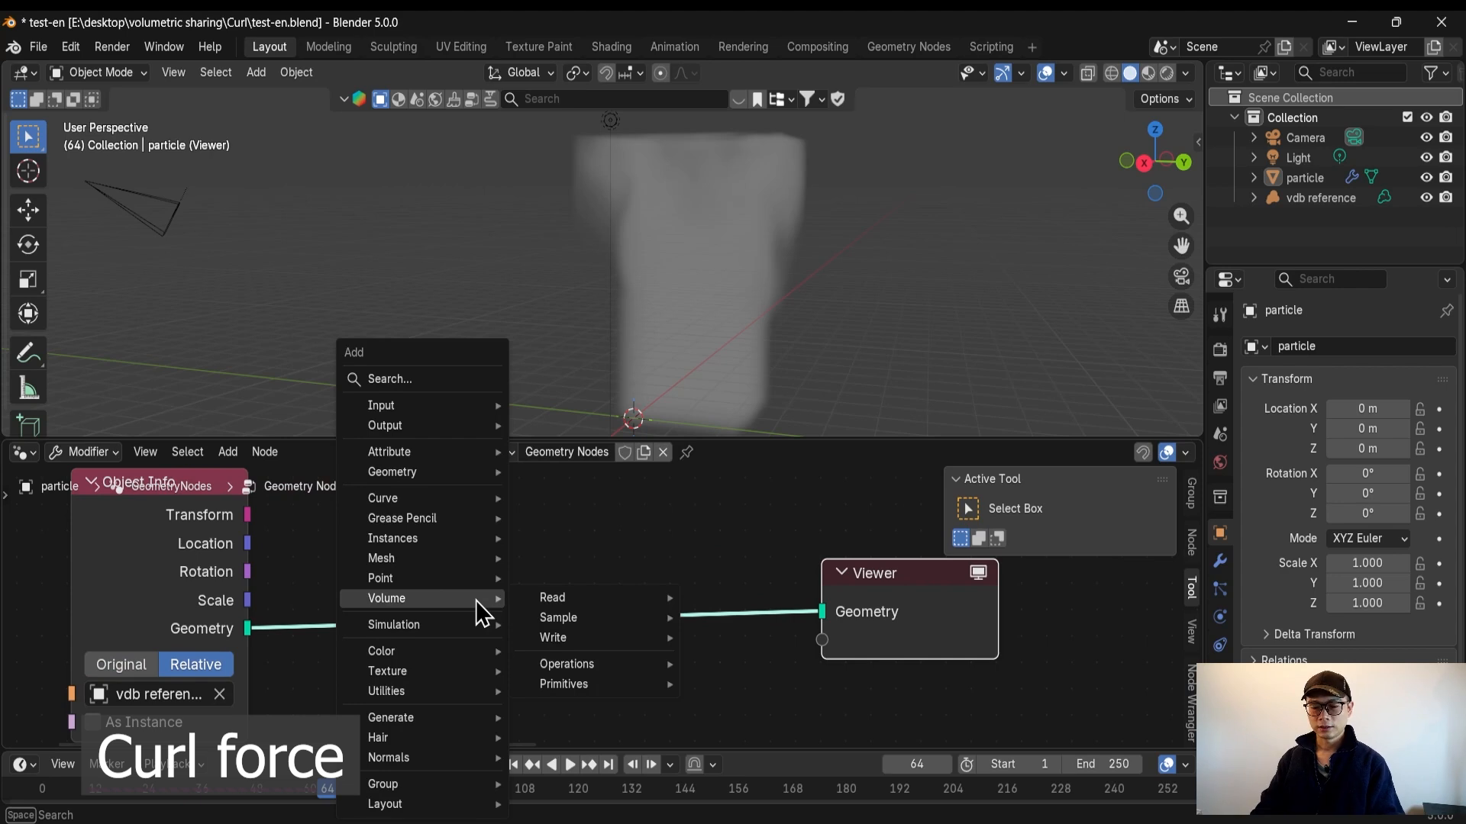
pyautogui.write('get')
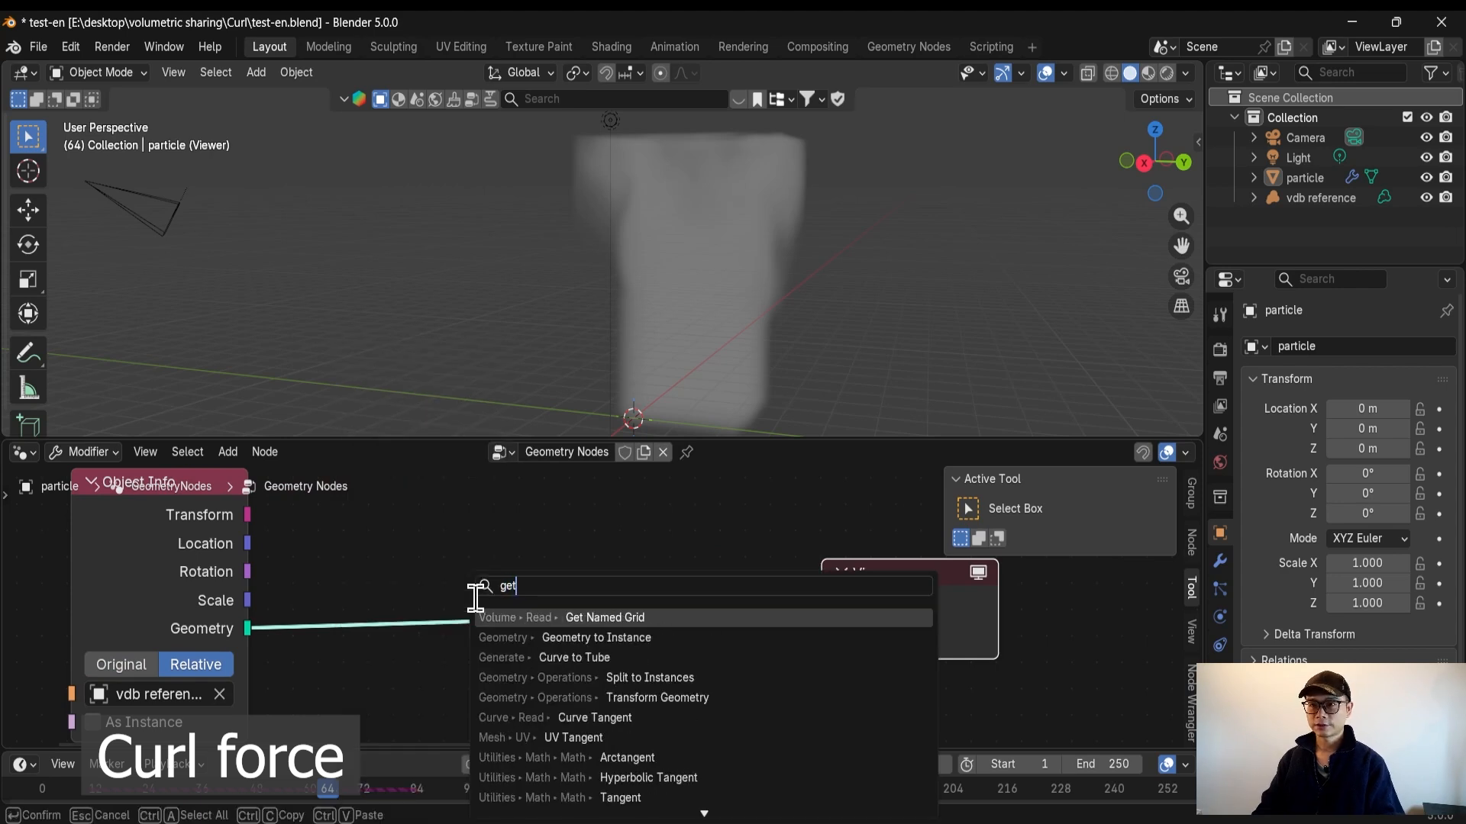
pyautogui.click(593, 617)
pyautogui.click(405, 525)
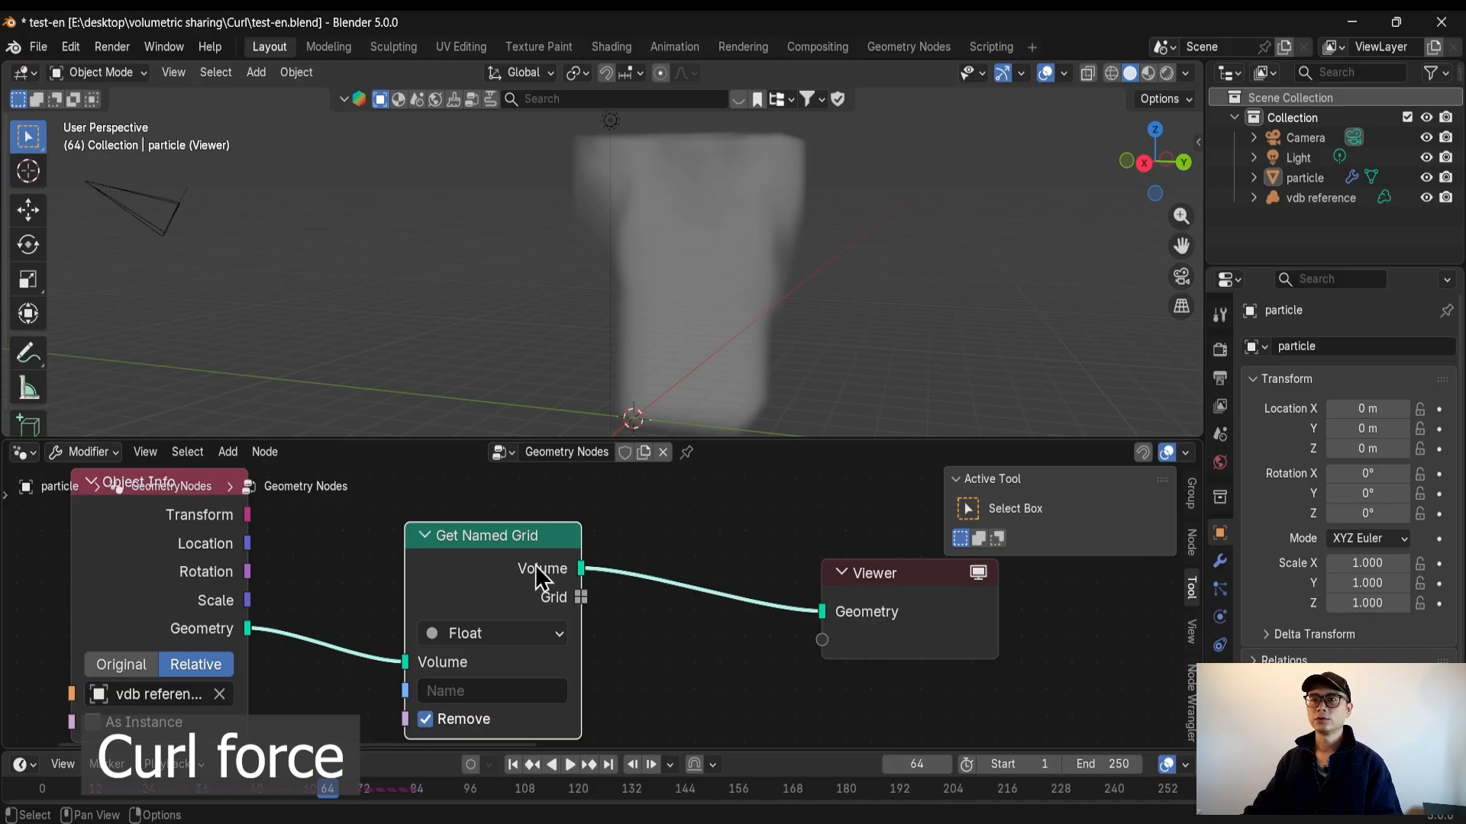
# Set the Get Named Grid node to read the velocity grid with the Vector data type
pyautogui.moveTo(511, 578); pyautogui.dragTo(441, 573, button='middle')
pyautogui.click(803, 613)
pyautogui.click(436, 685)
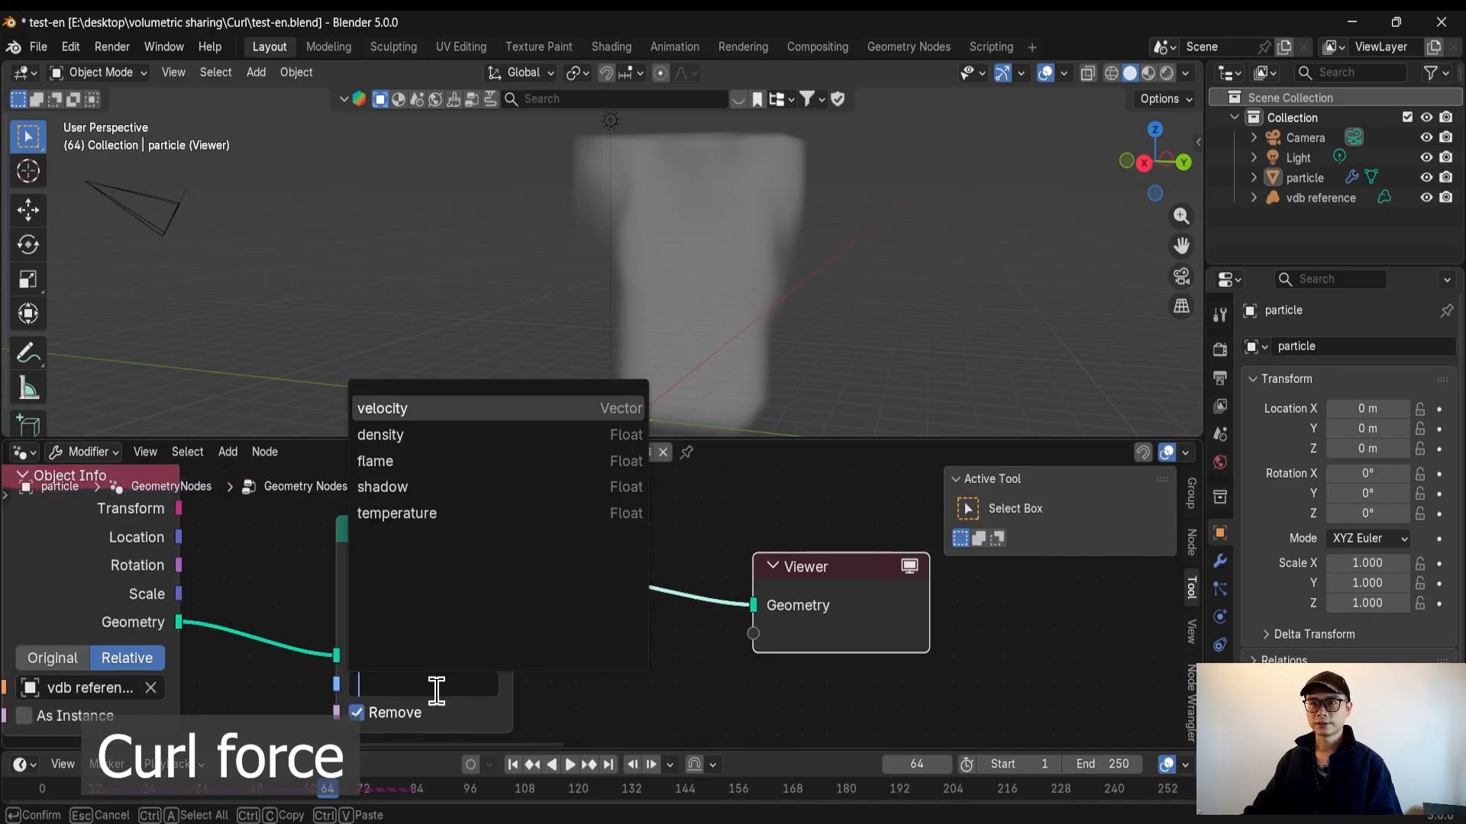
pyautogui.click(497, 415)
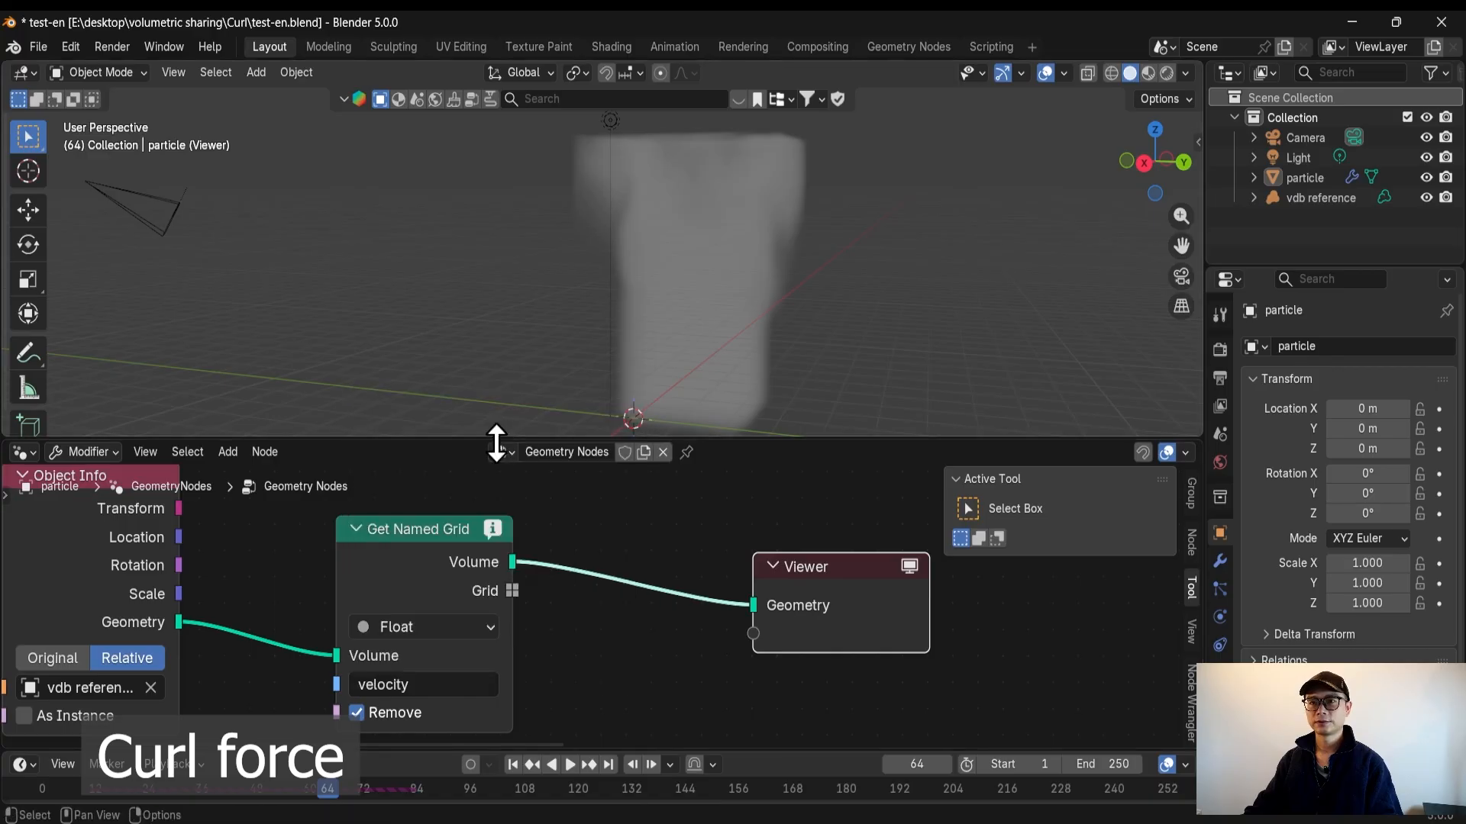
pyautogui.click(409, 685)
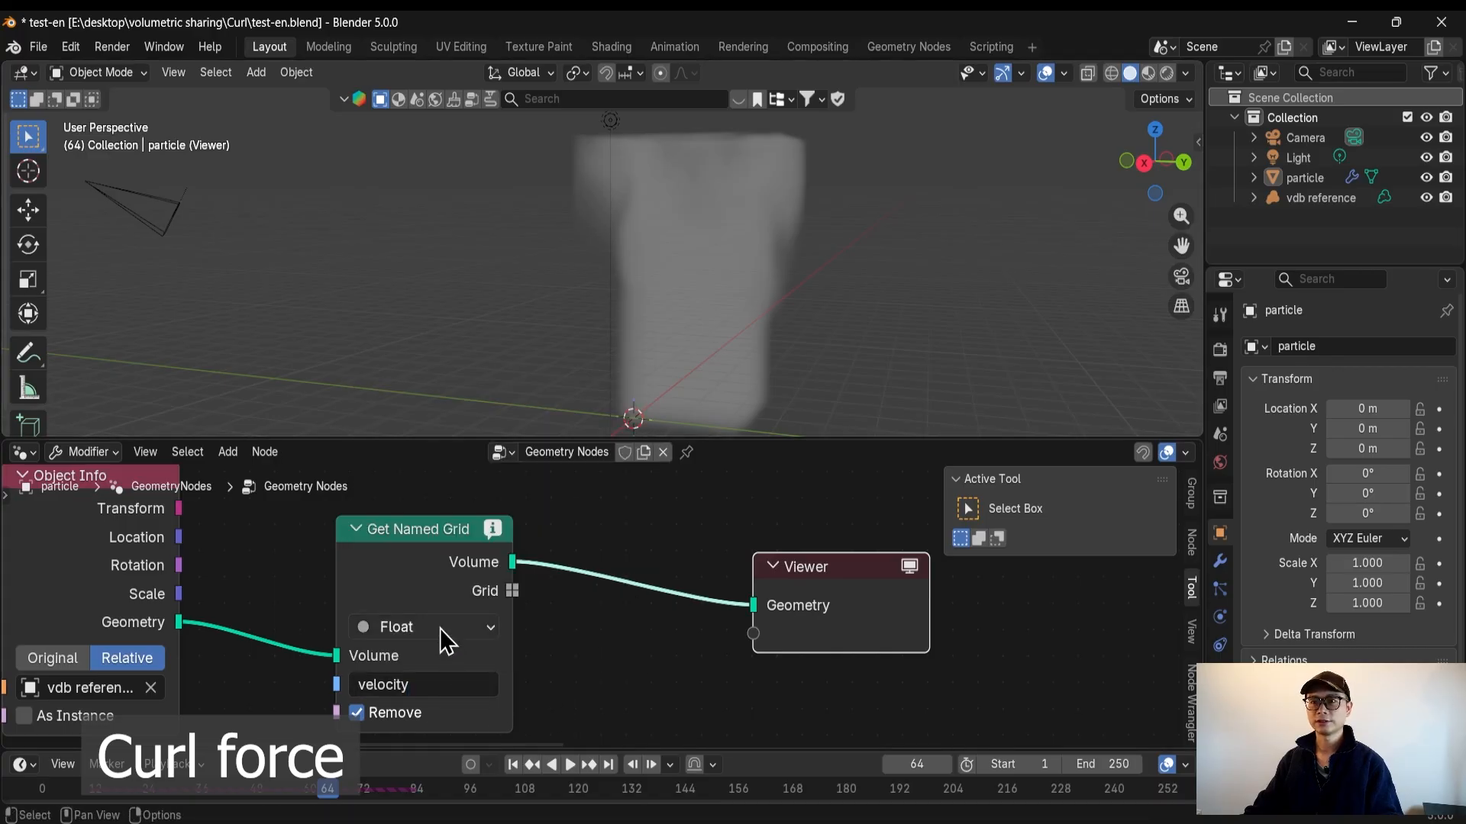
pyautogui.click(439, 629)
pyautogui.click(424, 777)
# Space the Viewer and Get Named Grid nodes farther apart to make room between them
pyautogui.moveTo(518, 551); pyautogui.dragTo(361, 568, button='middle')
pyautogui.moveTo(664, 613); pyautogui.dragTo(925, 637)
pyautogui.moveTo(578, 577); pyautogui.dragTo(604, 534, button='middle')
pyautogui.moveTo(269, 528); pyautogui.dragTo(251, 536)
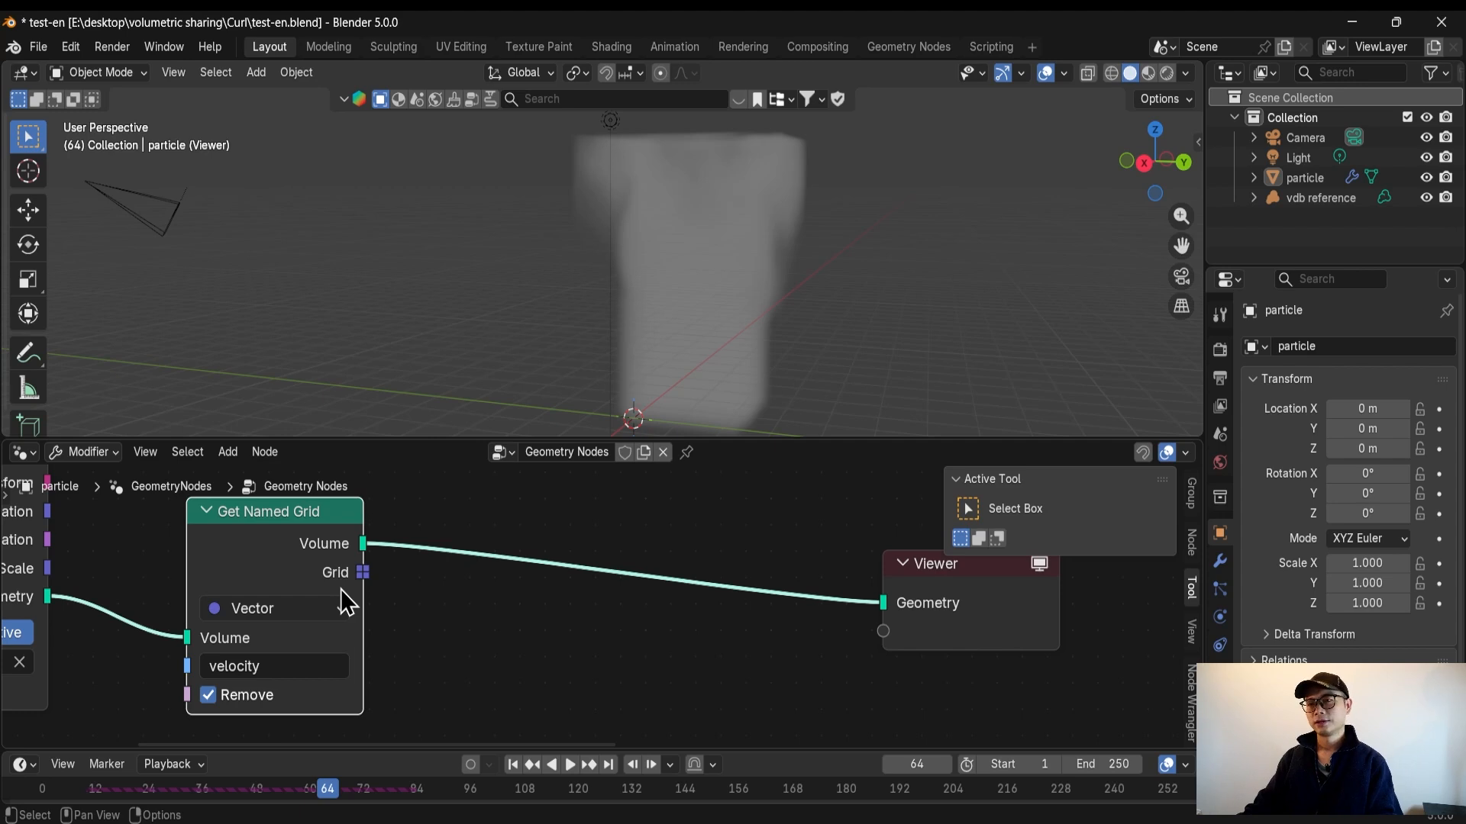
# Add a Voxelize Grid node between Get Named Grid and the Viewer without joining it to the Volume link
pyautogui.hotkey('shift', 'a')
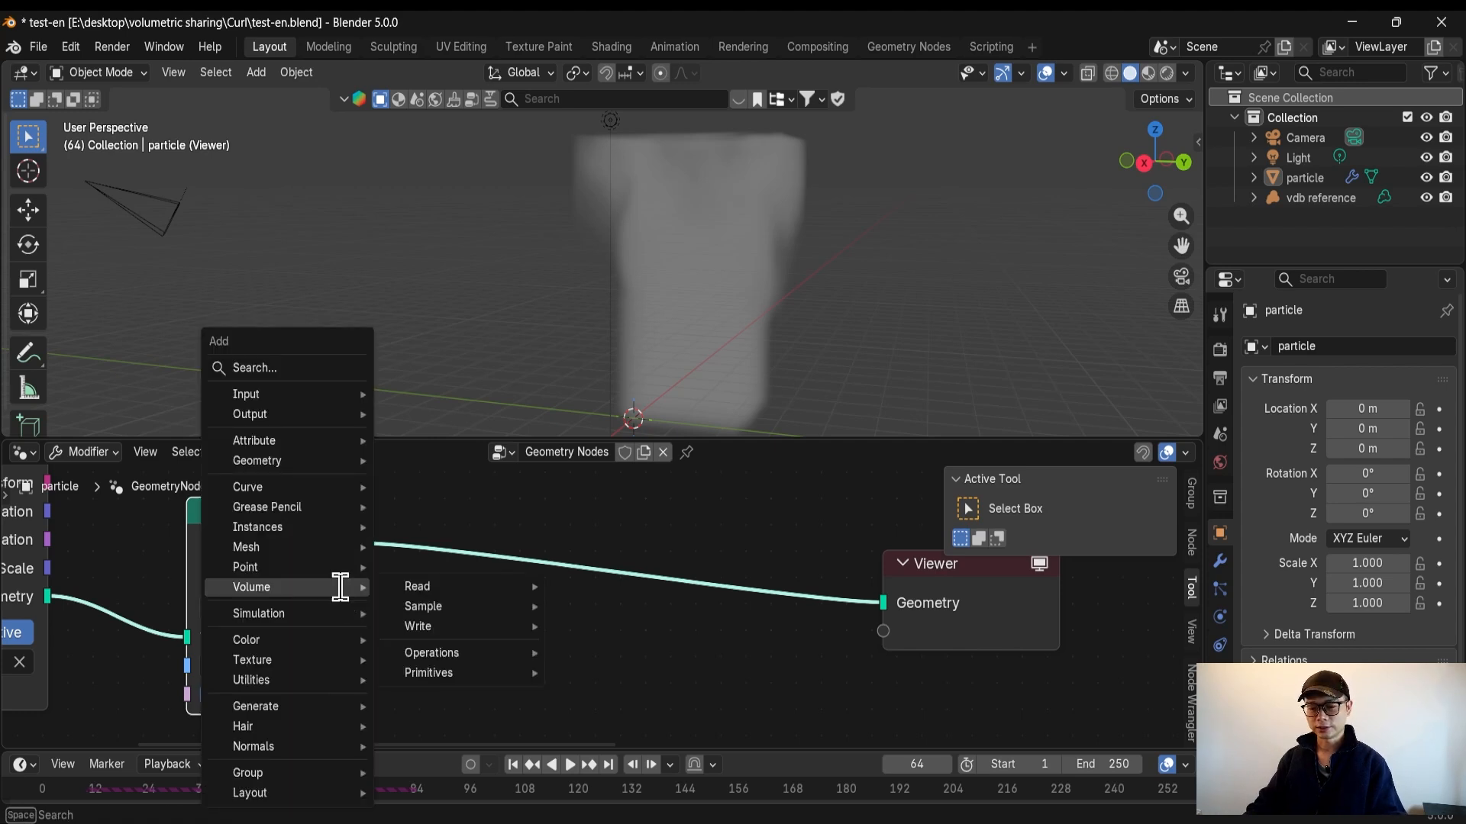
pyautogui.write('vol')
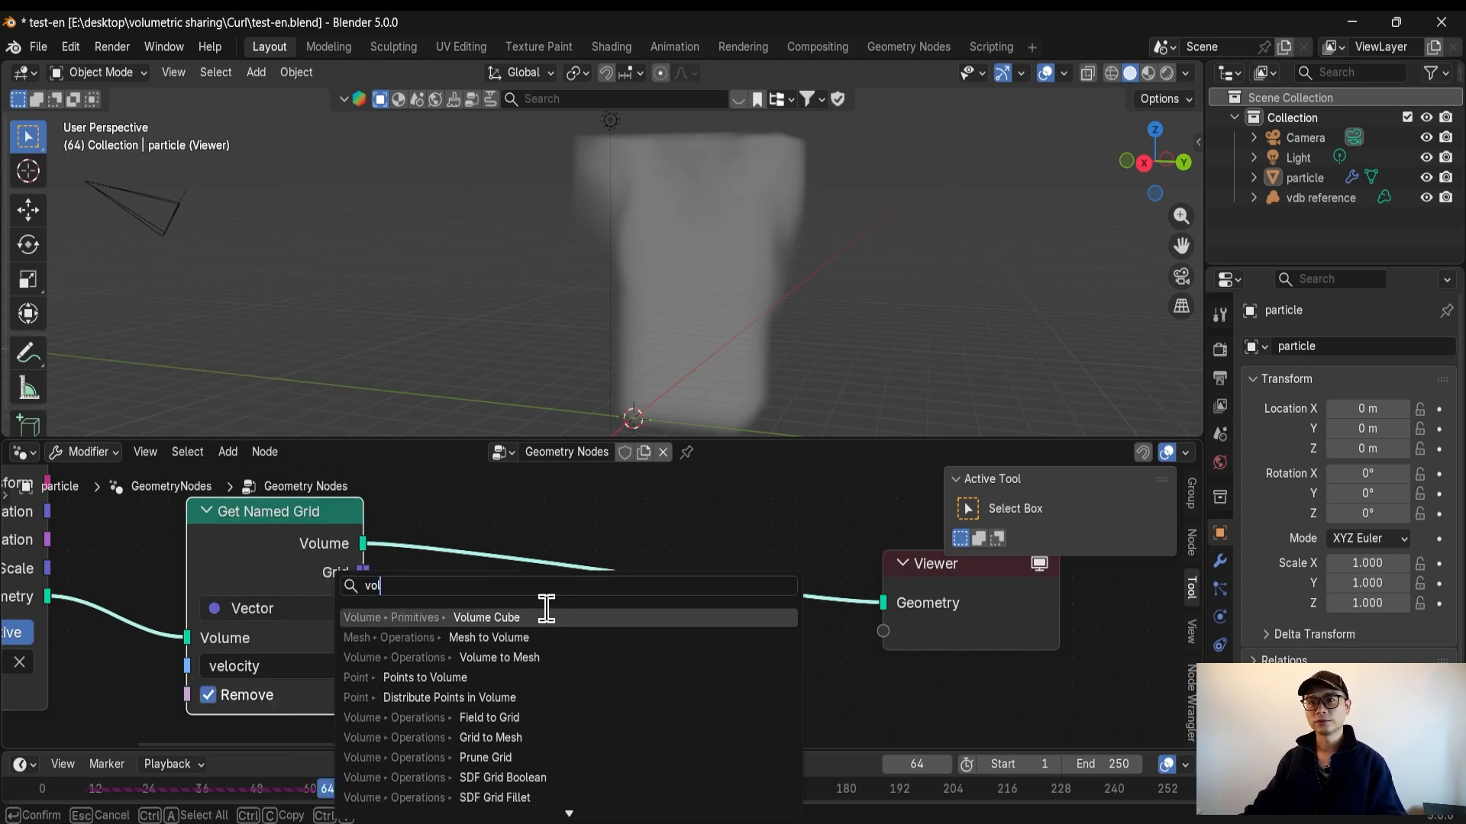
pyautogui.press('BackSpace')
pyautogui.write('x')
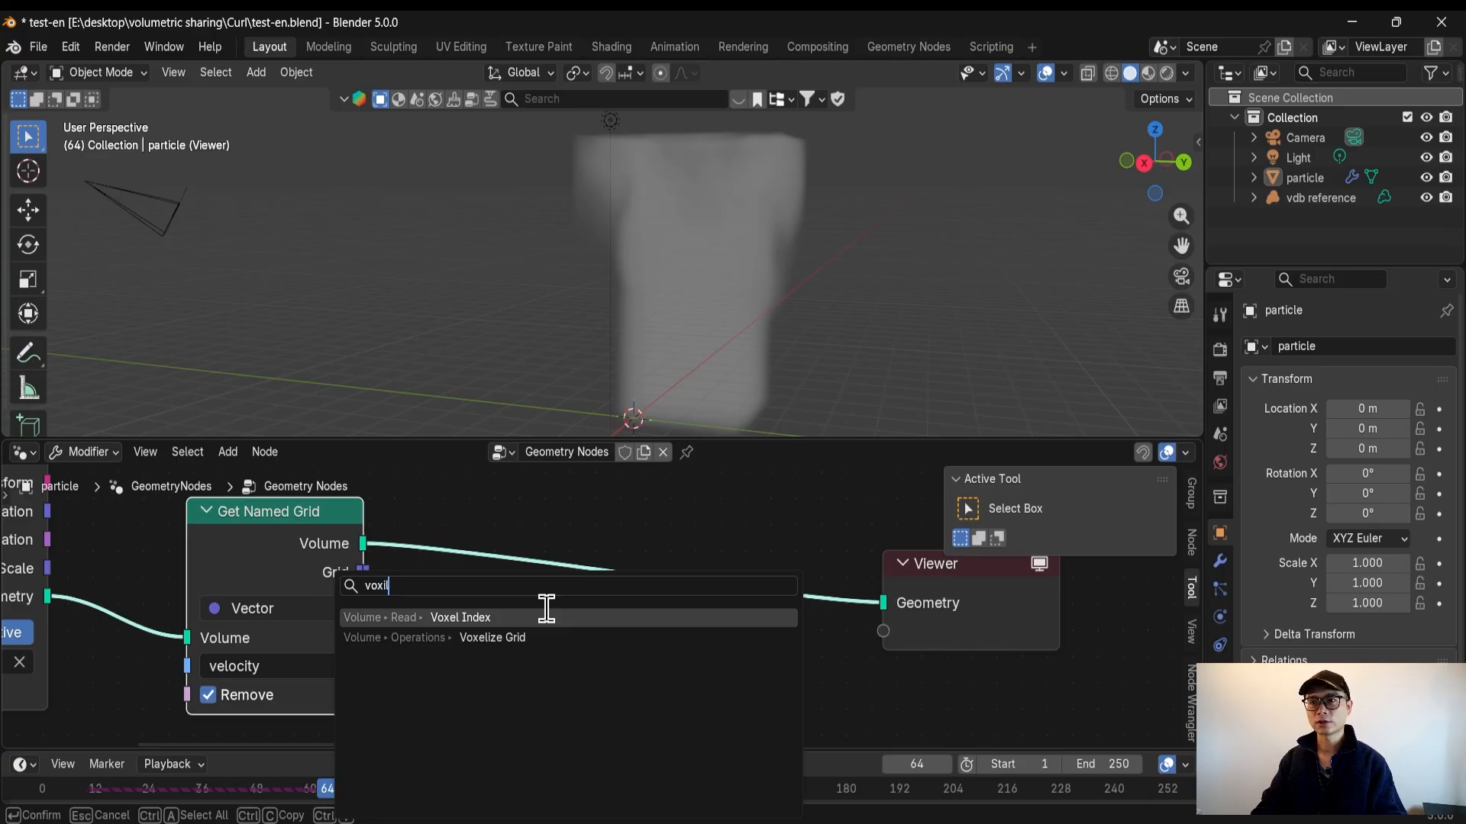
pyautogui.write('i')
pyautogui.click(573, 638)
pyautogui.click(492, 562)
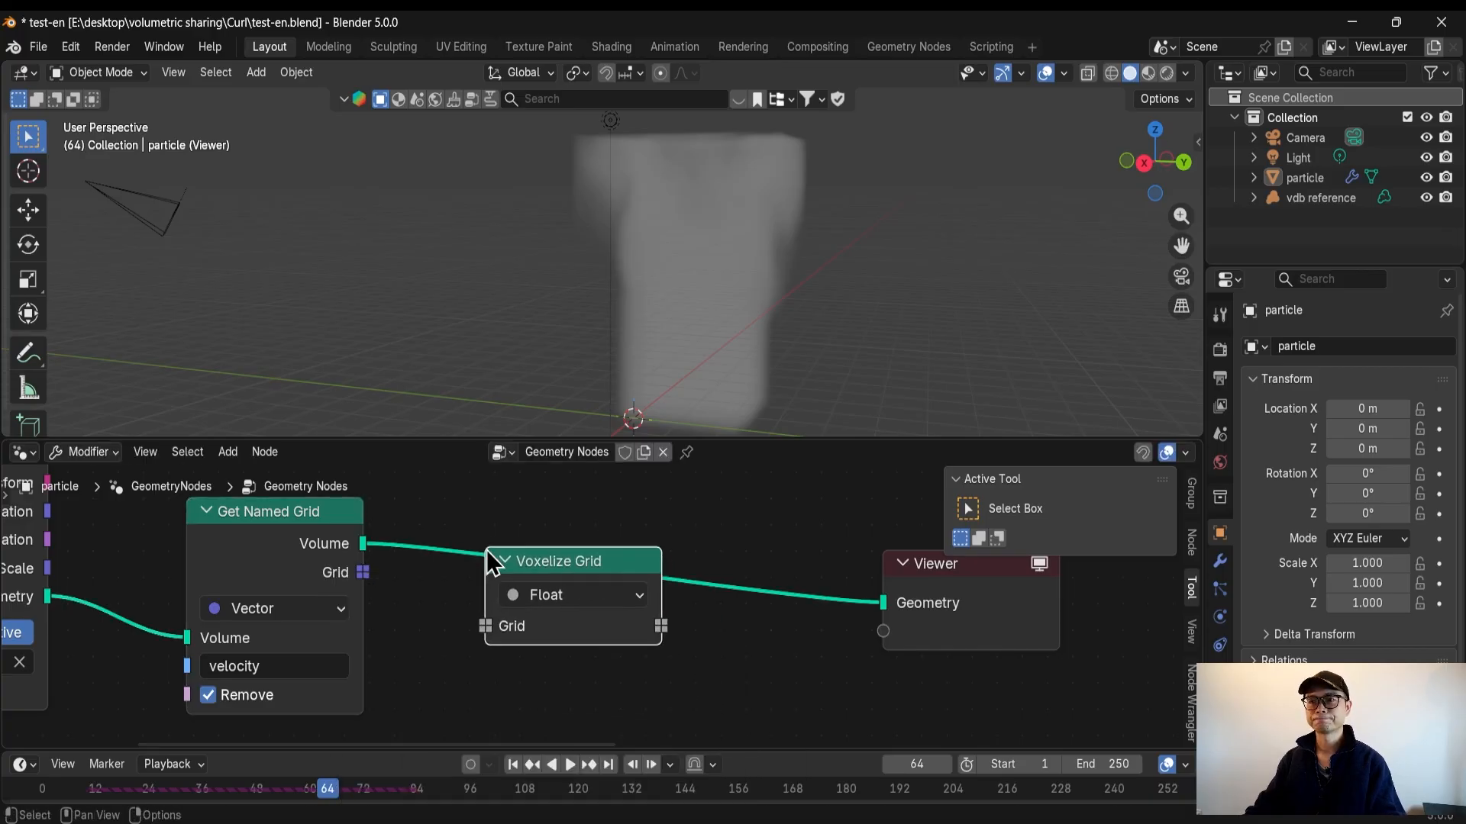
# Set Voxelize Grid to the Vector type and connect Get Named Grid's Grid output to its input
pyautogui.click(562, 598)
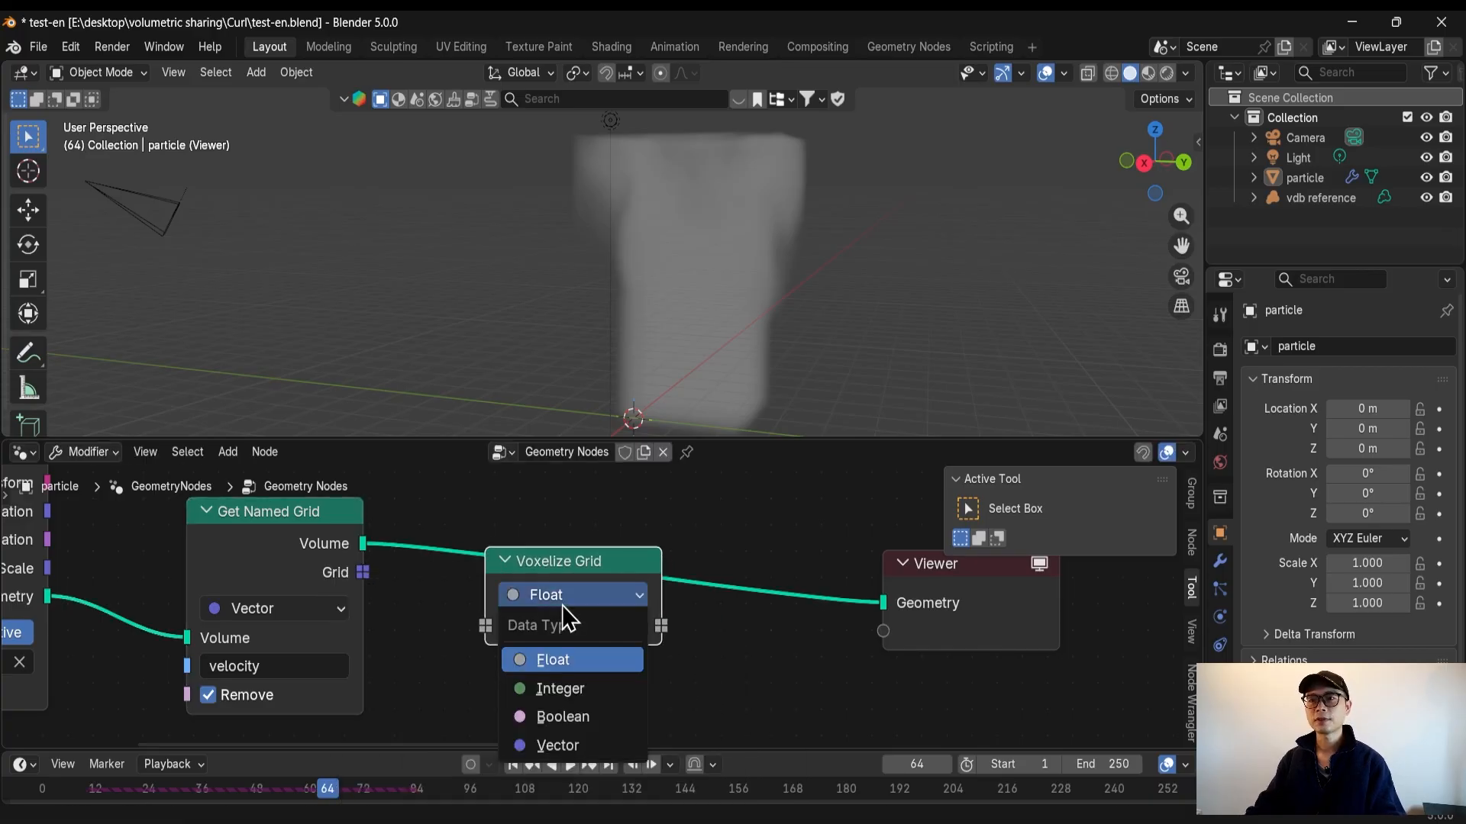
pyautogui.click(579, 746)
pyautogui.moveTo(574, 565); pyautogui.dragTo(538, 542)
pyautogui.moveTo(365, 573); pyautogui.dragTo(448, 605)
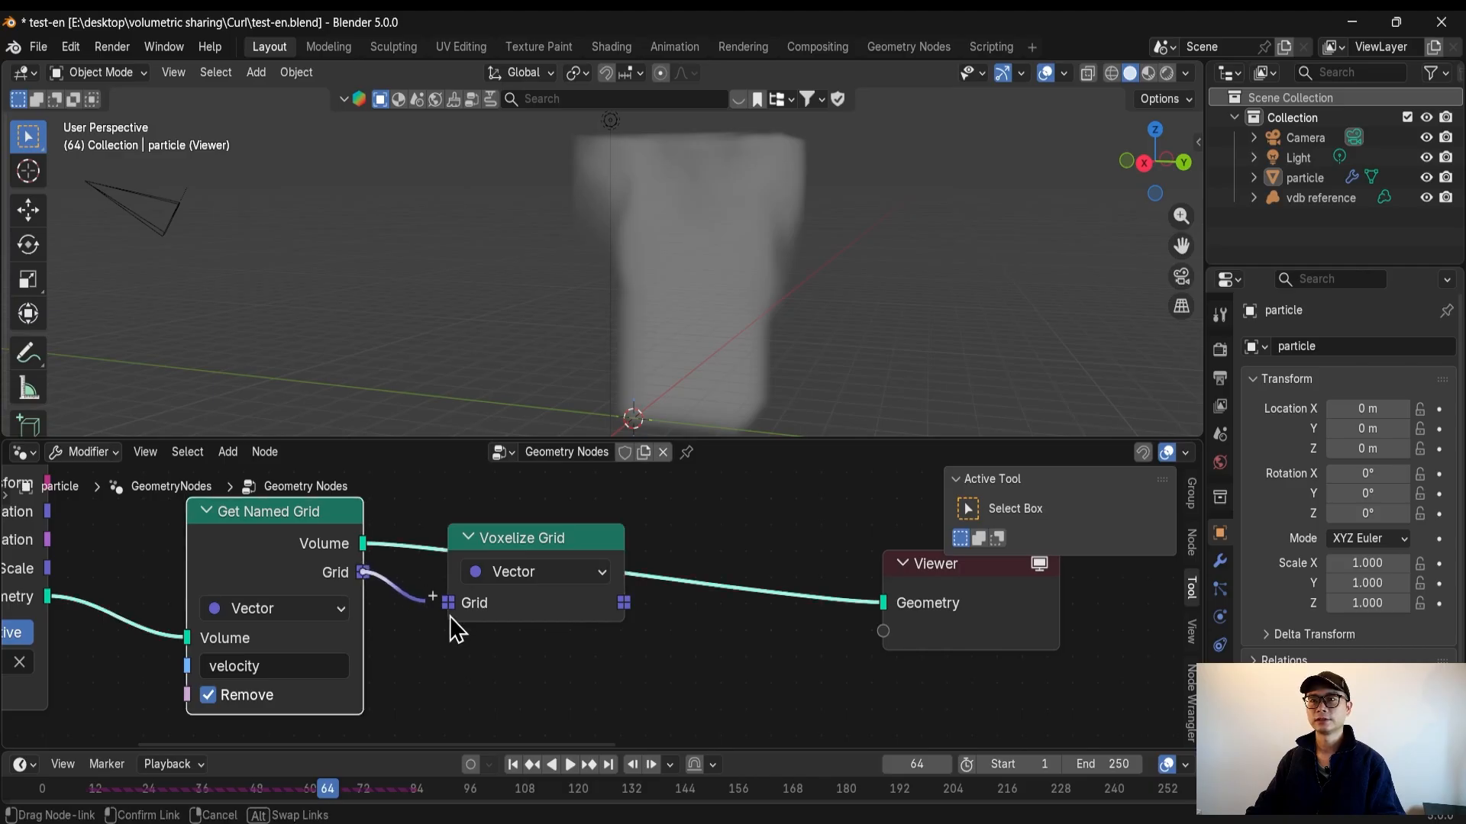
# Place Voxelize Grid below the Volume link next to Get Named Grid, and move the Viewer farther away
pyautogui.moveTo(773, 596); pyautogui.dragTo(632, 615, button='middle')
pyautogui.moveTo(827, 612); pyautogui.dragTo(935, 599)
pyautogui.click(450, 589)
pyautogui.moveTo(403, 557); pyautogui.dragTo(362, 604)
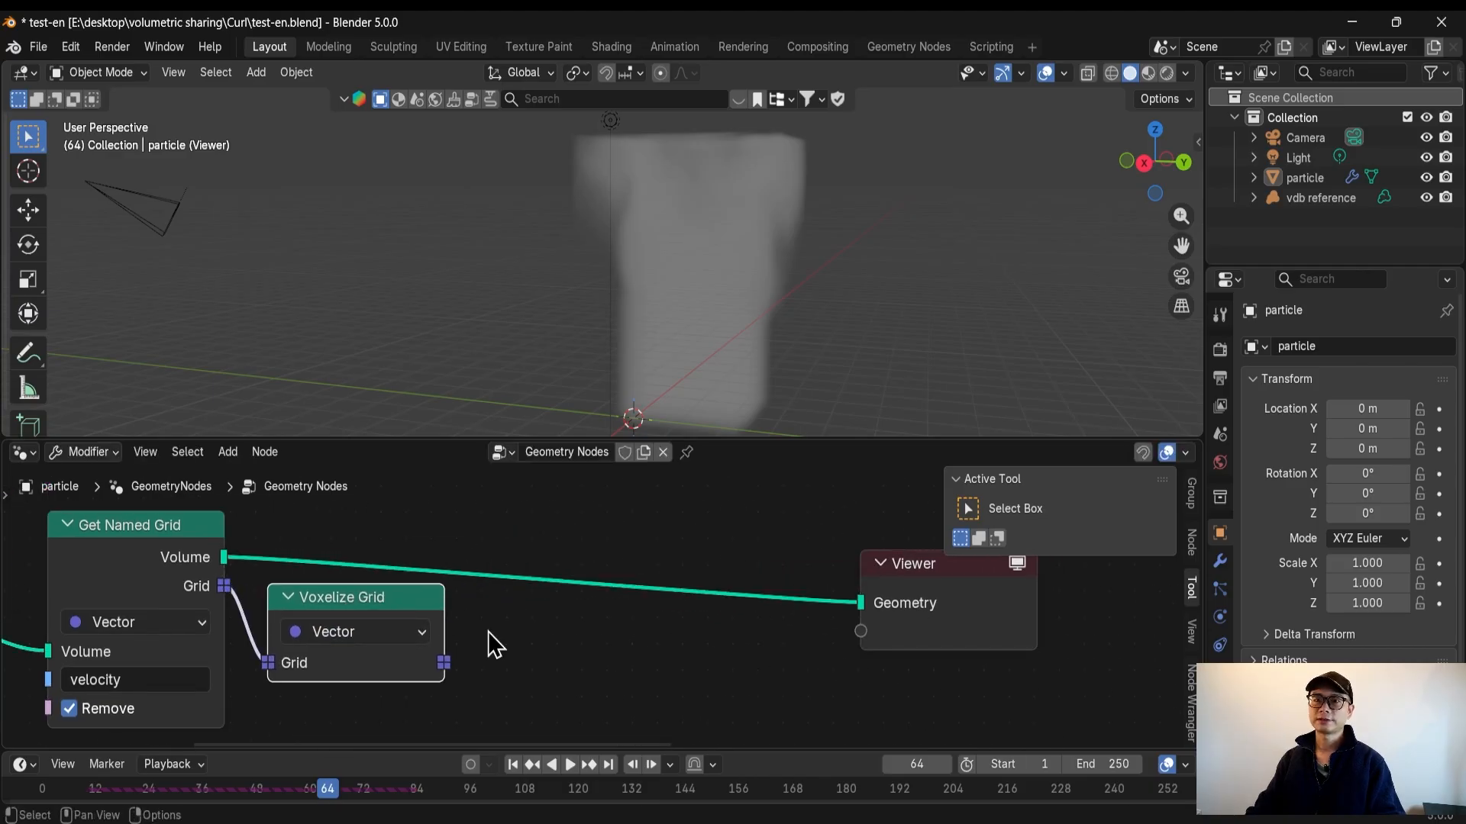
pyautogui.moveTo(948, 616); pyautogui.dragTo(907, 603, button='middle')
pyautogui.moveTo(913, 615); pyautogui.dragTo(1055, 611)
pyautogui.click(348, 589)
pyautogui.moveTo(428, 626); pyautogui.dragTo(390, 616, button='middle')
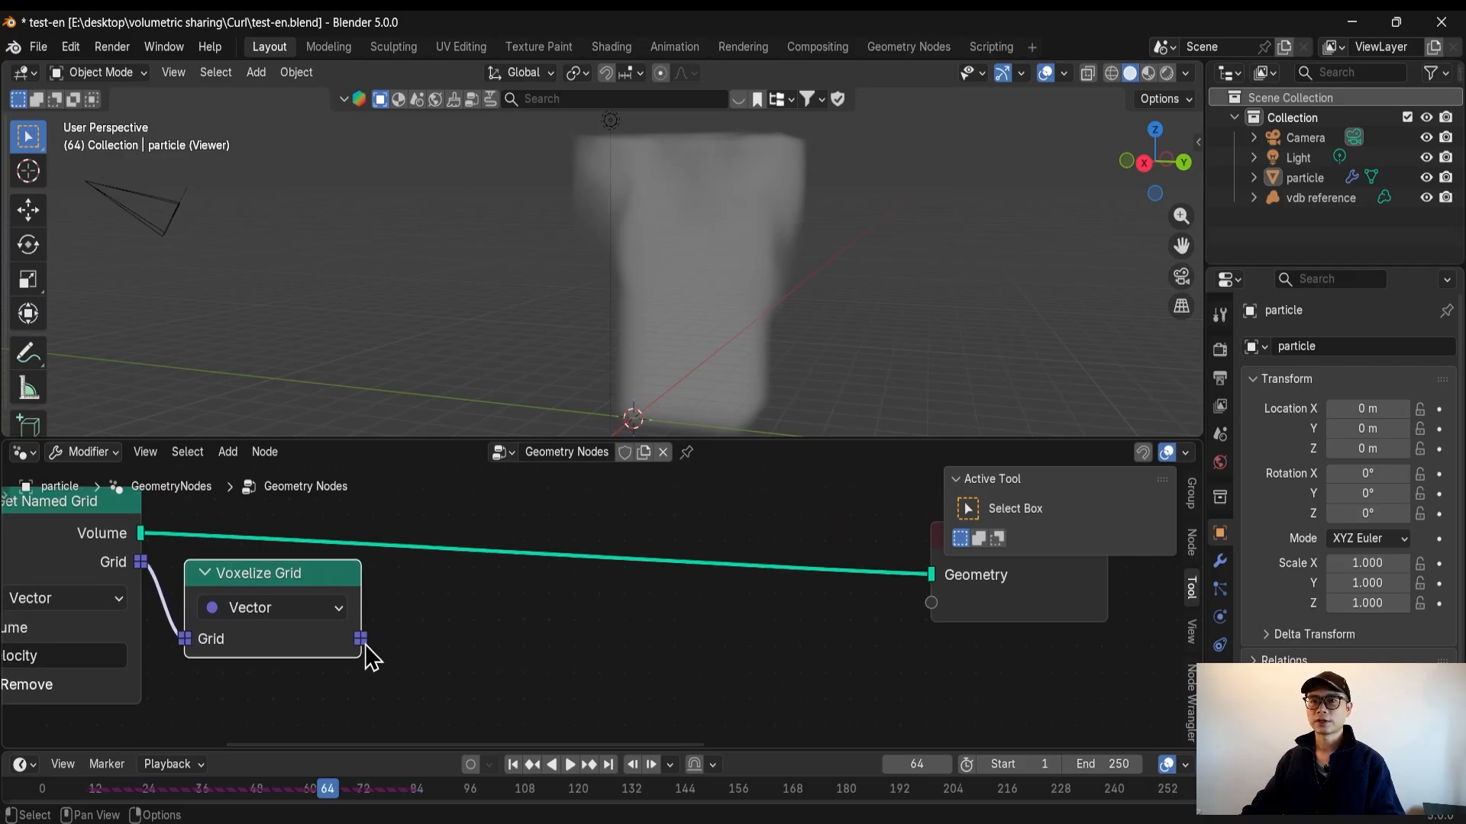
pyautogui.moveTo(319, 575); pyautogui.dragTo(401, 590, button='middle')
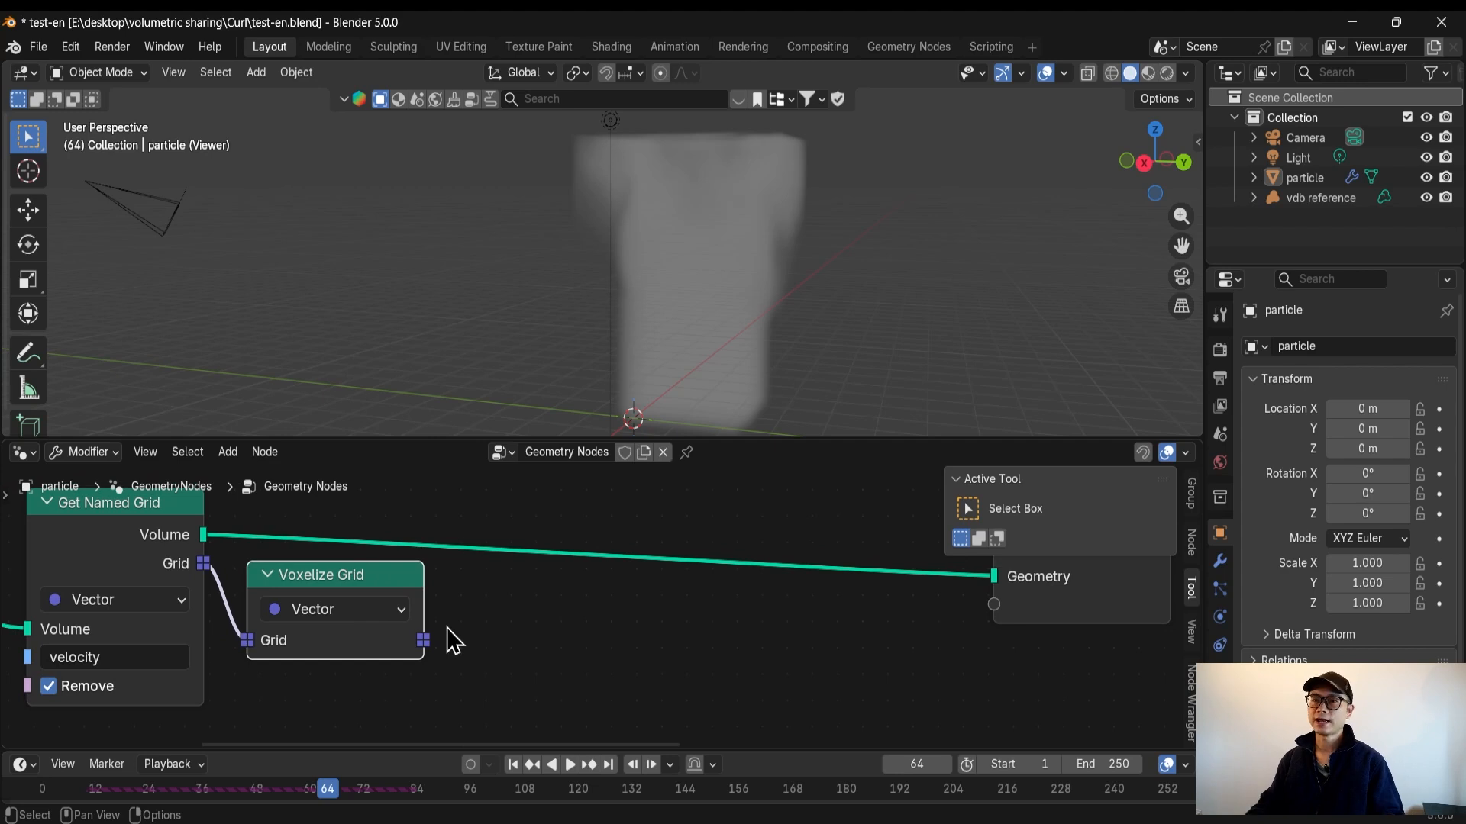
# Add a Sample Grid node fed by the Voxelize Grid output and position it just before the Viewer
pyautogui.moveTo(423, 640); pyautogui.dragTo(755, 636)
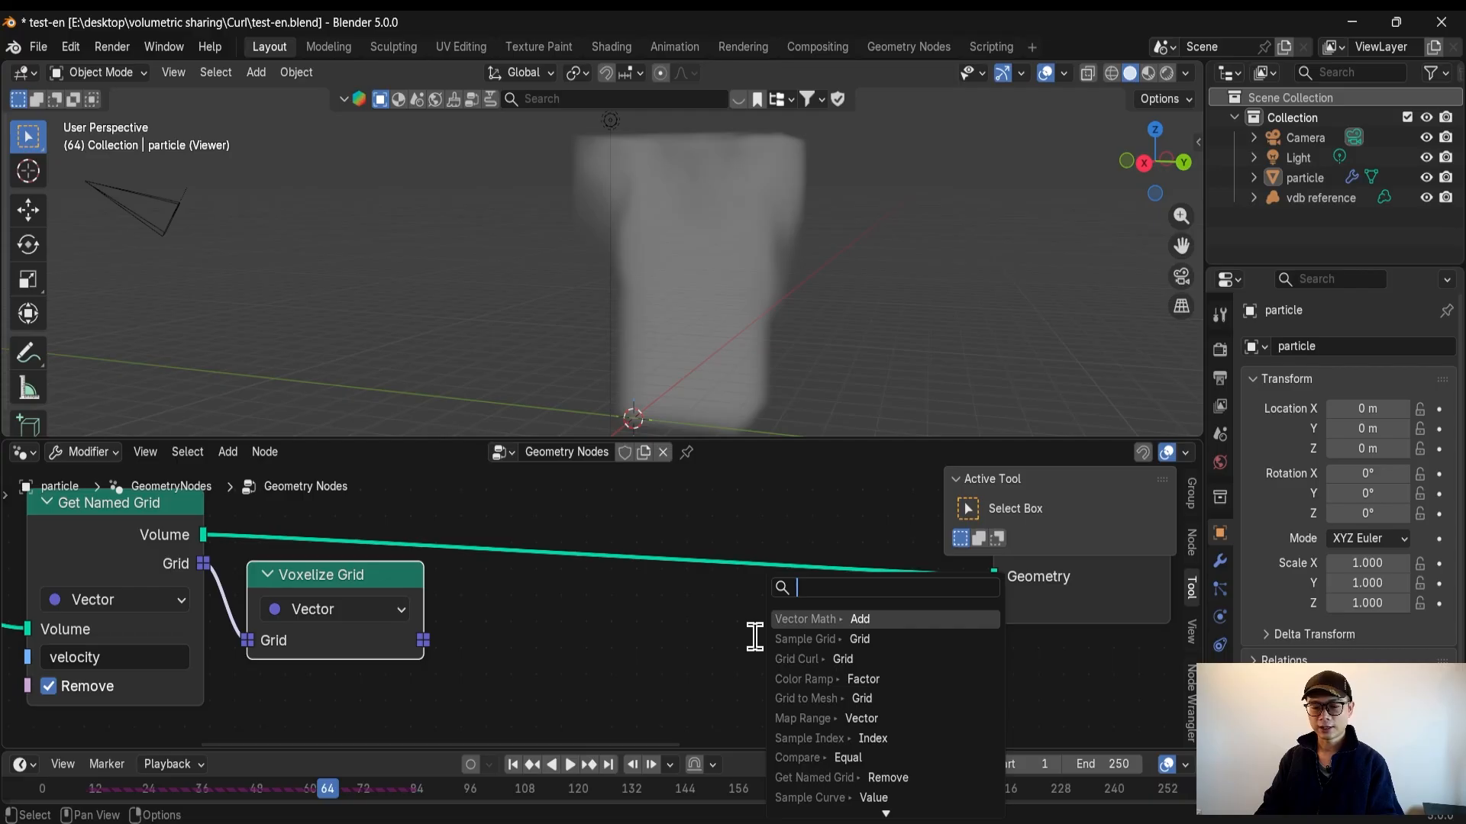
pyautogui.write('samp')
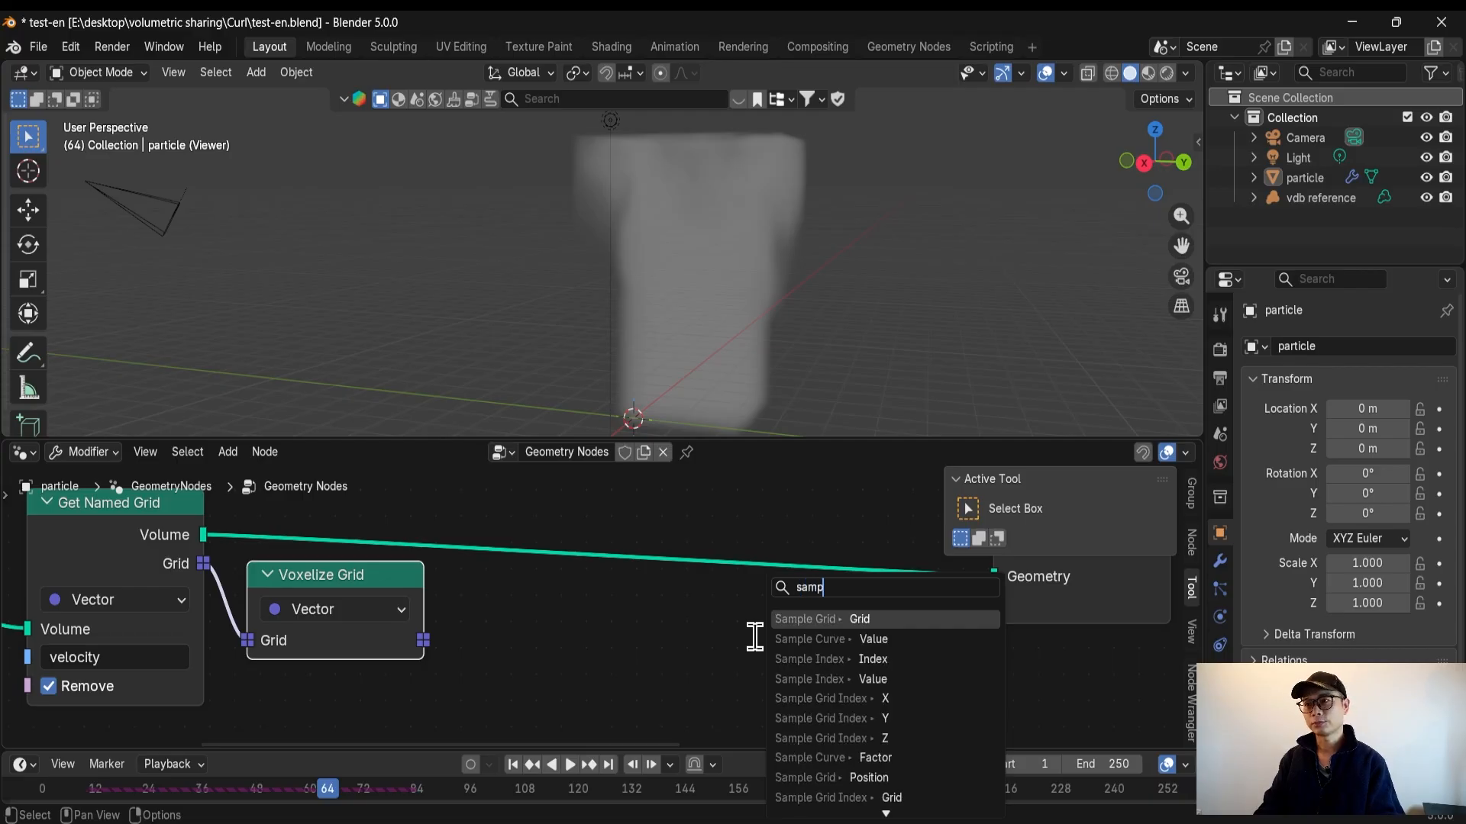
pyautogui.press('Return')
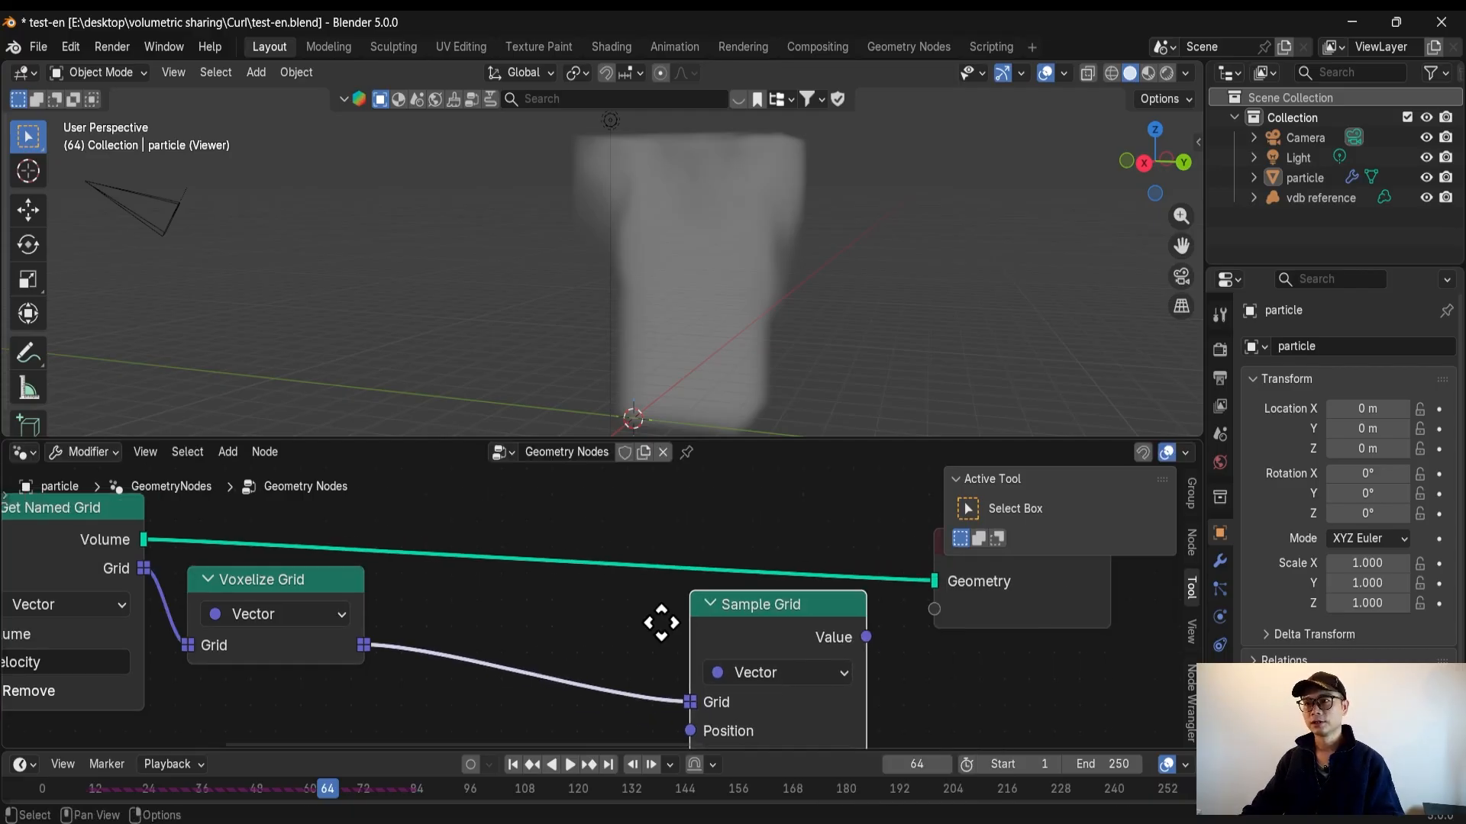
pyautogui.moveTo(652, 609); pyautogui.dragTo(653, 636, button='middle')
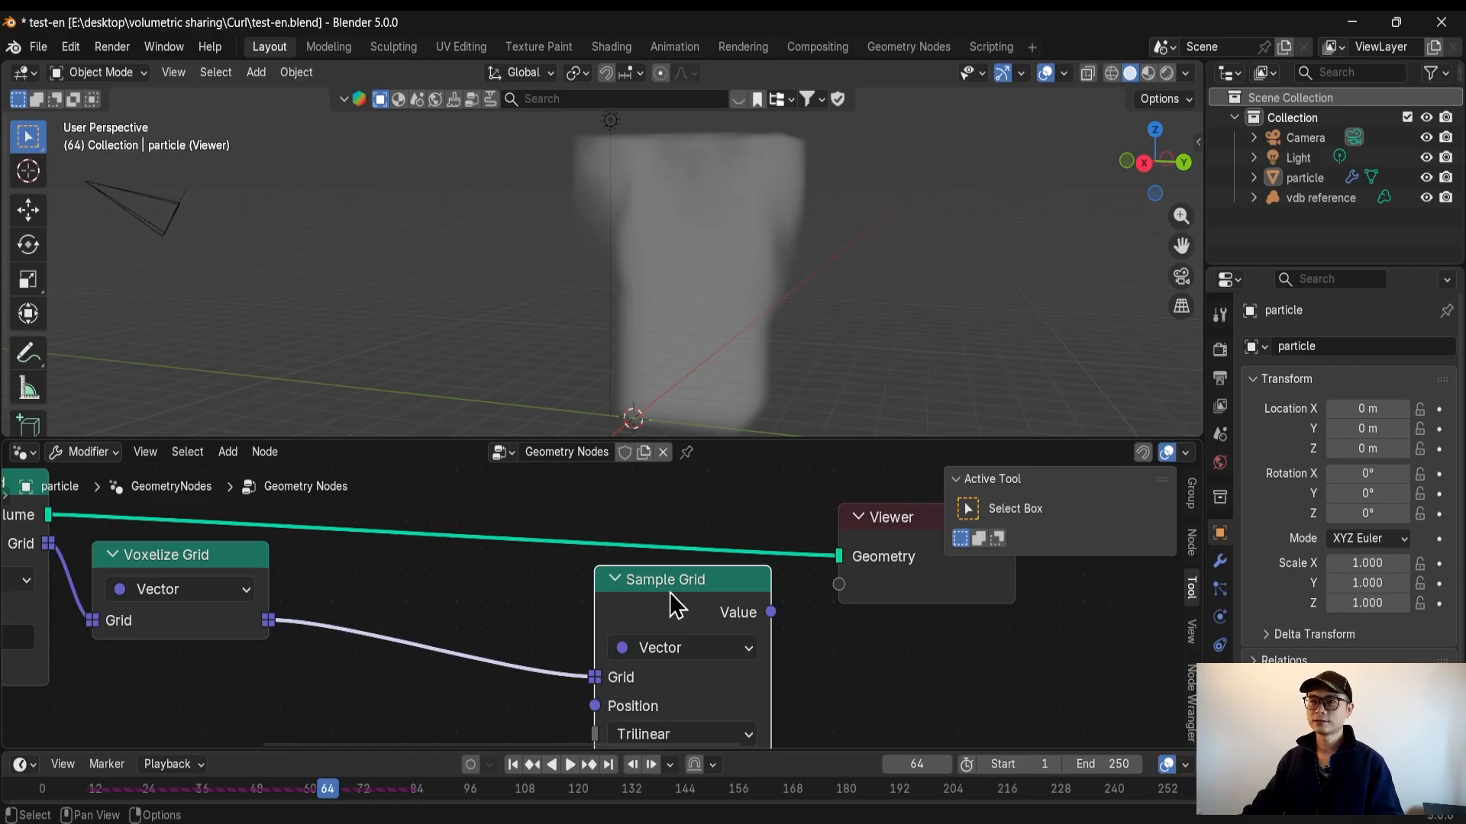
pyautogui.moveTo(670, 592); pyautogui.dragTo(665, 574)
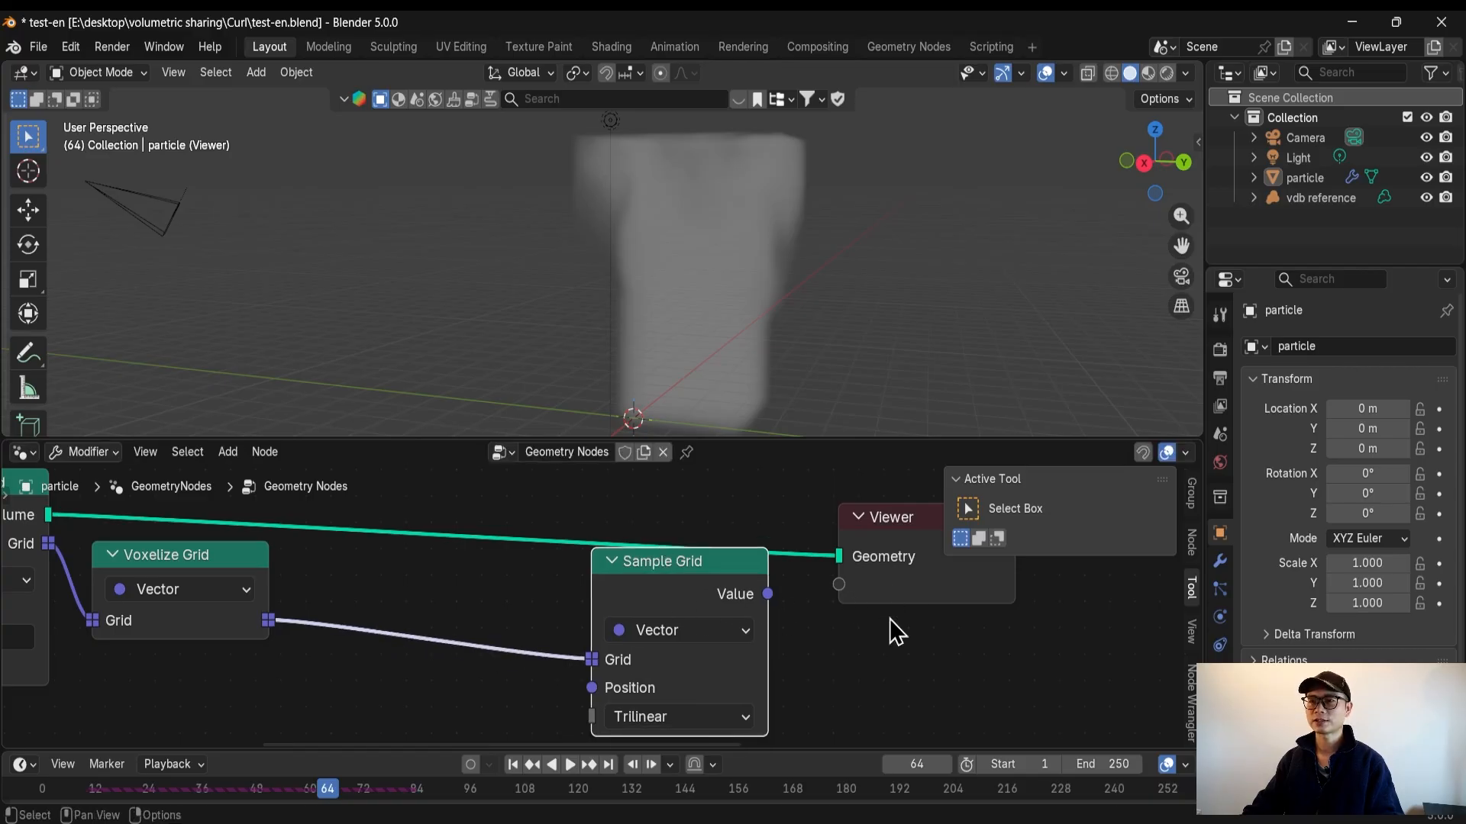
# Delete the Viewer node connected to the Volume output of Get Named Grid
pyautogui.scroll(-1, 867, 604)
pyautogui.moveTo(913, 598); pyautogui.dragTo(993, 609)
pyautogui.moveTo(649, 613); pyautogui.dragTo(479, 627, button='middle')
pyautogui.scroll(-2, 620, 653)
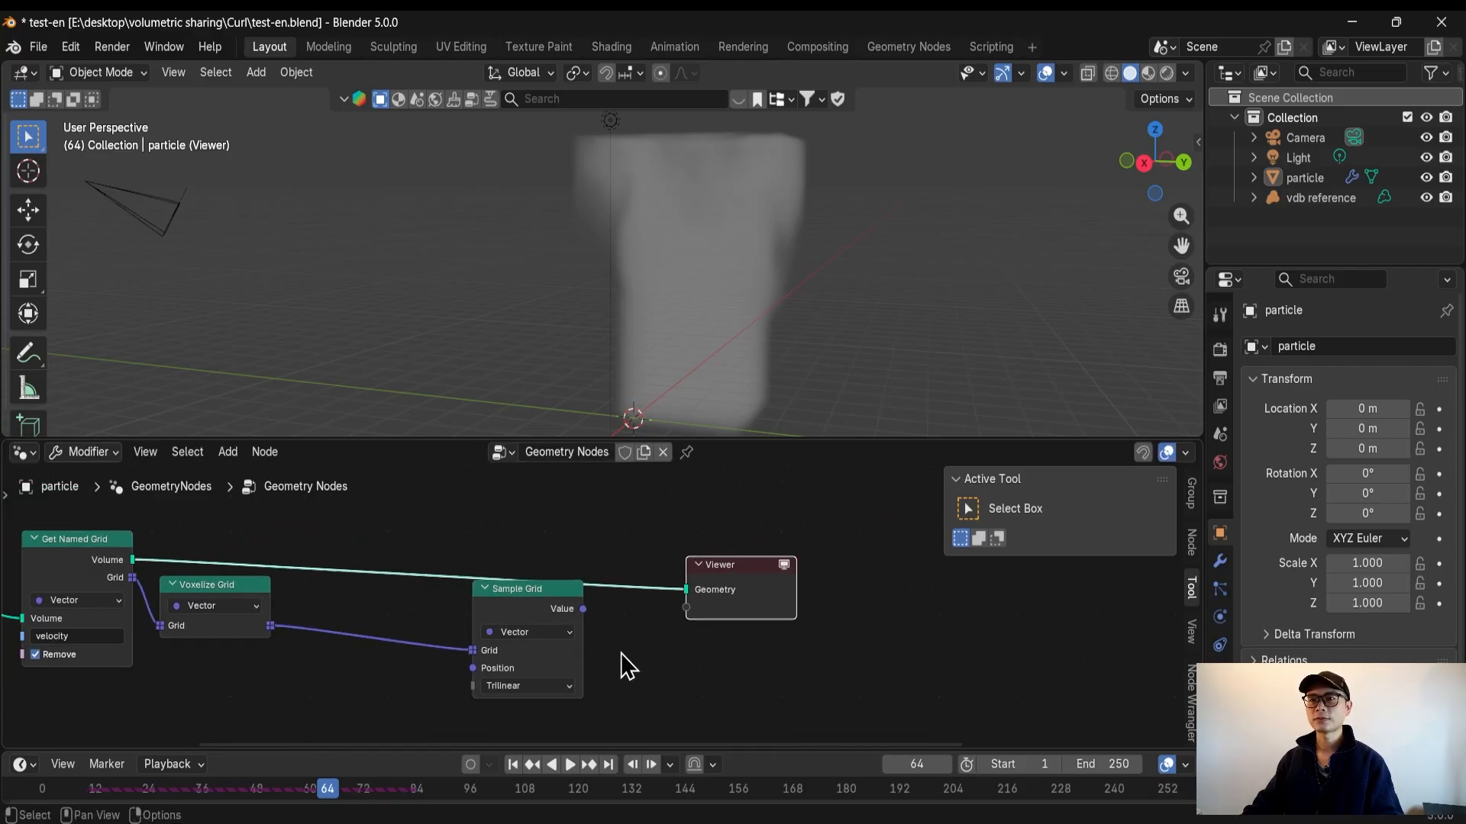
pyautogui.scroll(-3, 754, 625)
pyautogui.press('x')
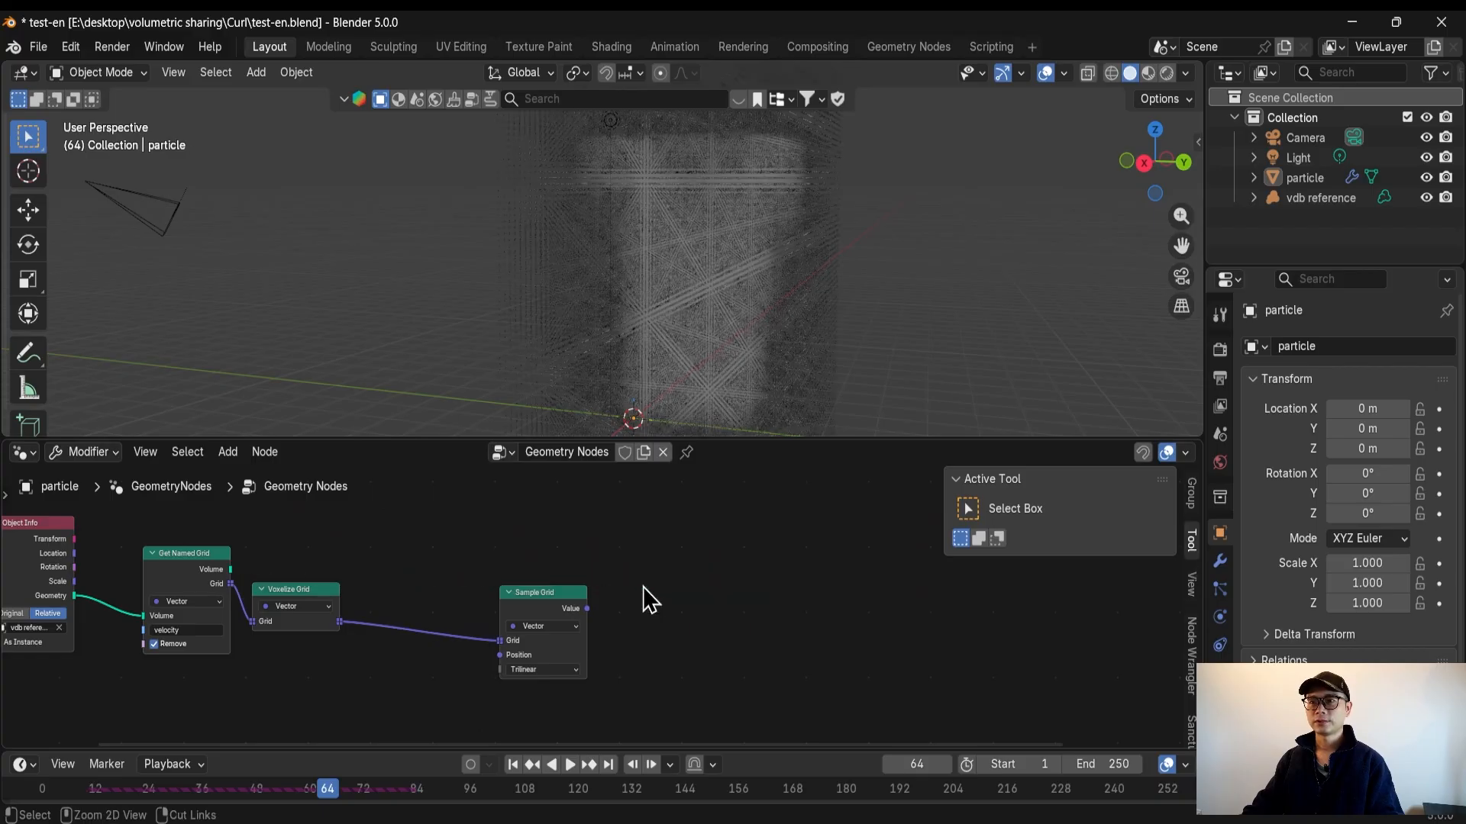
# Move the Sample Grid node farther from Voxelize Grid to make room for another node between them
pyautogui.scroll(4, 644, 596)
pyautogui.moveTo(512, 588); pyautogui.dragTo(605, 582)
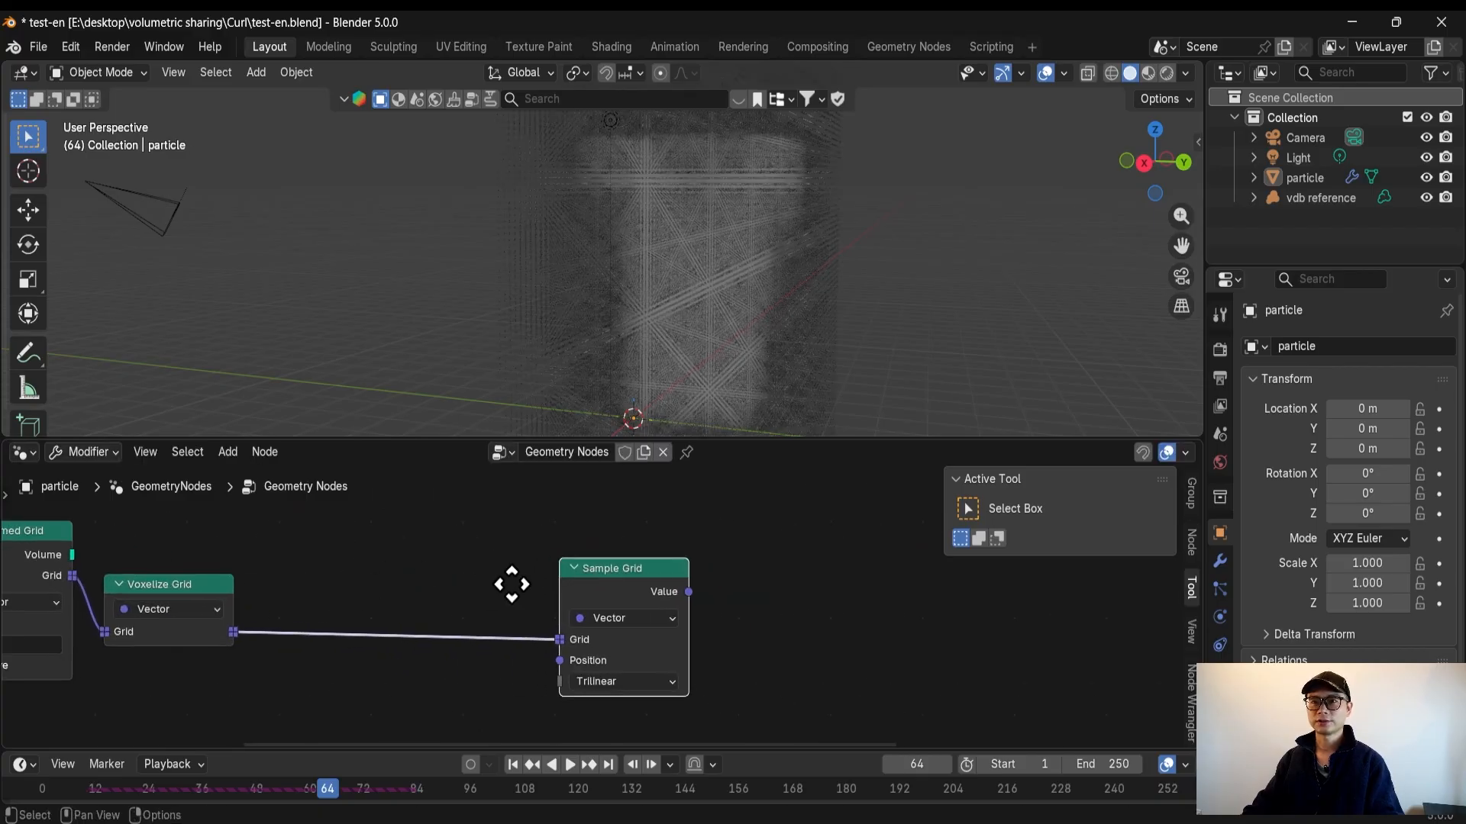
pyautogui.press('Home')
pyautogui.moveTo(443, 606); pyautogui.dragTo(366, 609, button='middle')
pyautogui.scroll(1, 366, 609)
# Add a Grid Curl node and insert it on the link between Voxelize Grid and Sample Grid
pyautogui.click(145, 591)
pyautogui.moveTo(207, 596); pyautogui.dragTo(373, 578, button='middle')
pyautogui.hotkey('shift', 'a')
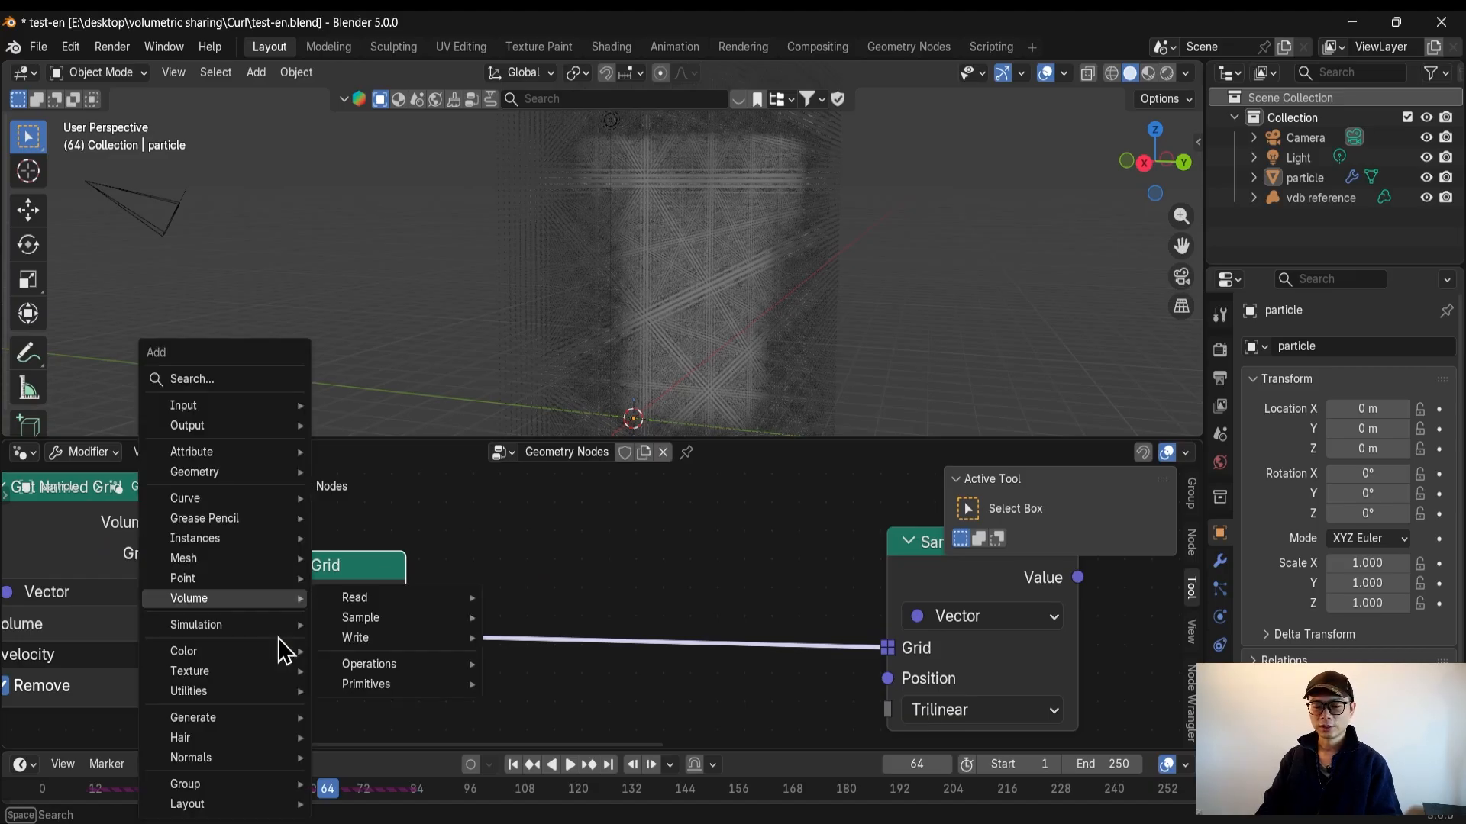
pyautogui.write('cur')
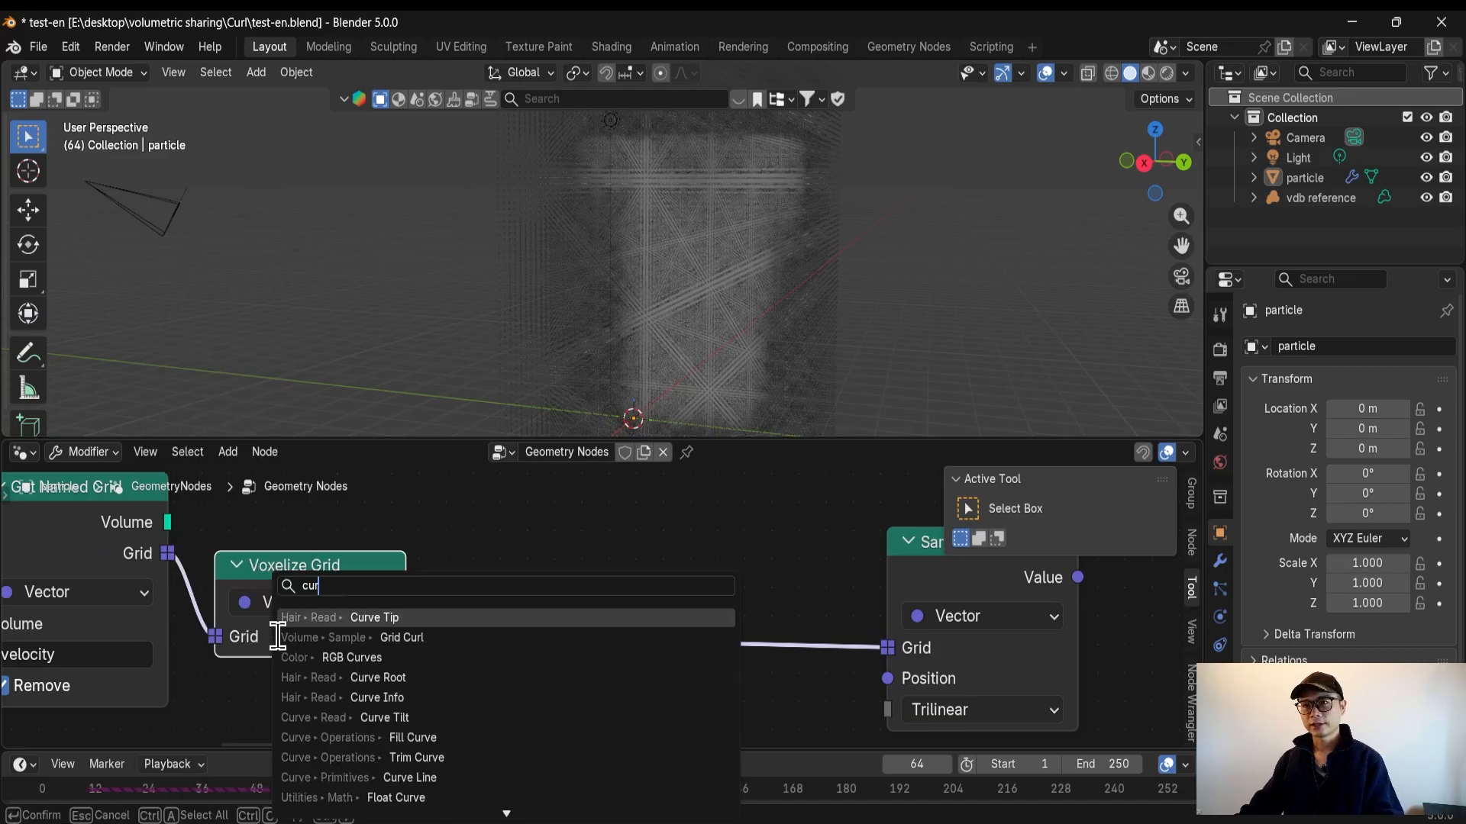
pyautogui.write(' g')
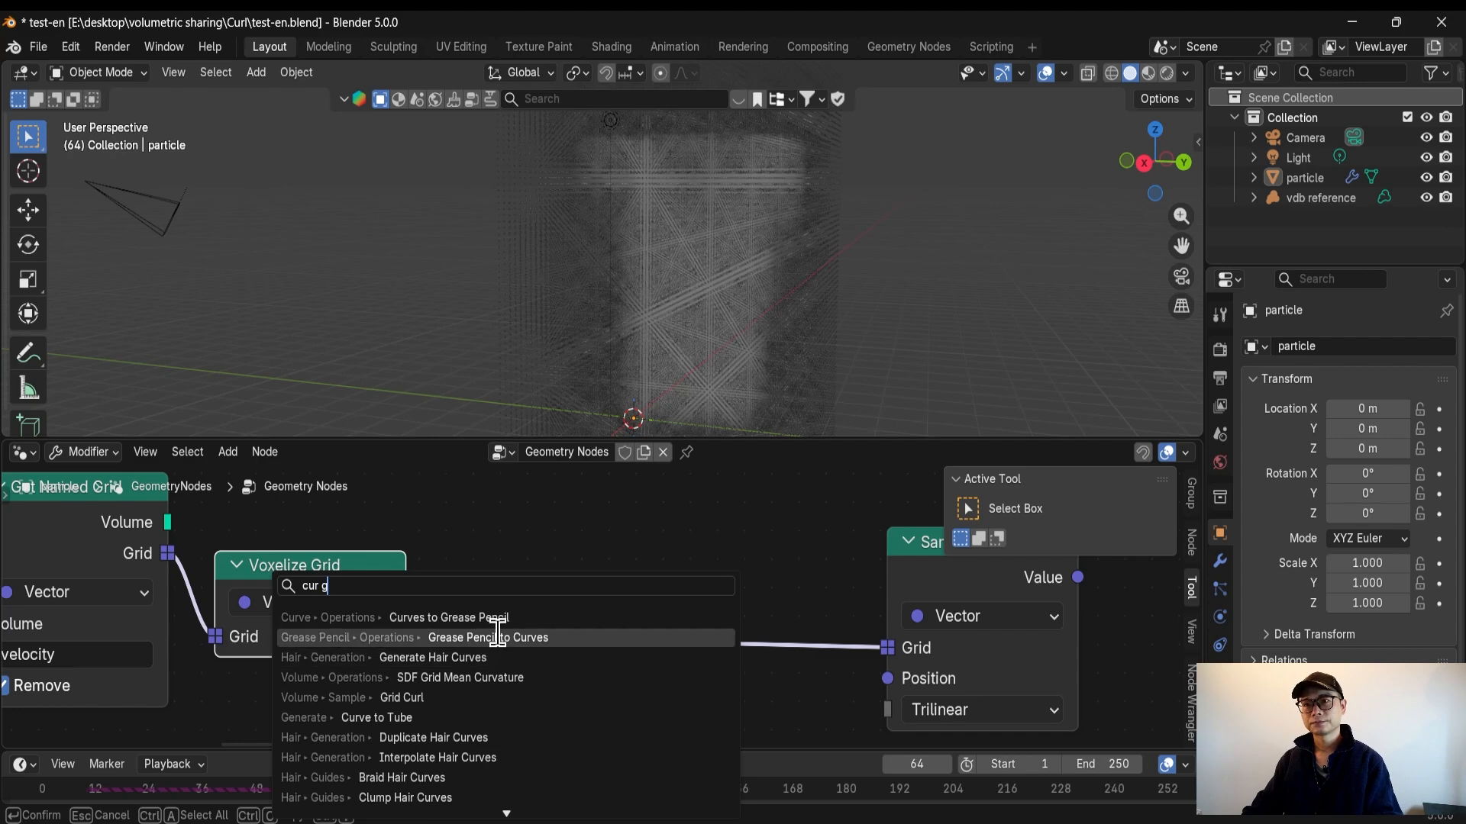
pyautogui.click(576, 698)
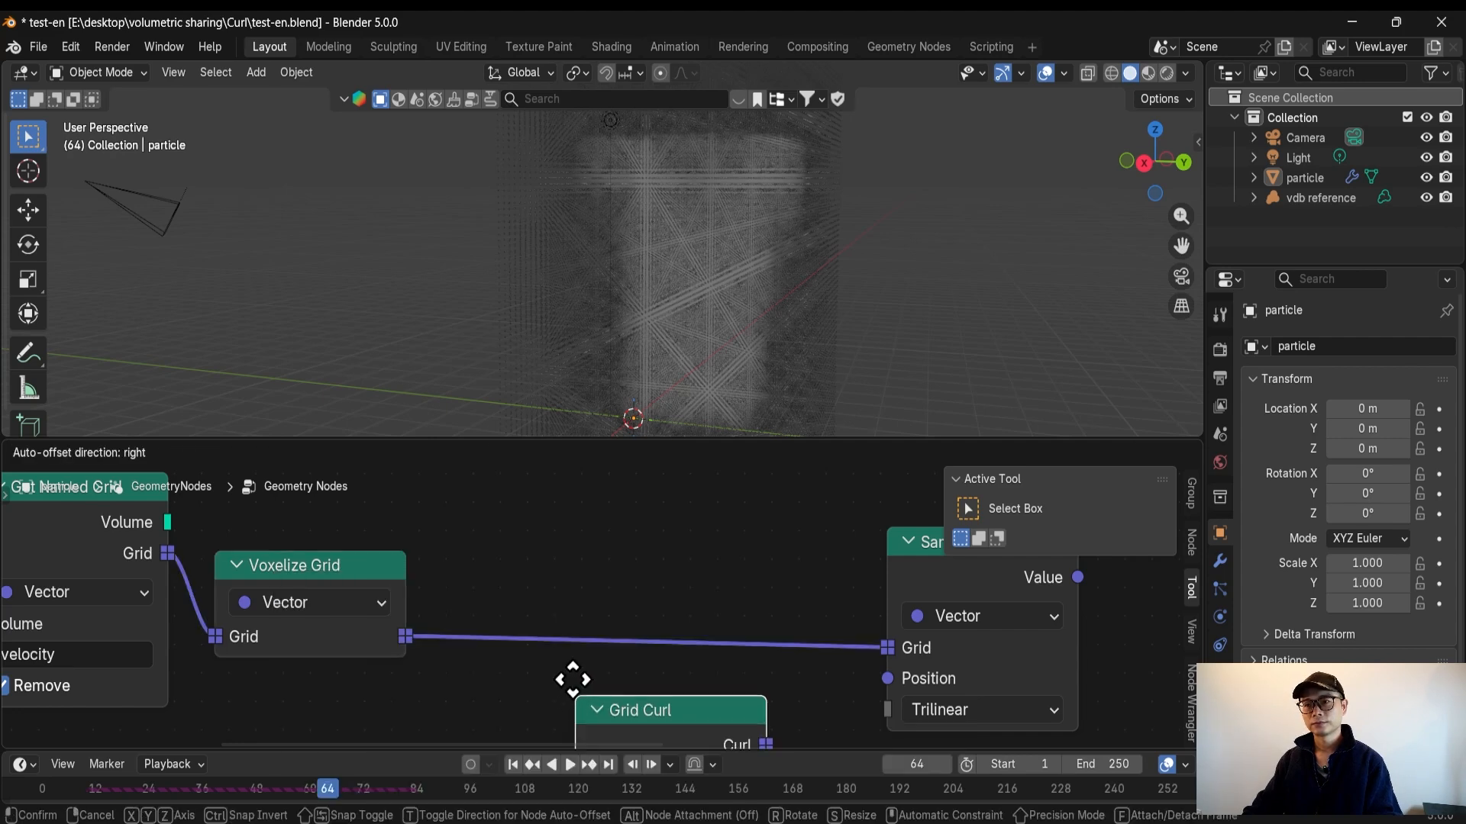
pyautogui.click(551, 594)
pyautogui.press('g')
pyautogui.click(603, 632)
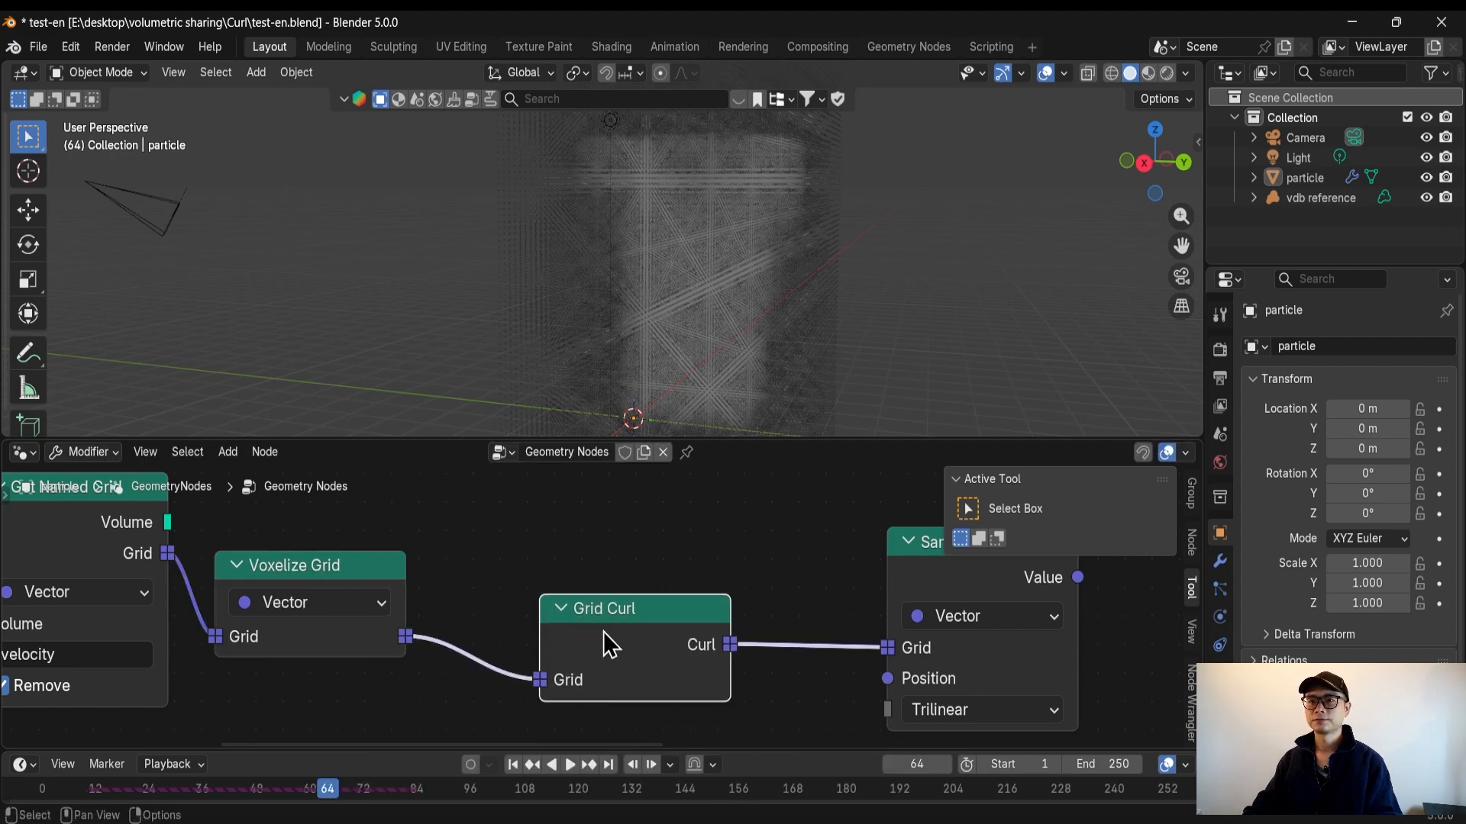
# Connect Sample Grid's Value output to the Offset input of Set Position inside the simulation zone
pyautogui.scroll(-1, 254, 635)
pyautogui.moveTo(174, 648); pyautogui.dragTo(217, 650, button='middle')
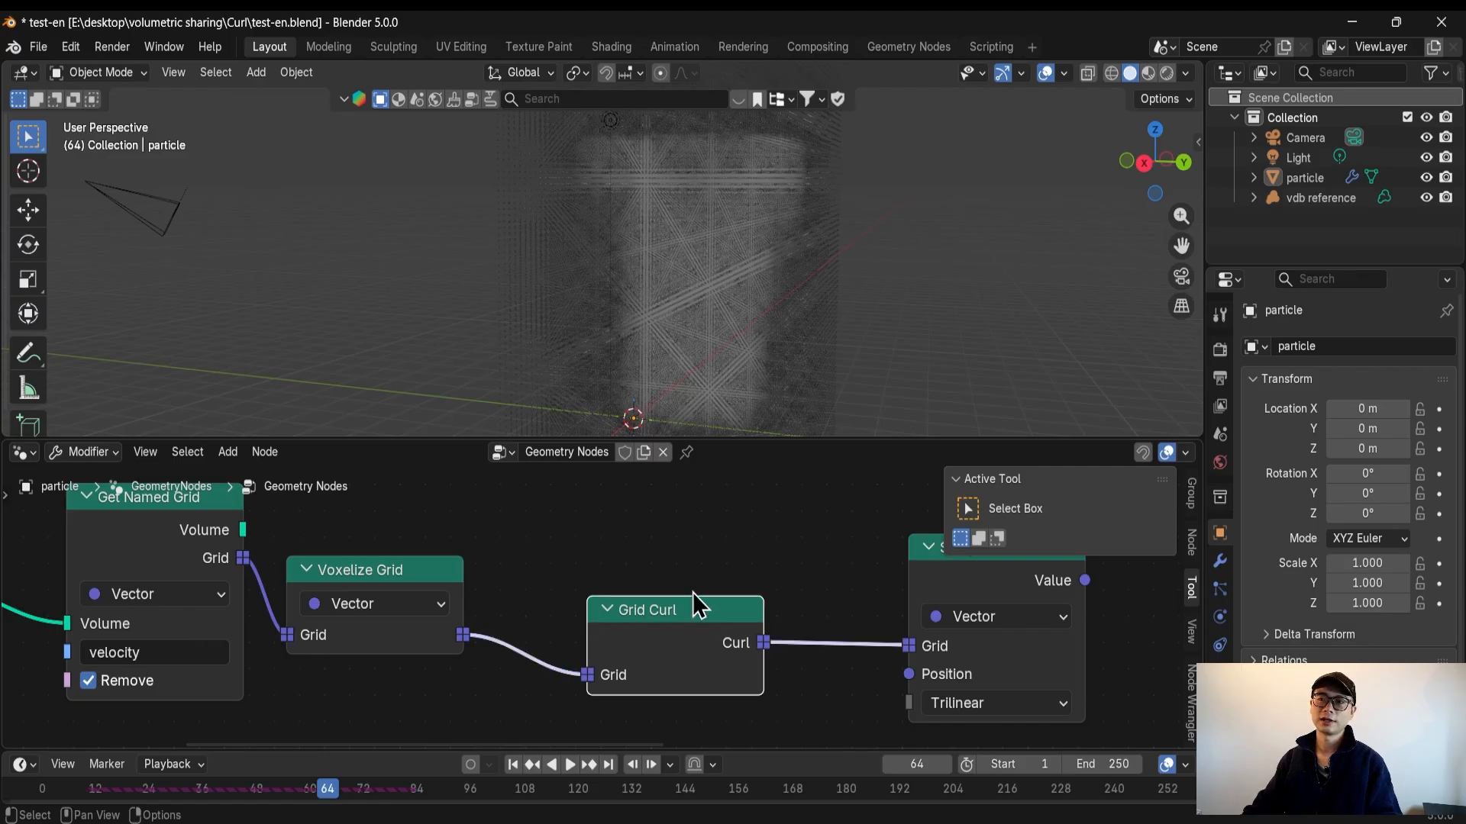
pyautogui.scroll(-1, 693, 592)
pyautogui.moveTo(735, 597); pyautogui.dragTo(595, 626, button='middle')
pyautogui.scroll(1, 660, 634)
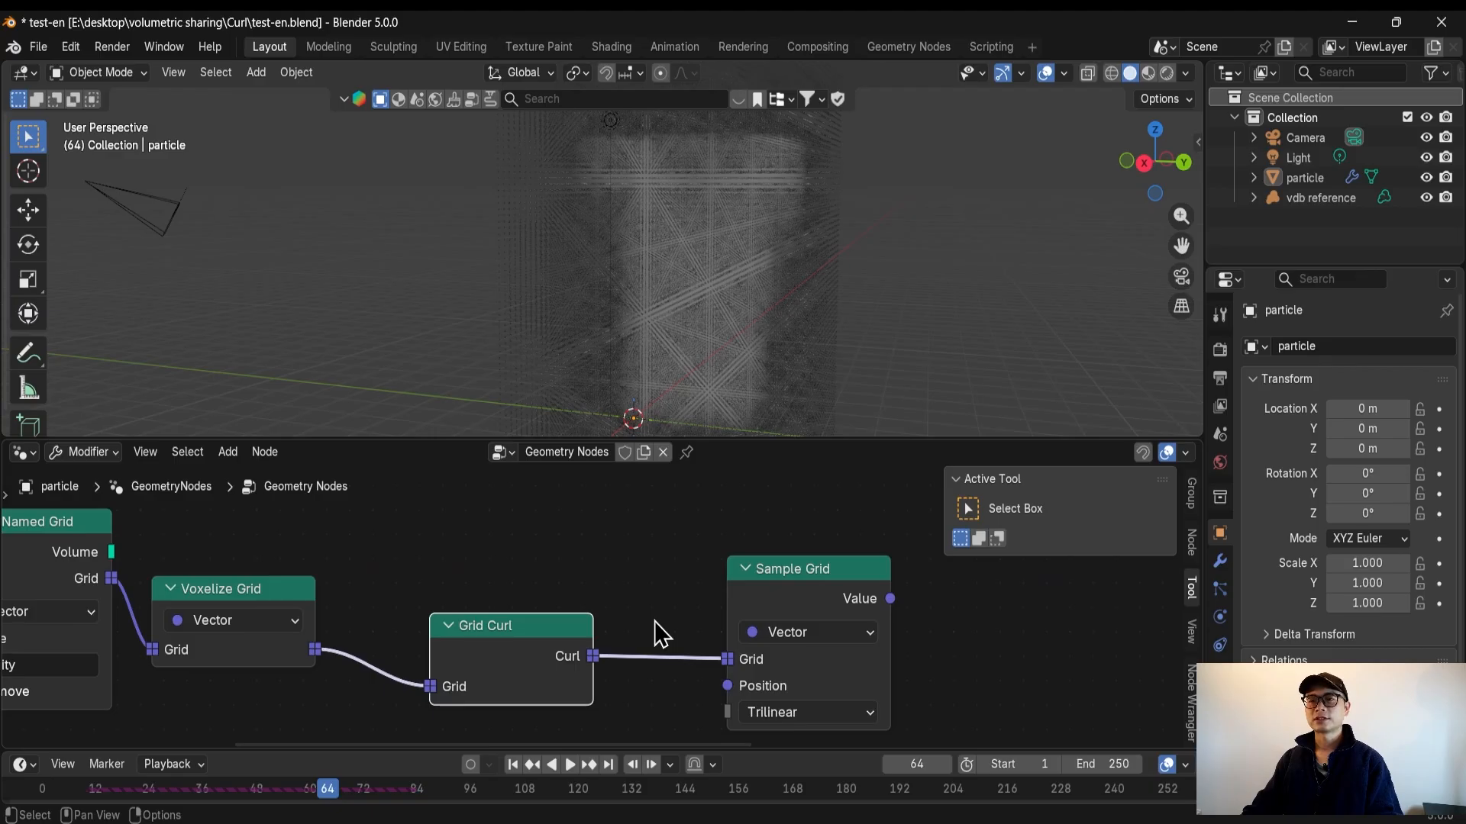
pyautogui.scroll(-1, 779, 611)
pyautogui.moveTo(788, 613); pyautogui.dragTo(502, 648, button='middle')
pyautogui.scroll(-12, 599, 654)
pyautogui.moveTo(623, 662); pyautogui.dragTo(525, 677, button='middle')
pyautogui.scroll(2, 615, 670)
pyautogui.scroll(-3, 615, 670)
pyautogui.click(524, 669)
pyautogui.moveTo(530, 679); pyautogui.dragTo(602, 534)
pyautogui.scroll(2, 610, 541)
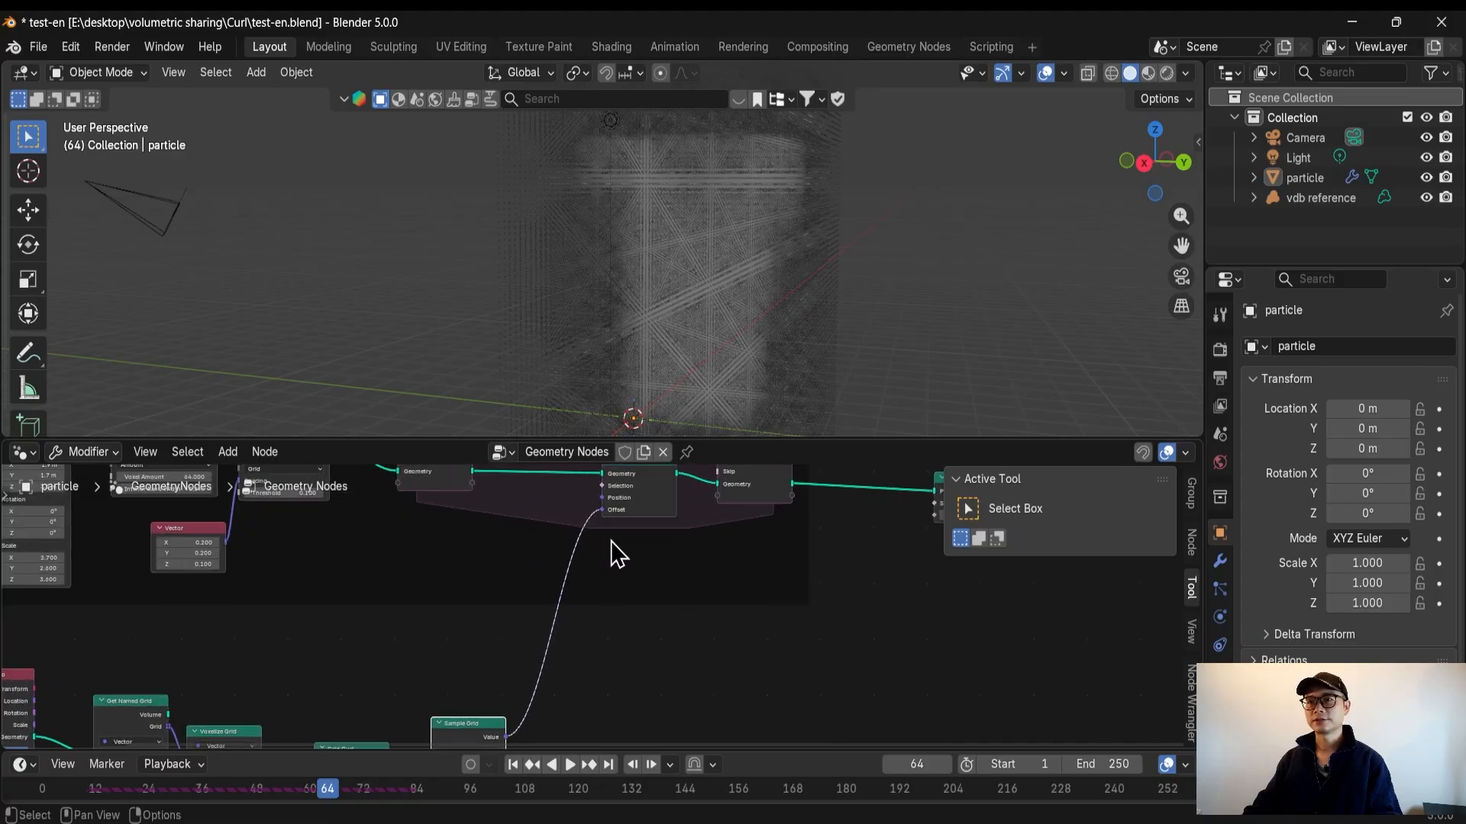
# Move Grid Curl and Sample Grid closer to Voxelize Grid to tidy the node chain
pyautogui.moveTo(614, 542); pyautogui.dragTo(812, 530, button='middle')
pyautogui.moveTo(590, 659); pyautogui.dragTo(570, 651)
pyautogui.moveTo(716, 637); pyautogui.dragTo(678, 641)
pyautogui.scroll(1, 661, 612)
pyautogui.moveTo(661, 611); pyautogui.dragTo(571, 607, button='middle')
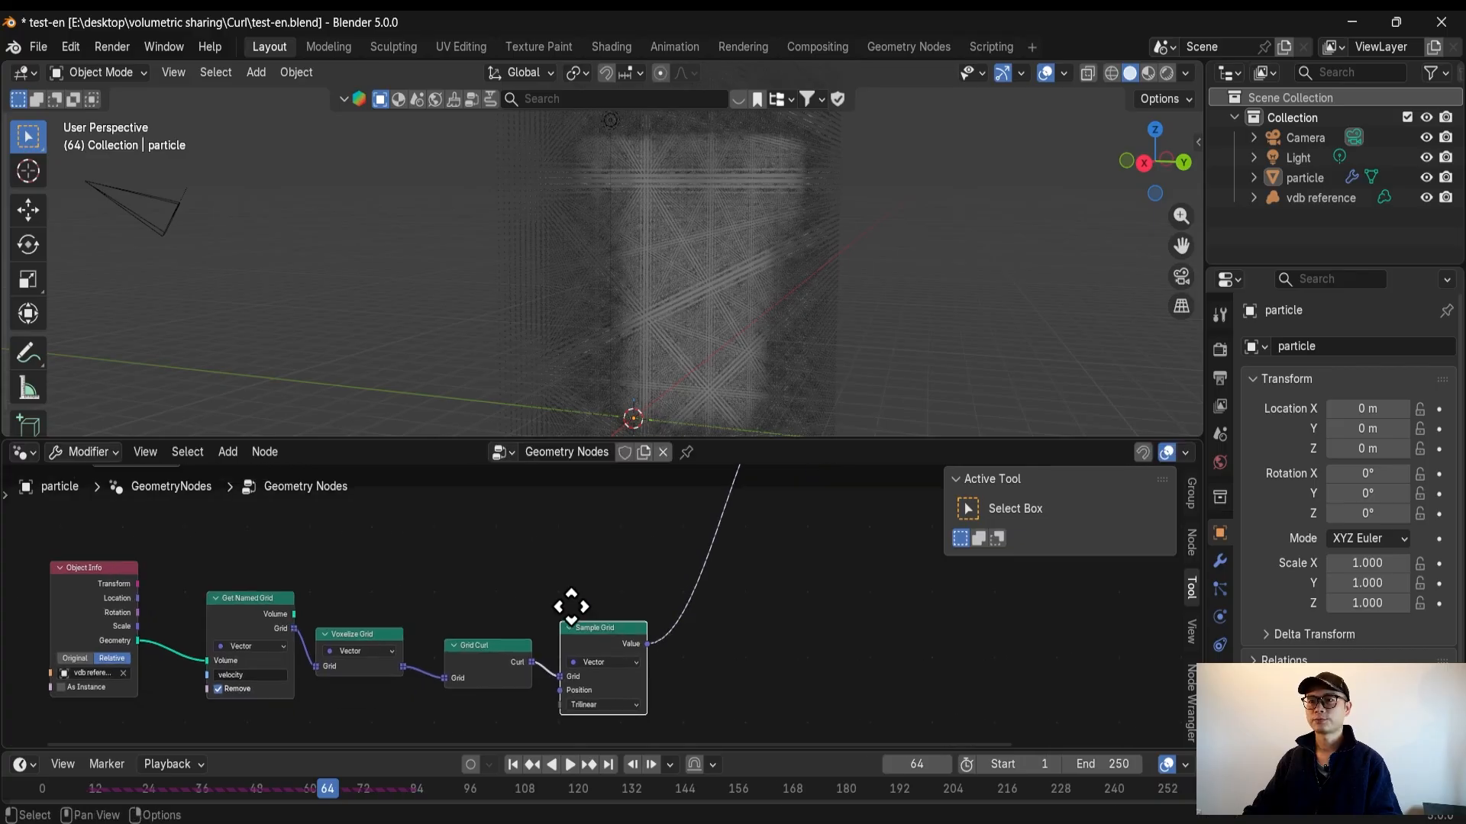
# Insert a Vector Math node set to Normalize on the link leaving Sample Grid's Value output
pyautogui.scroll(3, 626, 642)
pyautogui.hotkey('shift', 'a')
pyautogui.write('math v')
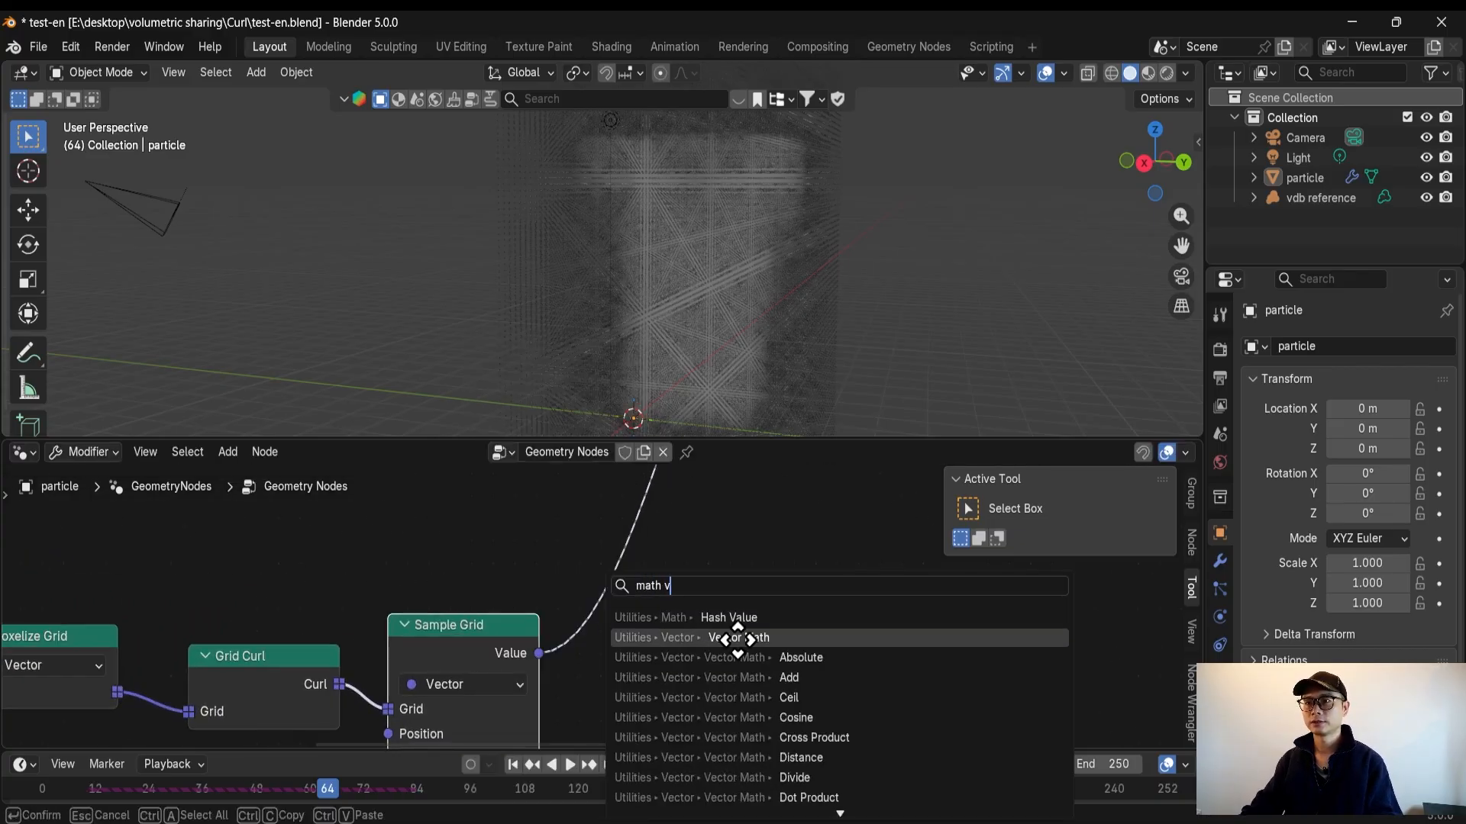
pyautogui.click(738, 638)
pyautogui.click(707, 596)
pyautogui.scroll(1, 708, 596)
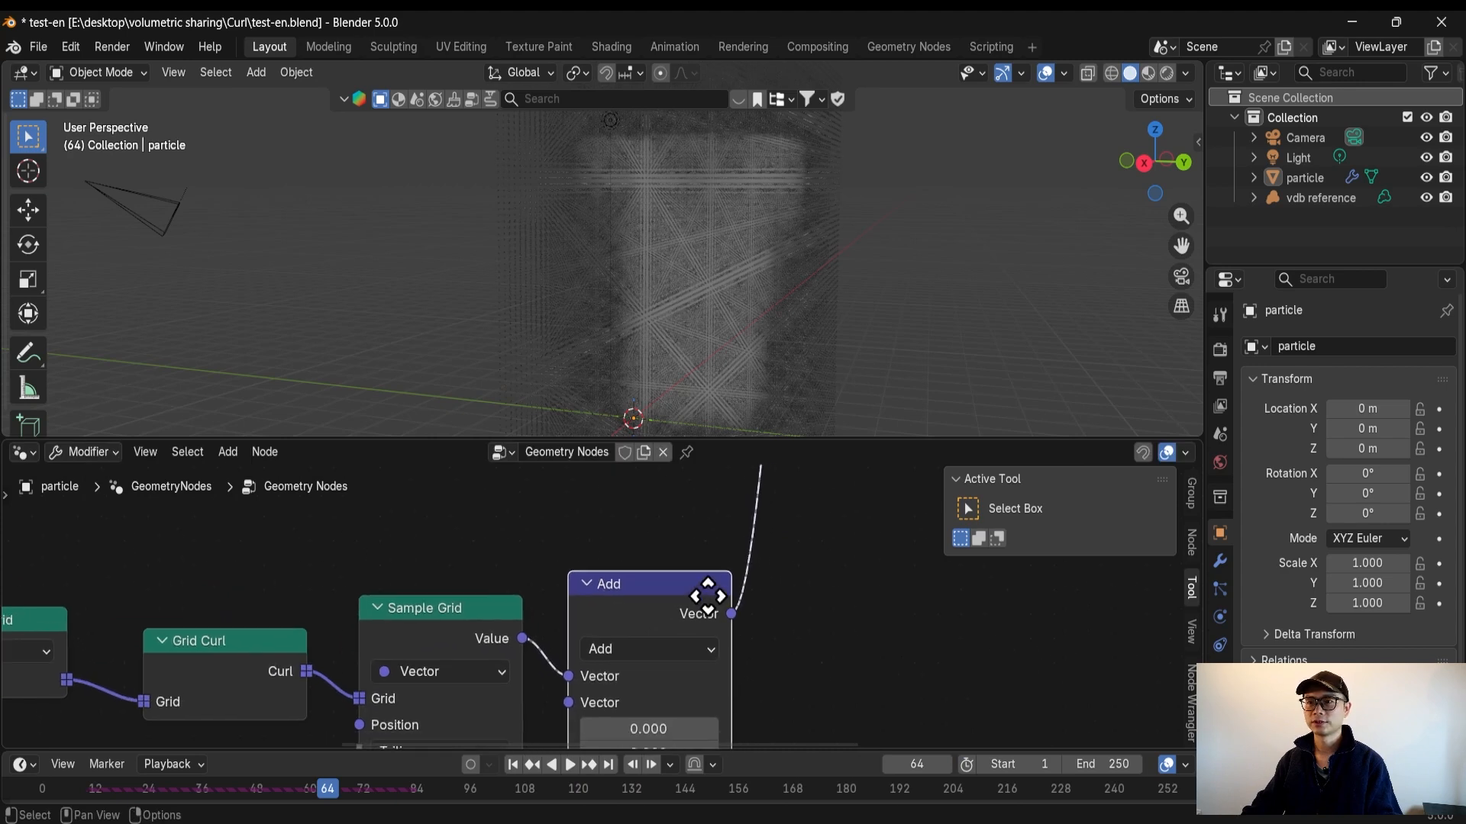
pyautogui.click(653, 600)
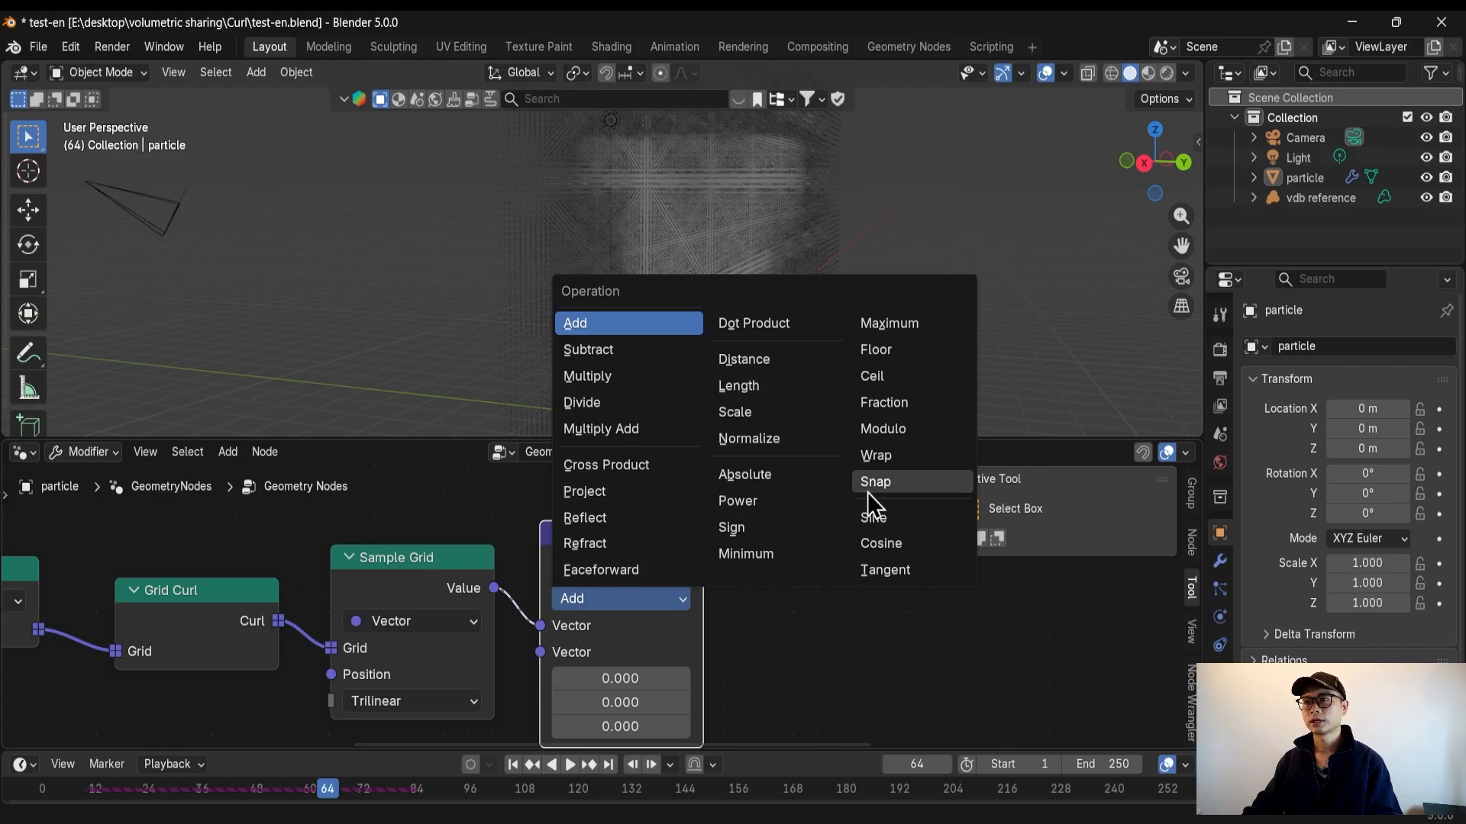
pyautogui.click(646, 598)
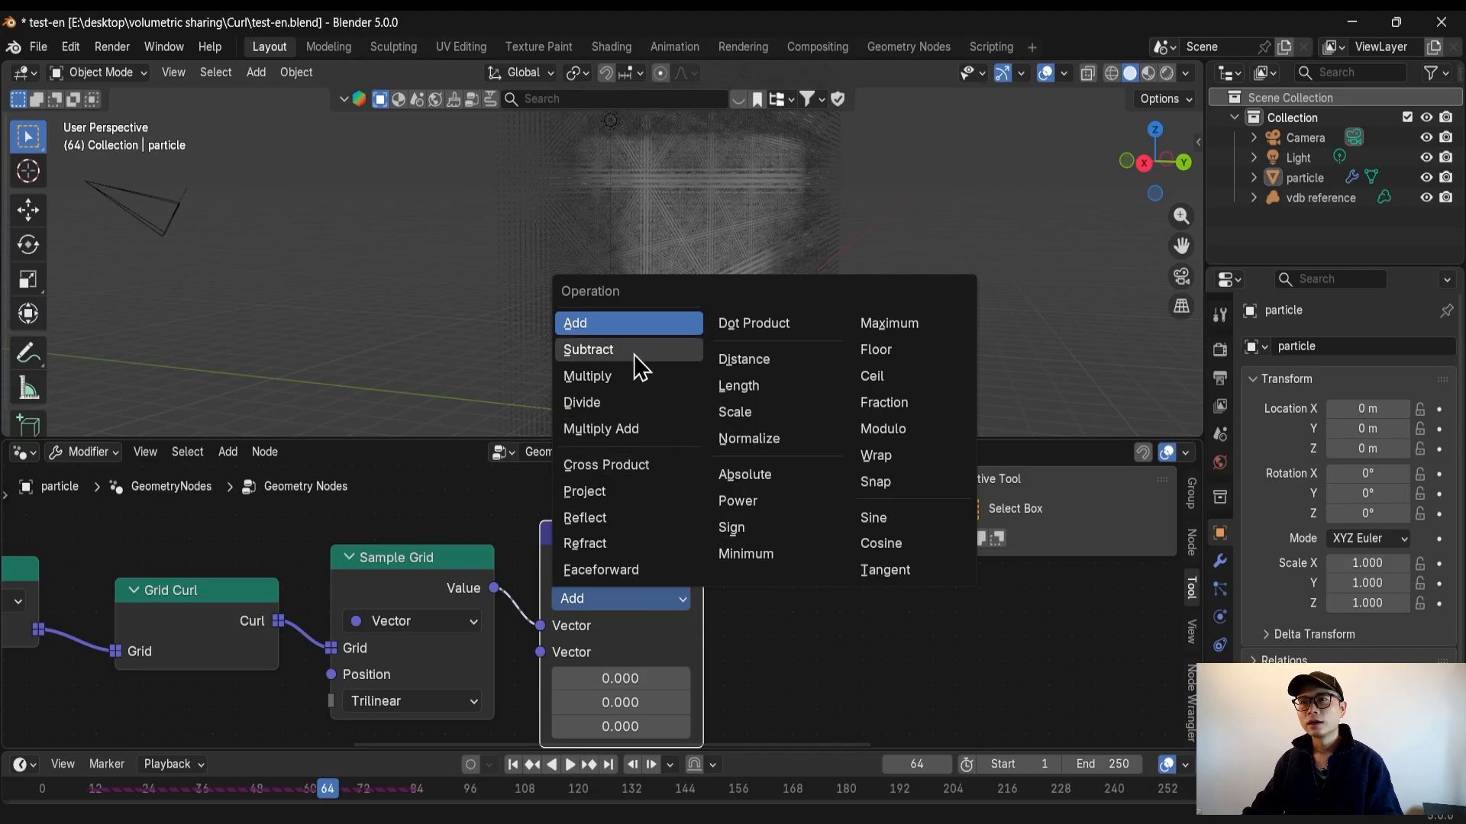
pyautogui.click(781, 440)
# Duplicate the Normalize node onto the link after it and switch the copy's operation to Scale
pyautogui.hotkey('shift', 'd')
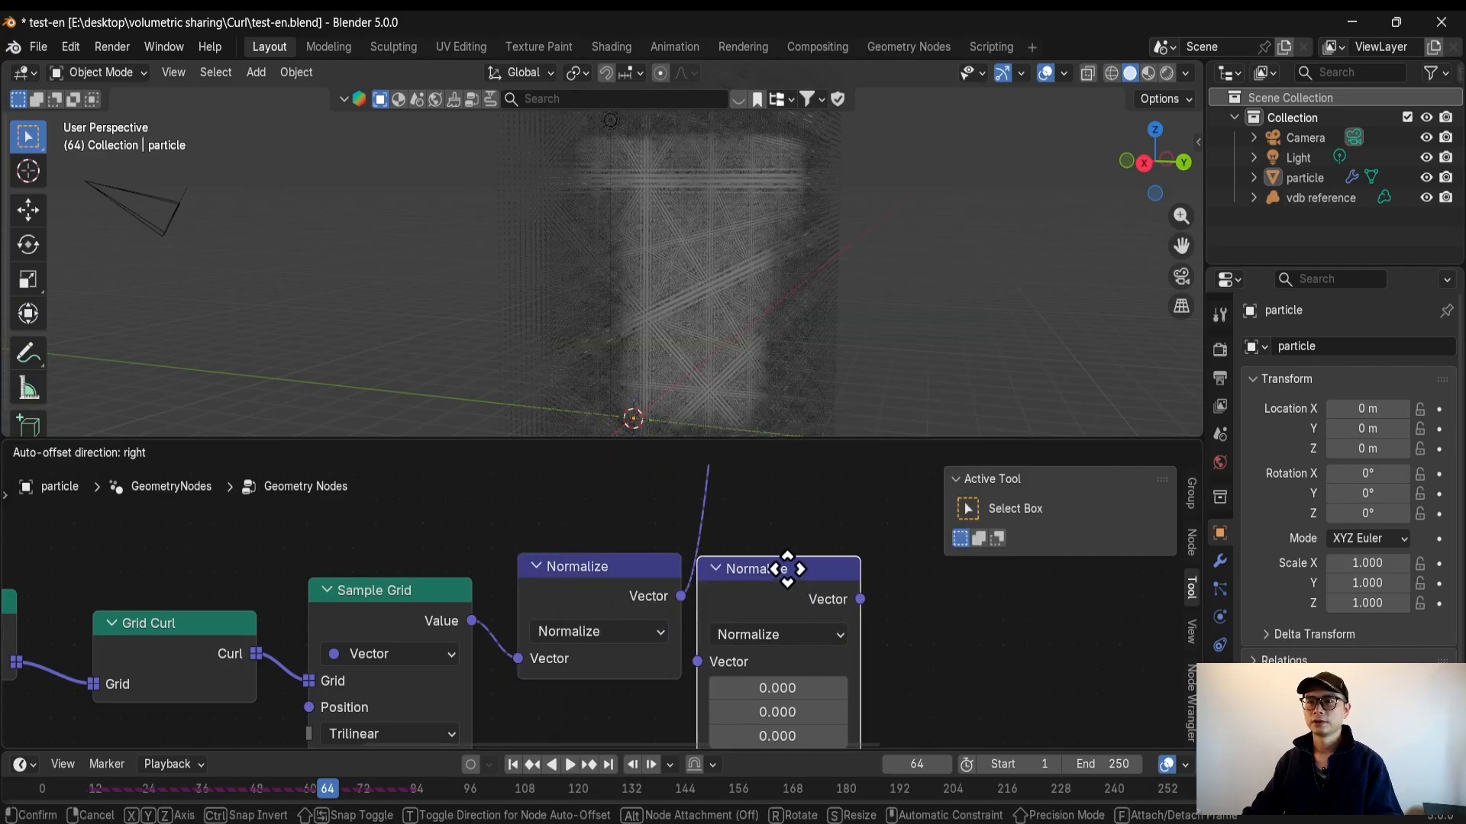
pyautogui.click(783, 603)
pyautogui.click(821, 615)
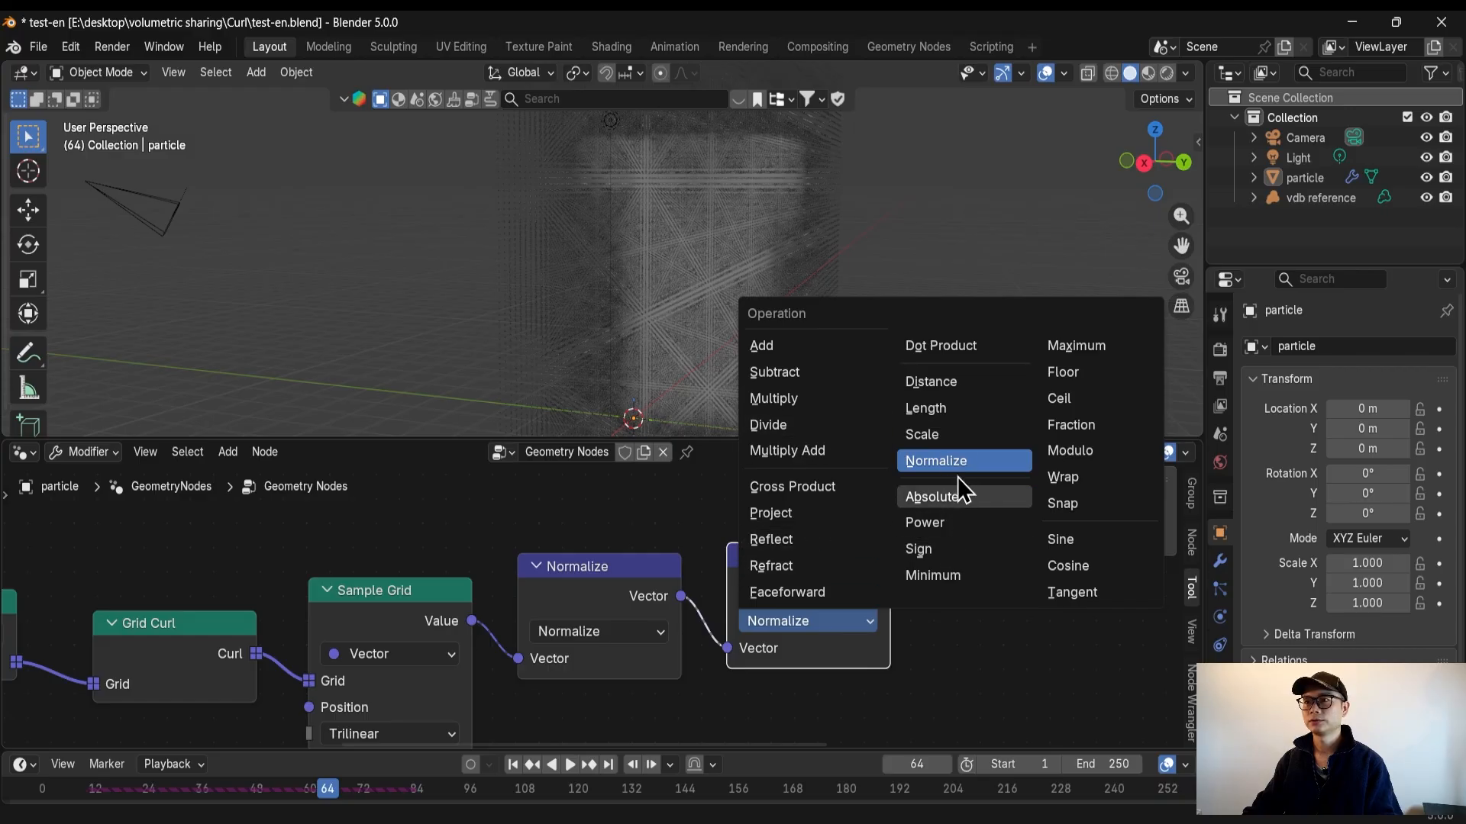
pyautogui.click(936, 433)
pyautogui.moveTo(858, 704); pyautogui.dragTo(768, 666, button='middle')
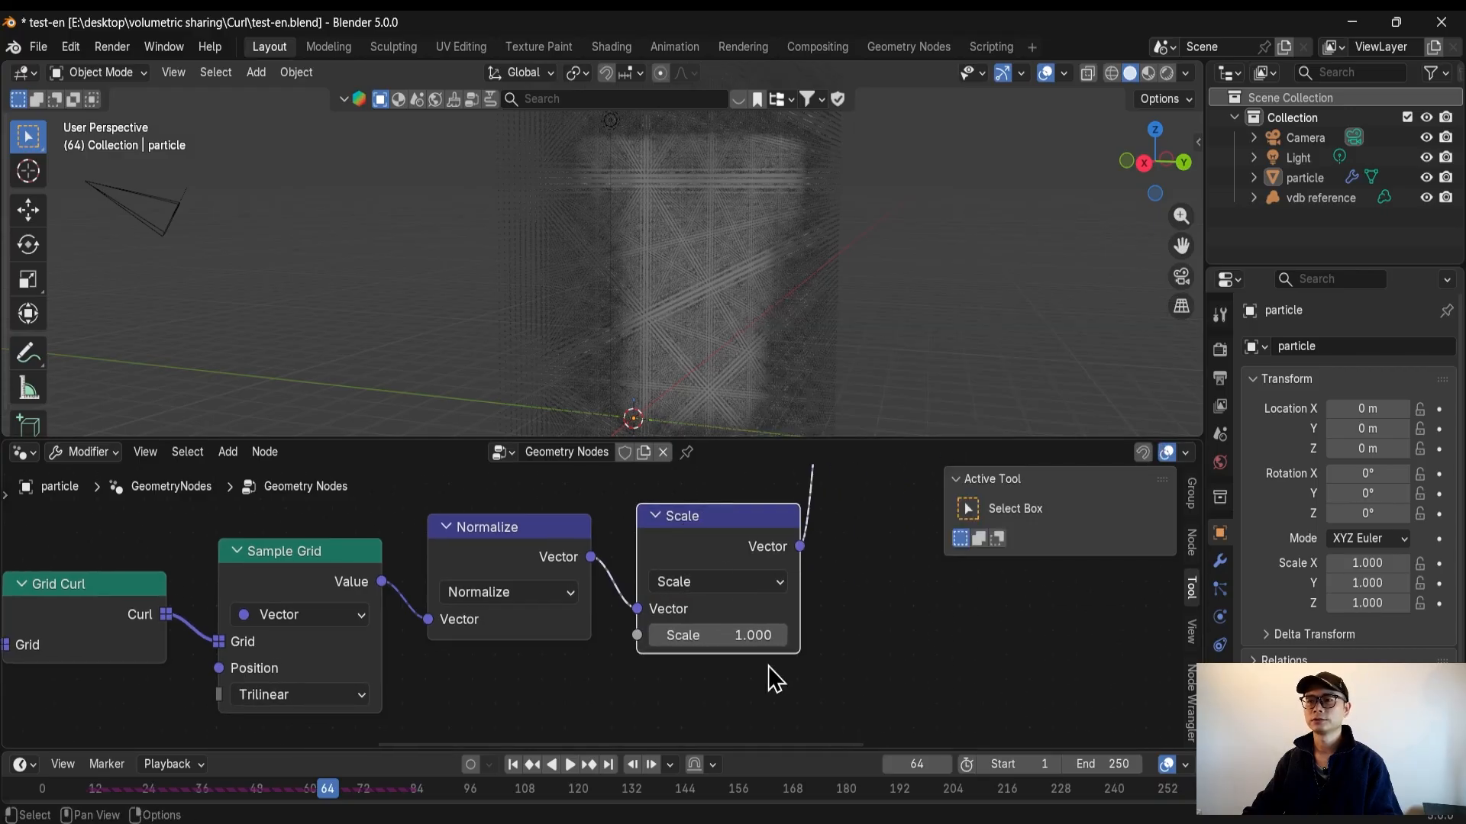
# Set the Scale node's factor to 0.1, nudge the node into place and save the file
pyautogui.click(734, 641)
pyautogui.click(923, 648)
pyautogui.click(735, 640)
pyautogui.write('0.1')
pyautogui.press('Return')
pyautogui.hotkey('ctrl', 's')
pyautogui.scroll(-1, 830, 602)
pyautogui.moveTo(790, 584); pyautogui.dragTo(763, 644, button='middle')
pyautogui.moveTo(692, 600); pyautogui.dragTo(682, 606)
pyautogui.scroll(-1, 681, 627)
pyautogui.scroll(-4, 681, 629)
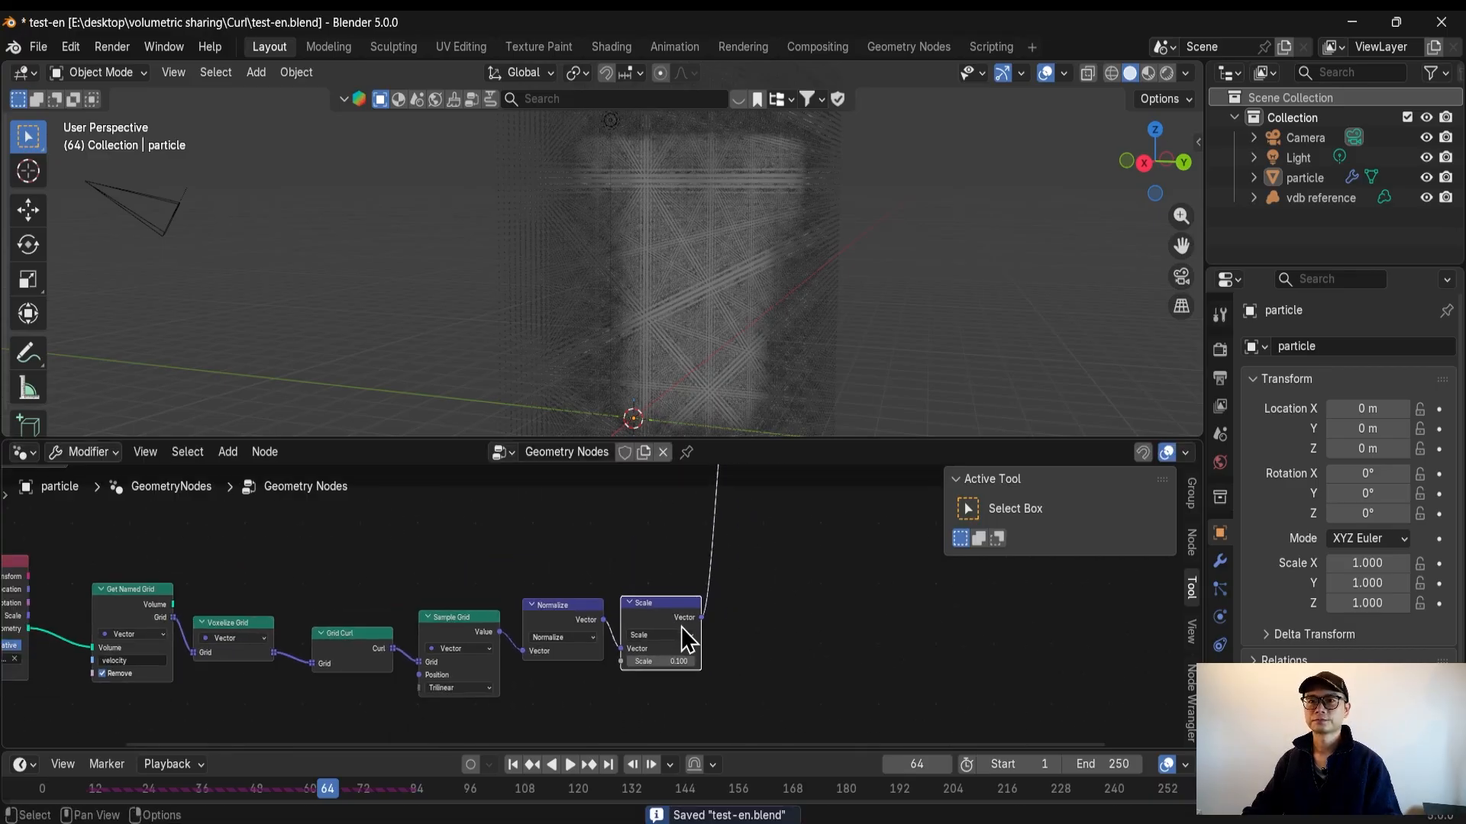
pyautogui.hotkey('ctrl', 's')
# Select all the nodes from Object Info through Scale and join them in a new frame
pyautogui.moveTo(670, 632); pyautogui.dragTo(780, 625, button='middle')
pyautogui.moveTo(845, 673); pyautogui.dragTo(226, 561)
pyautogui.scroll(2, 603, 611)
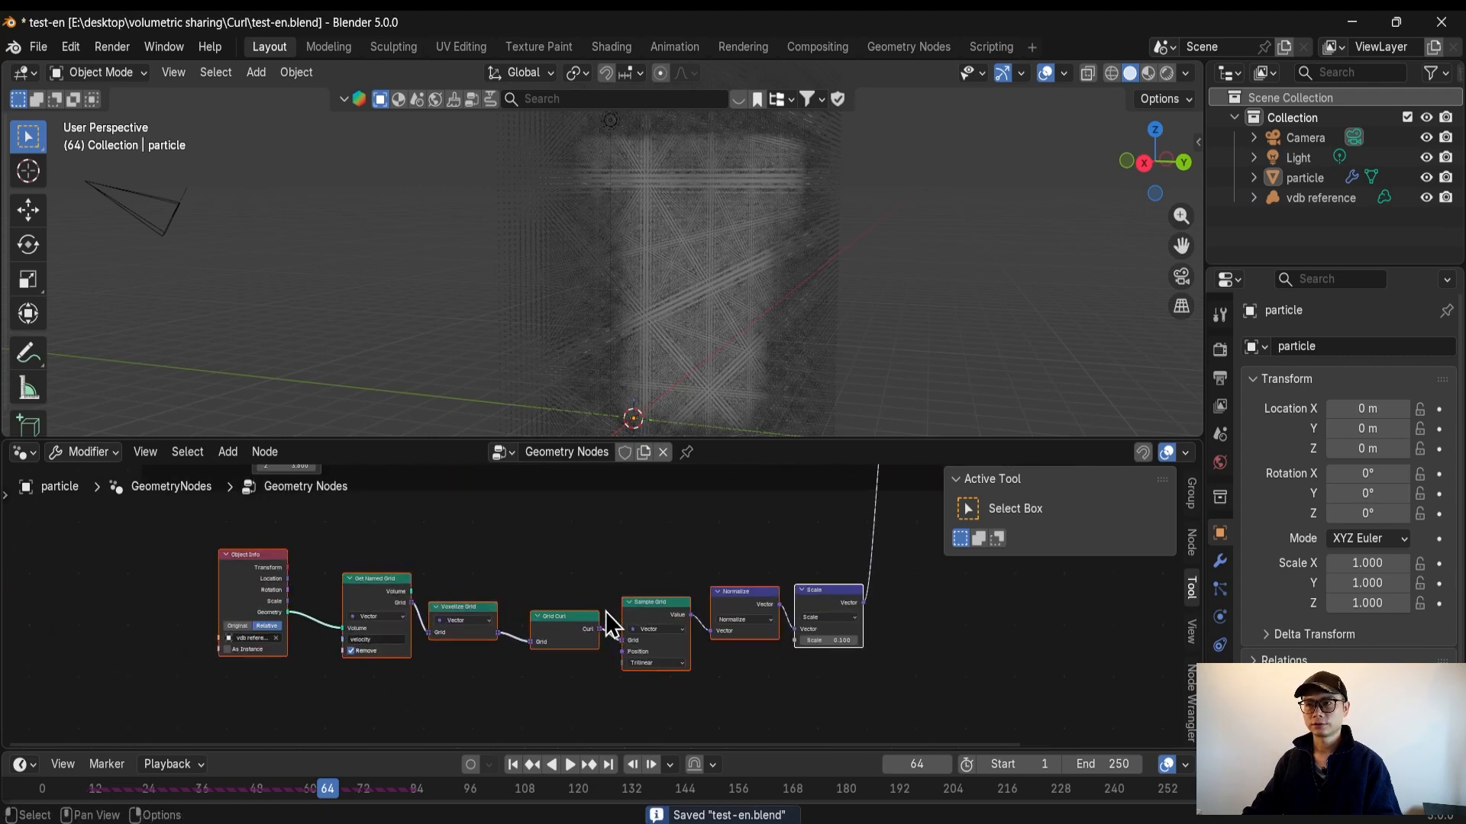
pyautogui.hotkey('shift', 'p')
# Label the new frame "force" and save the file
pyautogui.scroll(2, 608, 595)
pyautogui.rightClick(603, 564)
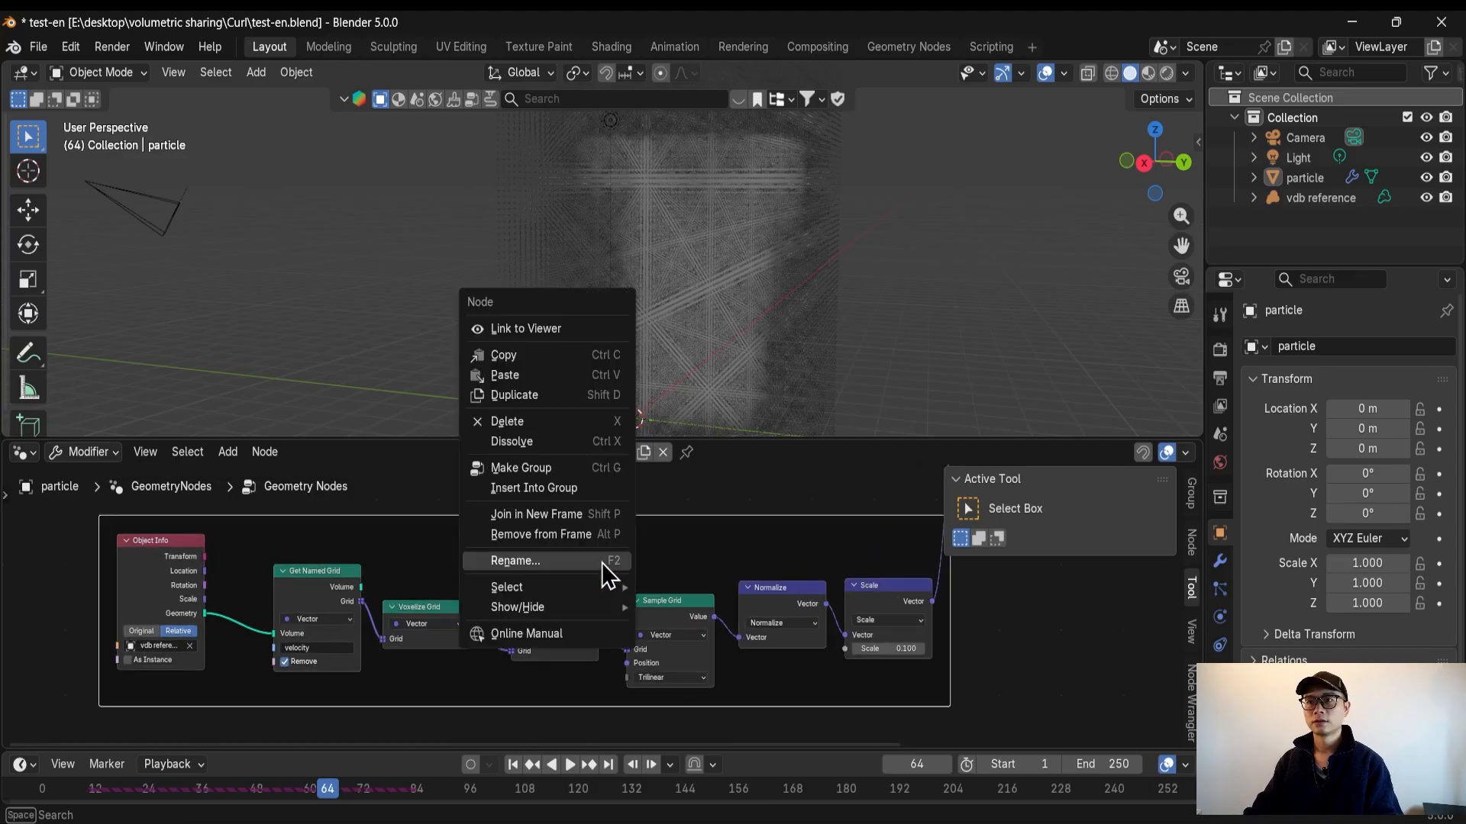
pyautogui.click(547, 561)
pyautogui.write('force')
pyautogui.press('Return')
pyautogui.hotkey('ctrl', 's')
pyautogui.scroll(-3, 756, 702)
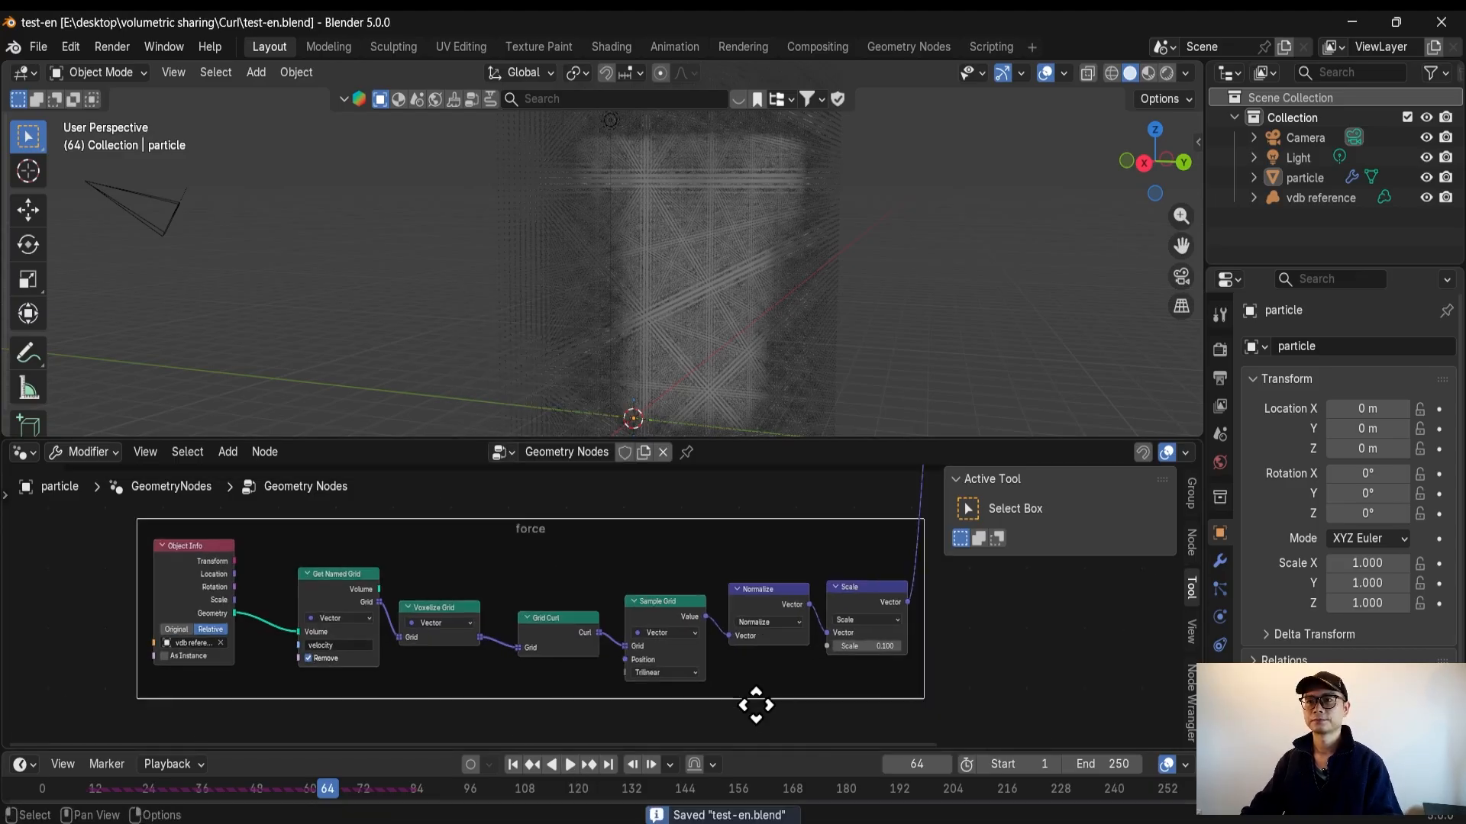
# Rewind the timeline to frame 0 and enlarge the 3D viewport around the particles
pyautogui.moveTo(210, 788); pyautogui.dragTo(41, 791)
pyautogui.click(54, 791)
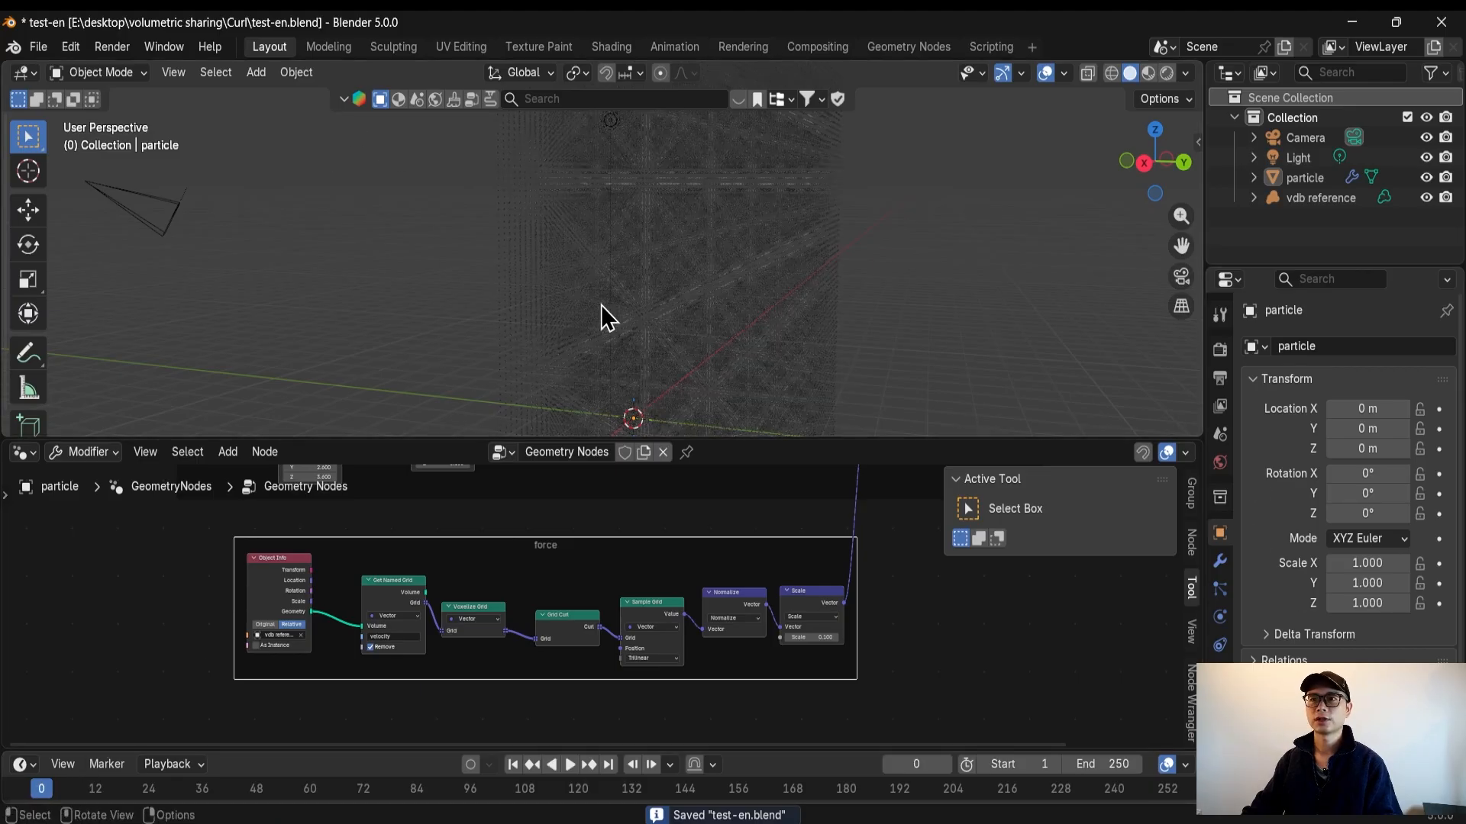
pyautogui.scroll(-1, 602, 304)
pyautogui.keyDown('shift'); pyautogui.moveTo(834, 304); pyautogui.dragTo(812, 223, button='middle'); pyautogui.keyUp('shift')
pyautogui.scroll(3, 735, 308)
pyautogui.moveTo(688, 446); pyautogui.dragTo(755, 589)
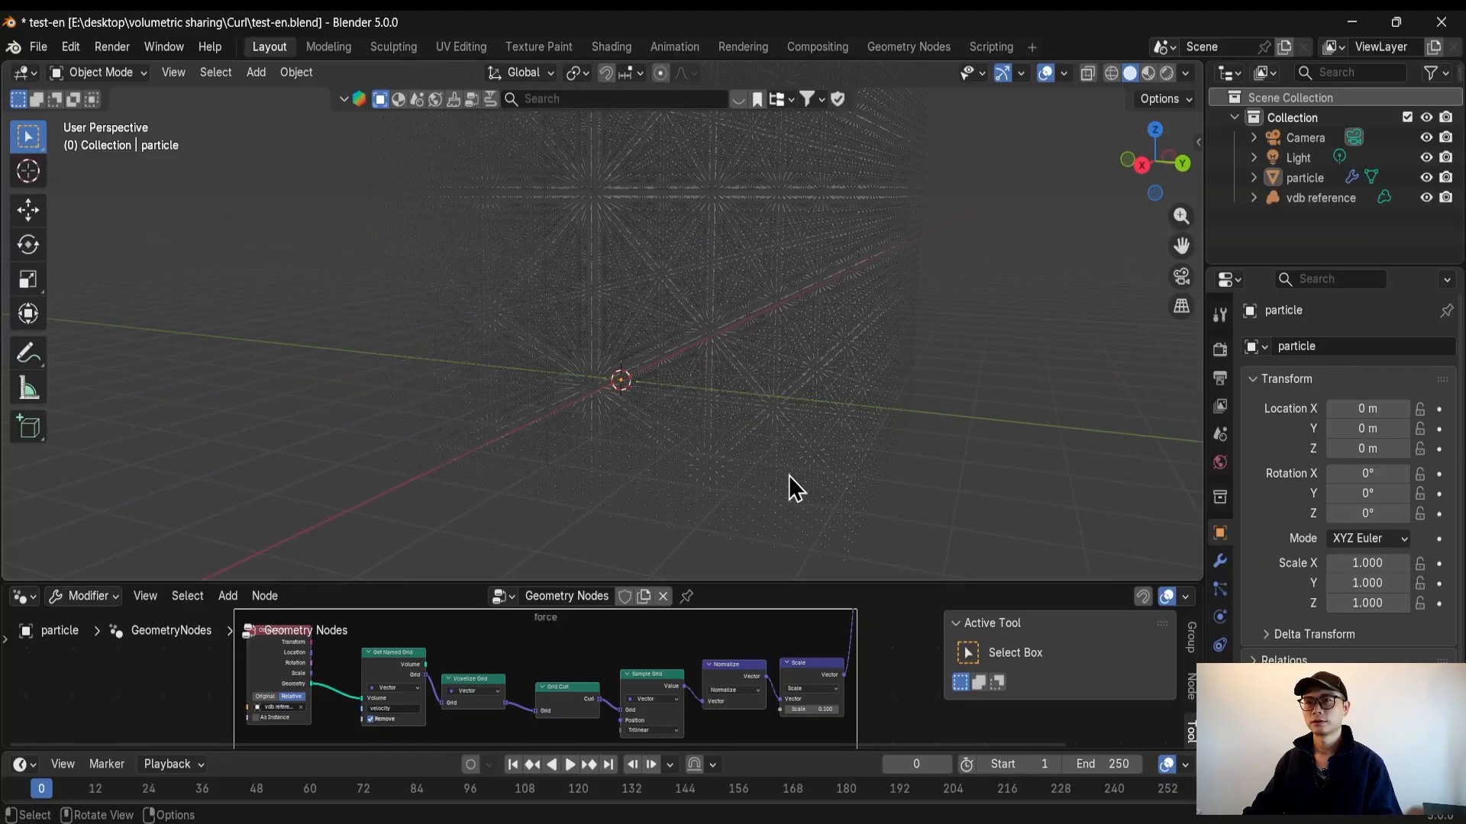
# Play the simulation and examine the particle motion up close in the viewport
pyautogui.press('space')
pyautogui.moveTo(854, 426); pyautogui.dragTo(786, 359, button='middle')
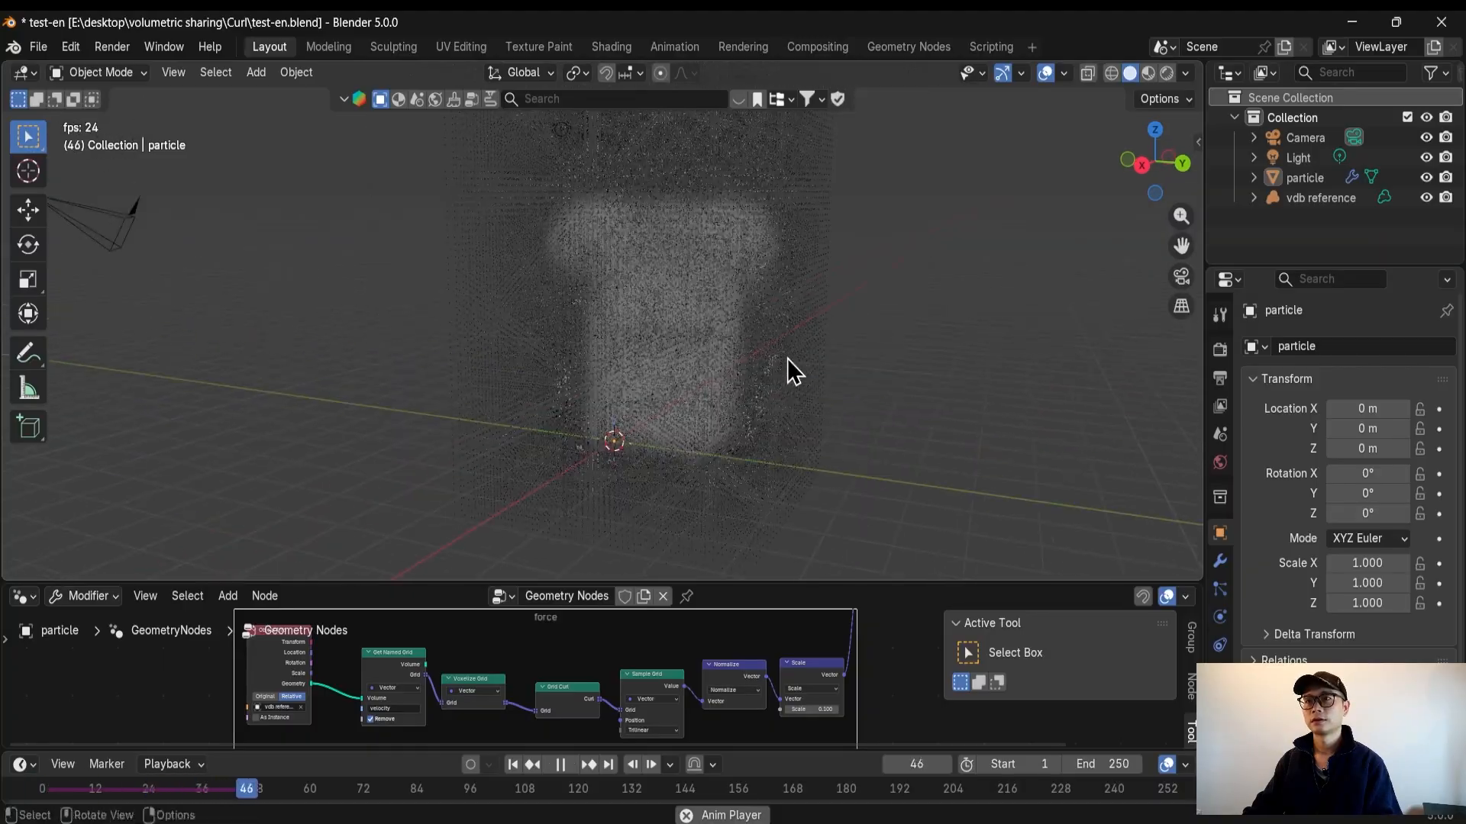
pyautogui.scroll(2, 789, 355)
pyautogui.press('space')
pyautogui.scroll(3, 747, 305)
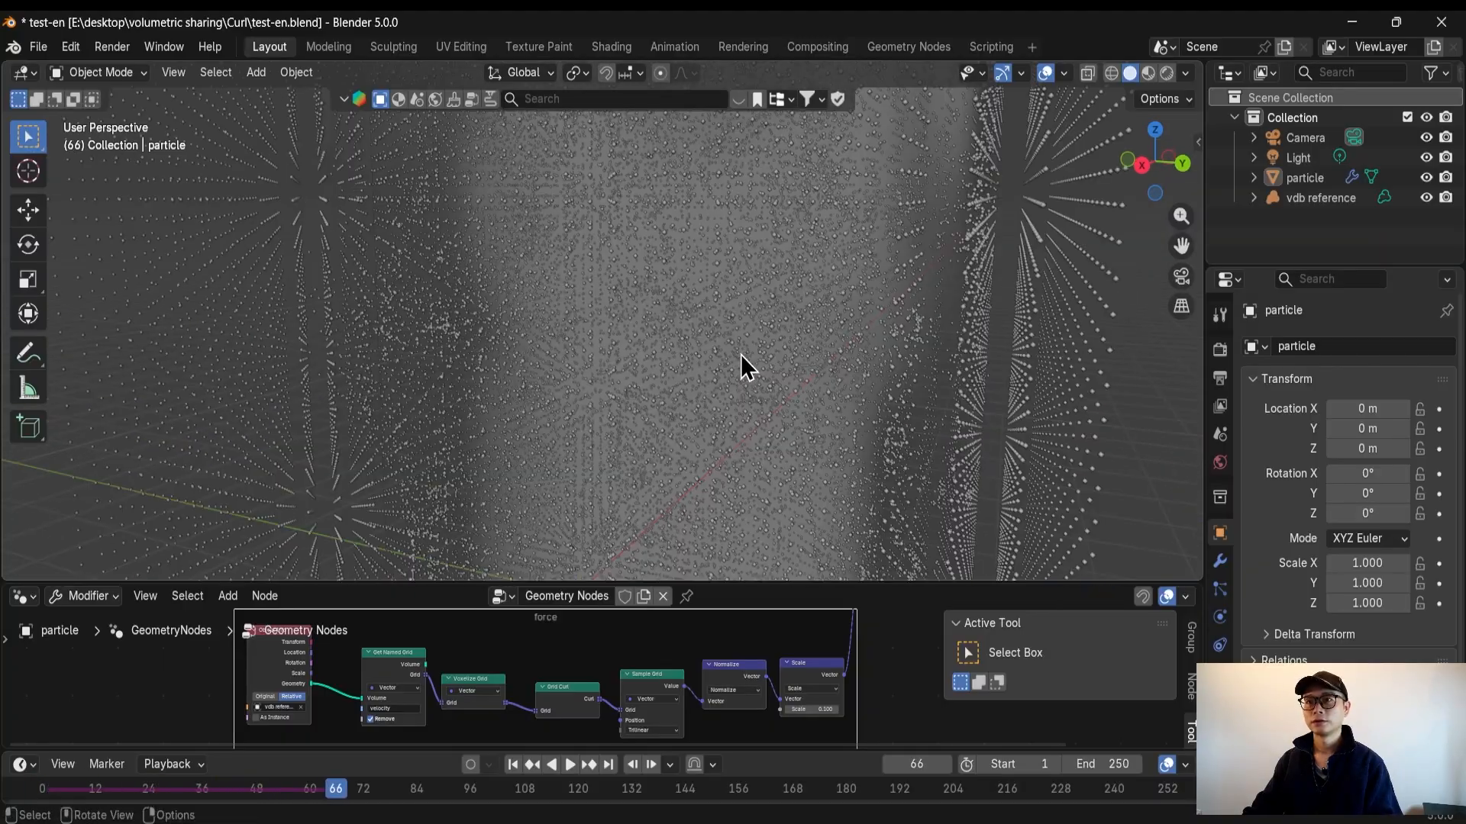
pyautogui.press('space')
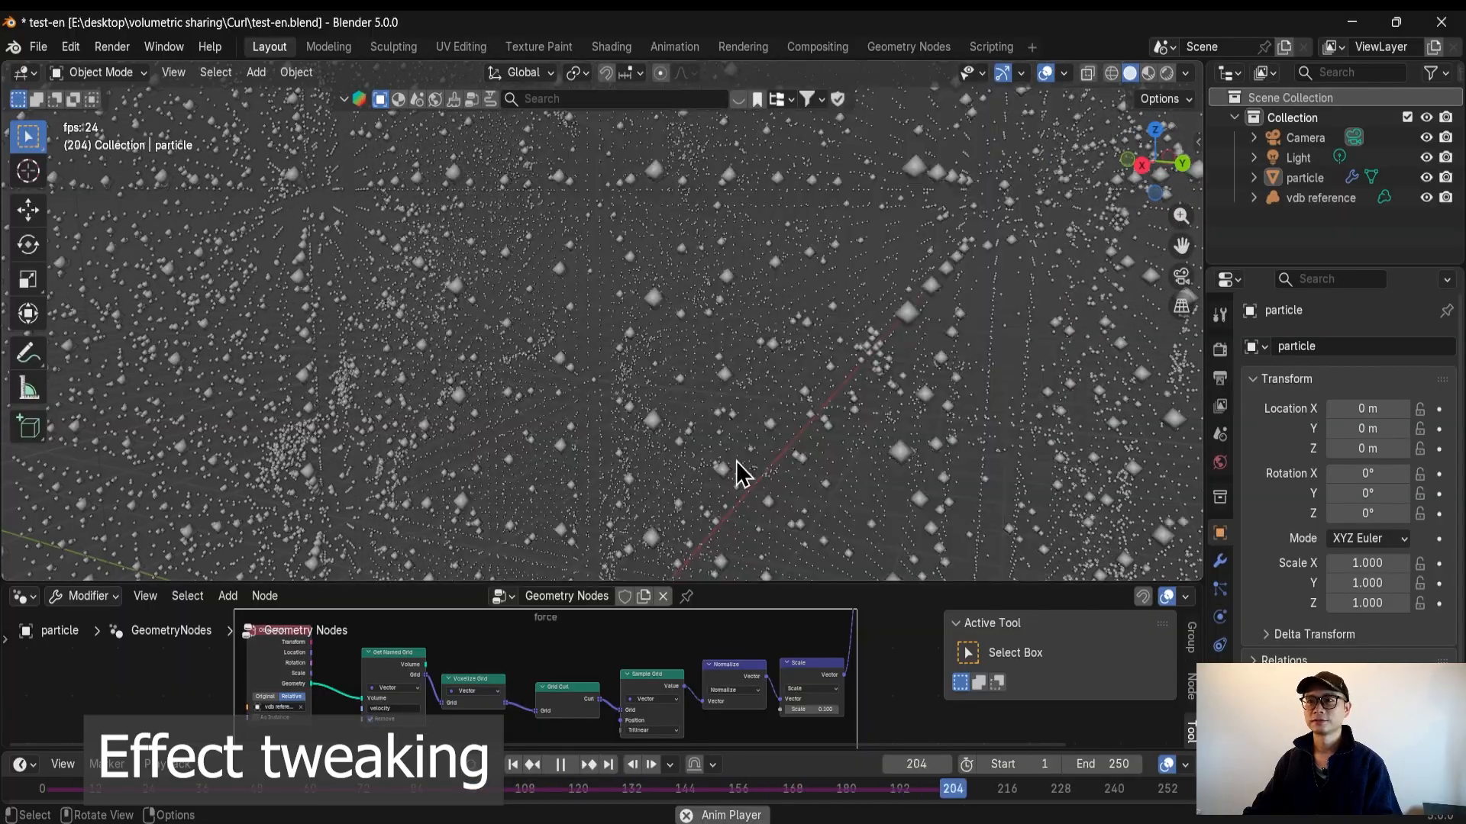
# Return the timeline to frame 1, stop playback and enlarge the node editor
pyautogui.moveTo(425, 793); pyautogui.dragTo(47, 801)
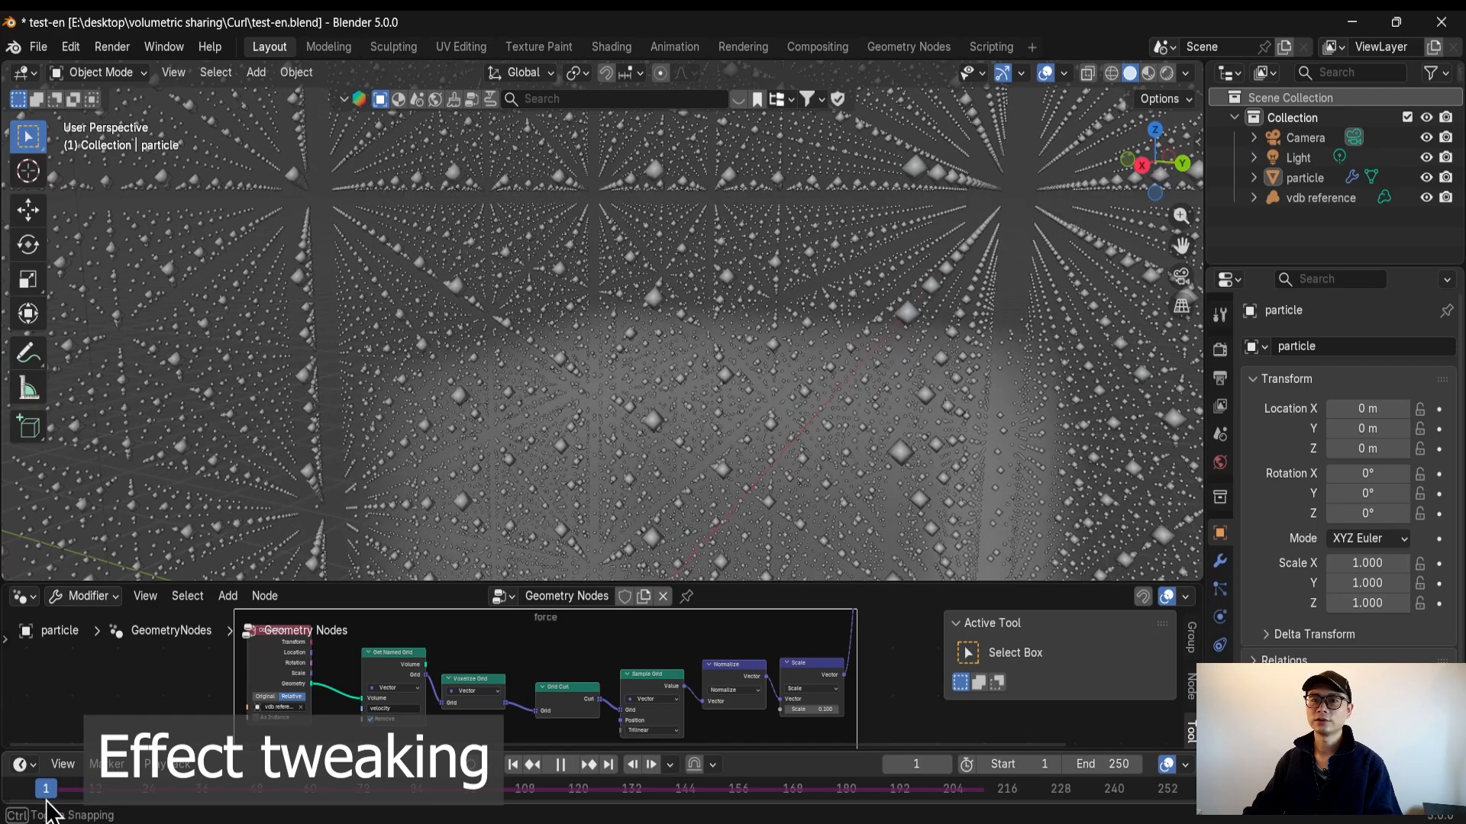
pyautogui.press('space')
pyautogui.scroll(-13, 456, 673)
pyautogui.moveTo(667, 671); pyautogui.dragTo(533, 745, button='middle')
pyautogui.moveTo(756, 586); pyautogui.dragTo(762, 351)
pyautogui.scroll(4, 733, 556)
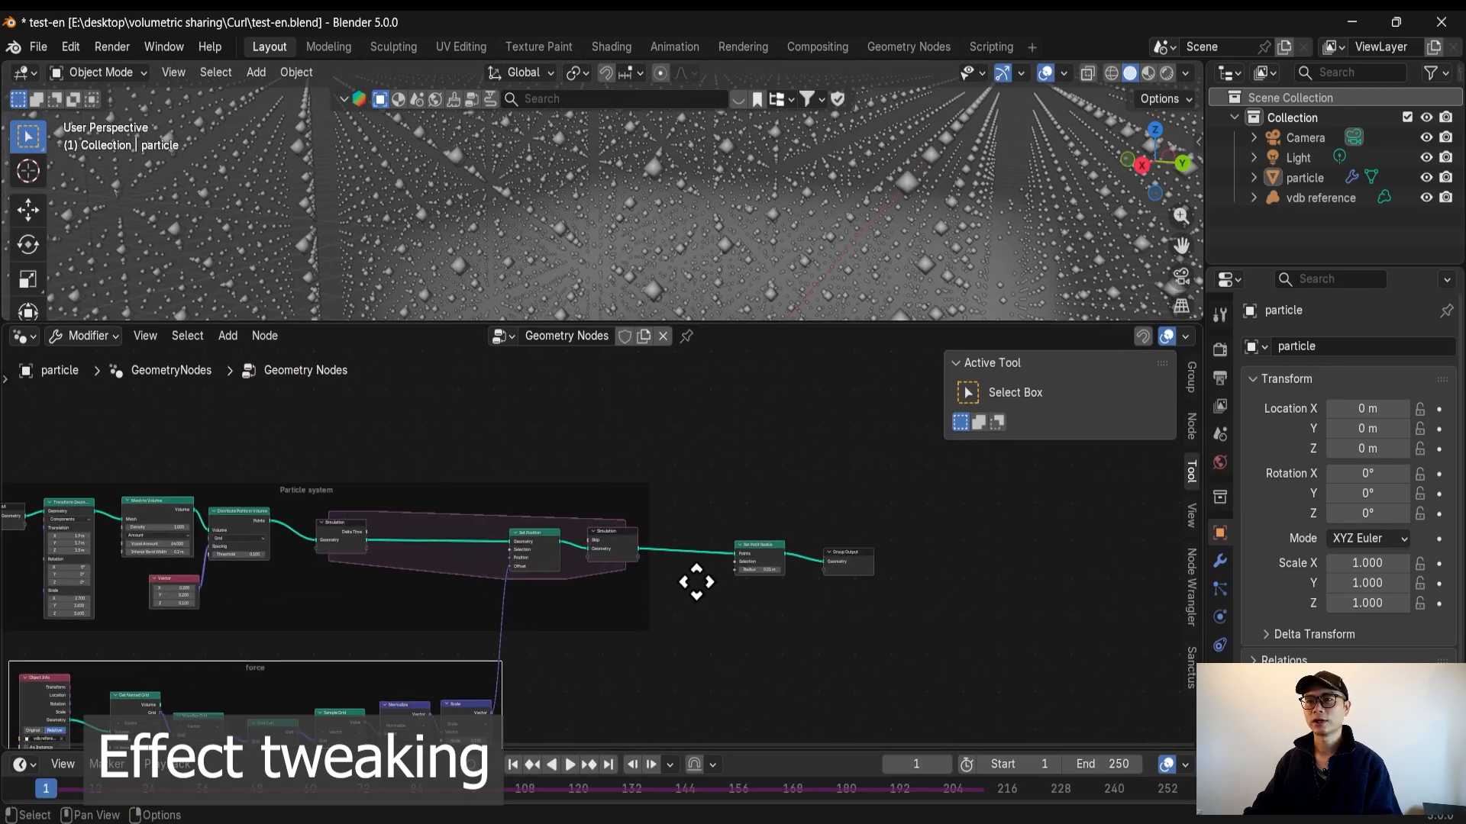
# Move Group Output and Set Point Radius farther from the simulation output to free up space
pyautogui.moveTo(696, 582); pyautogui.dragTo(556, 586, button='middle')
pyautogui.scroll(8, 707, 600)
pyautogui.moveTo(808, 587); pyautogui.dragTo(1045, 578)
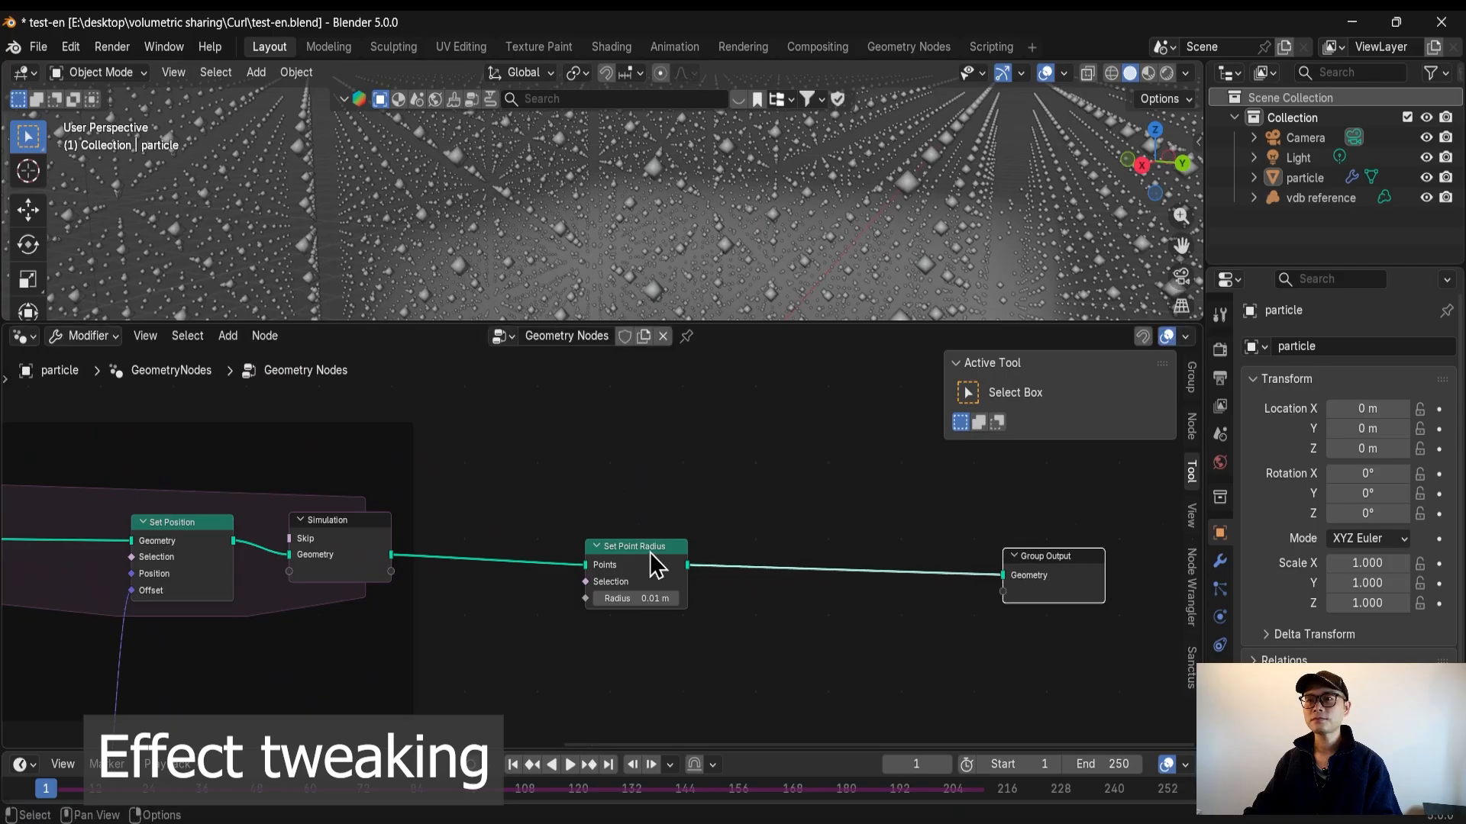
pyautogui.moveTo(655, 565); pyautogui.dragTo(835, 560)
pyautogui.scroll(-4, 687, 563)
pyautogui.moveTo(786, 523); pyautogui.dragTo(749, 529, button='middle')
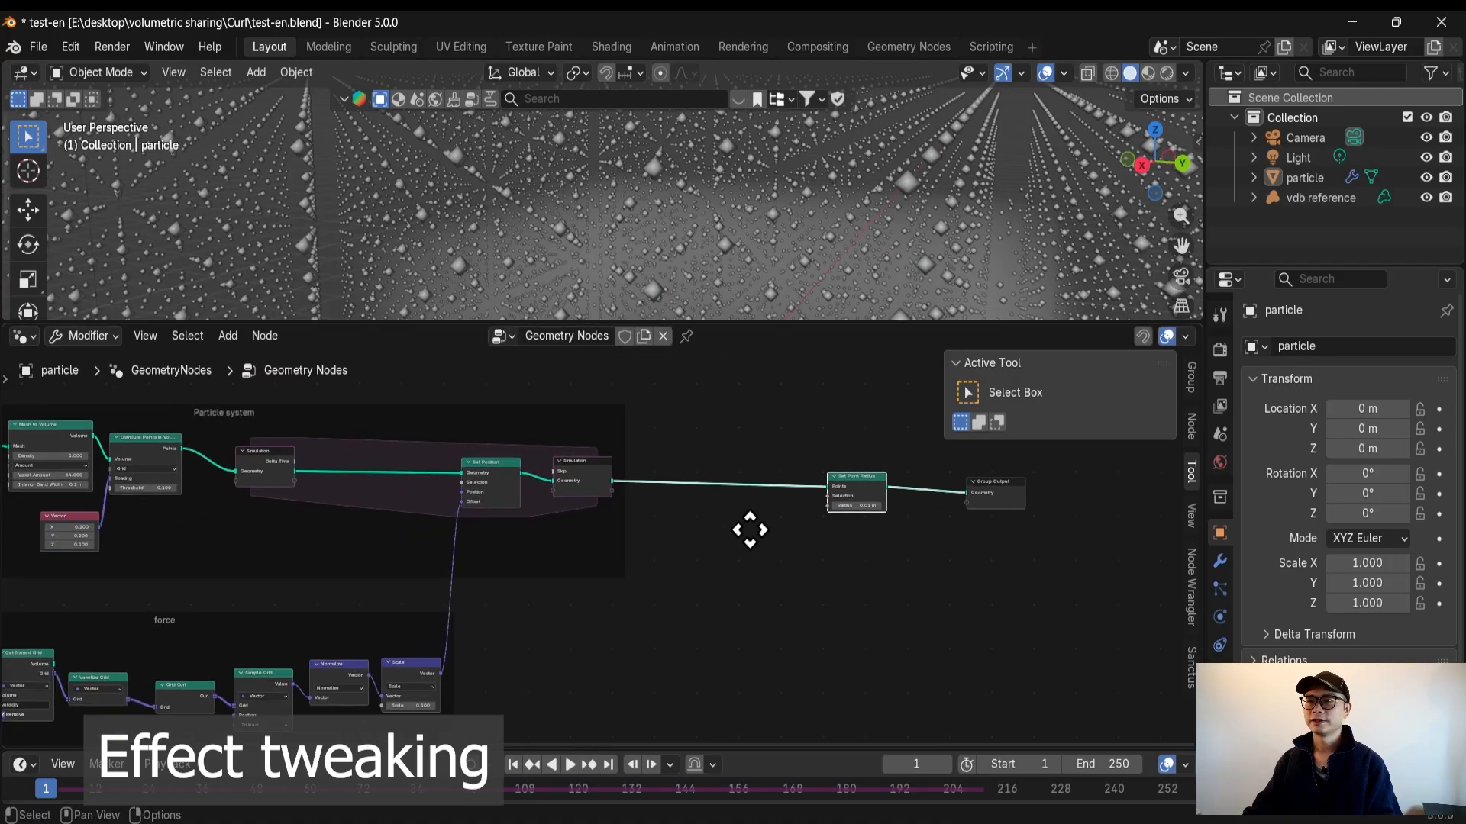
# Insert a Store Named Attribute node on the link between the simulation output and Set Point Radius
pyautogui.scroll(1, 647, 513)
pyautogui.scroll(-5, 751, 221)
pyautogui.scroll(-2, 789, 222)
pyautogui.moveTo(789, 222); pyautogui.dragTo(869, 194, button='middle')
pyautogui.moveTo(733, 517); pyautogui.dragTo(697, 517, button='middle')
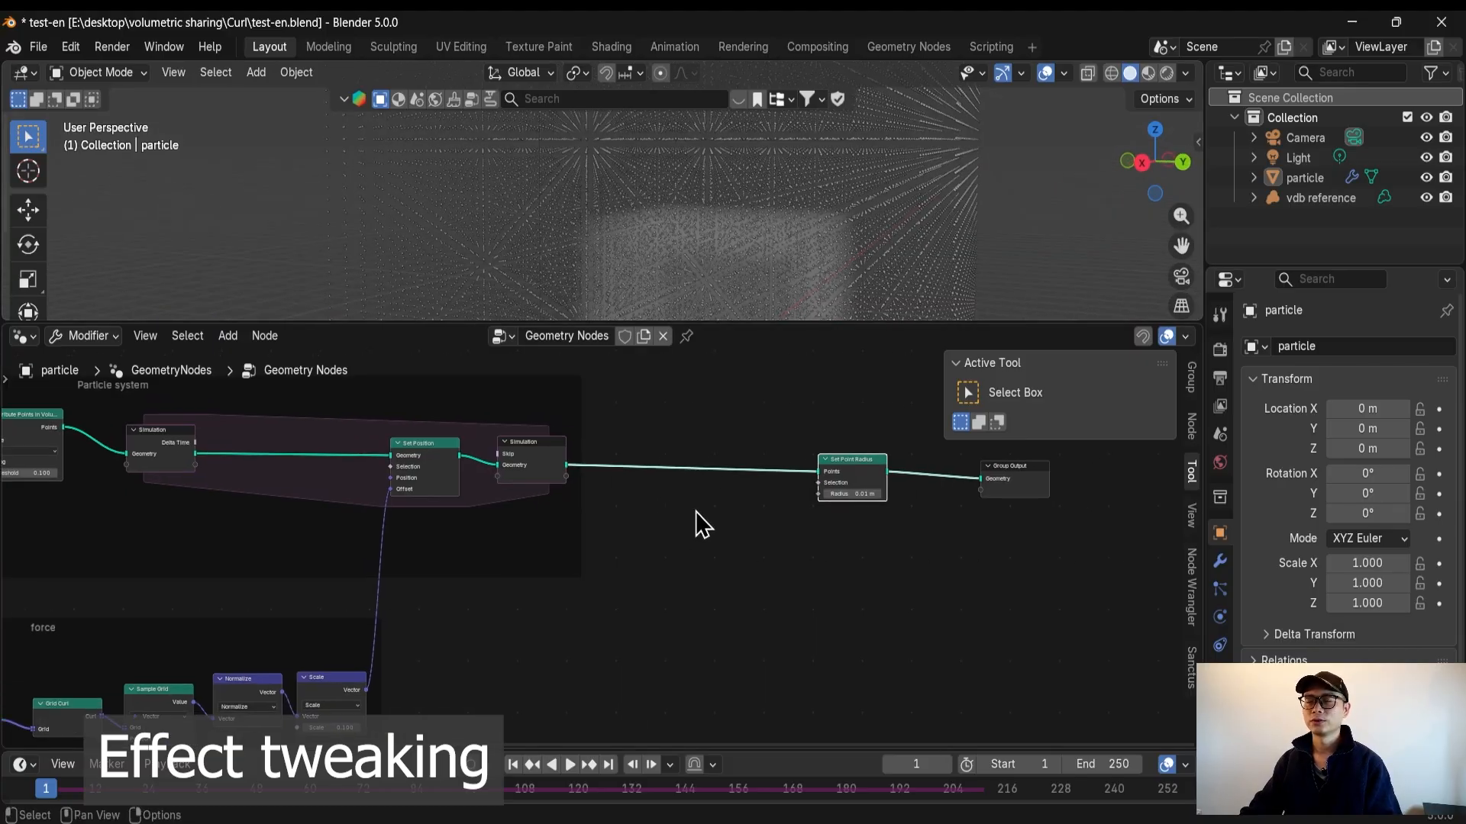
pyautogui.moveTo(716, 239)
pyautogui.mouseDown(button='middle')
pyautogui.moveTo(687, 255)
pyautogui.moveTo(701, 252)
pyautogui.mouseUp(button='middle')
pyautogui.moveTo(617, 545); pyautogui.dragTo(824, 539, button='middle')
pyautogui.scroll(4, 608, 558)
pyautogui.moveTo(669, 469)
pyautogui.mouseDown()
pyautogui.moveTo(745, 461)
pyautogui.moveTo(665, 465)
pyautogui.mouseUp()
pyautogui.hotkey('shift', 'a')
pyautogui.moveTo(824, 458)
pyautogui.write('sto')
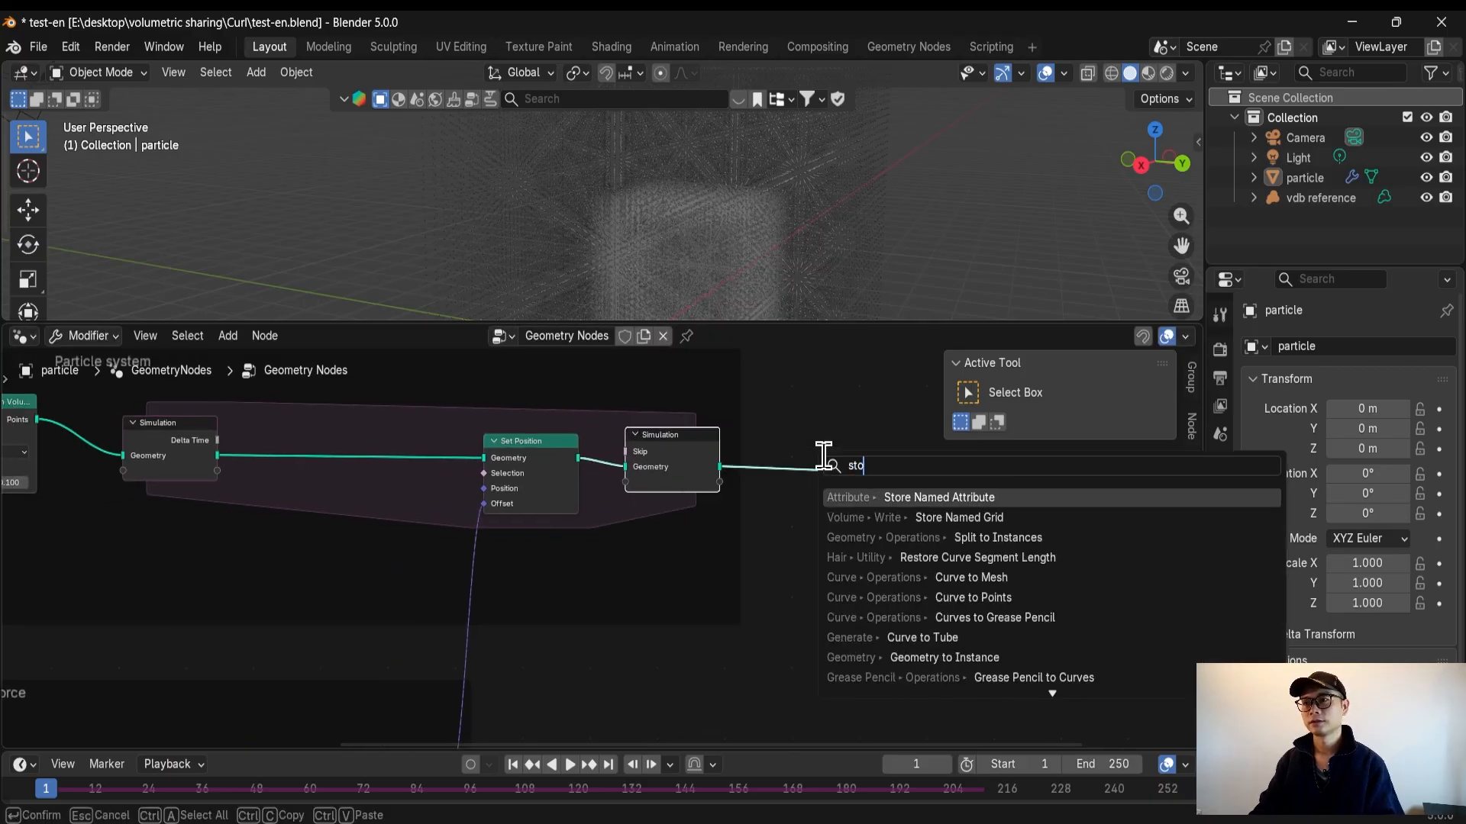
pyautogui.press('Return')
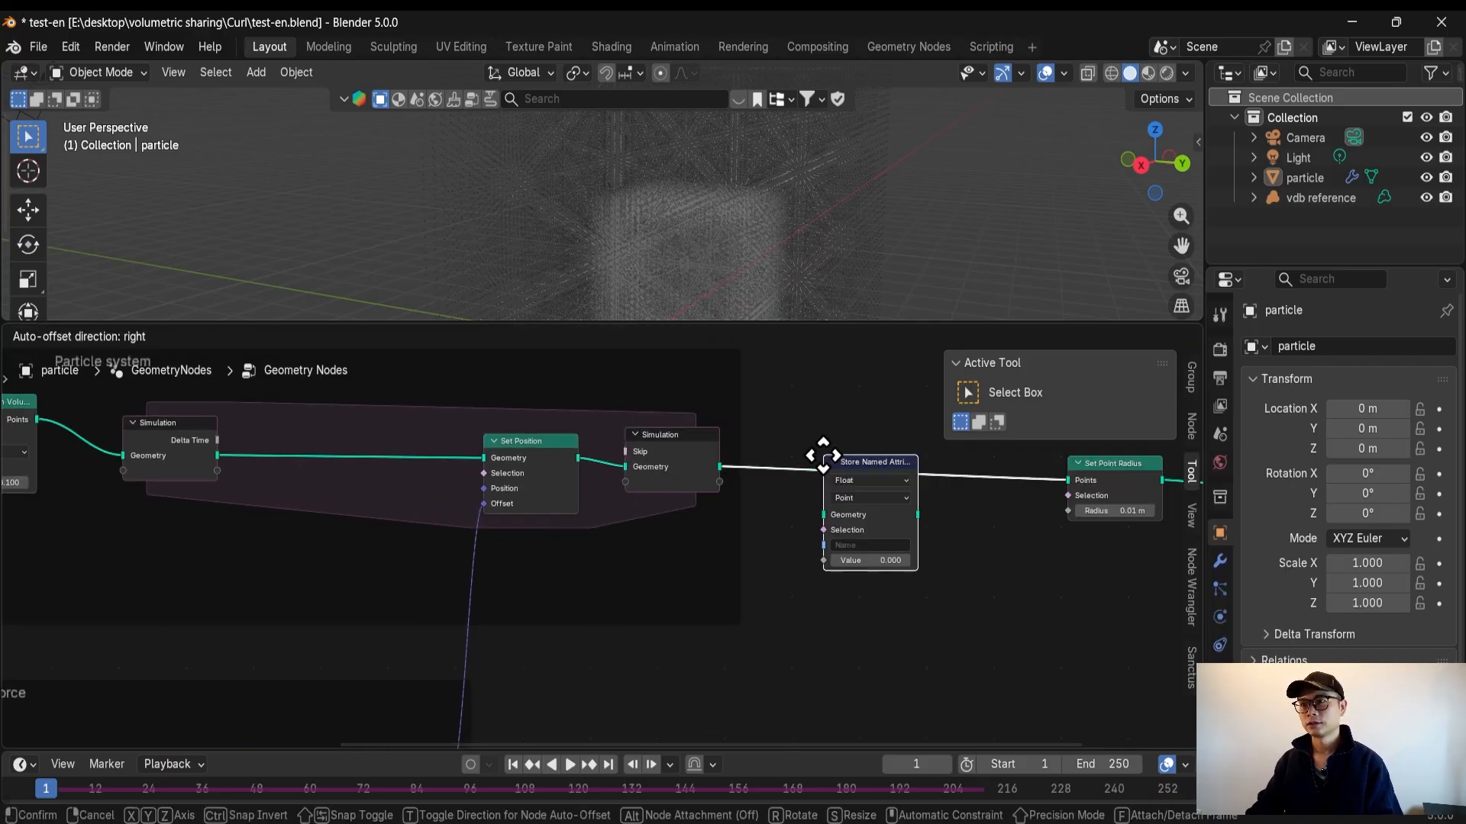
pyautogui.click(869, 449)
# Connect the force branch's Scale vector output to the Value input of Store Named Attribute
pyautogui.moveTo(889, 498); pyautogui.dragTo(686, 468, button='middle')
pyautogui.scroll(3, 753, 505)
pyautogui.scroll(-2, 716, 432)
pyautogui.moveTo(607, 579); pyautogui.dragTo(611, 546, button='middle')
pyautogui.moveTo(286, 701); pyautogui.dragTo(706, 477)
pyautogui.scroll(1, 706, 477)
pyautogui.moveTo(706, 477); pyautogui.dragTo(745, 416, button='middle')
pyautogui.scroll(-1, 717, 451)
pyautogui.scroll(1, 658, 466)
pyautogui.scroll(-4, 628, 534)
# Name the stored attribute velocity, matching the grid name used in Get Named Grid
pyautogui.moveTo(252, 609); pyautogui.dragTo(735, 538, button='middle')
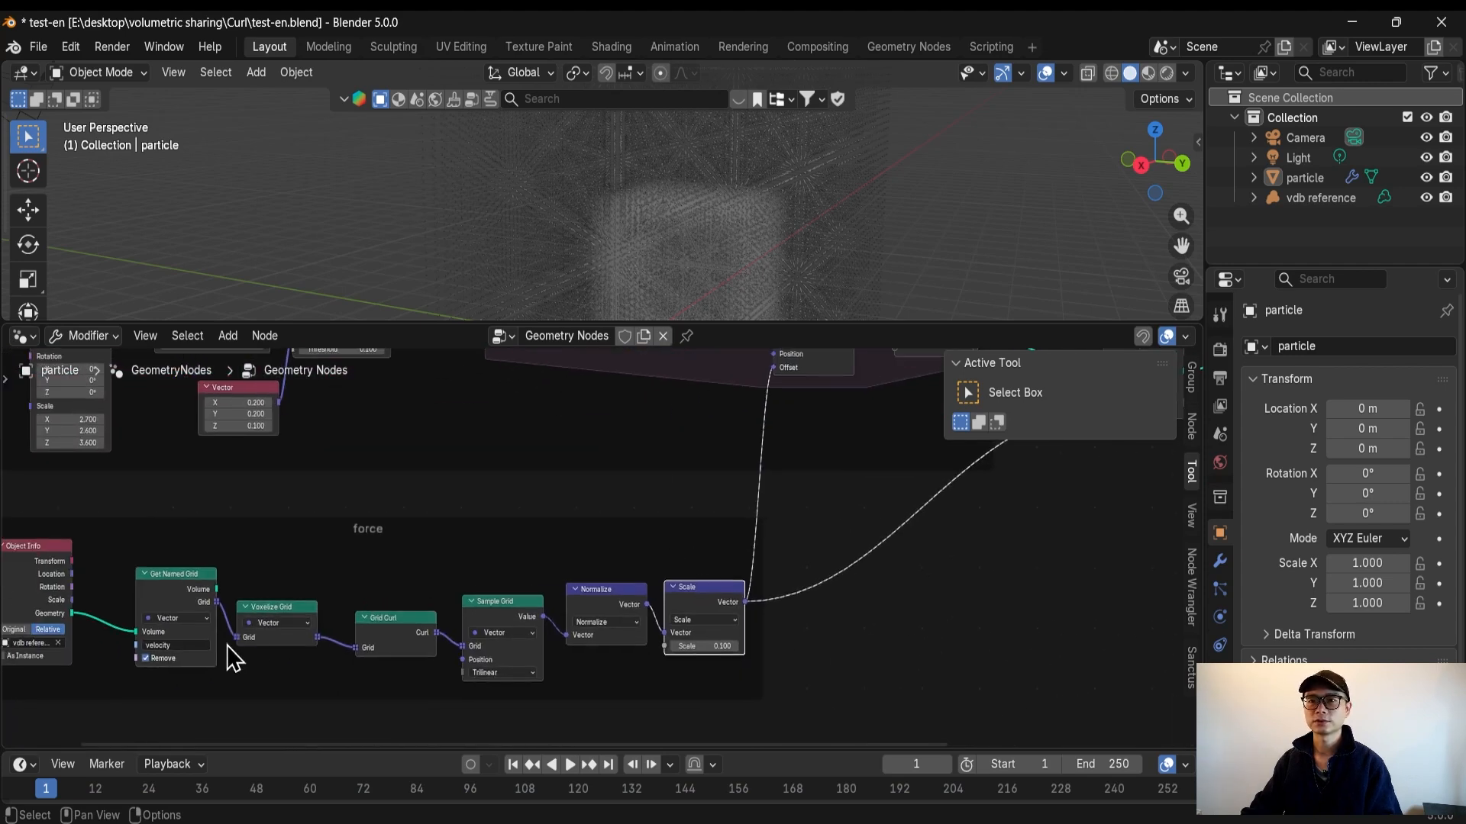
pyautogui.click(171, 646)
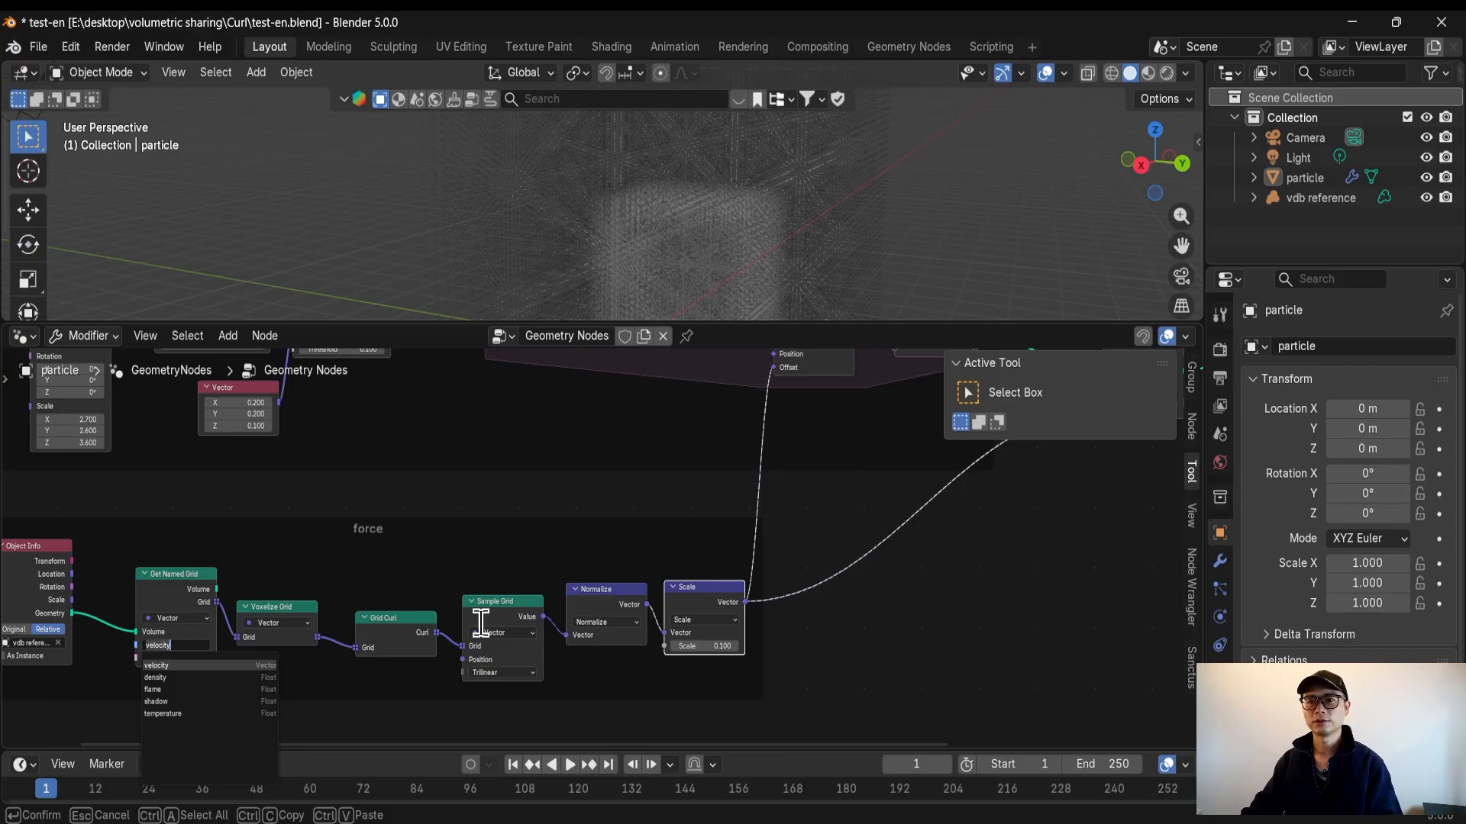
pyautogui.click(1005, 551)
pyautogui.moveTo(1005, 551); pyautogui.dragTo(562, 716, button='middle')
pyautogui.scroll(3, 668, 577)
pyautogui.moveTo(667, 578); pyautogui.dragTo(496, 670, button='middle')
pyautogui.scroll(2, 527, 659)
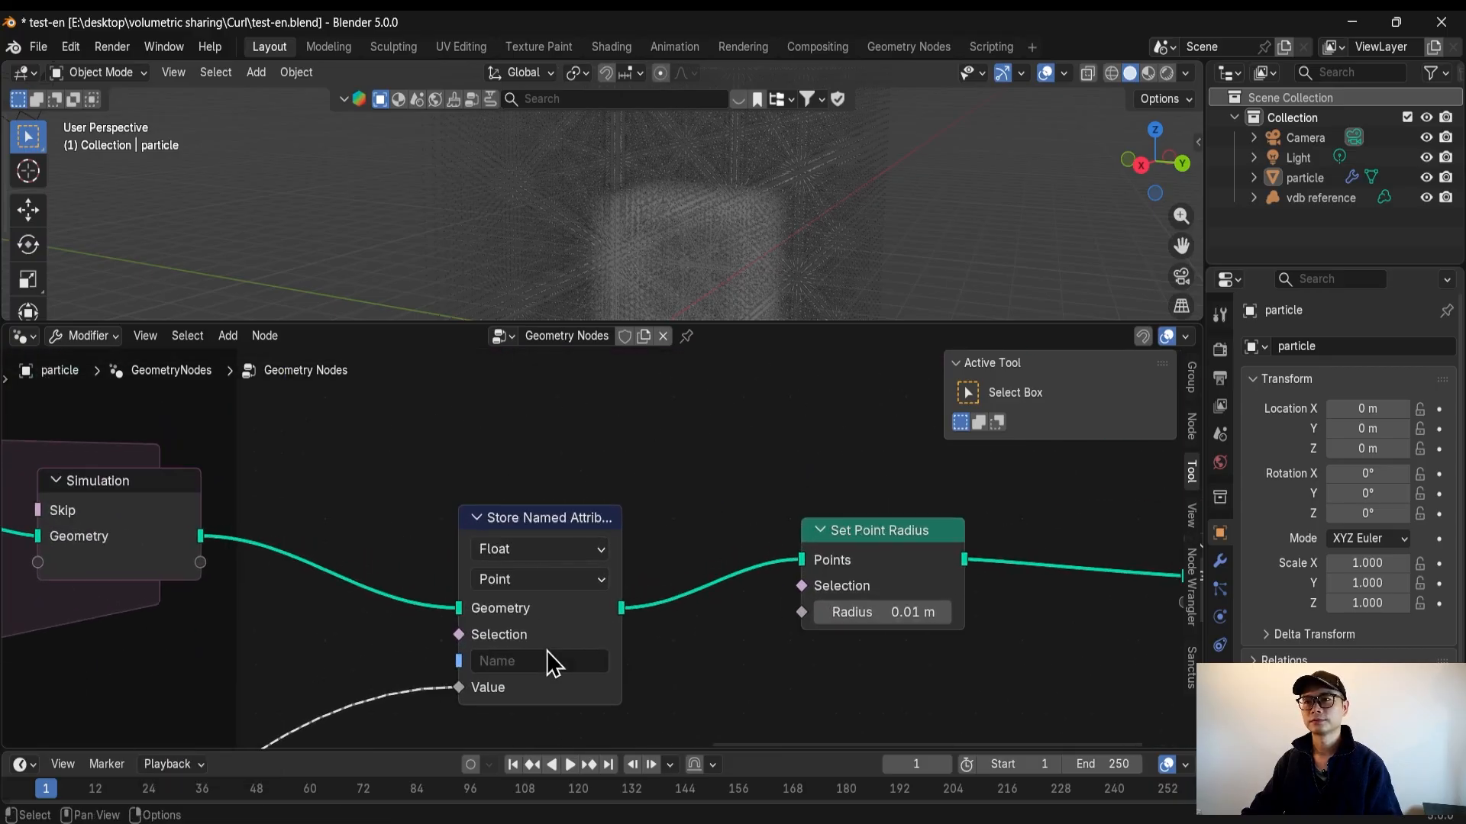
pyautogui.click(547, 661)
pyautogui.write('velocity')
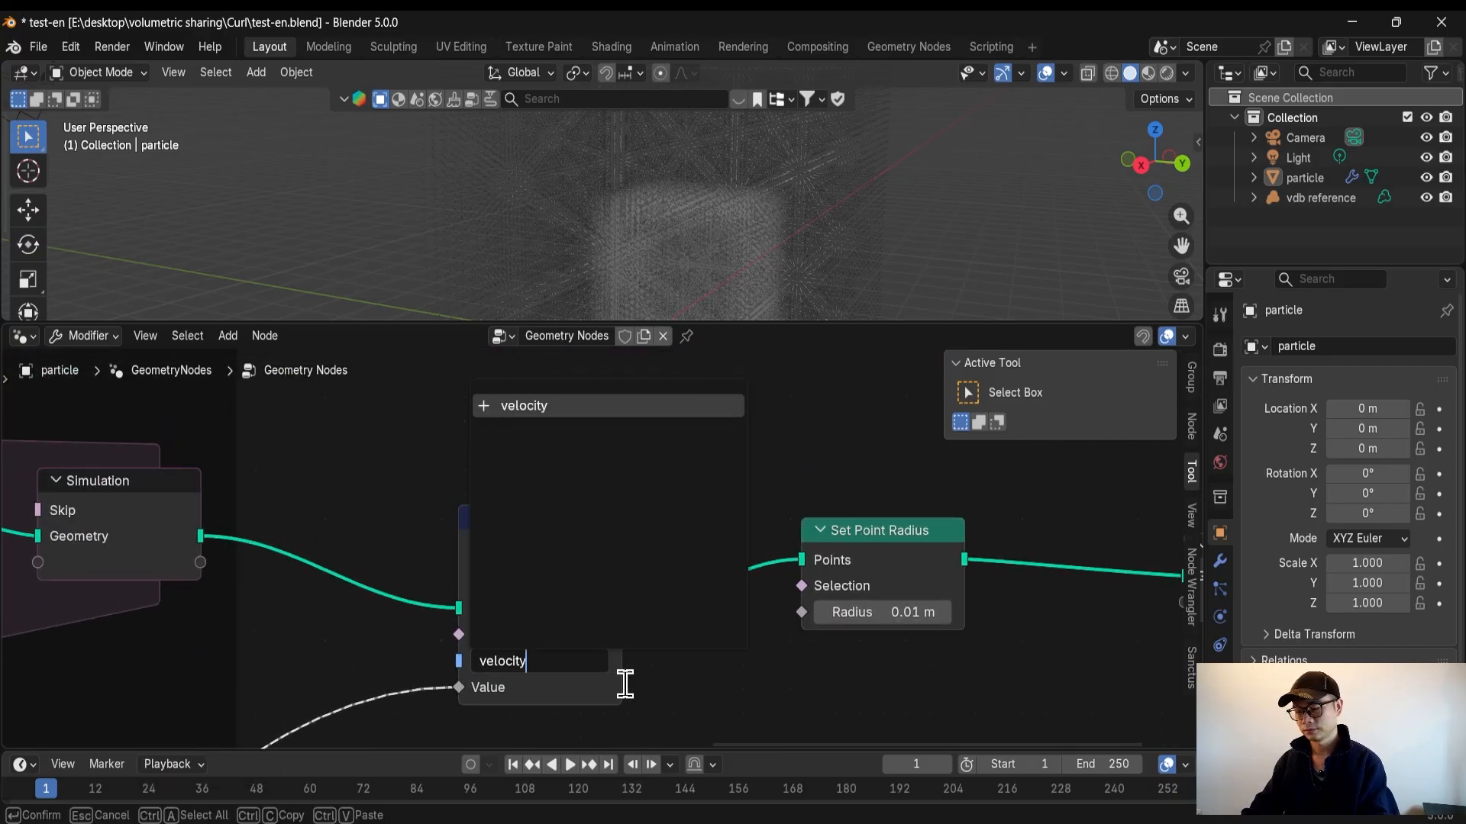
pyautogui.press('Return')
# Set the Store Named Attribute data type to Vector
pyautogui.moveTo(600, 633); pyautogui.dragTo(557, 626, button='middle')
pyautogui.click(515, 532)
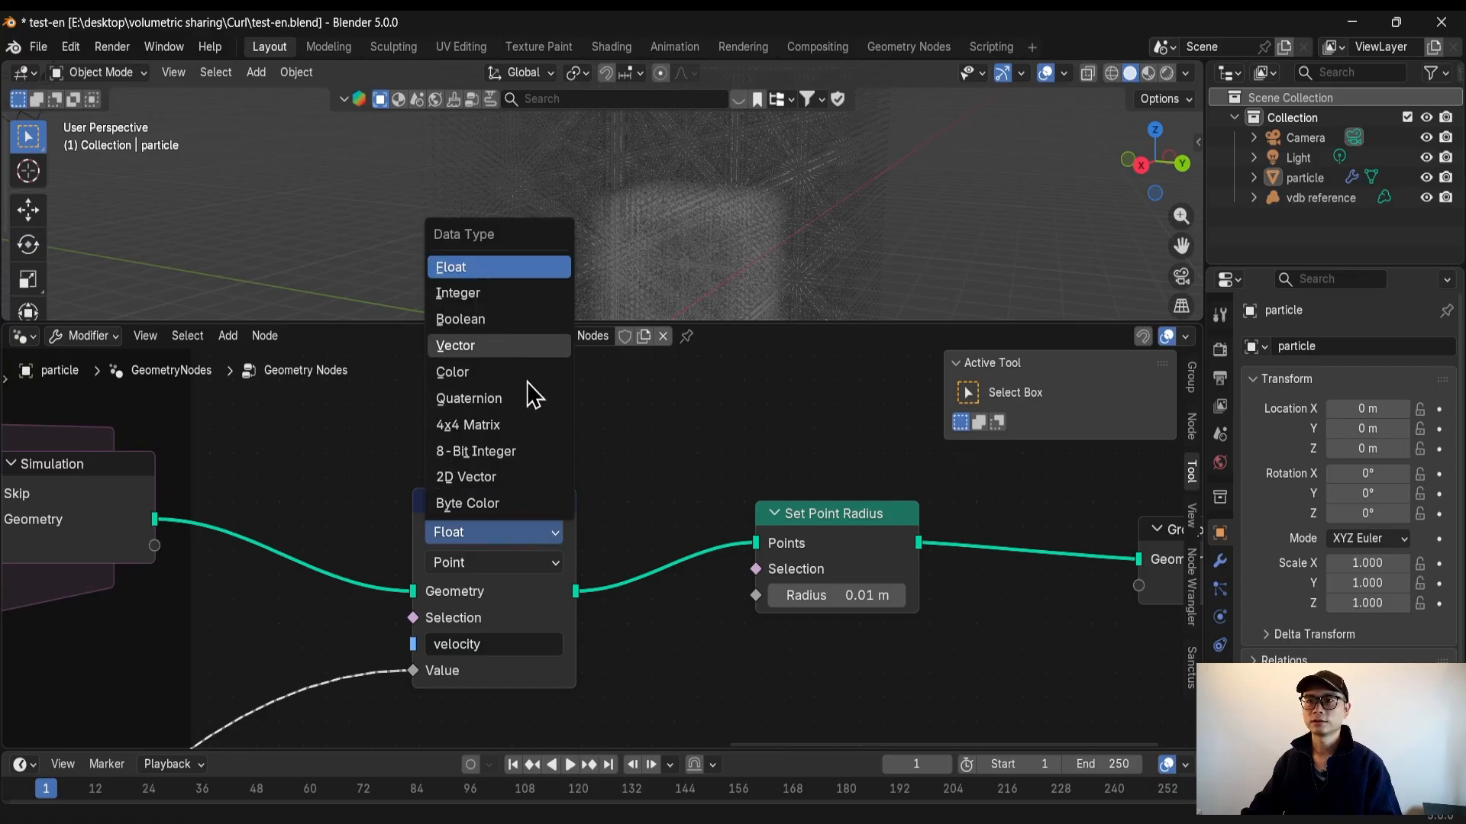
pyautogui.click(496, 346)
pyautogui.moveTo(650, 588); pyautogui.dragTo(612, 571, button='middle')
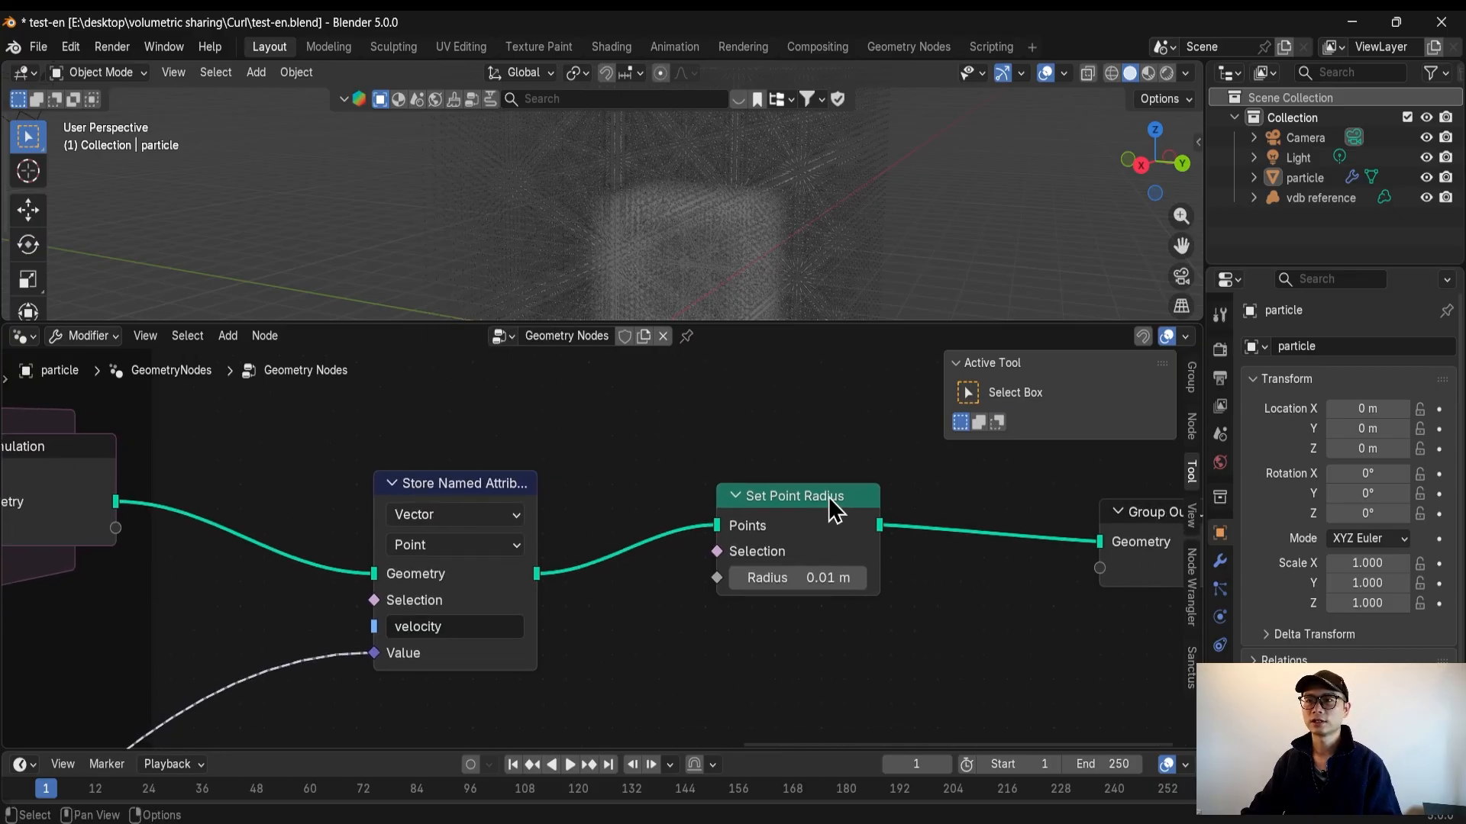
# Move Set Point Radius farther away and insert a Delete Geometry node between Store Named Attribute and it
pyautogui.moveTo(829, 500); pyautogui.dragTo(995, 518)
pyautogui.moveTo(617, 528); pyautogui.dragTo(500, 506, button='middle')
pyautogui.moveTo(1008, 515); pyautogui.dragTo(1143, 530)
pyautogui.moveTo(536, 609); pyautogui.dragTo(589, 573, button='middle')
pyautogui.hotkey('shift', 'a')
pyautogui.write('del')
pyautogui.press('Return')
pyautogui.click(724, 540)
pyautogui.moveTo(642, 596); pyautogui.dragTo(717, 554, button='middle')
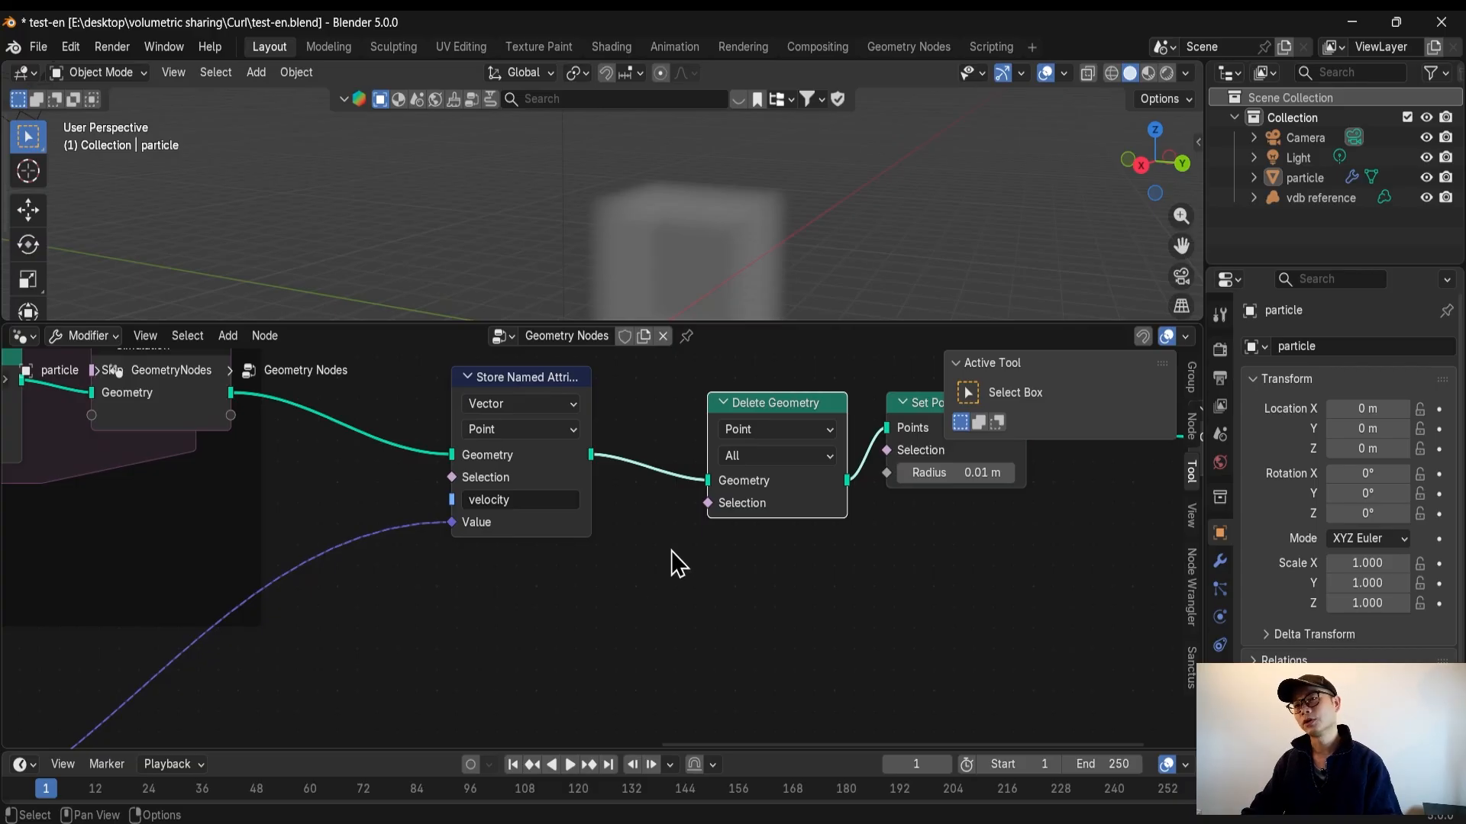
# Add a Named Attribute node below Store Named Attribute and make it read the velocity attribute as a Vector
pyautogui.hotkey('shift', 'a')
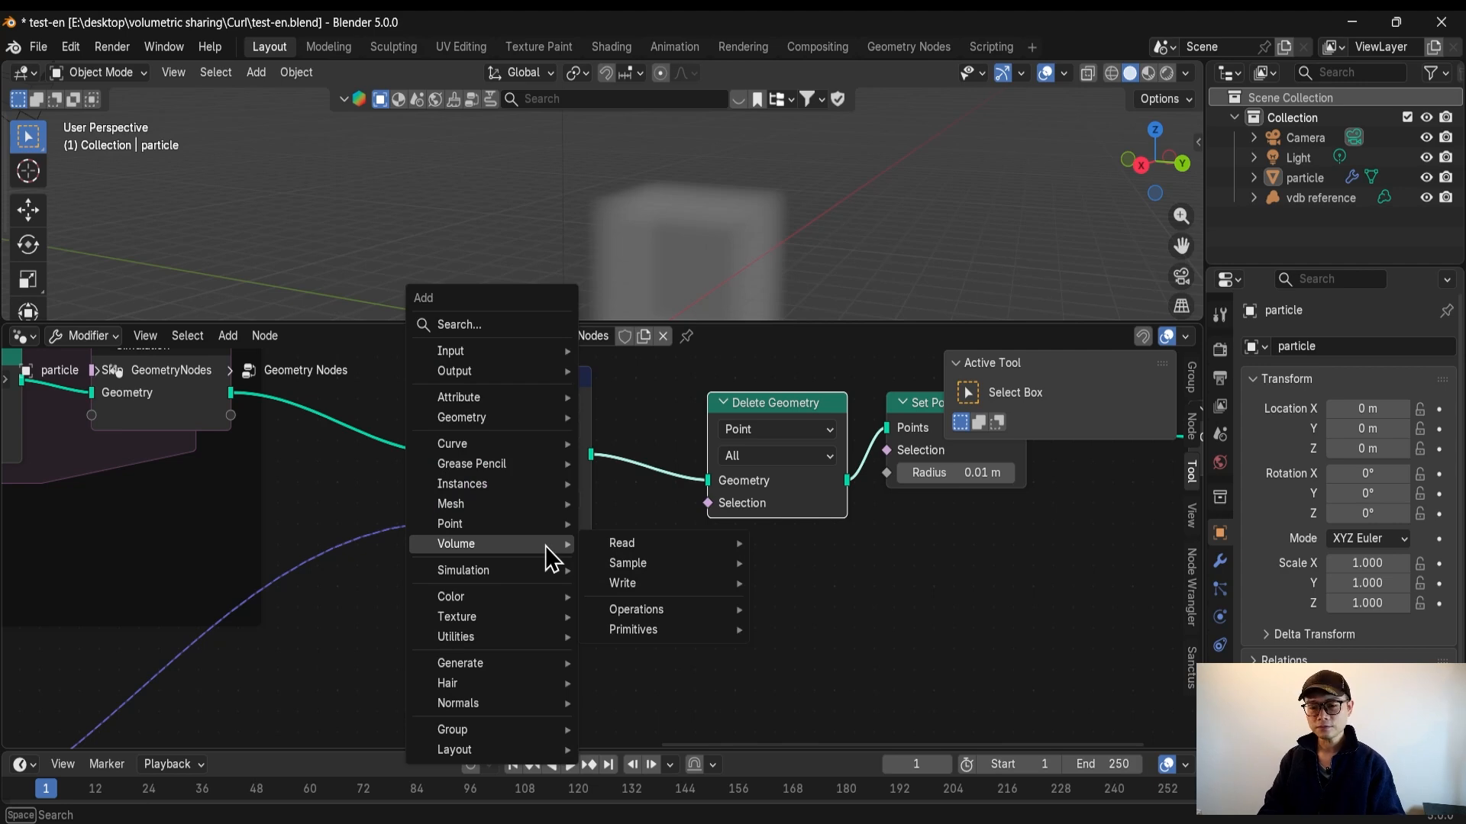
pyautogui.write('att')
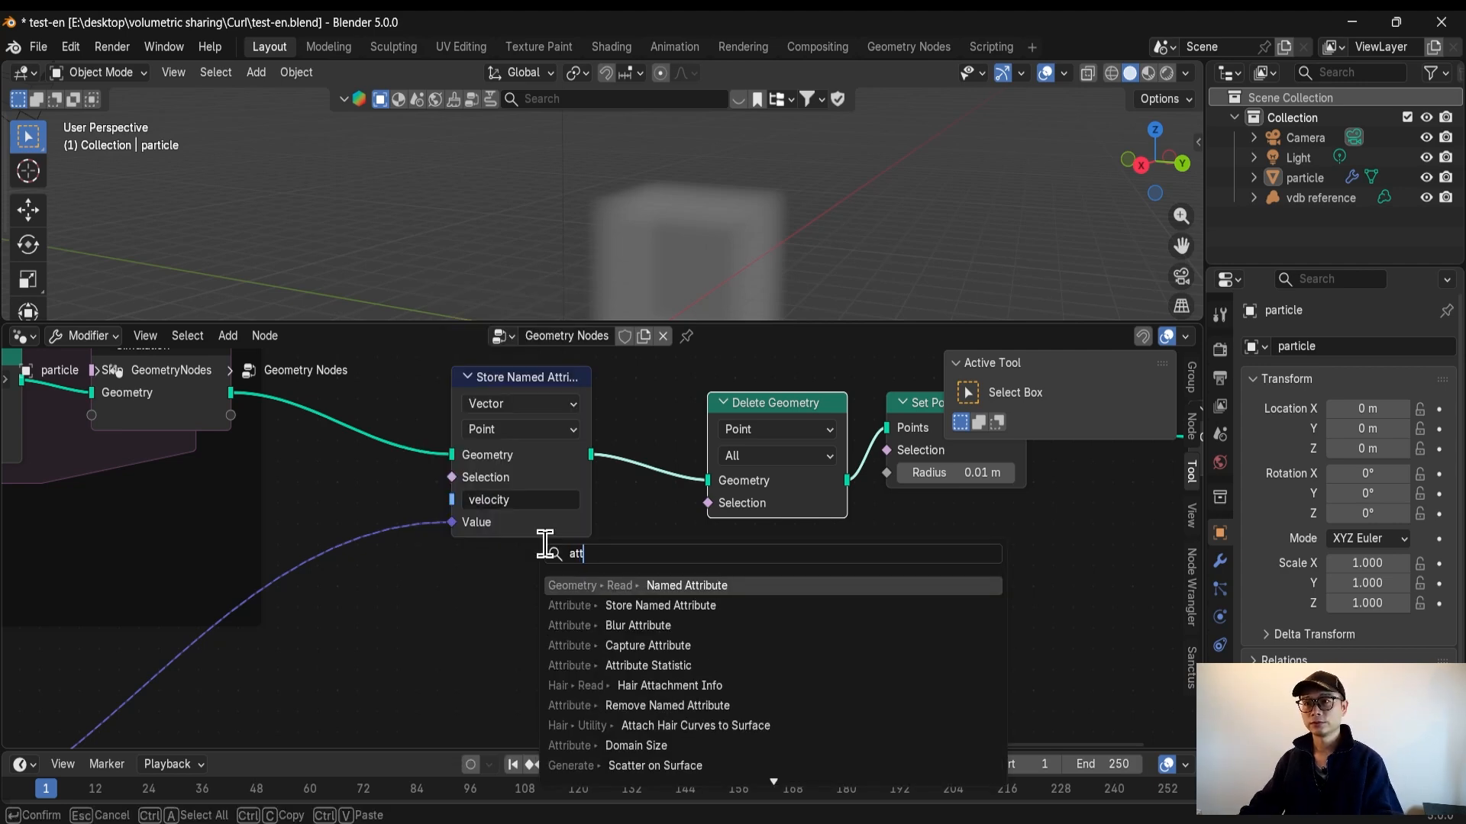
pyautogui.press('Return')
pyautogui.click(501, 625)
pyautogui.moveTo(562, 611); pyautogui.dragTo(568, 497, button='middle')
pyautogui.click(579, 593)
pyautogui.click(569, 715)
pyautogui.click(580, 615)
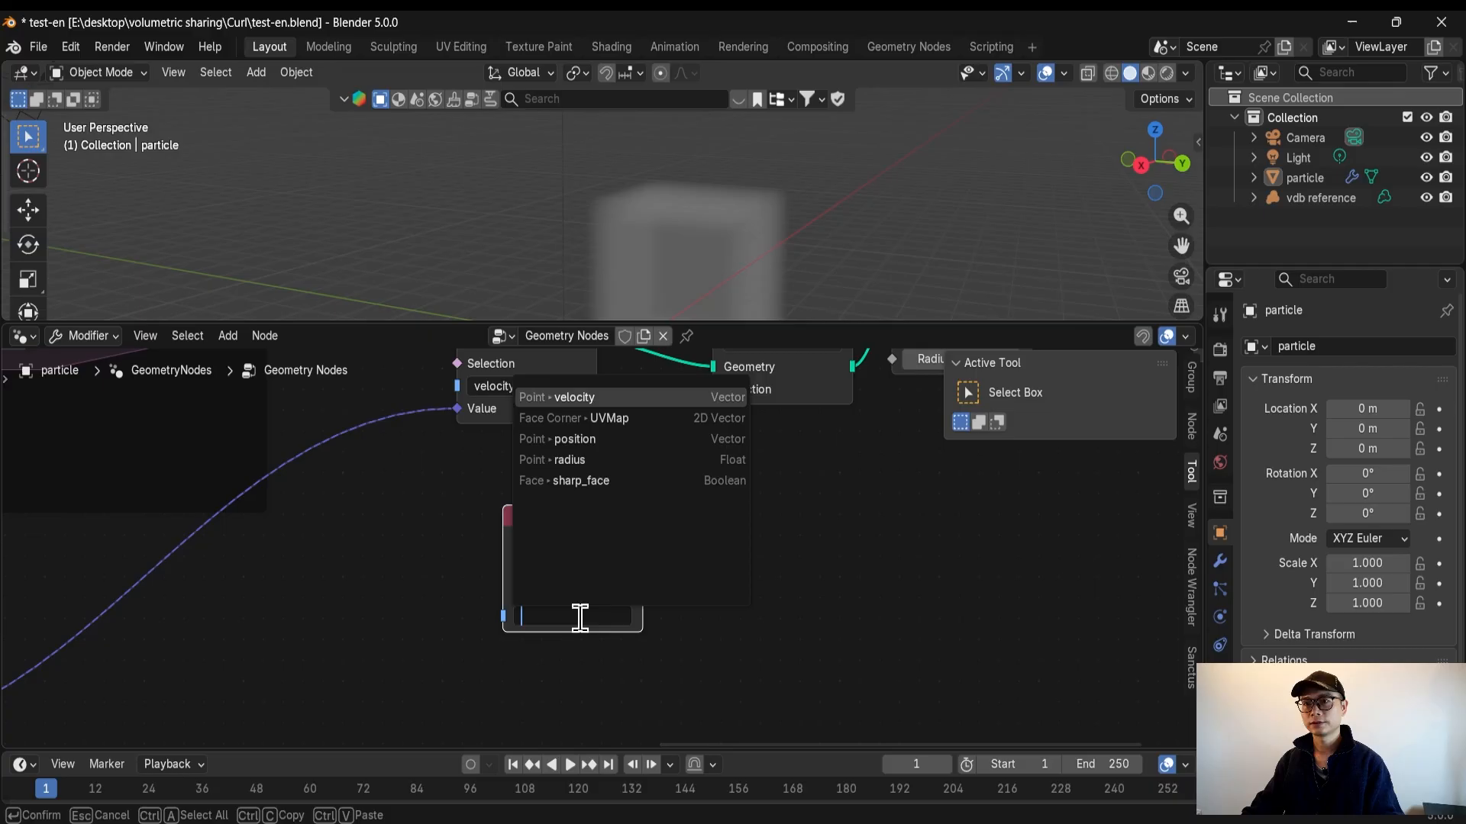
pyautogui.click(627, 394)
# Add an Equal compare node from the Named Attribute output and set its input type to Float
pyautogui.moveTo(643, 542); pyautogui.dragTo(687, 552)
pyautogui.write('comp')
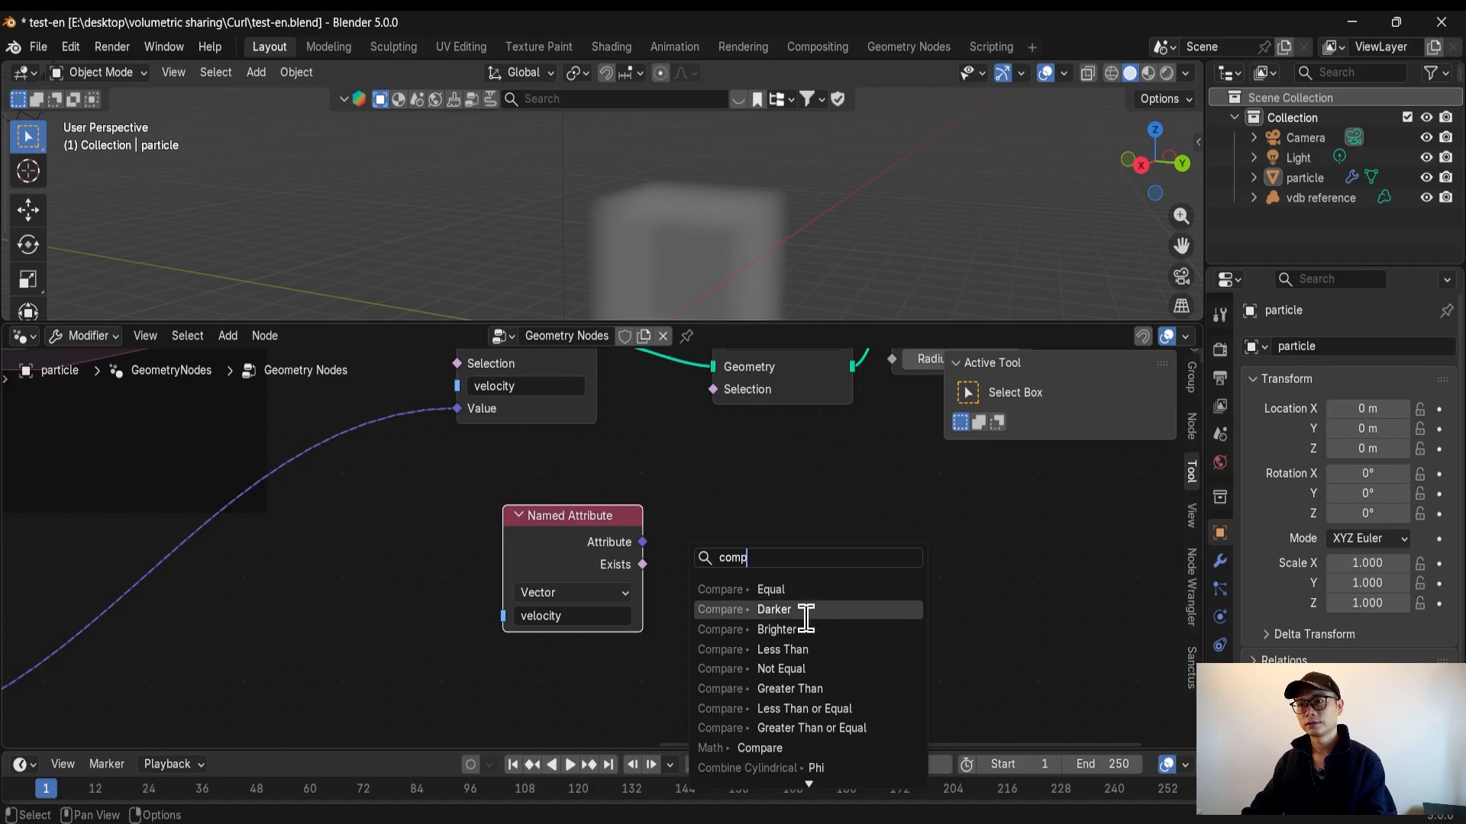
pyautogui.click(819, 589)
pyautogui.click(751, 549)
pyautogui.moveTo(710, 530); pyautogui.dragTo(762, 523)
pyautogui.click(757, 556)
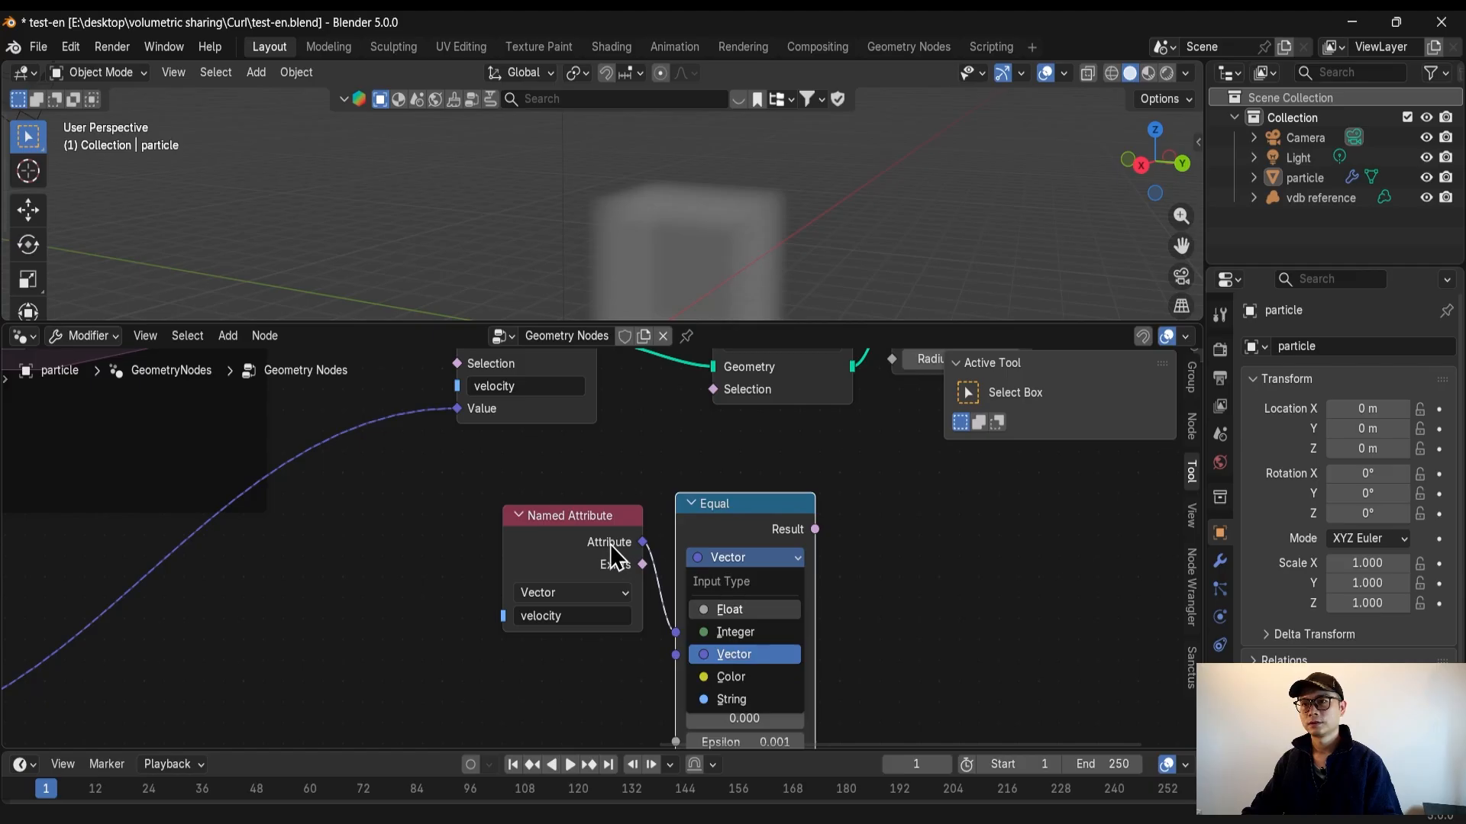
pyautogui.click(729, 609)
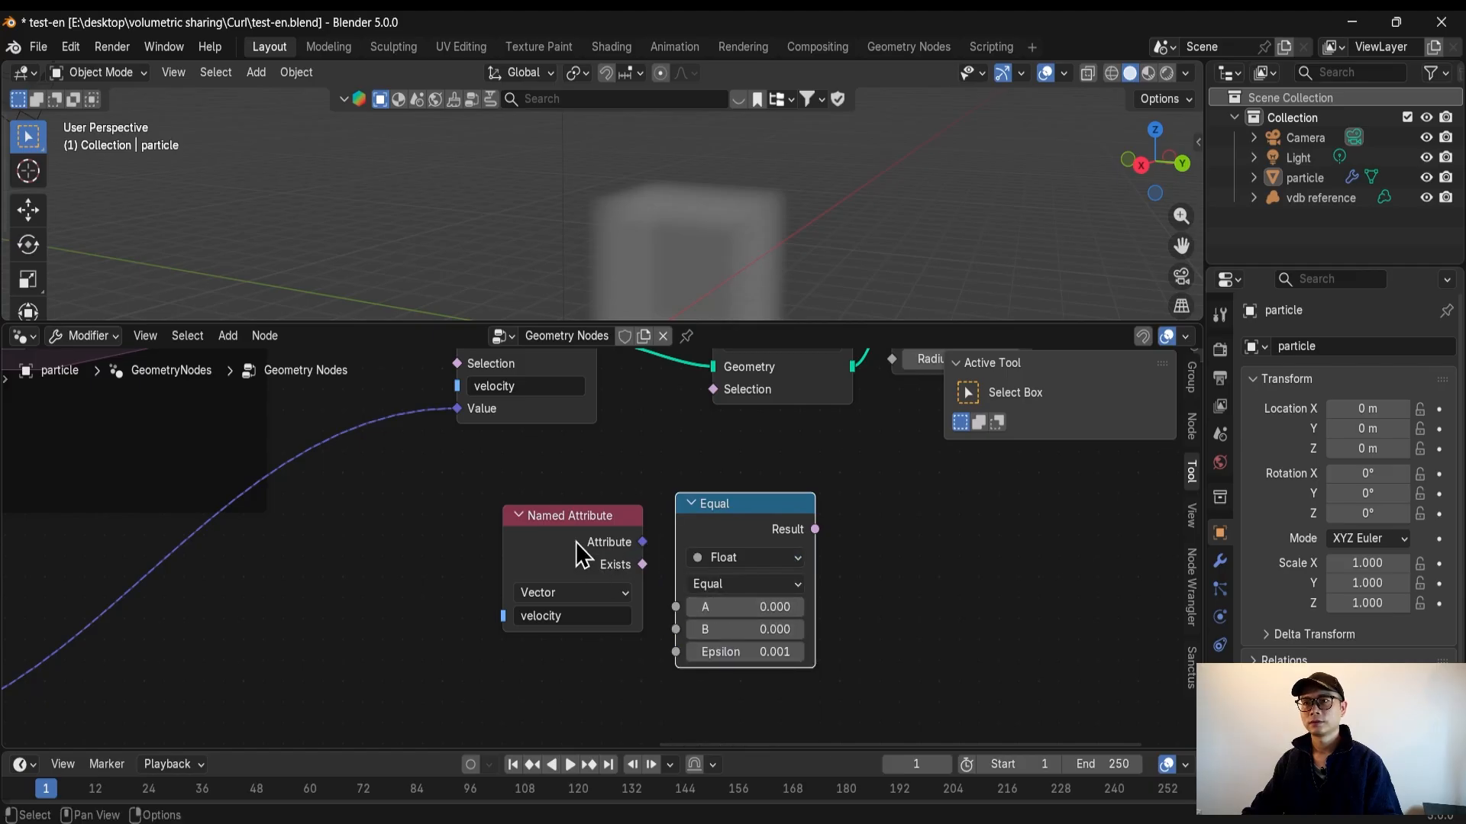
# Set the Named Attribute data type to Float and connect its Attribute output to input A of the Equal node
pyautogui.click(585, 596)
pyautogui.click(565, 642)
pyautogui.moveTo(522, 566); pyautogui.dragTo(490, 608)
pyautogui.moveTo(611, 584); pyautogui.dragTo(674, 610)
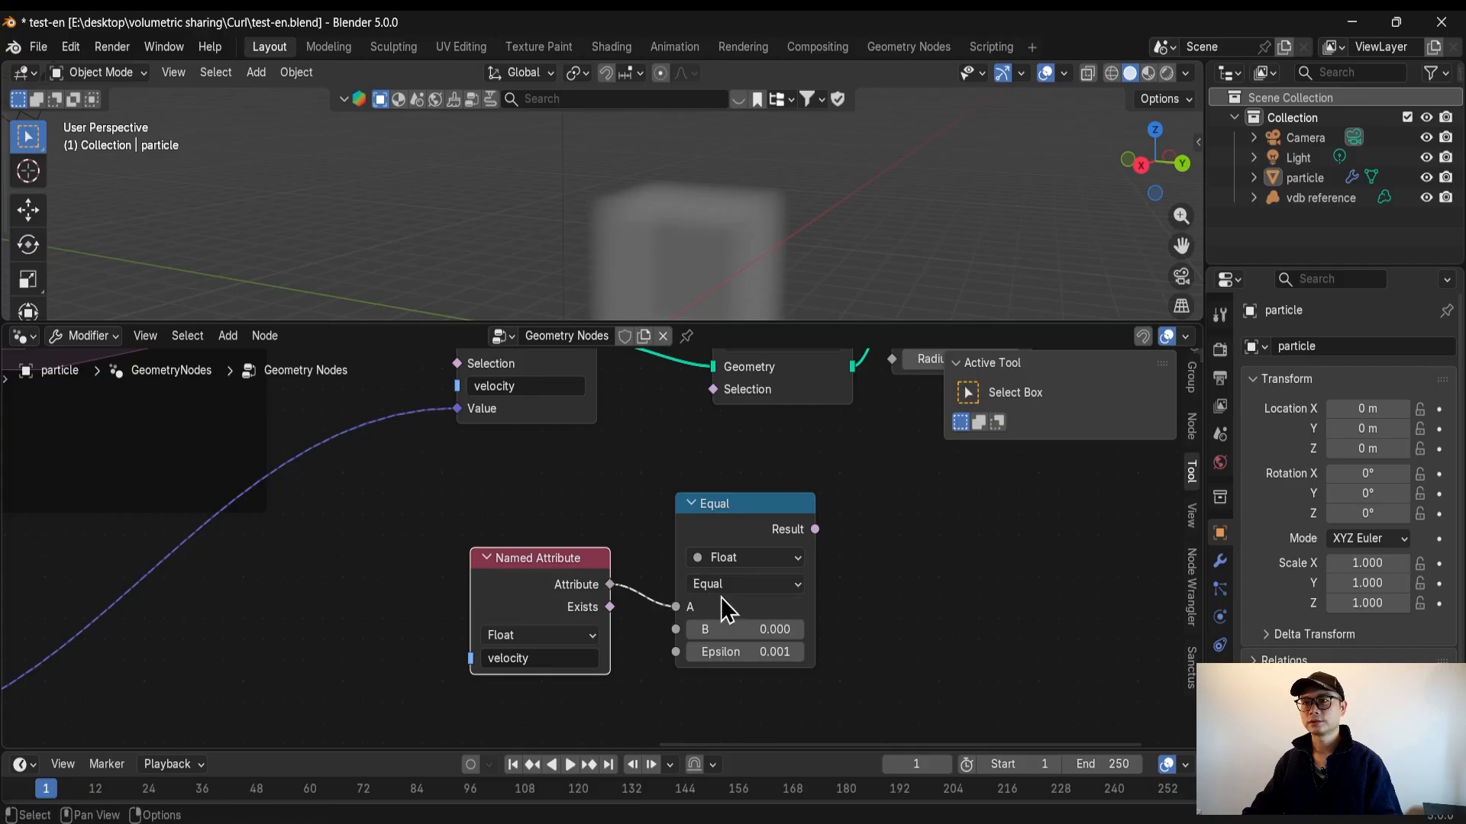
# Connect the compare node's Result to Delete Geometry's Selection and set its operation to Less Than or Equal
pyautogui.moveTo(718, 519); pyautogui.dragTo(564, 569)
pyautogui.moveTo(695, 563); pyautogui.dragTo(713, 390)
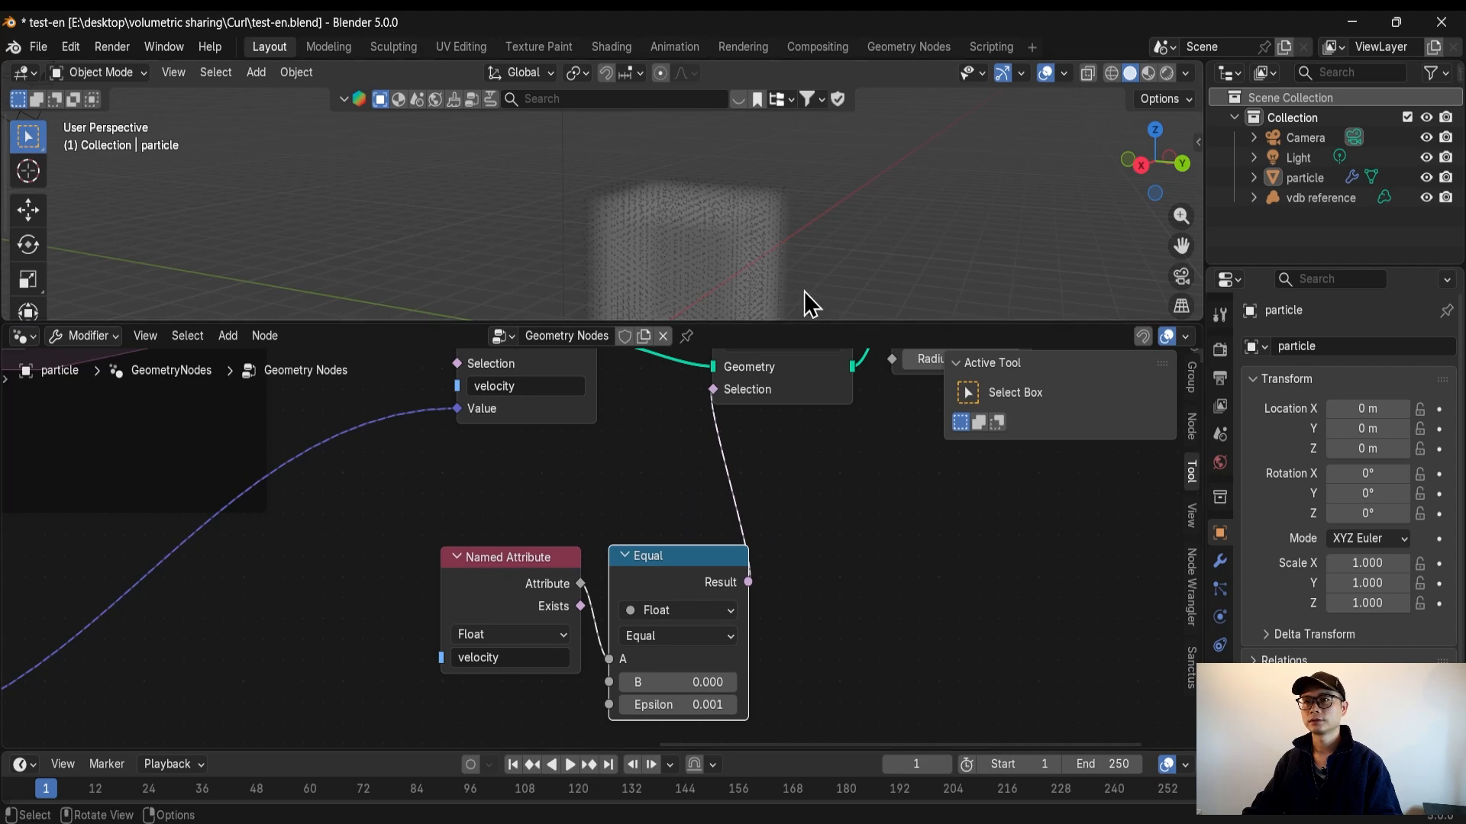
pyautogui.scroll(2, 741, 673)
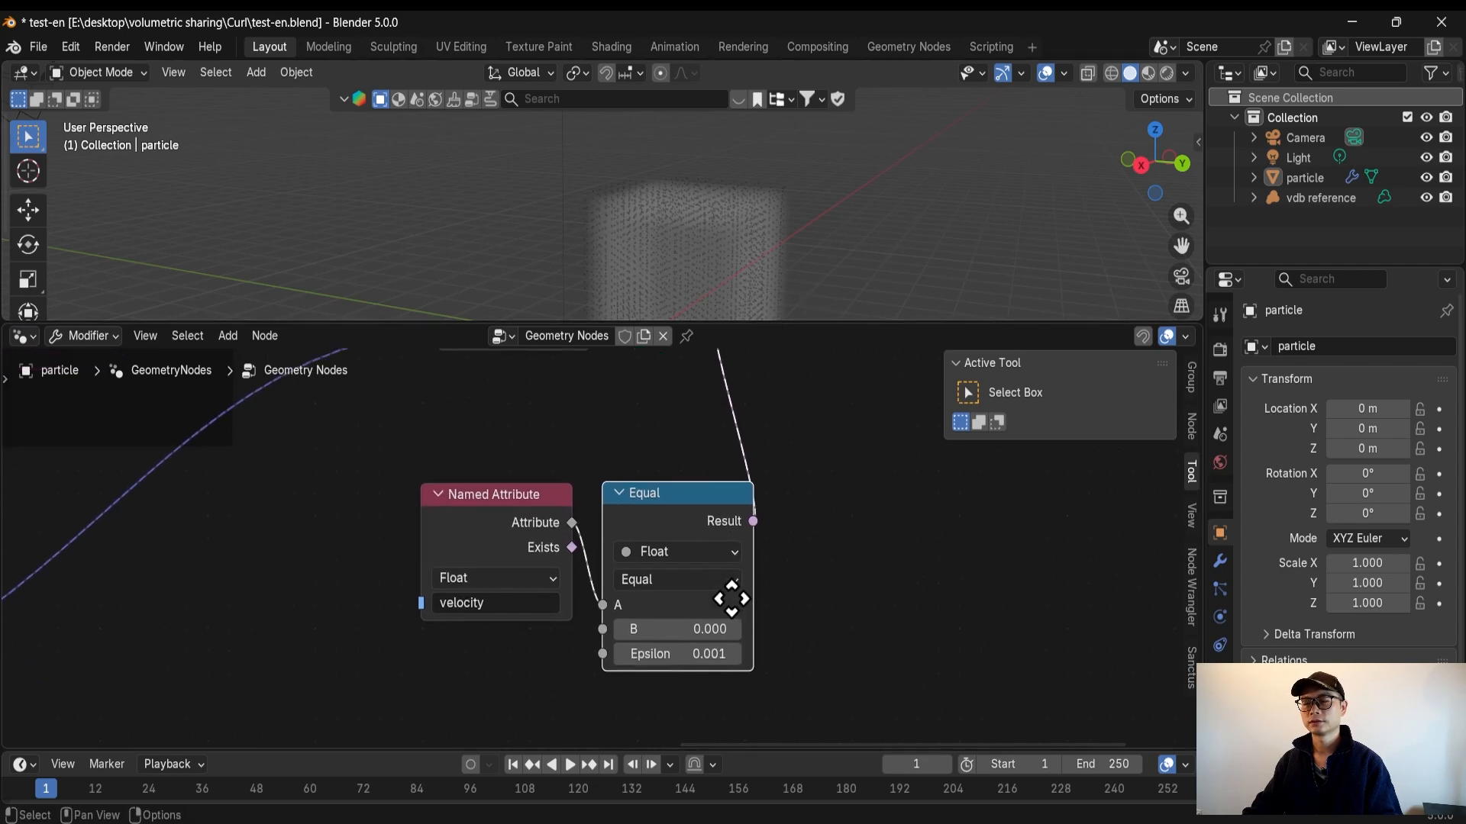
pyautogui.click(691, 590)
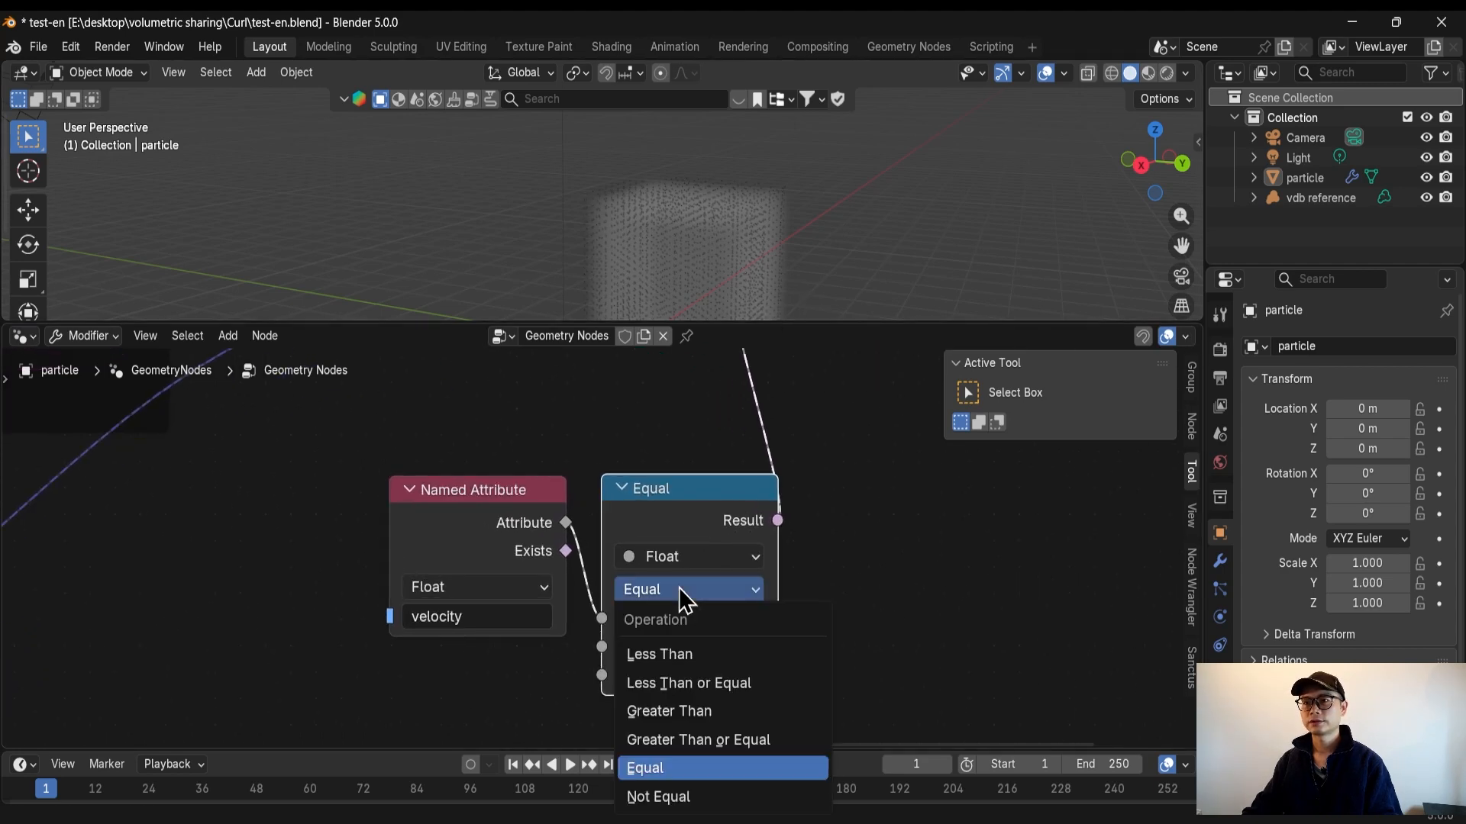
pyautogui.click(737, 683)
pyautogui.scroll(3, 794, 622)
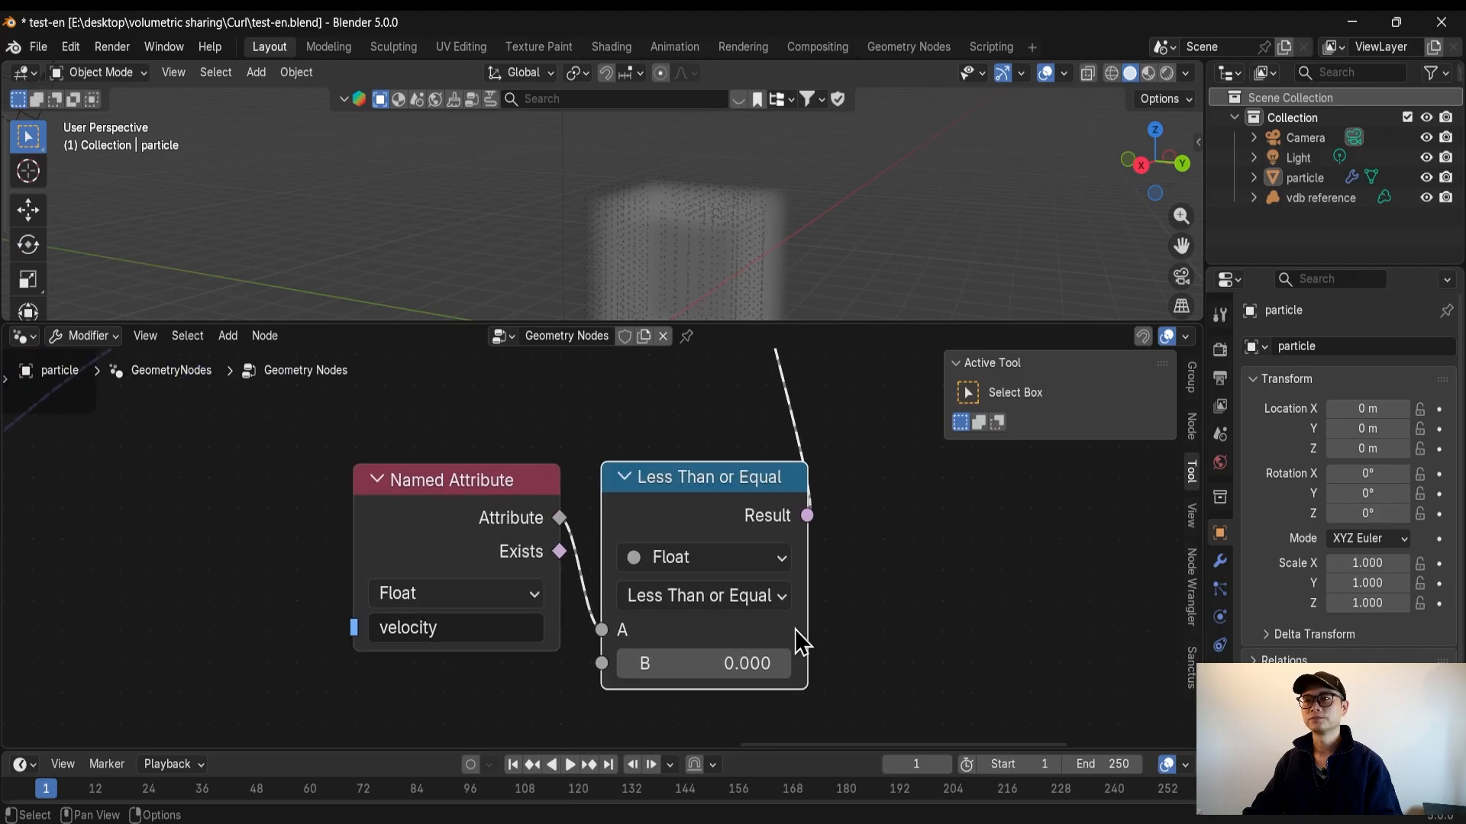
# Save the file and play the simulation, examining the remaining particles up close and from another angle
pyautogui.keyDown('shift'); pyautogui.moveTo(819, 200); pyautogui.dragTo(829, 151, button='middle'); pyautogui.keyUp('shift')
pyautogui.scroll(4, 804, 181)
pyautogui.scroll(-2, 805, 180)
pyautogui.hotkey('ctrl', 's')
pyautogui.press('space')
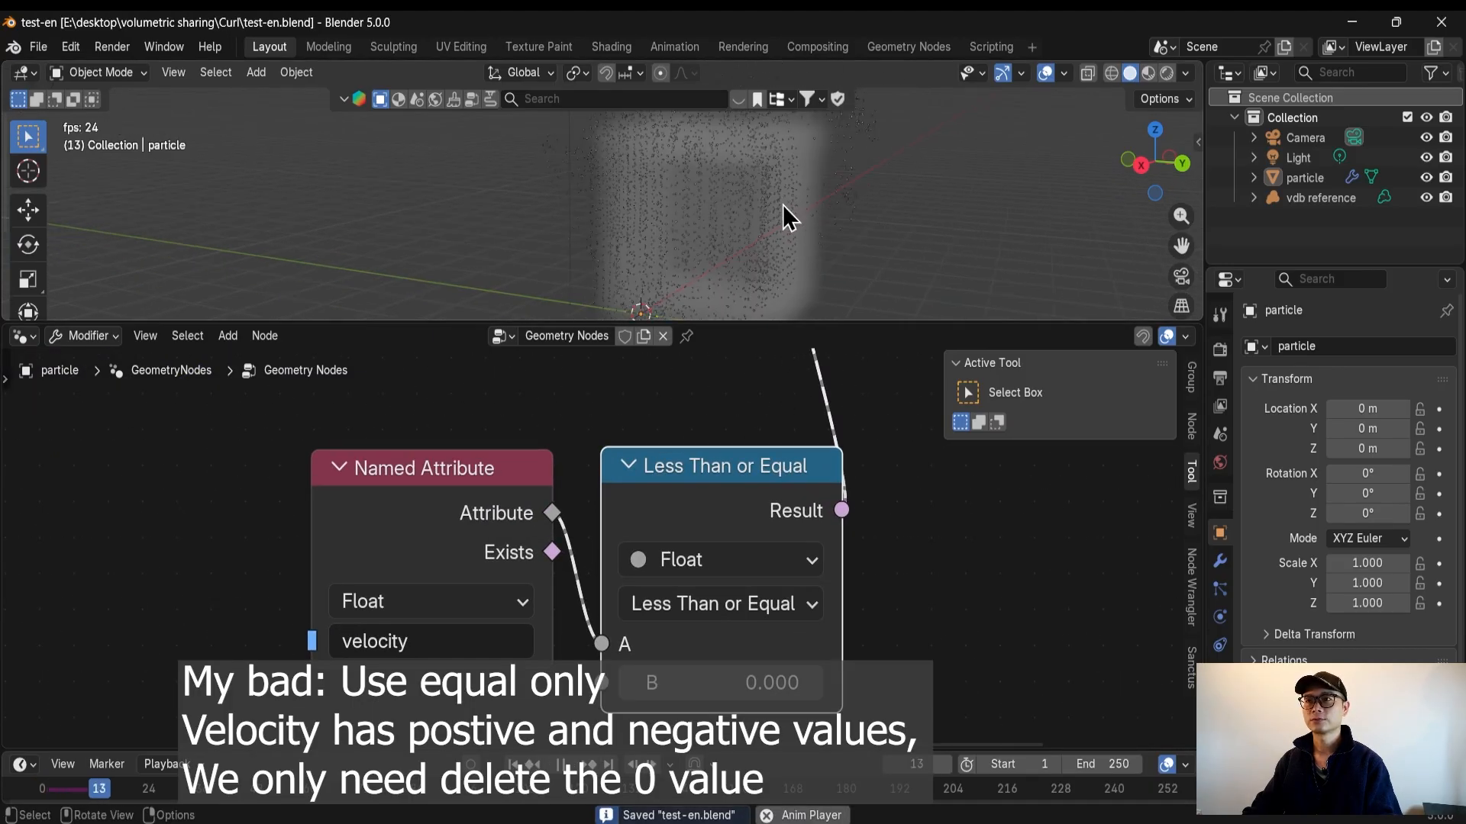
pyautogui.scroll(-2, 795, 217)
pyautogui.moveTo(794, 216); pyautogui.dragTo(745, 236, button='middle')
pyautogui.scroll(5, 678, 230)
pyautogui.scroll(-6, 688, 235)
pyautogui.press('space')
pyautogui.scroll(-13, 719, 578)
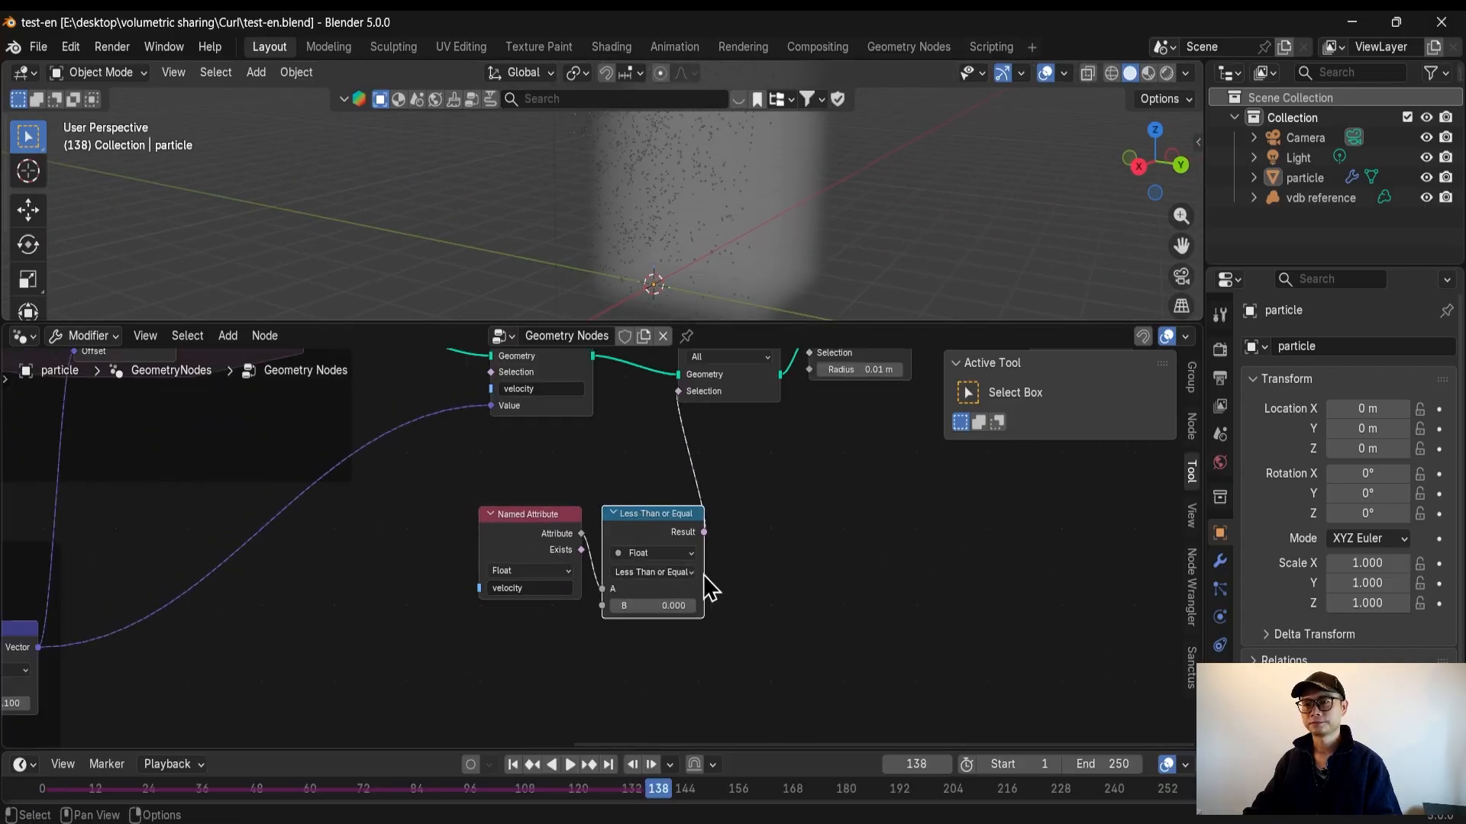
pyautogui.hotkey('ctrl', 's')
# Set X and Y of the Vector node driving the point spacing to 0.05 and save the file
pyautogui.moveTo(661, 534); pyautogui.dragTo(641, 622, button='middle')
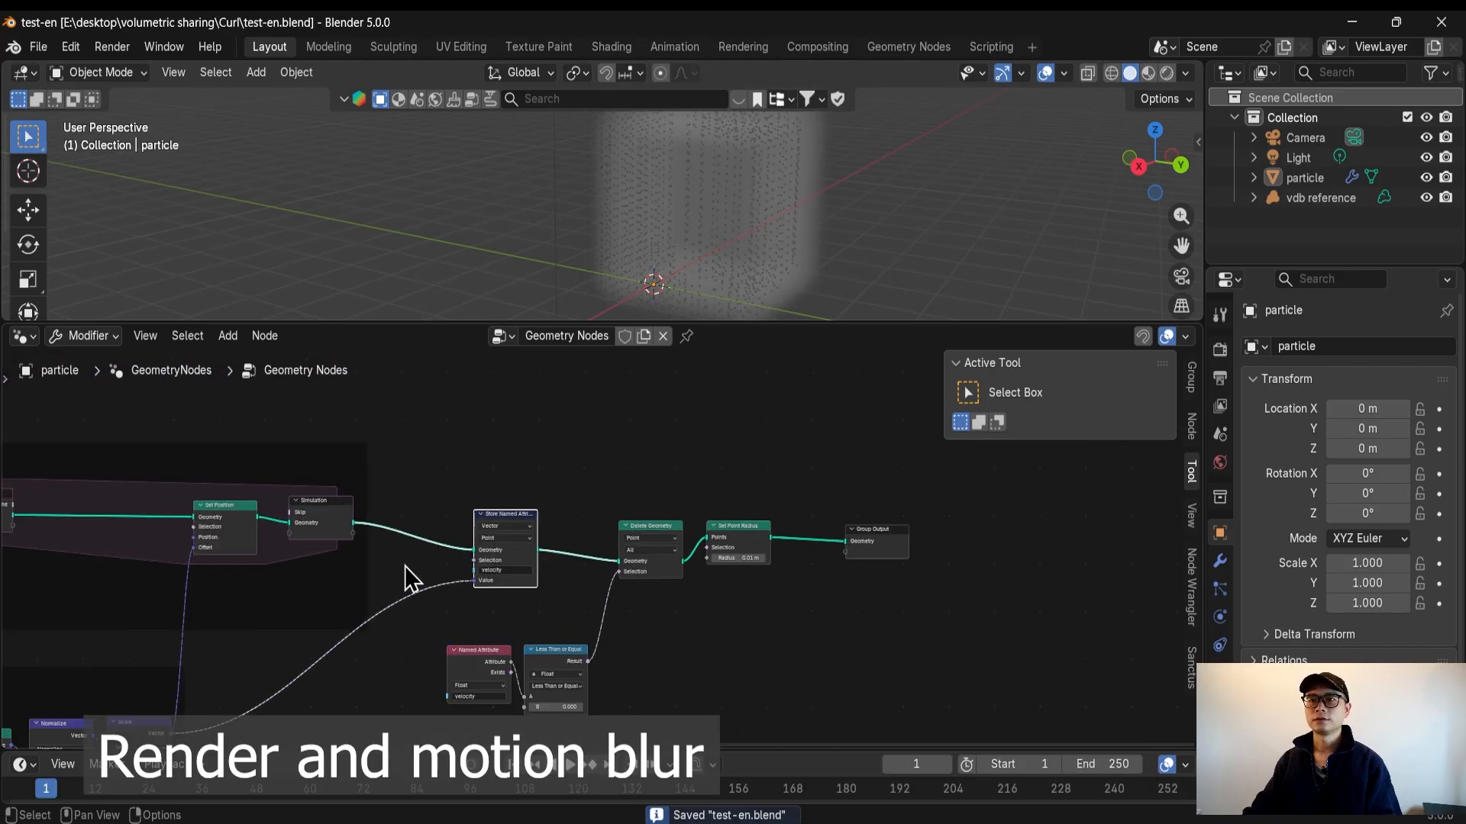
pyautogui.moveTo(404, 566); pyautogui.dragTo(707, 584, button='middle')
pyautogui.scroll(6, 580, 547)
pyautogui.moveTo(549, 548); pyautogui.dragTo(569, 614, button='middle')
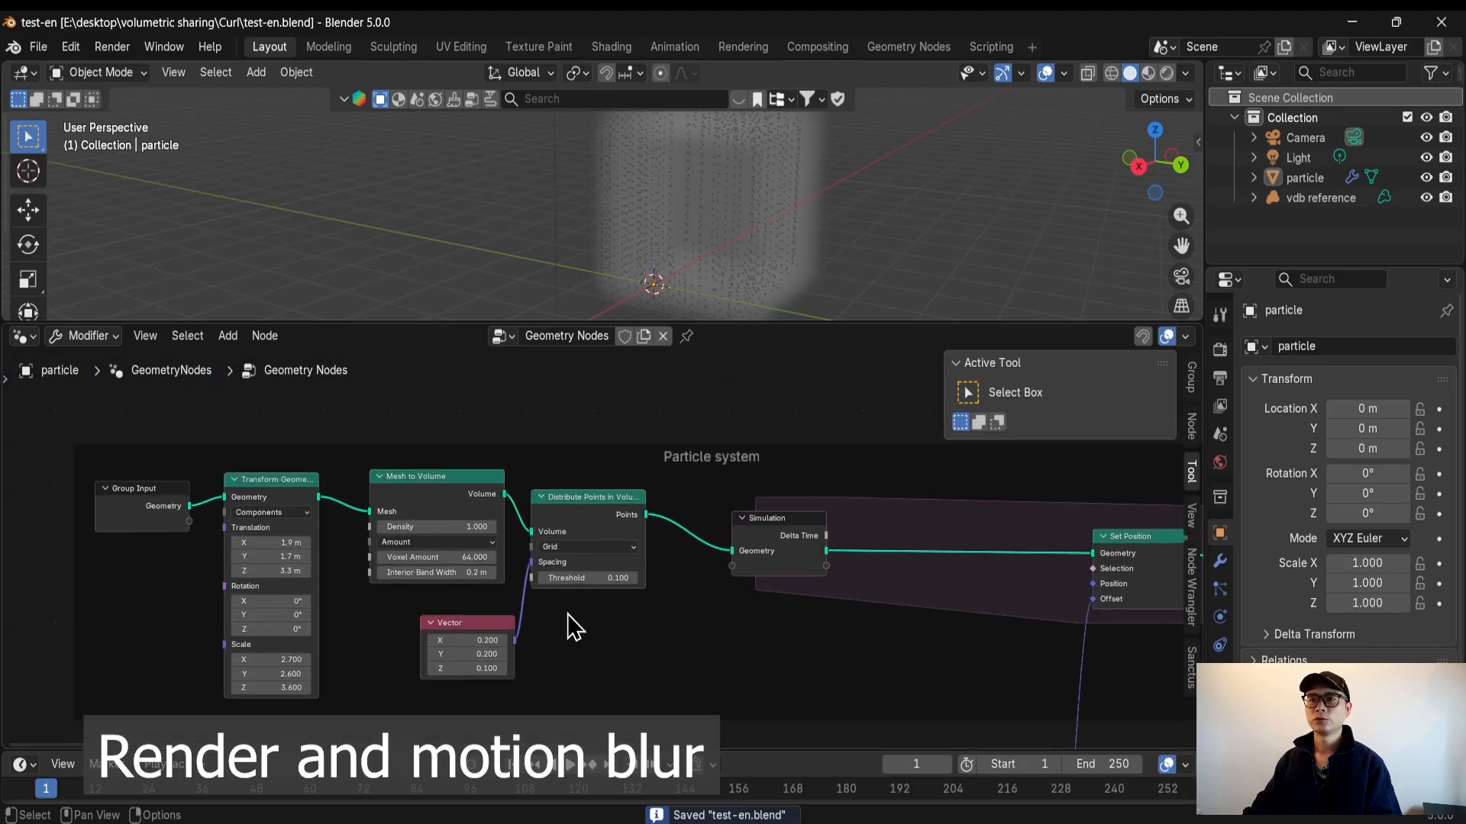
pyautogui.scroll(2, 569, 614)
pyautogui.scroll(-3, 461, 579)
pyautogui.scroll(3, 448, 593)
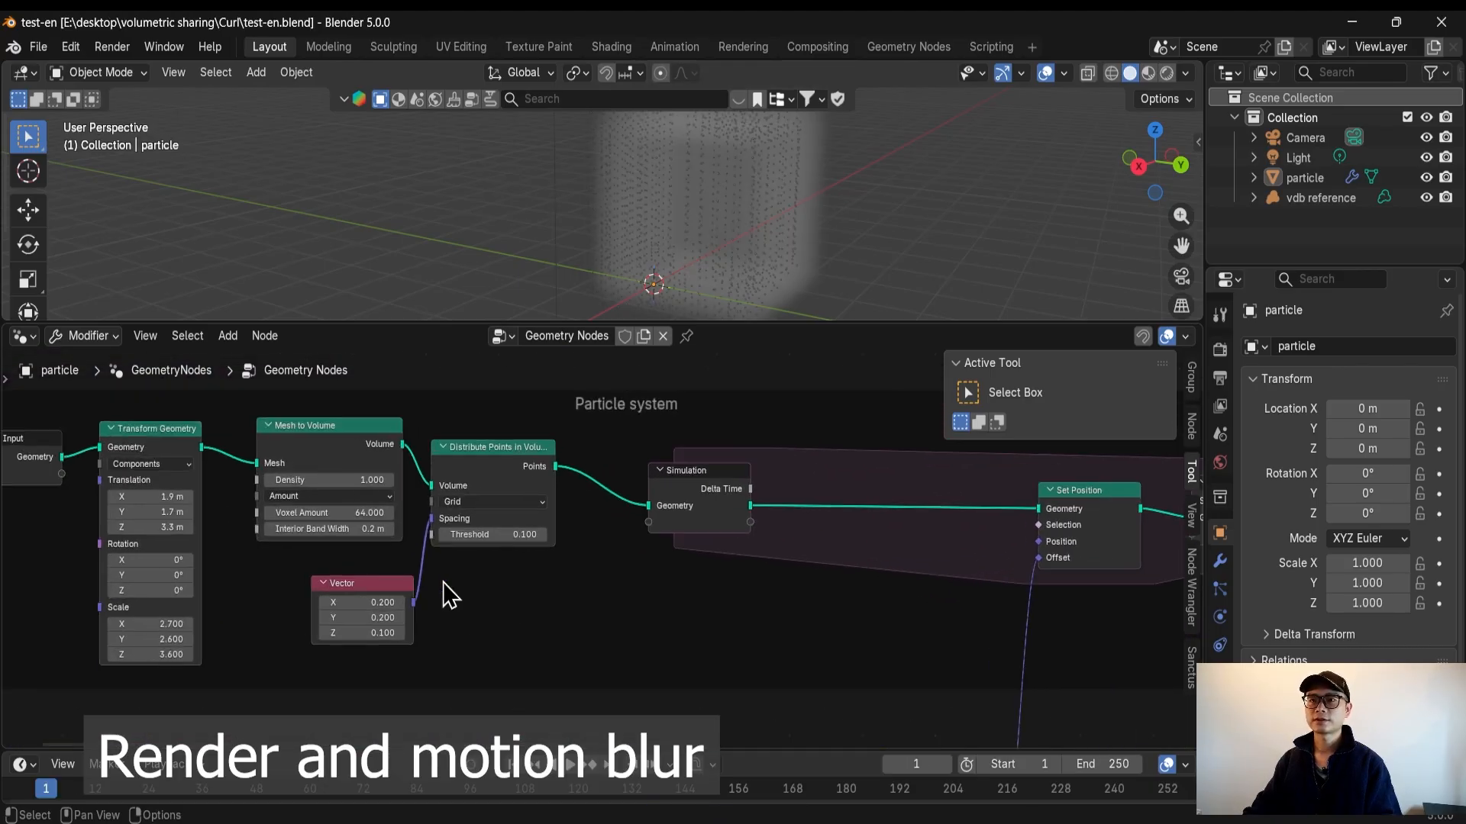
pyautogui.moveTo(491, 602); pyautogui.dragTo(466, 611)
pyautogui.scroll(2, 488, 610)
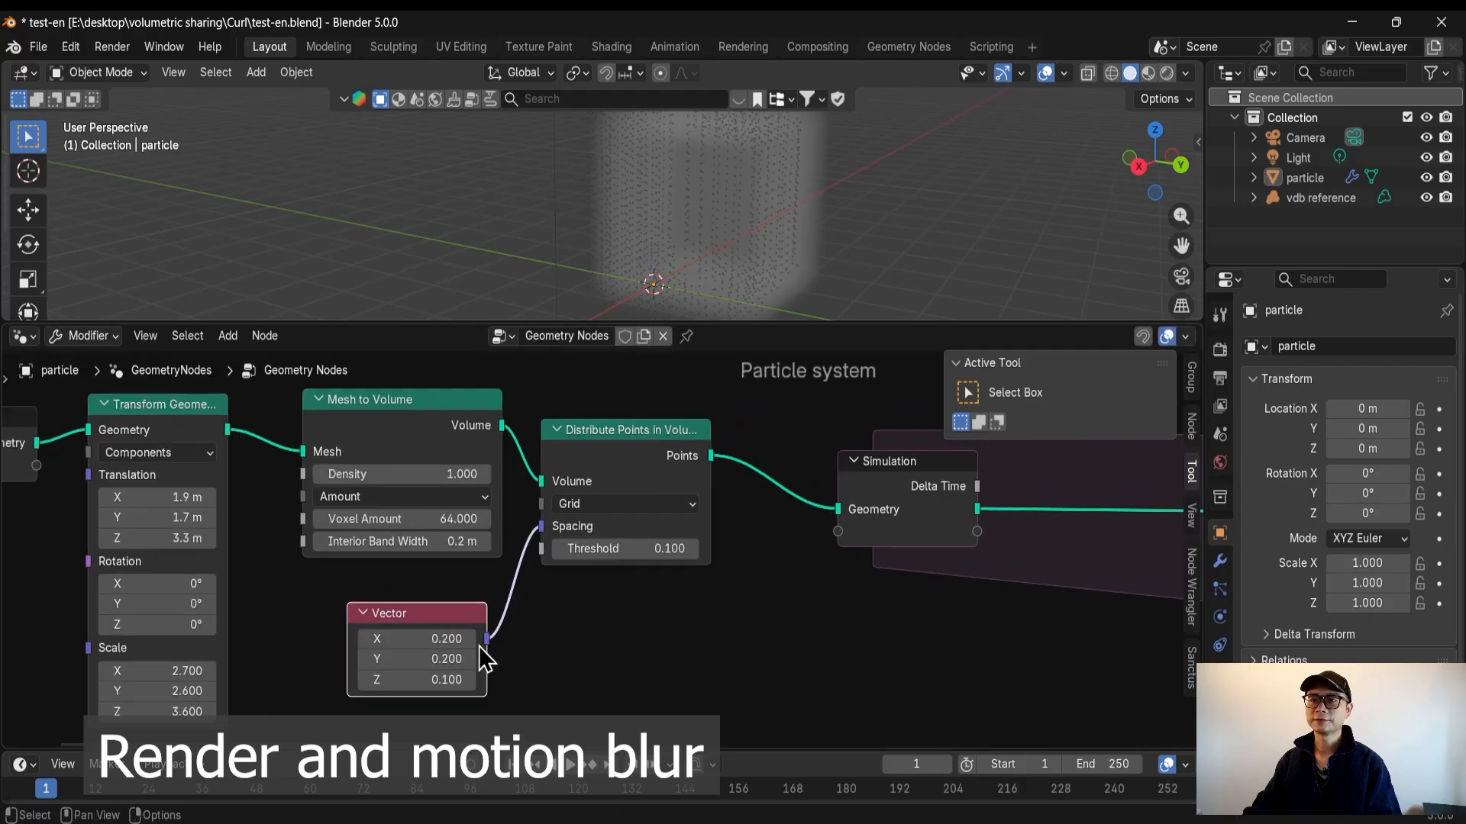
pyautogui.scroll(2, 556, 572)
pyautogui.click(444, 610)
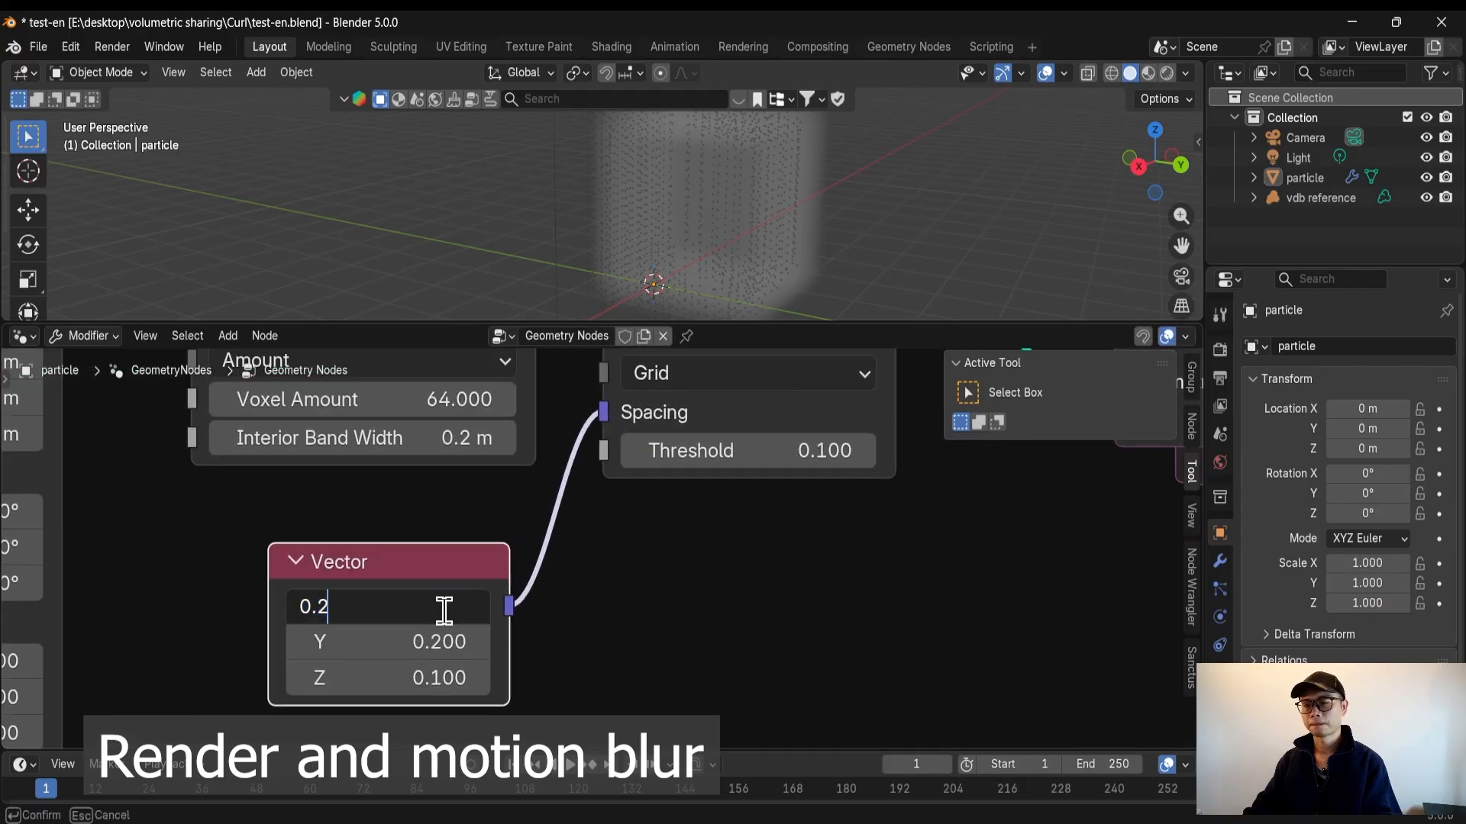
pyautogui.write('0.05')
pyautogui.press('Return')
pyautogui.click(445, 641)
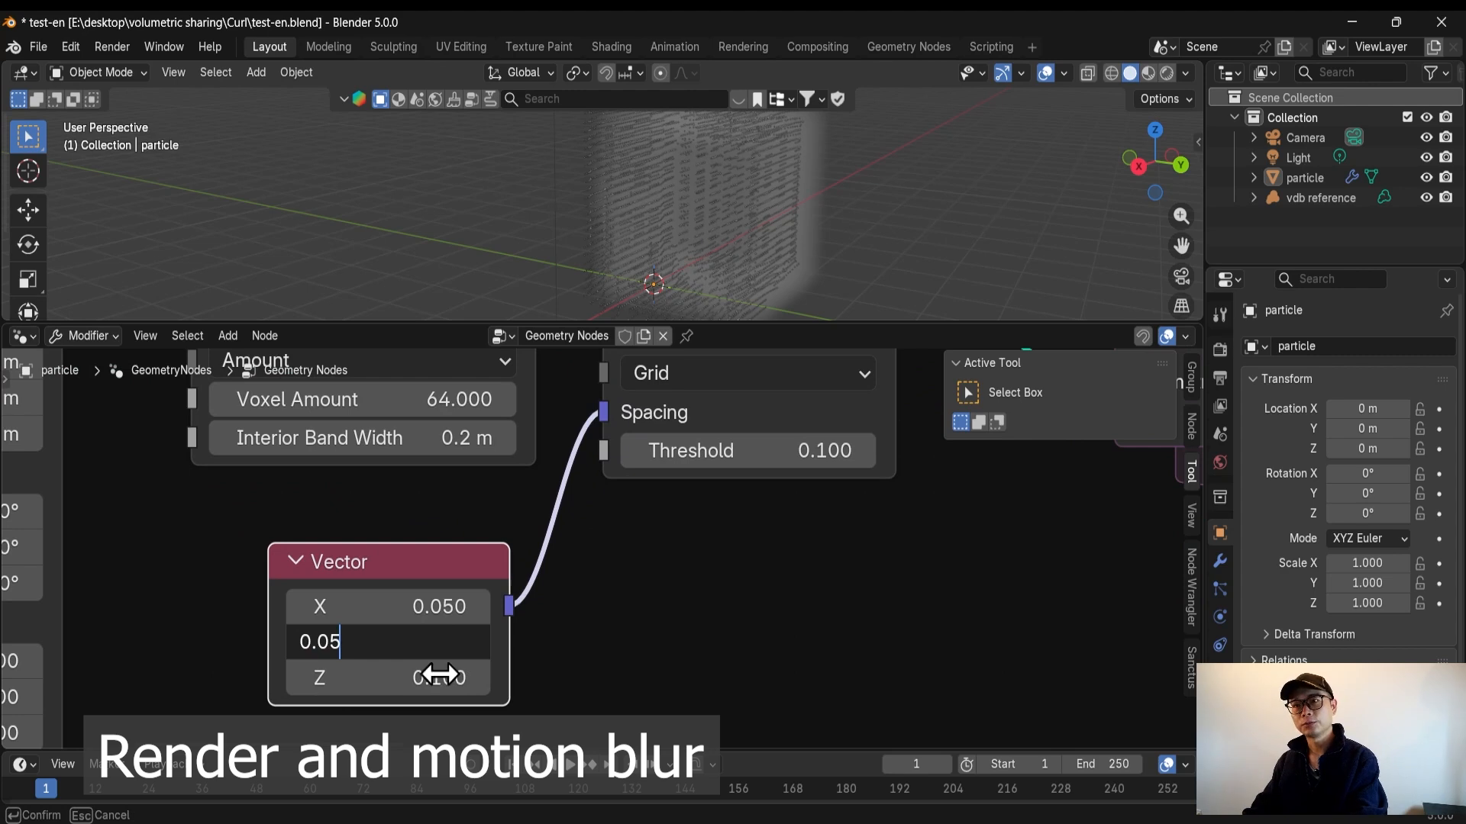
pyautogui.press('Return')
pyautogui.hotkey('ctrl', 's')
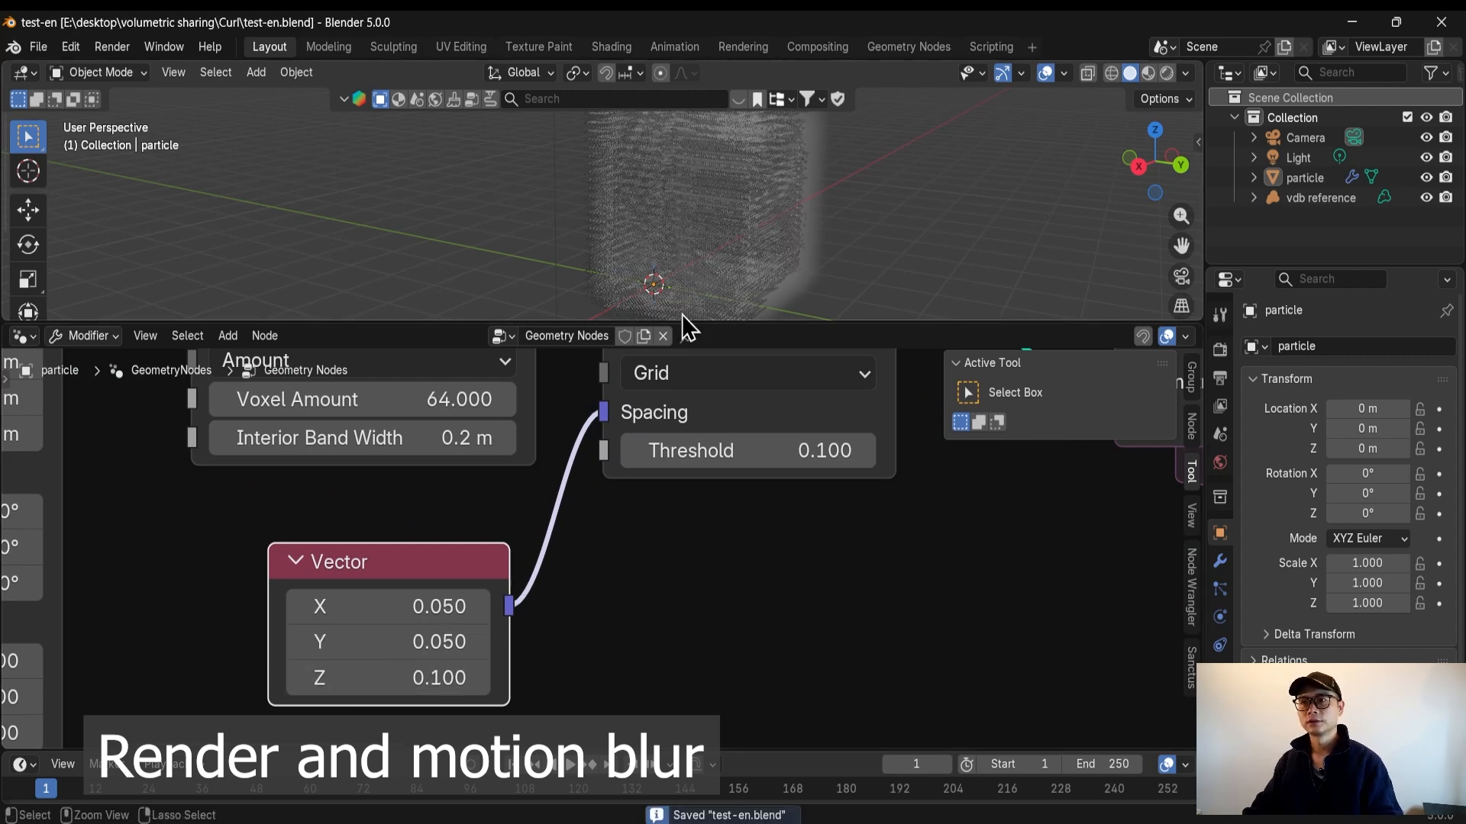
# Try a Z value of 0.01 in the spacing Vector node
pyautogui.click(458, 678)
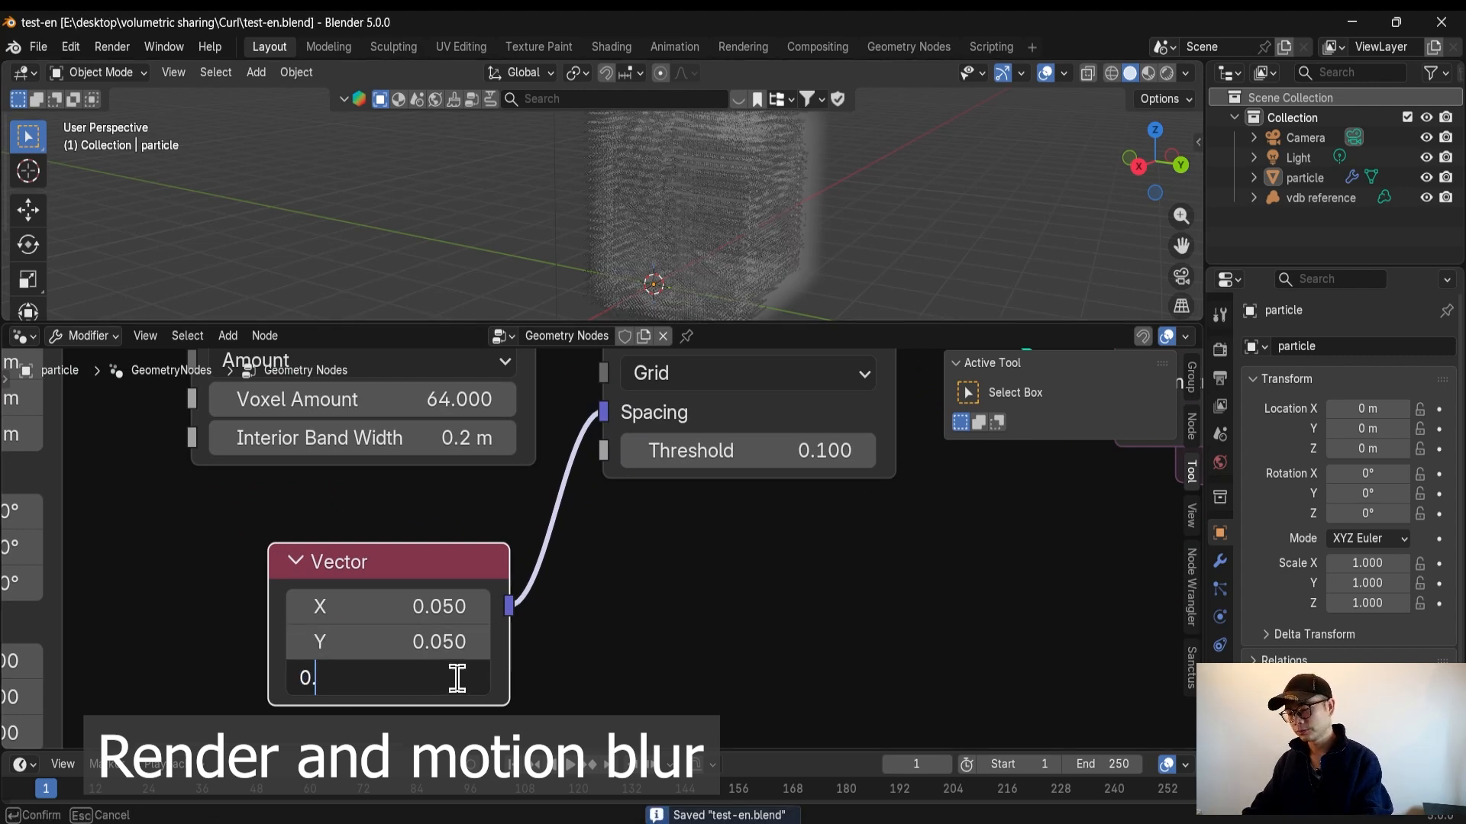
pyautogui.write('0.01')
pyautogui.press('Return')
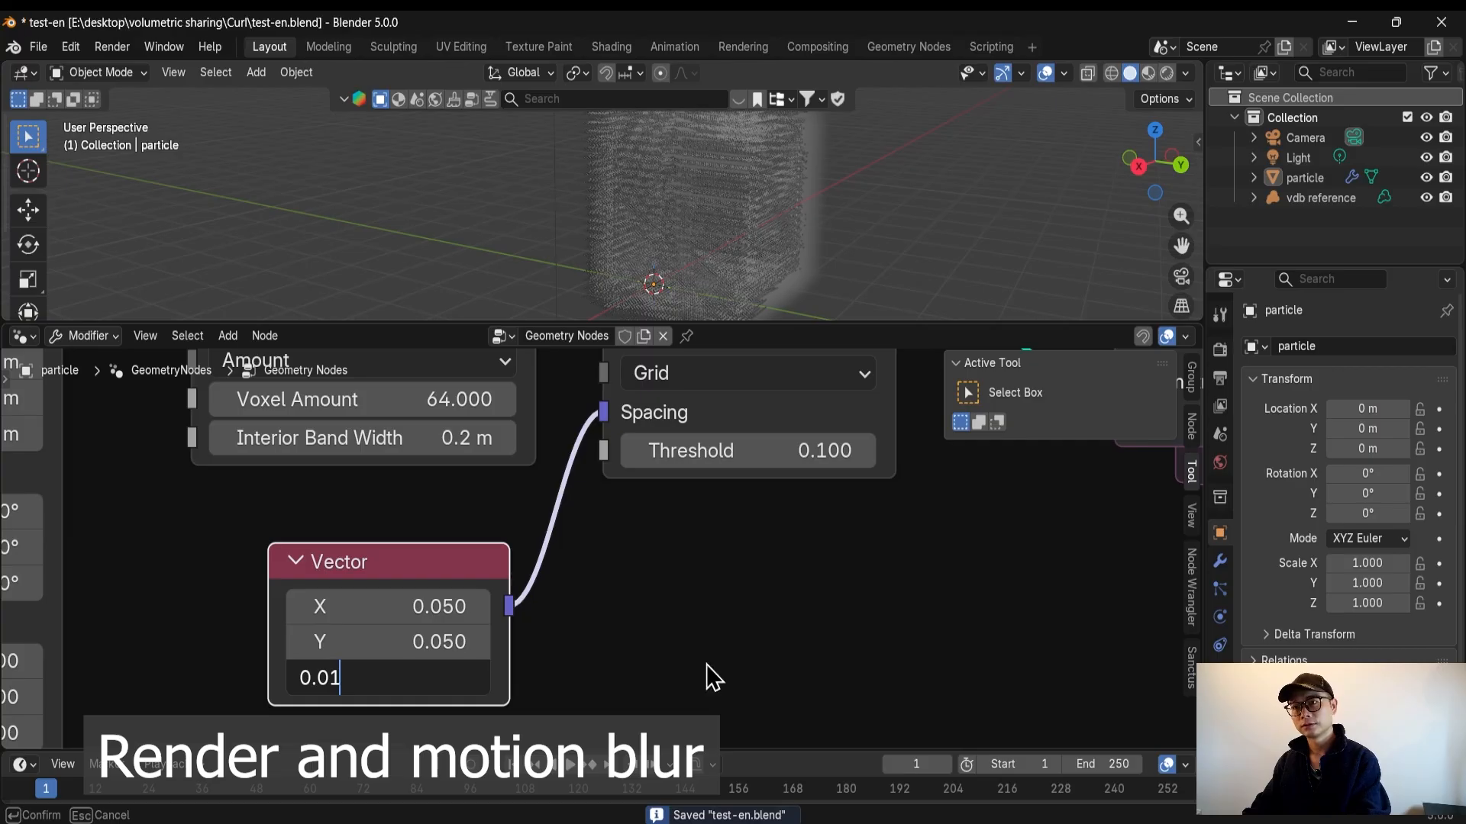
# Set the spacing Vector node's Z value to 0.05 and save the file
pyautogui.click(431, 676)
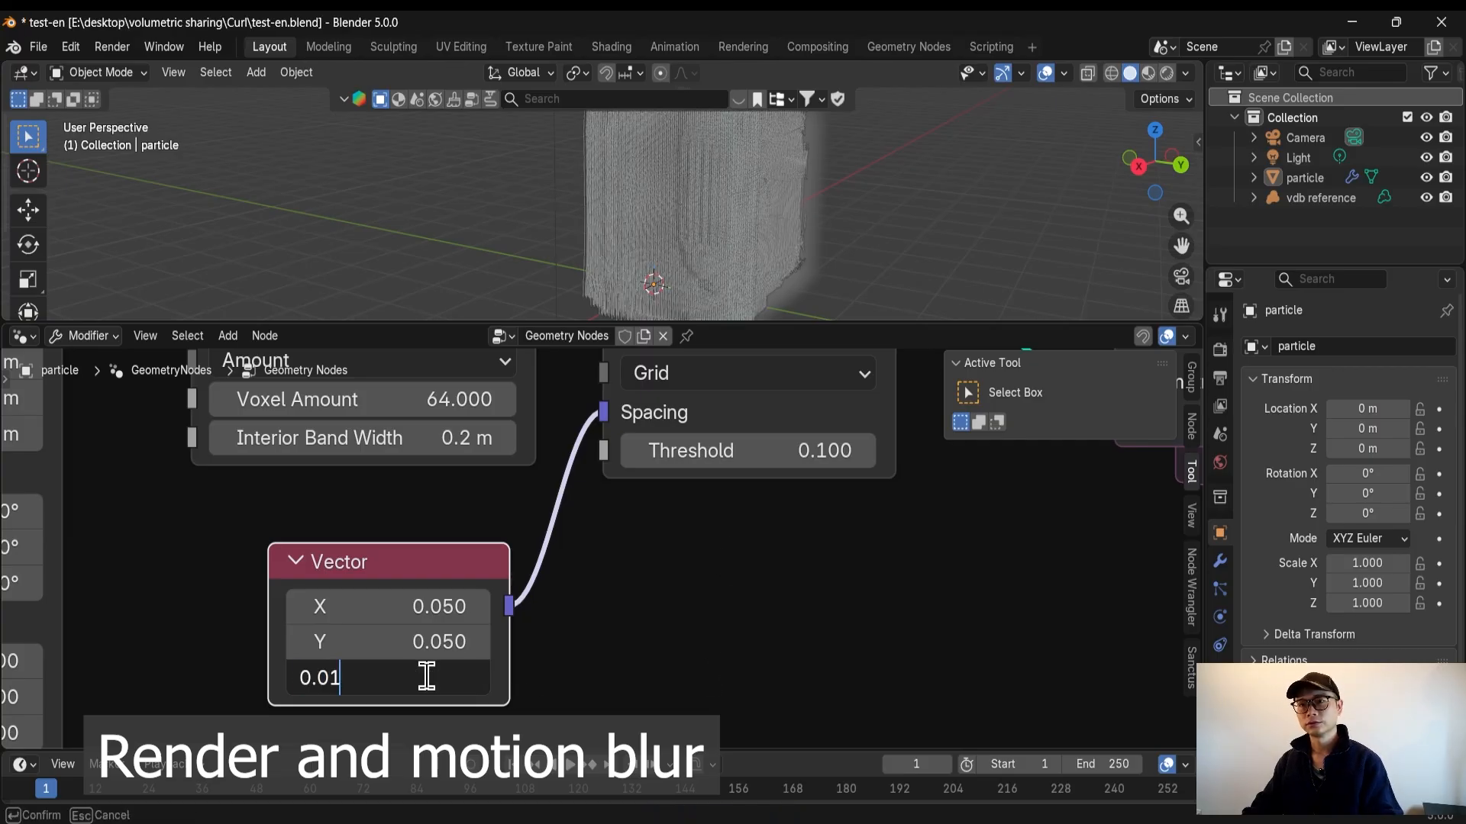
pyautogui.press('Return')
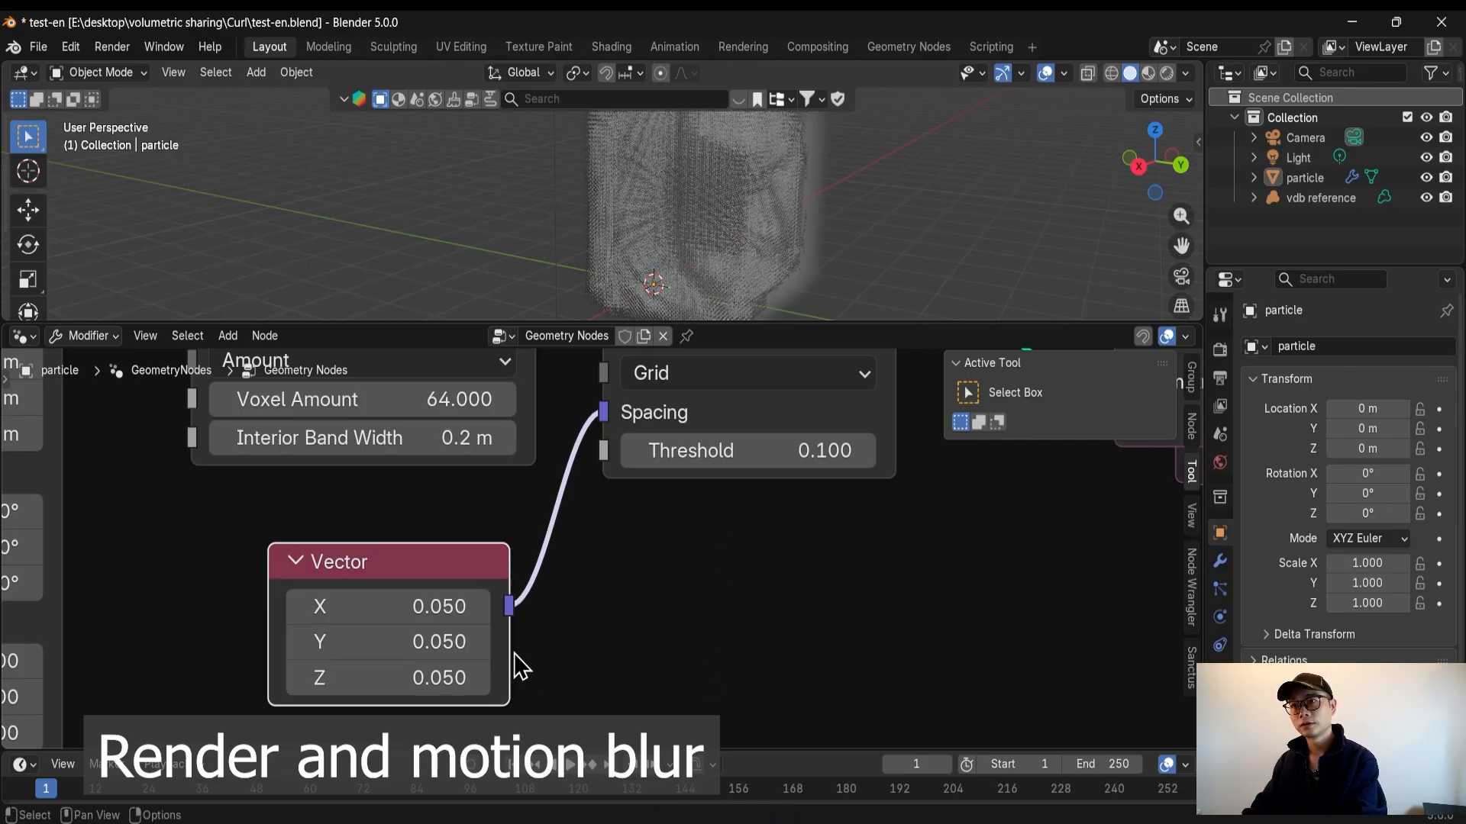
pyautogui.hotkey('ctrl', 's')
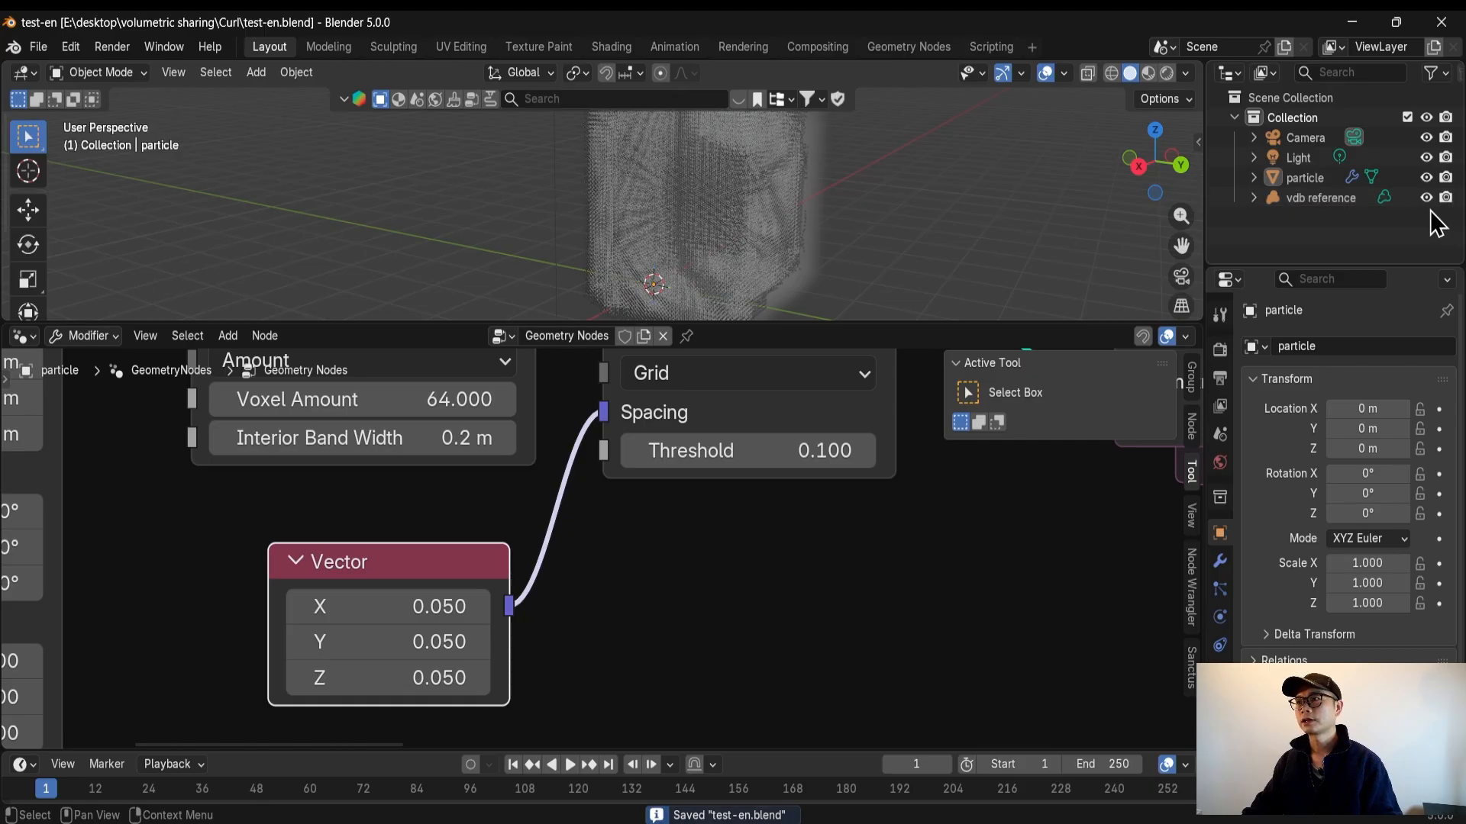
# Hide the vdb reference object in both the viewport and renders, and enlarge the 3D viewport
pyautogui.click(1426, 199)
pyautogui.click(1445, 198)
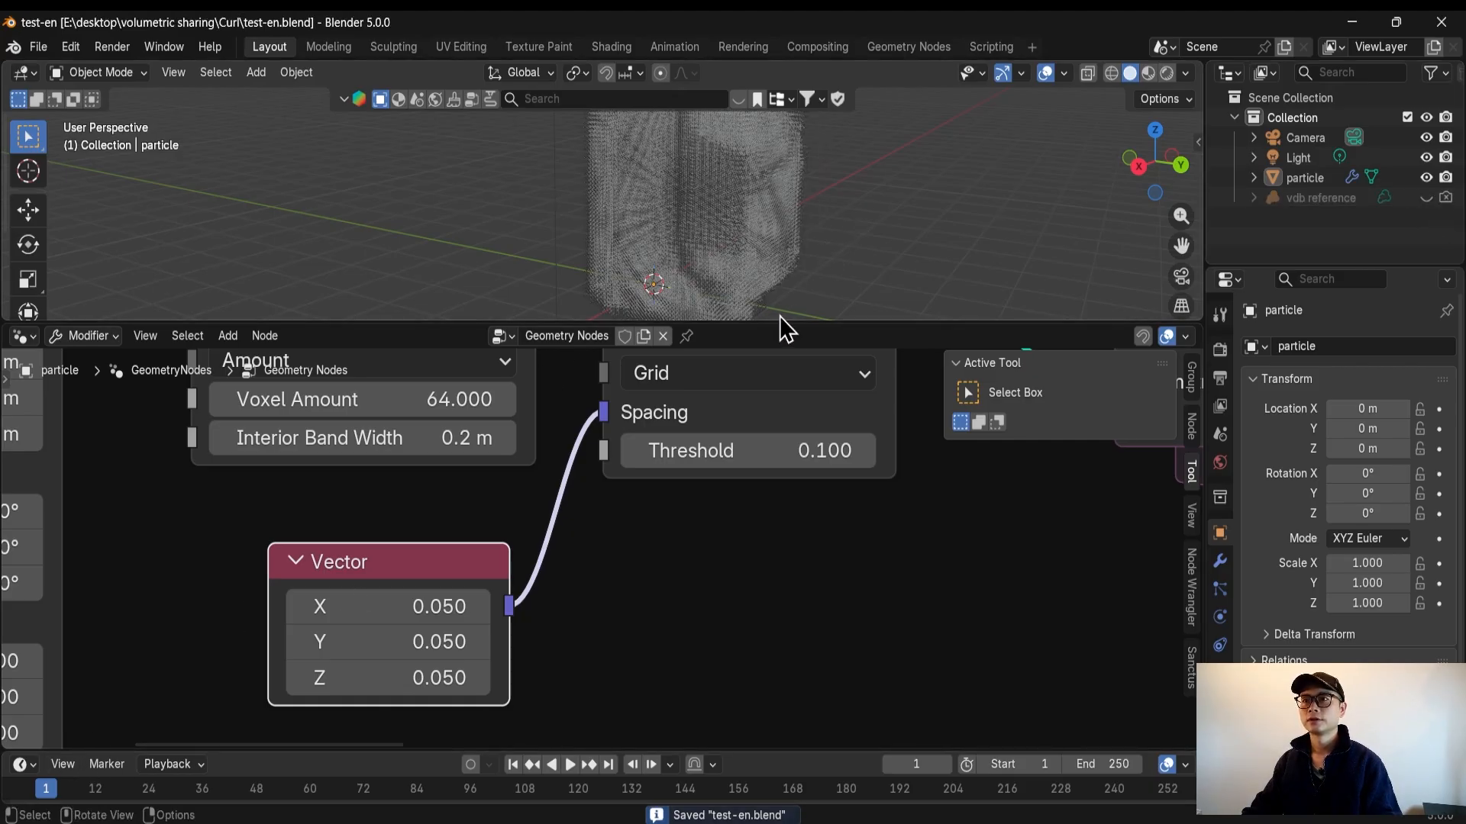
pyautogui.moveTo(781, 325); pyautogui.dragTo(735, 672)
# Play the simulation in stages, examining the particle flow up close and from several angles
pyautogui.scroll(4, 772, 507)
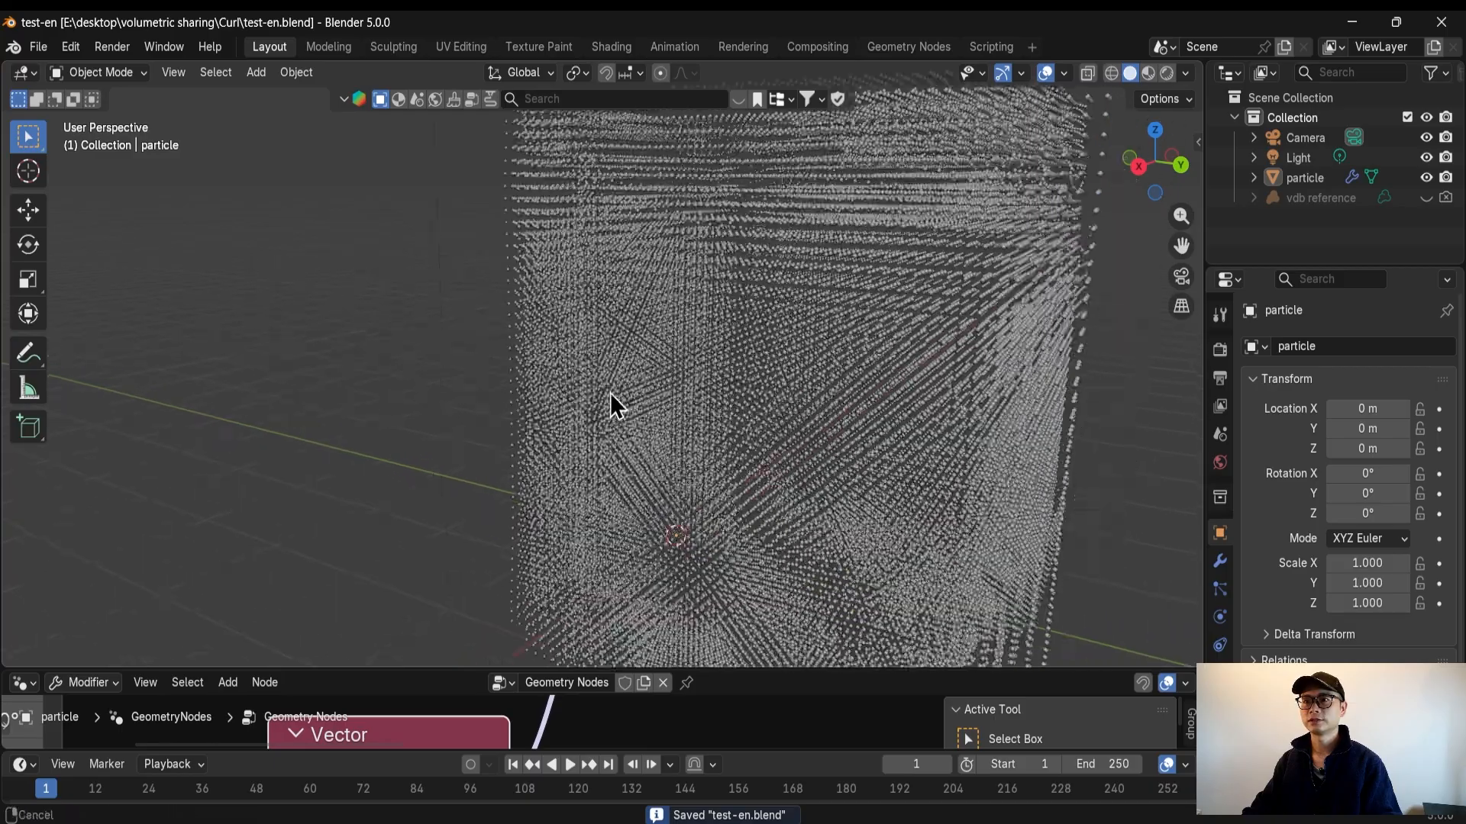
pyautogui.scroll(-3, 648, 418)
pyautogui.moveTo(648, 419); pyautogui.dragTo(687, 478, button='middle')
pyautogui.press('space')
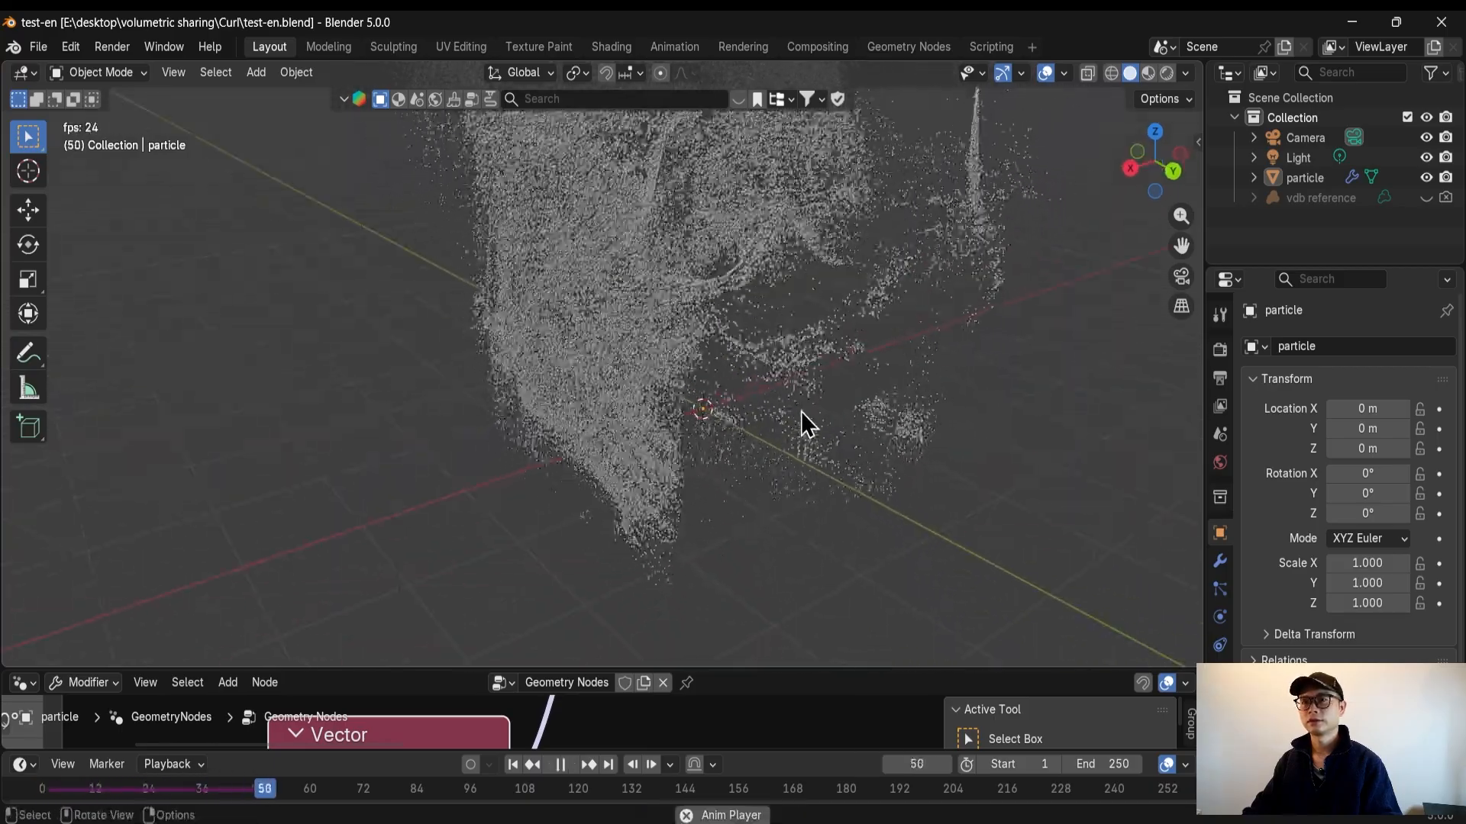
pyautogui.press('space')
pyautogui.keyDown('shift'); pyautogui.moveTo(804, 359); pyautogui.dragTo(669, 449, button='middle'); pyautogui.keyUp('shift')
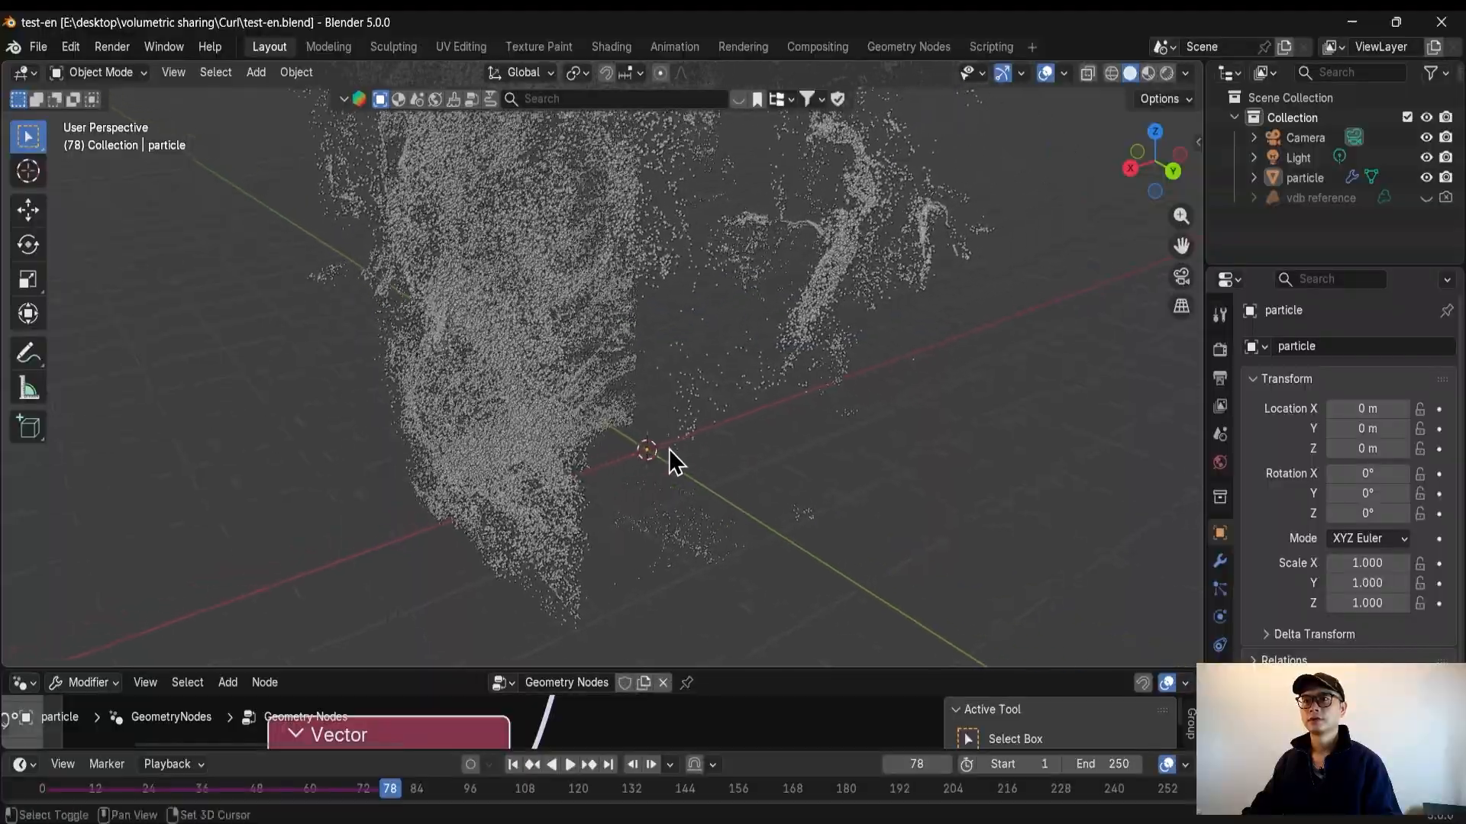
pyautogui.moveTo(742, 388); pyautogui.dragTo(762, 483, button='middle')
pyautogui.press('space')
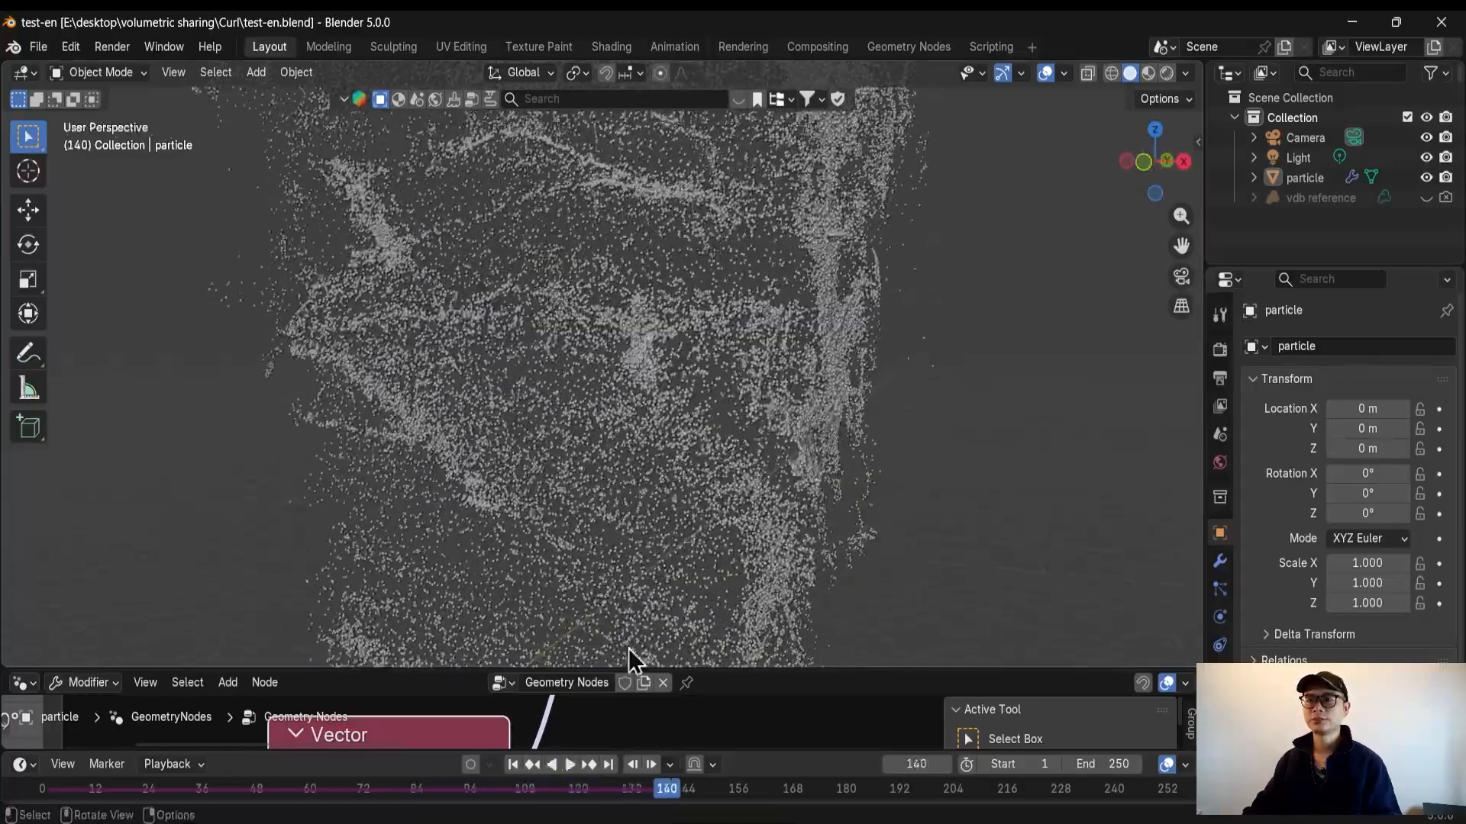
# Move the timeline to frame 100 and save the file
pyautogui.moveTo(691, 782); pyautogui.dragTo(488, 790)
pyautogui.hotkey('ctrl', 's')
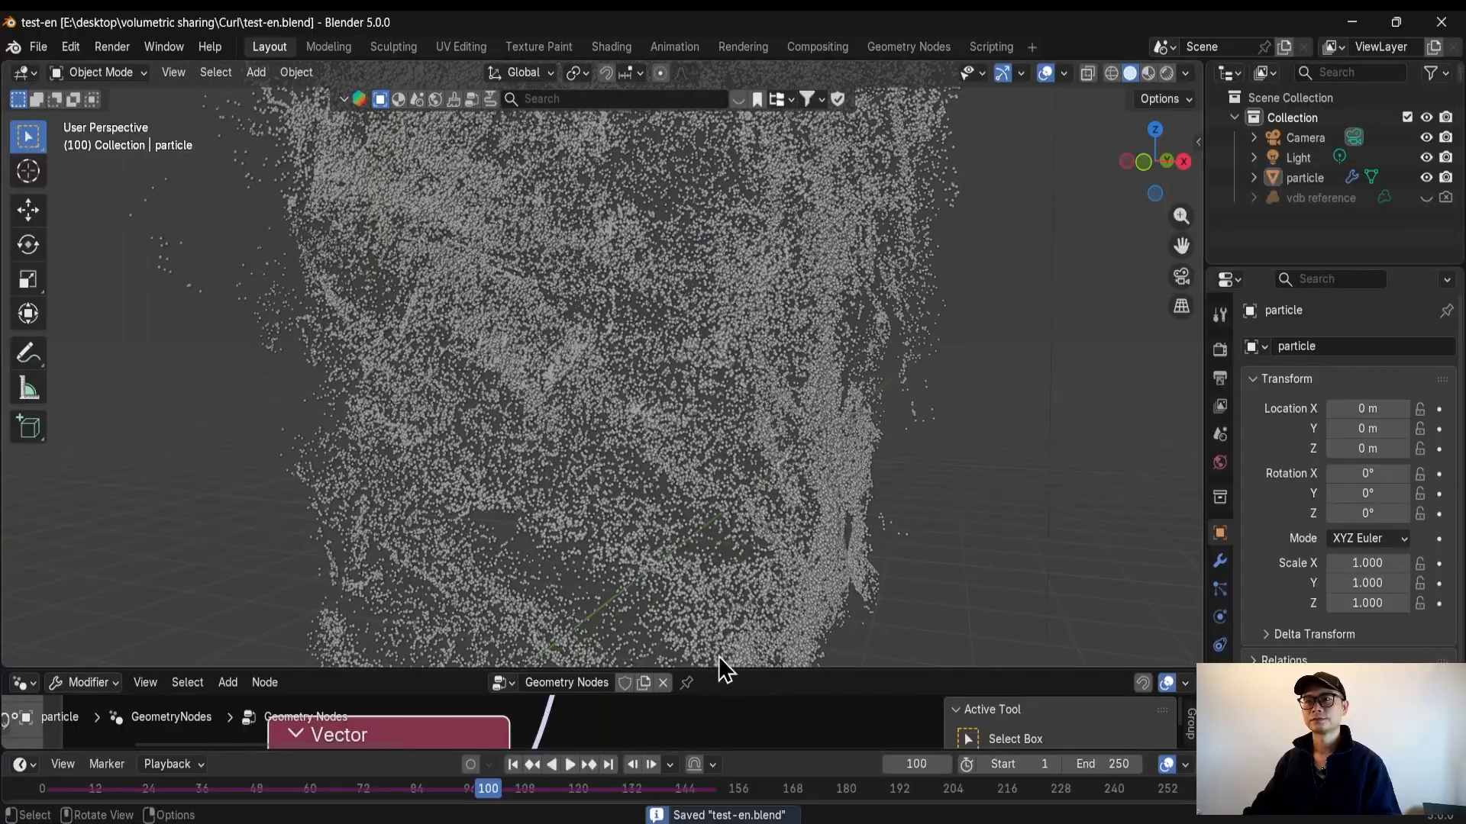
# Enlarge the node editor and move the spacing Vector node beneath the Distribute Points in Volume node
pyautogui.moveTo(751, 670); pyautogui.dragTo(750, 380)
pyautogui.scroll(-3, 563, 562)
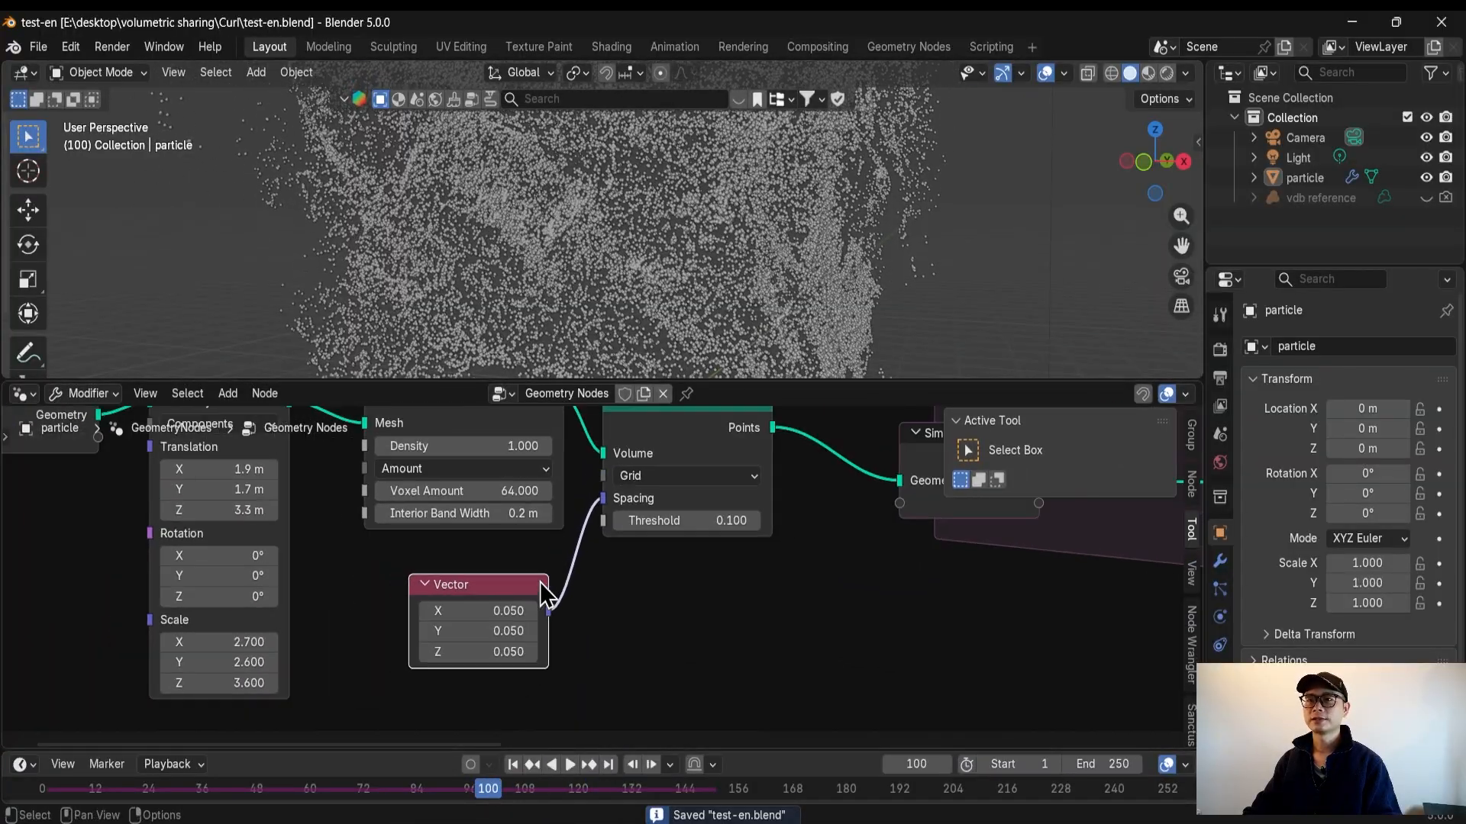
pyautogui.scroll(3, 458, 595)
pyautogui.moveTo(451, 590); pyautogui.dragTo(685, 593)
# Move the Named Attribute and Less Than or Equal nodes together to beneath the Delete Geometry node
pyautogui.scroll(-3, 645, 592)
pyautogui.moveTo(859, 577); pyautogui.dragTo(585, 573, button='middle')
pyautogui.moveTo(697, 568); pyautogui.dragTo(538, 569, button='middle')
pyautogui.scroll(-3, 594, 567)
pyautogui.moveTo(786, 596); pyautogui.dragTo(743, 585, button='middle')
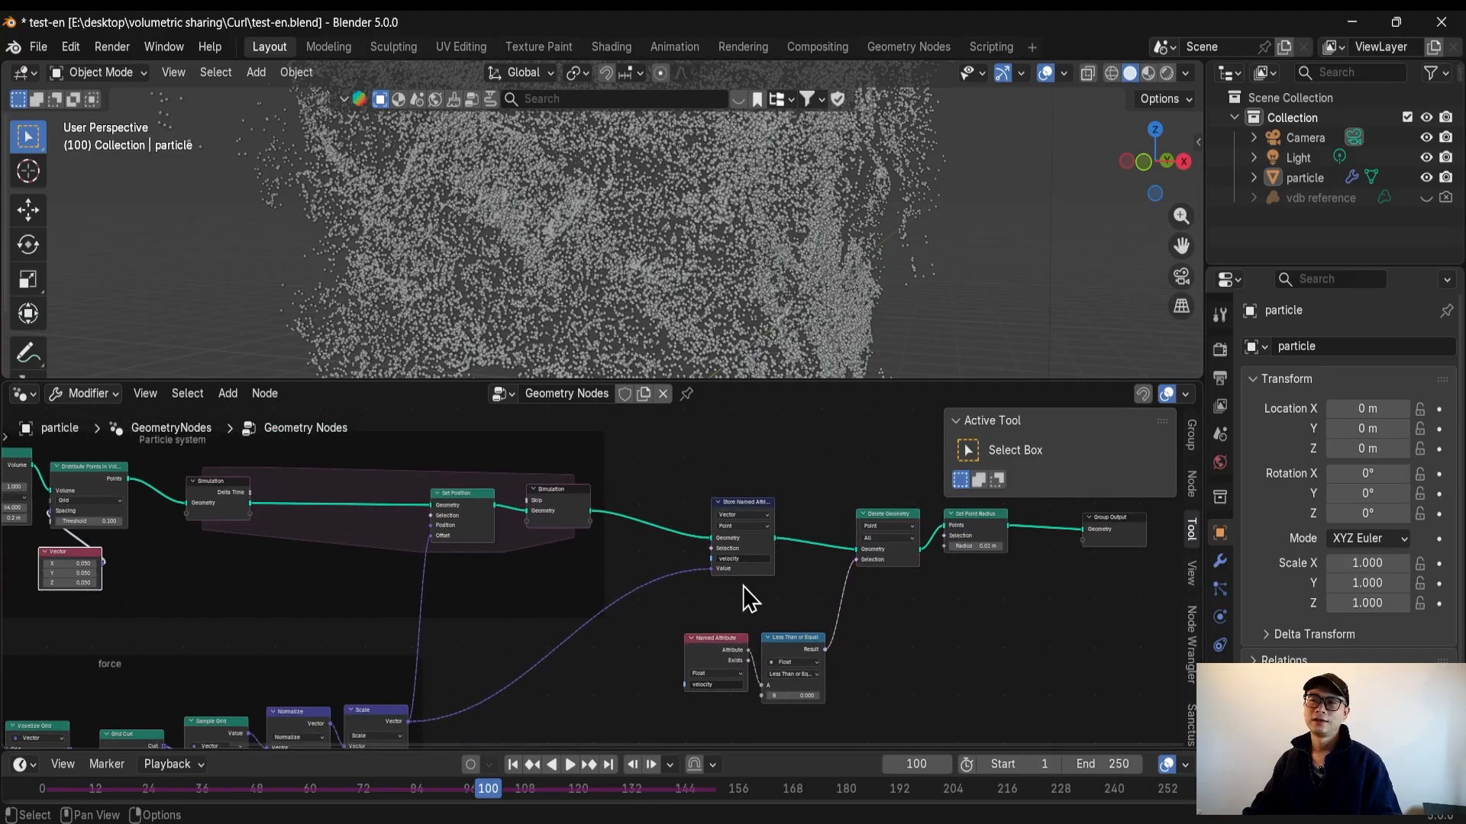
pyautogui.scroll(-2, 815, 553)
pyautogui.moveTo(815, 553); pyautogui.dragTo(648, 580, button='middle')
pyautogui.scroll(4, 774, 580)
pyautogui.moveTo(660, 714); pyautogui.dragTo(693, 651)
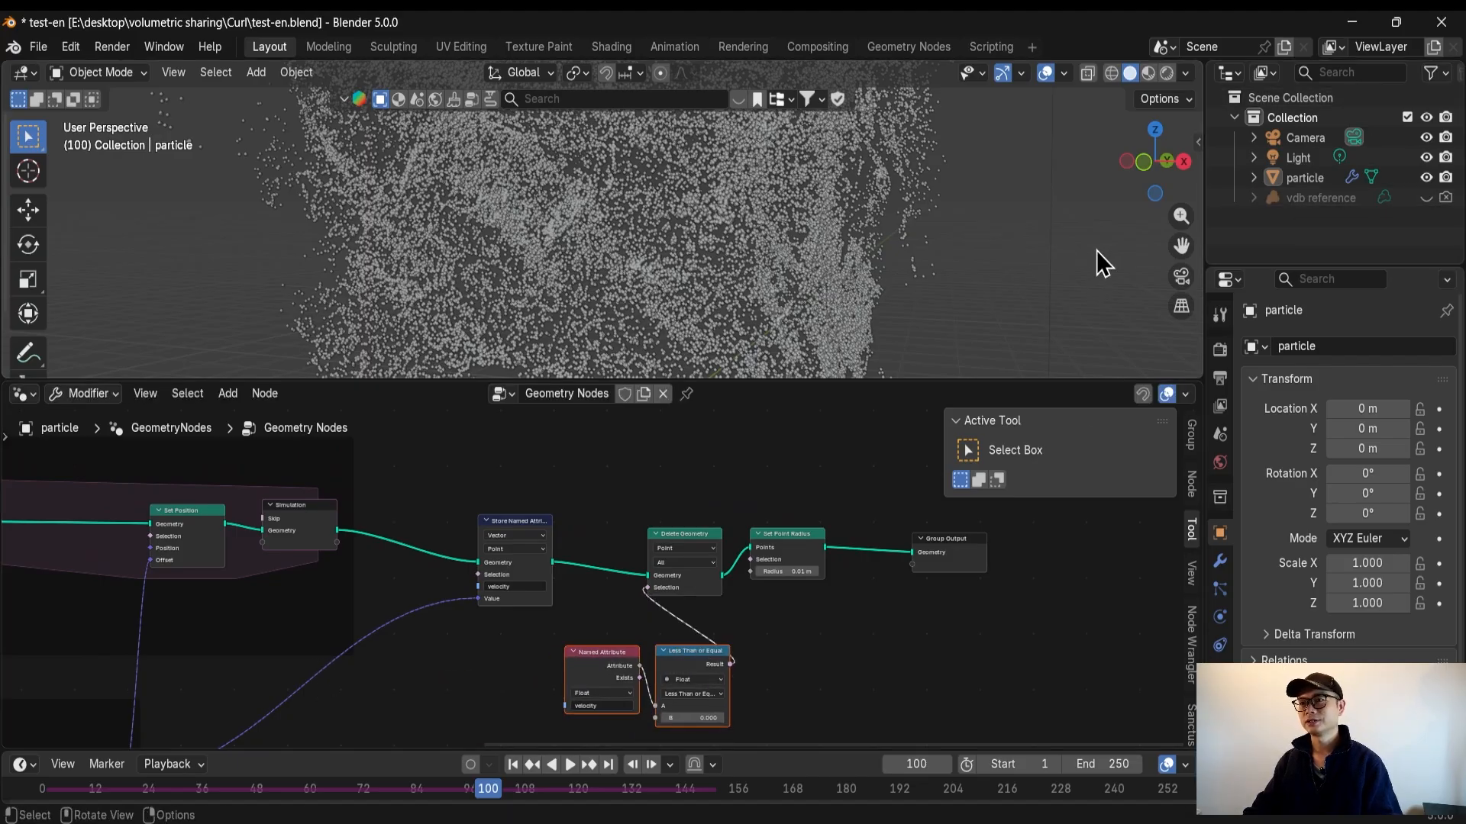
# Move the Group Output node farther from Set Point Radius to make room, and save the file
pyautogui.moveTo(807, 249); pyautogui.dragTo(806, 259, button='middle')
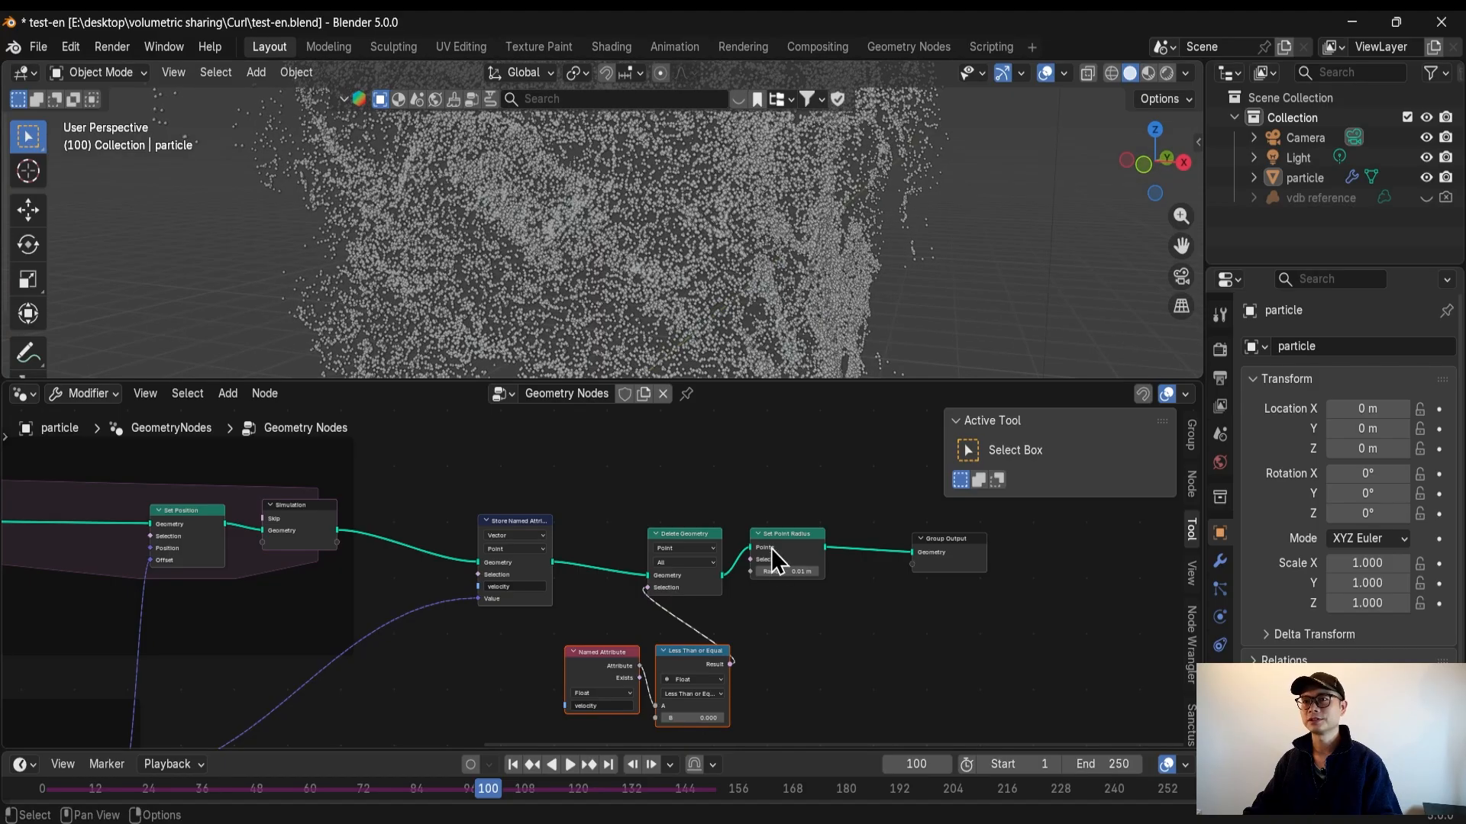
pyautogui.moveTo(806, 557); pyautogui.dragTo(641, 530, button='middle')
pyautogui.scroll(2, 641, 530)
pyautogui.moveTo(841, 510); pyautogui.dragTo(907, 523)
pyautogui.scroll(1, 840, 527)
pyautogui.moveTo(839, 526)
pyautogui.mouseDown(button='middle')
pyautogui.moveTo(714, 519)
pyautogui.moveTo(839, 538)
pyautogui.mouseUp(button='middle')
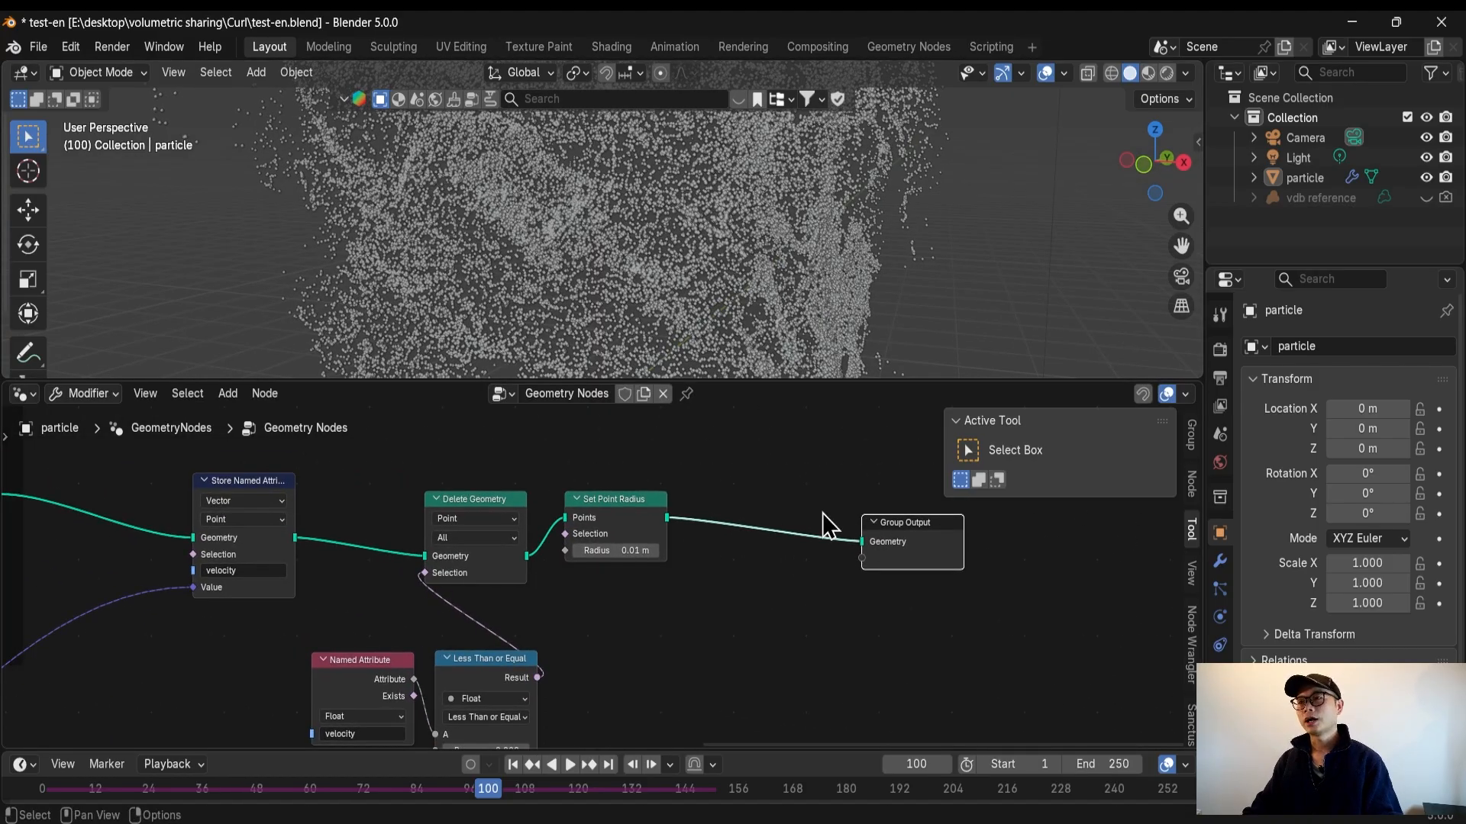
pyautogui.hotkey('ctrl', 's')
# Insert a Set Material node between Set Point Radius and Group Output, and space it away from Set Point Radius
pyautogui.scroll(1, 804, 547)
pyautogui.moveTo(778, 565); pyautogui.dragTo(730, 585, button='middle')
pyautogui.hotkey('shift', 'a')
pyautogui.write('s')
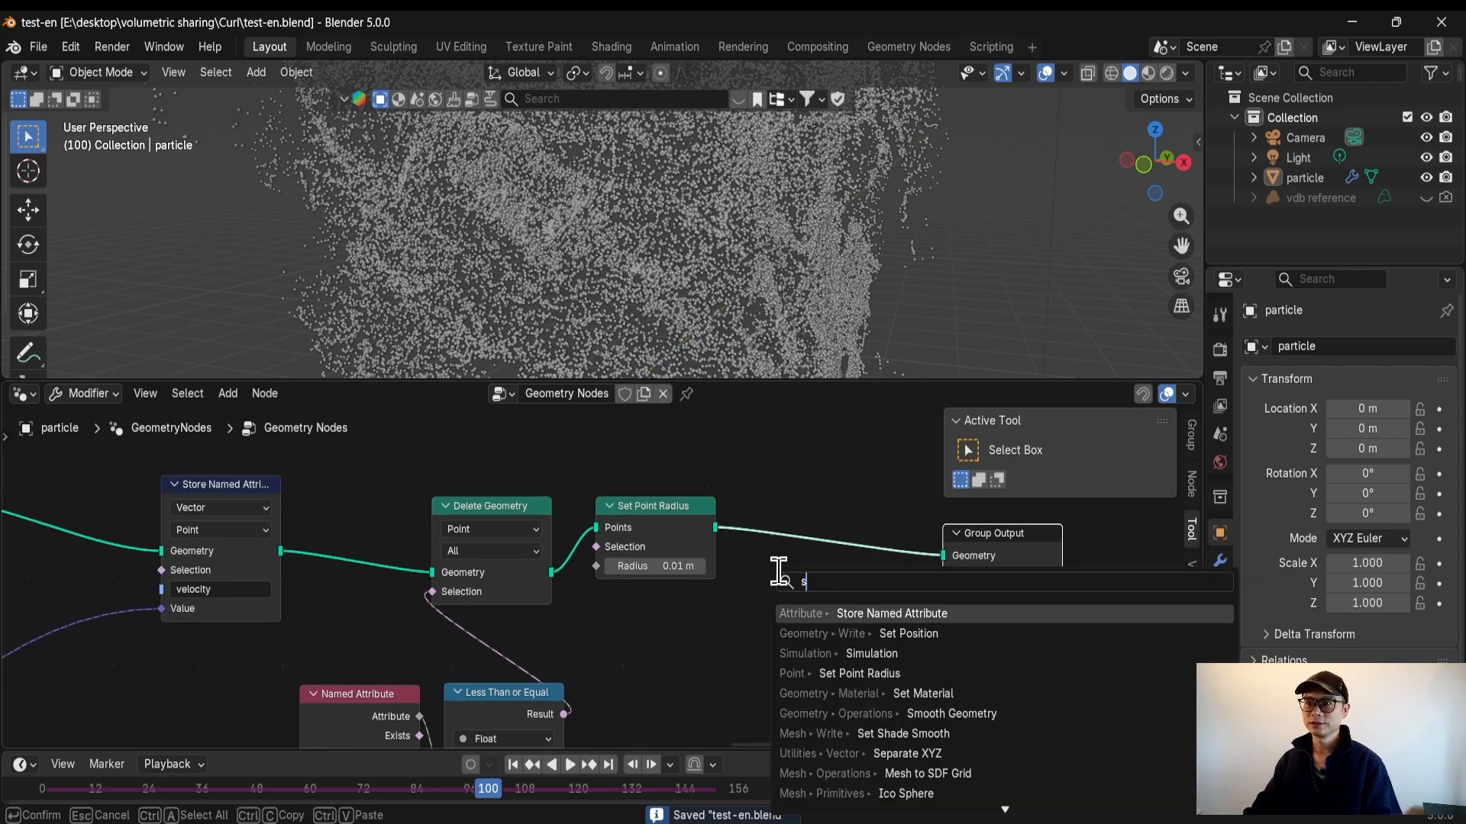
pyautogui.write('et')
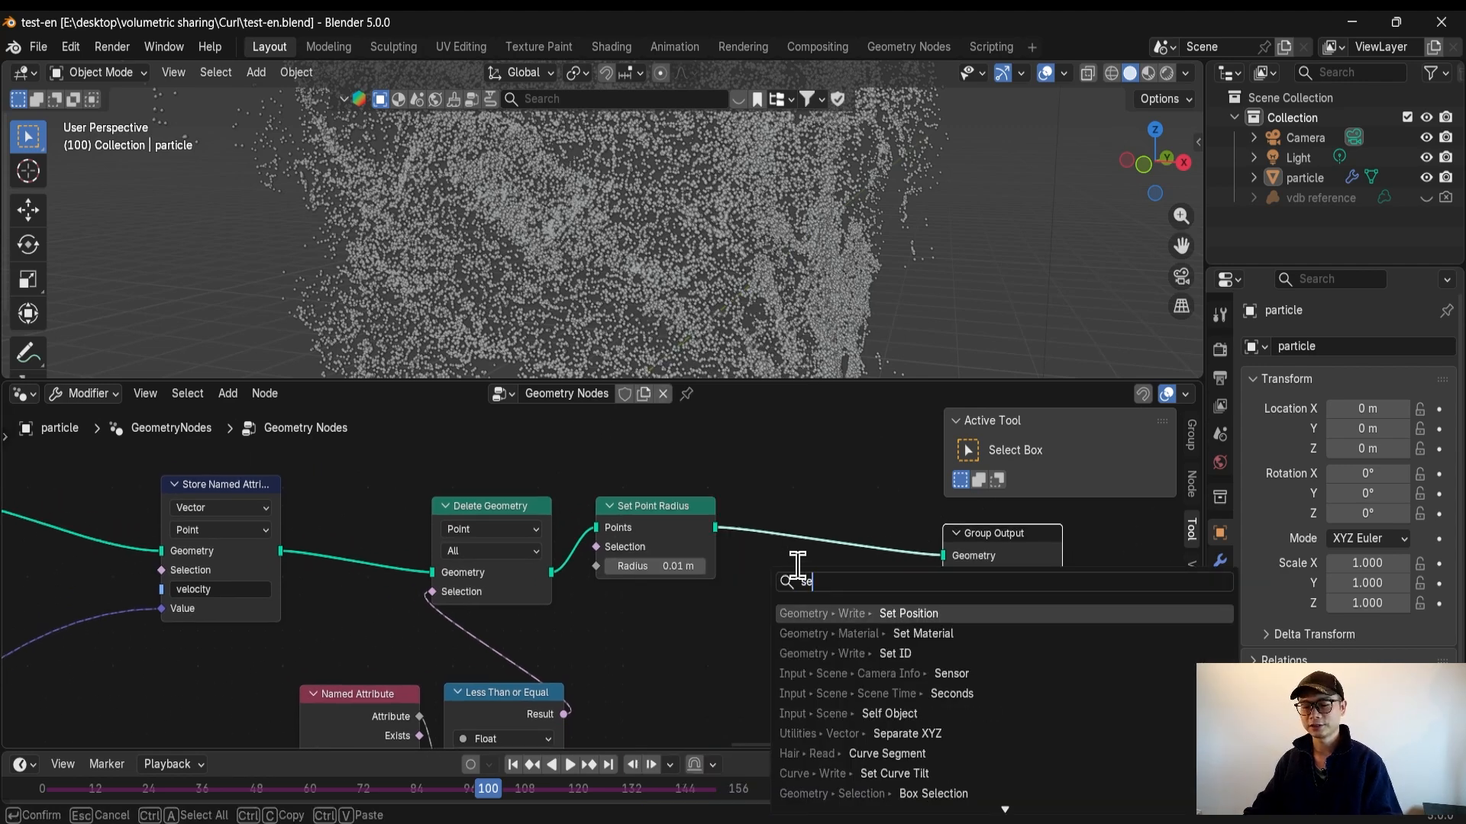
pyautogui.click(946, 632)
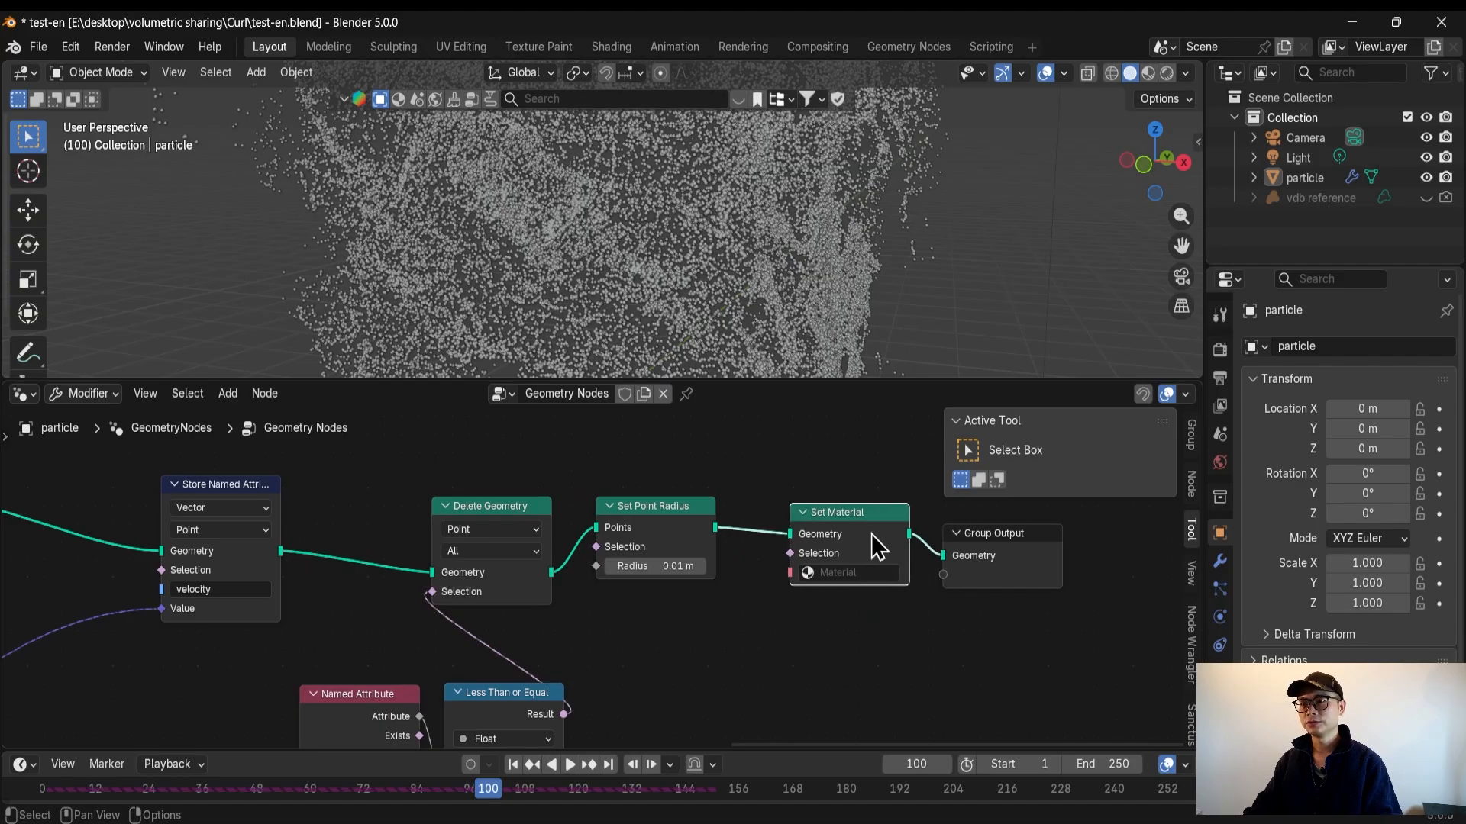
pyautogui.click(905, 519)
pyautogui.click(916, 534)
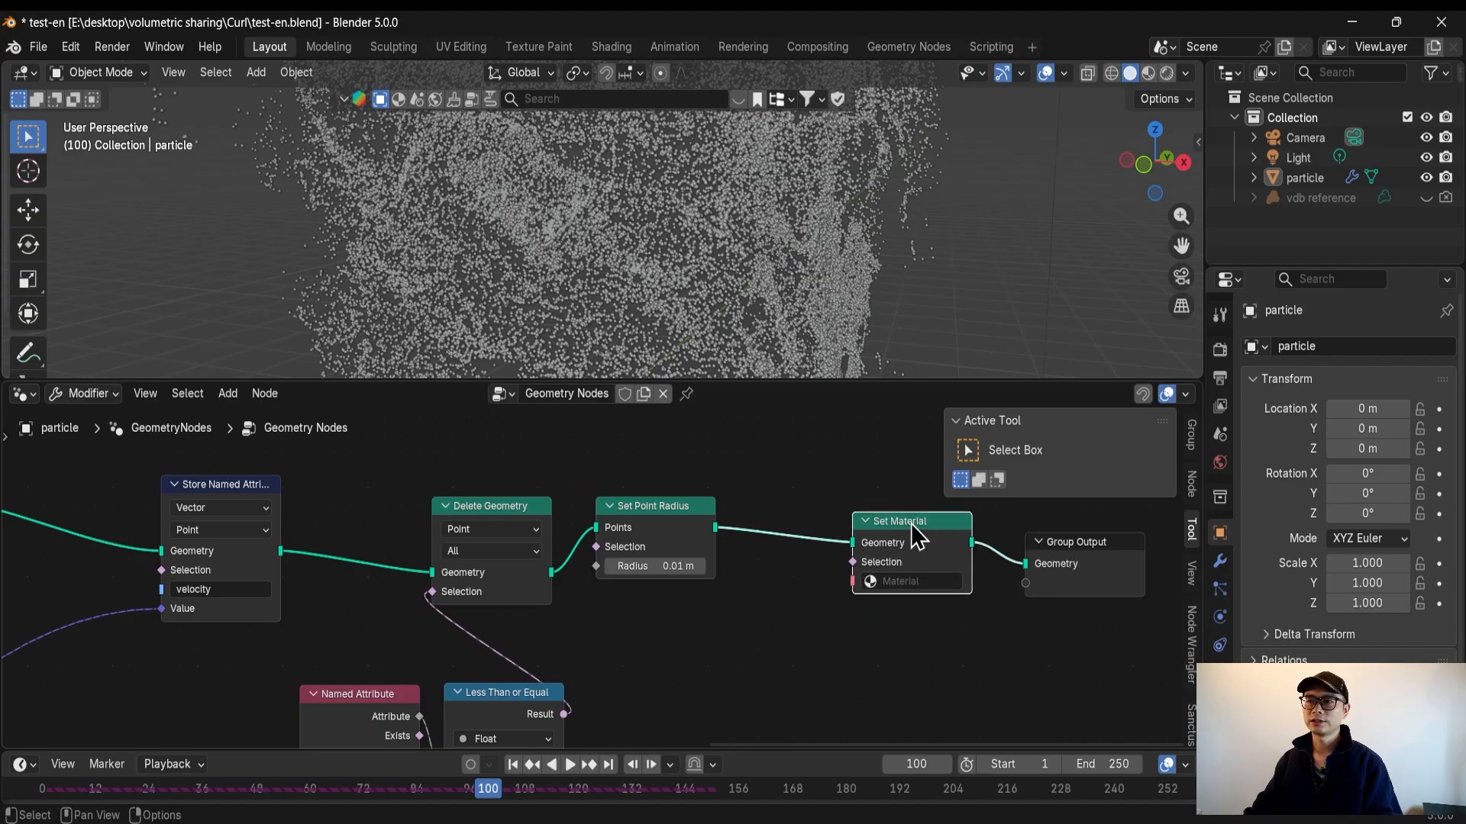
# Assign the material named Material in the Set Material node and save the file
pyautogui.moveTo(671, 219); pyautogui.dragTo(705, 200, button='middle')
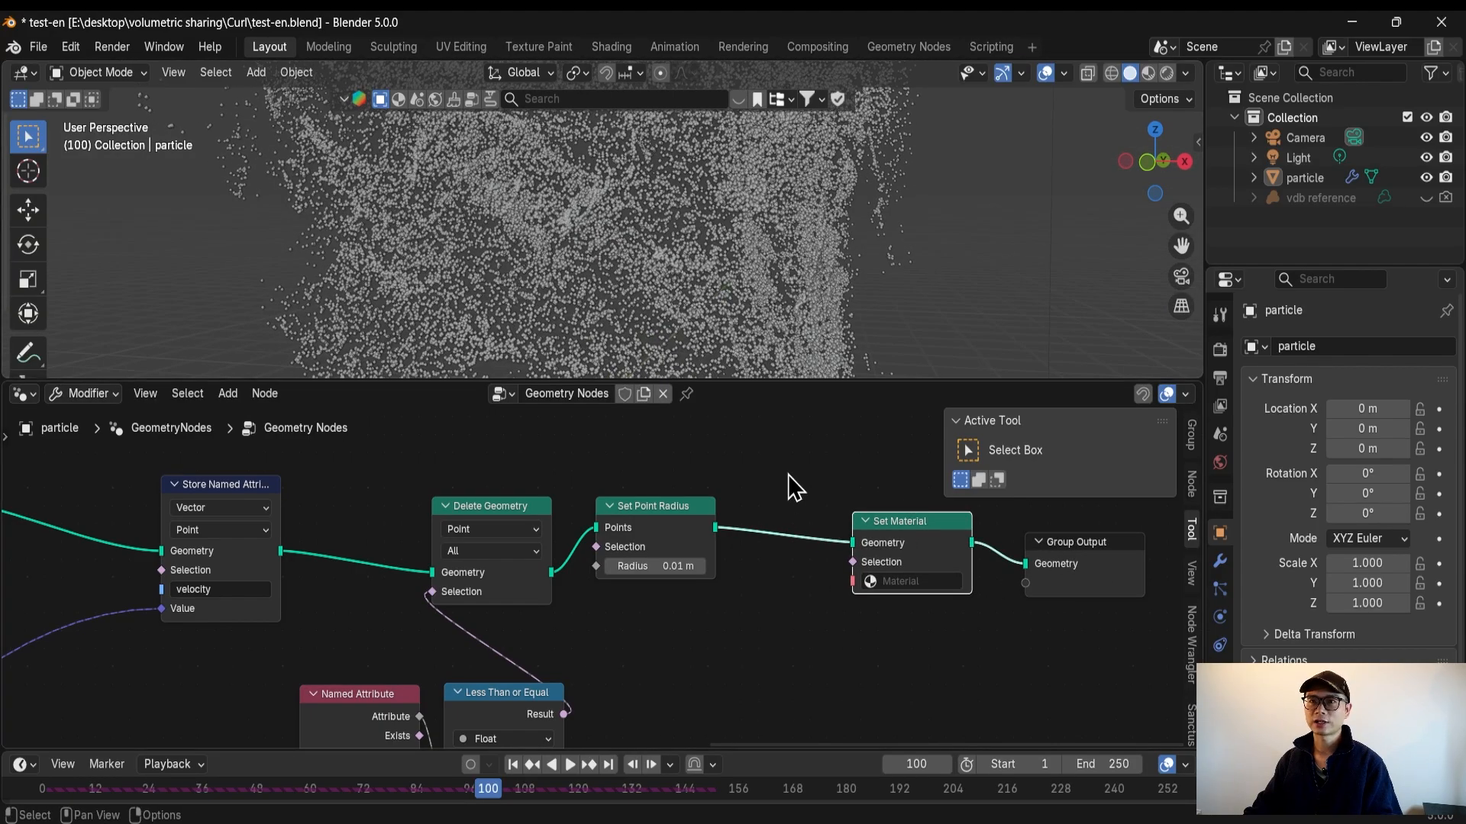
pyautogui.moveTo(217, 598); pyautogui.dragTo(213, 588, button='middle')
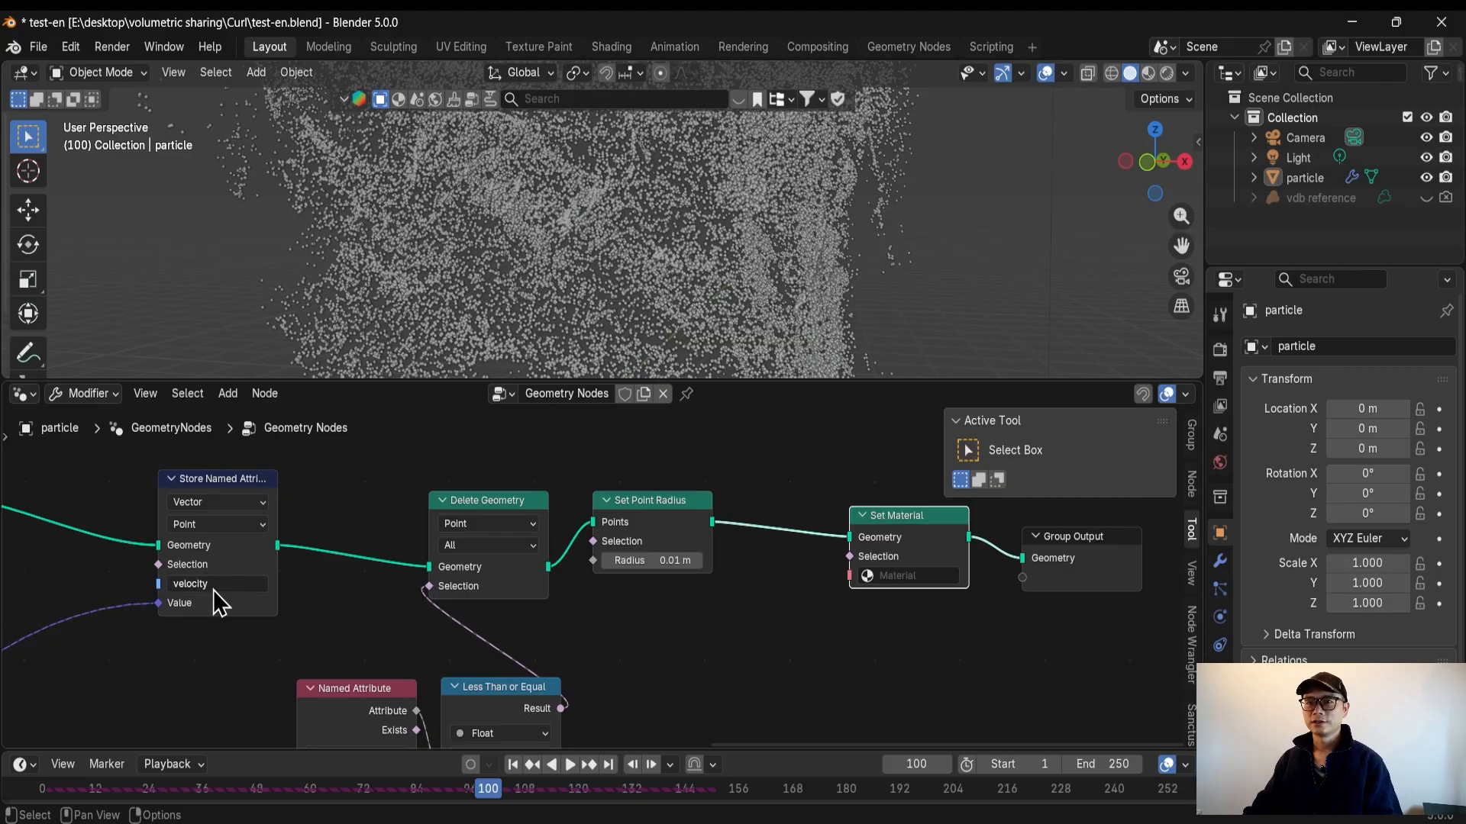
pyautogui.click(868, 578)
pyautogui.click(901, 627)
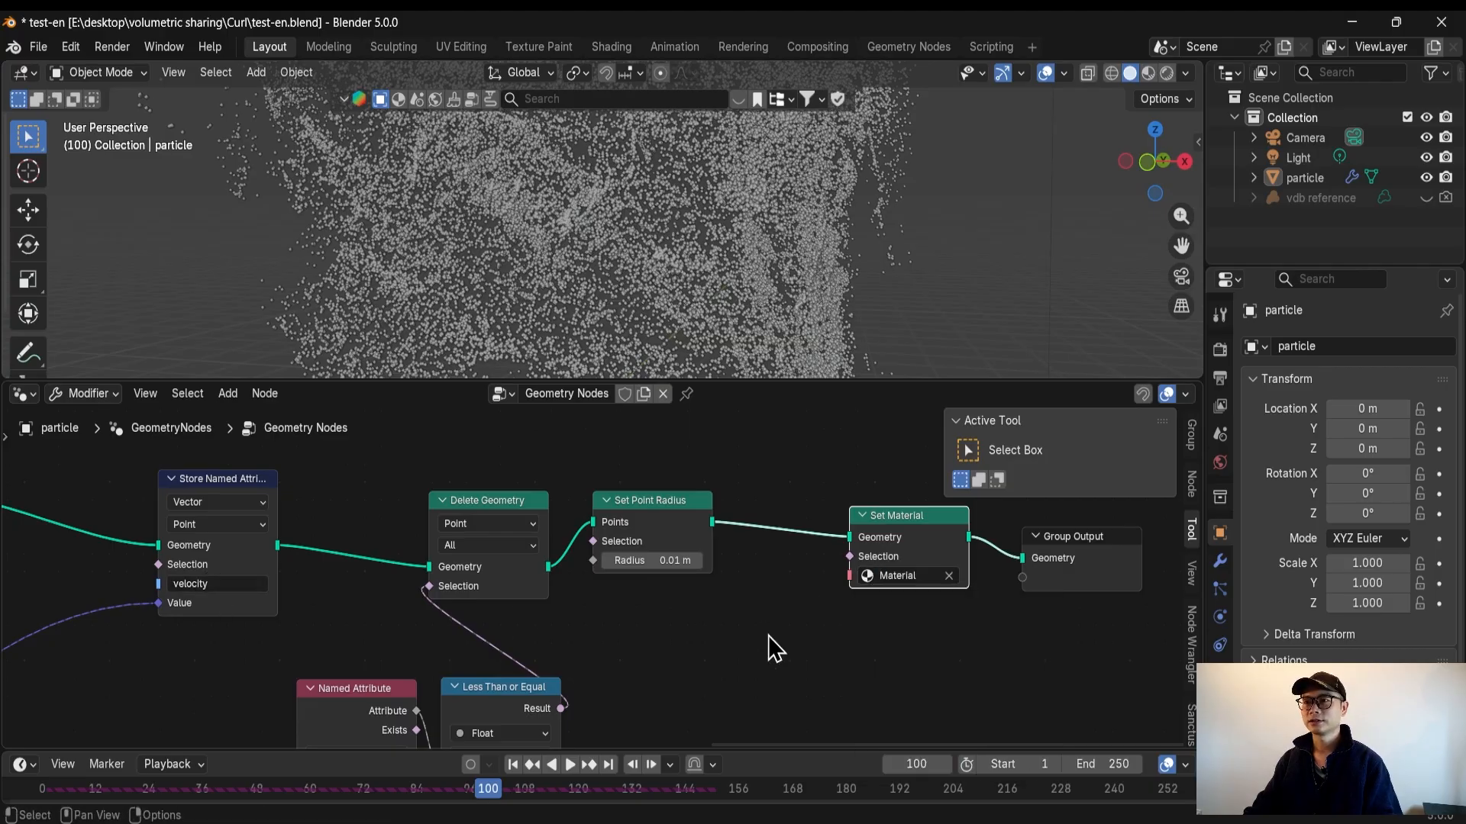
pyautogui.hotkey('ctrl', 's')
# In the Shading workspace, add an Attribute node beside the Principled BSDF and set its name to velocity
pyautogui.click(609, 46)
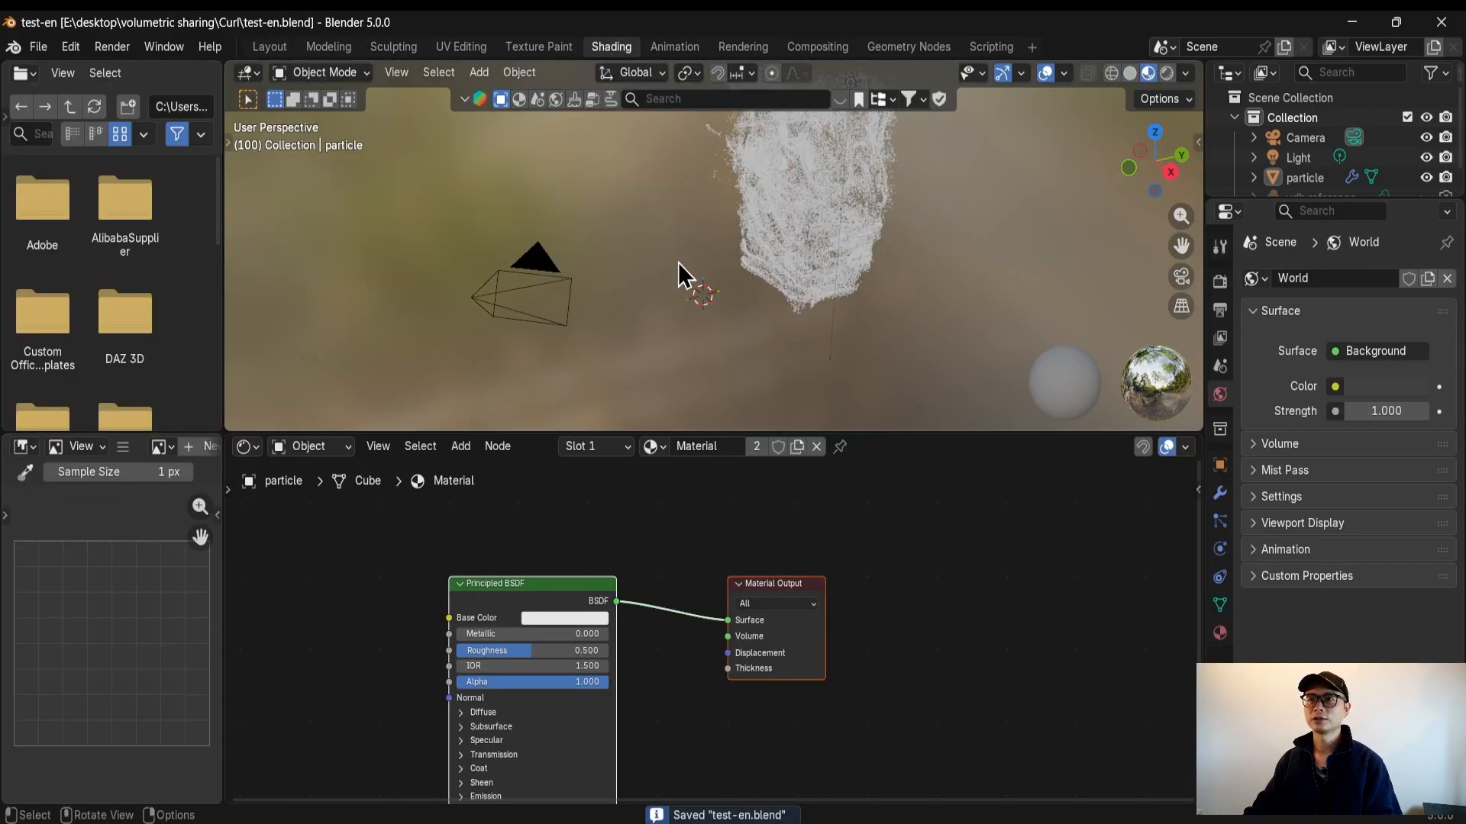
pyautogui.hotkey('shift', 'a')
pyautogui.write('att')
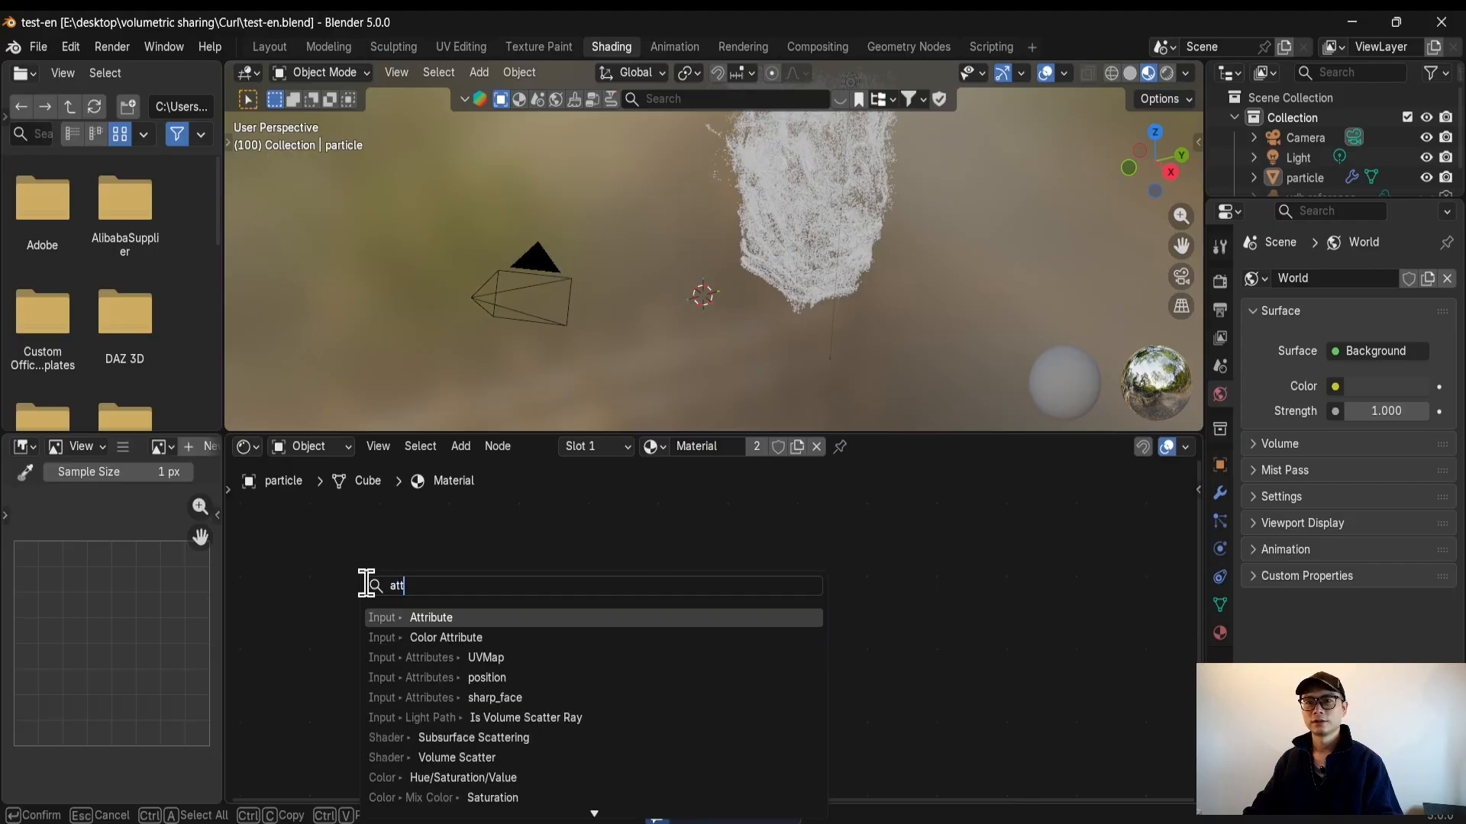
pyautogui.click(467, 617)
pyautogui.click(517, 646)
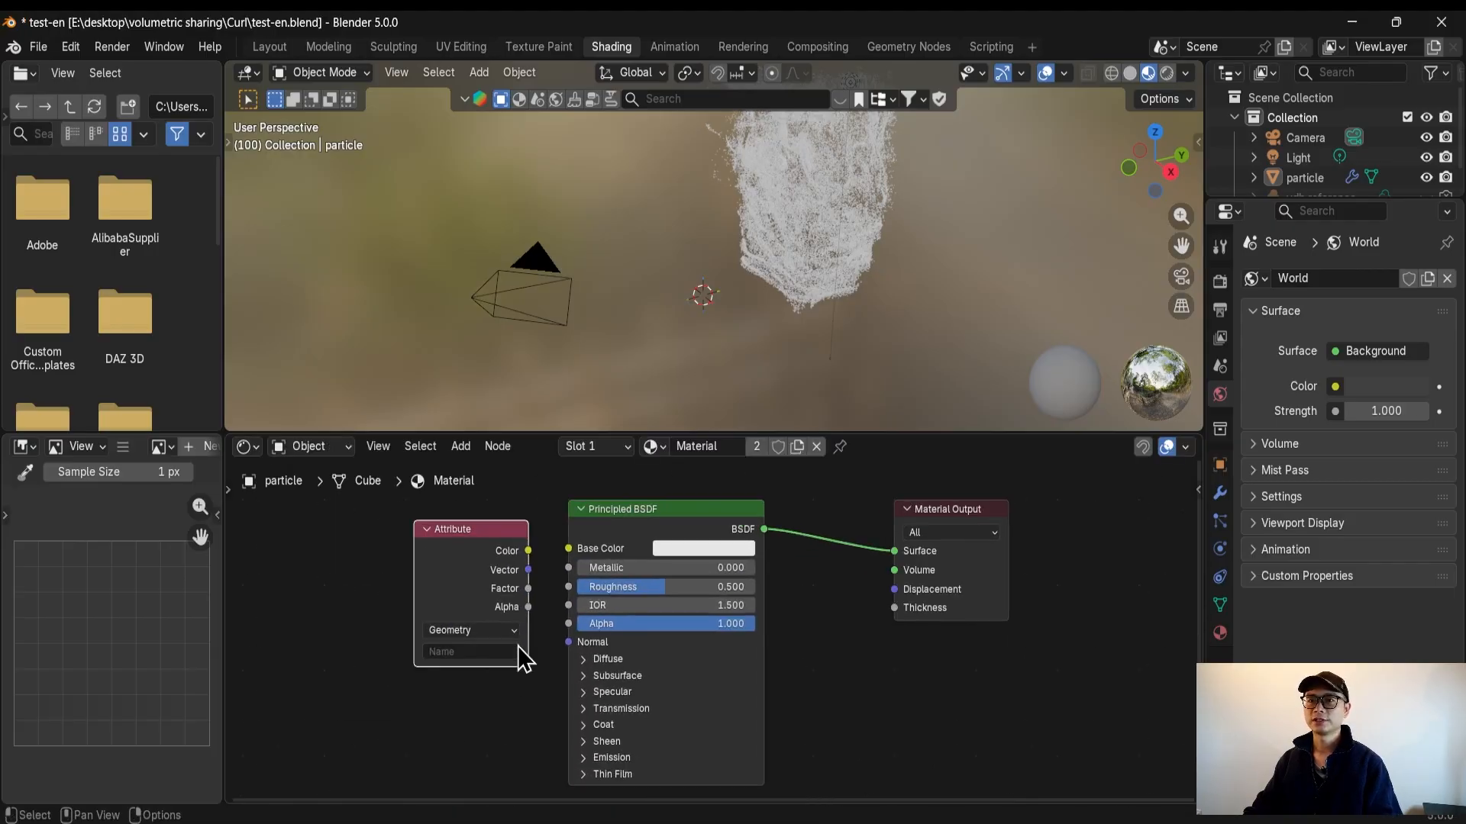
pyautogui.click(468, 651)
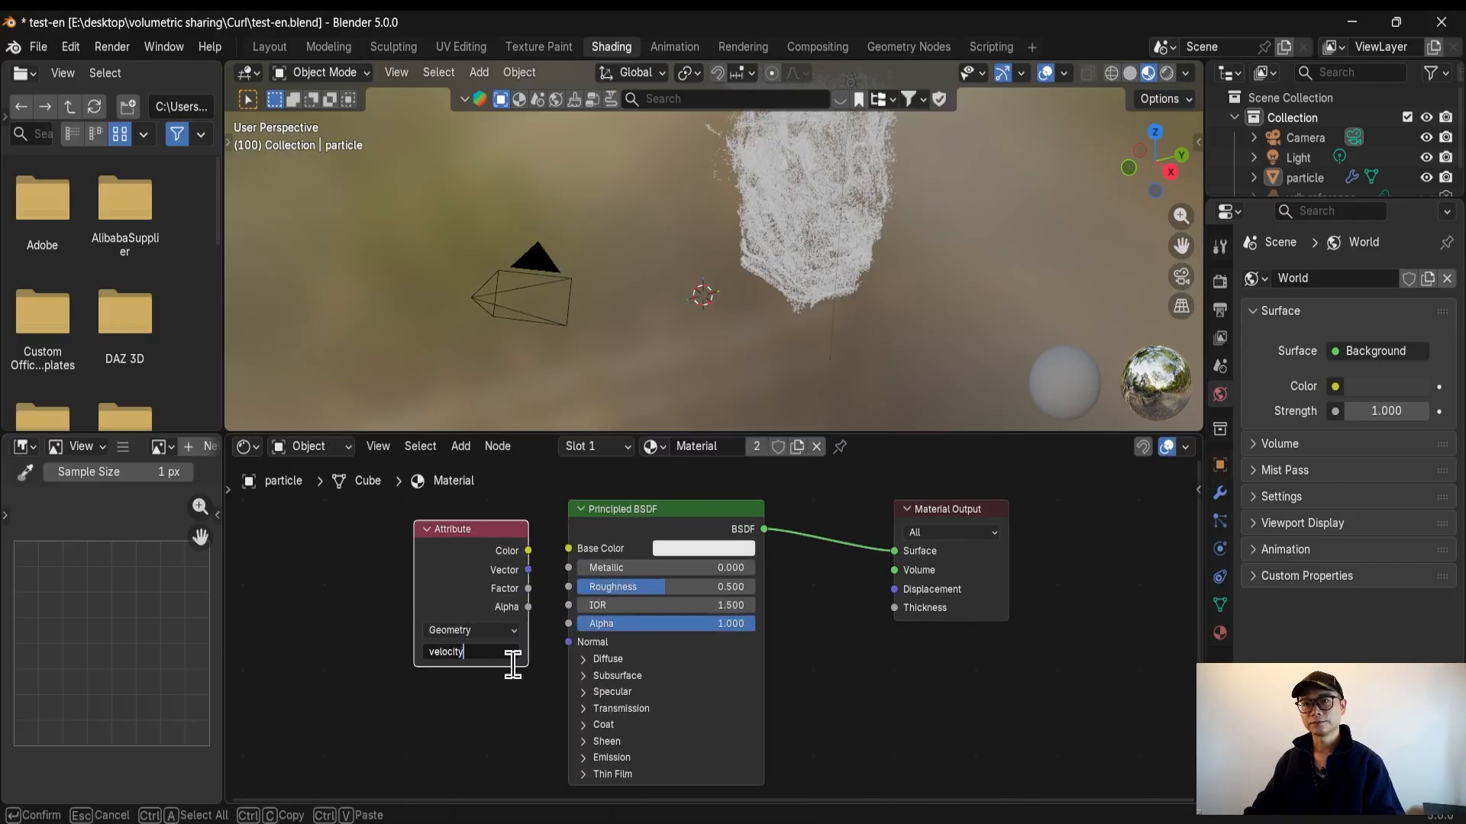
pyautogui.press('Return')
# Move the Attribute node away from the Principled BSDF and add a Color Ramp fed by its Color output
pyautogui.scroll(4, 473, 626)
pyautogui.moveTo(408, 543); pyautogui.dragTo(354, 568)
pyautogui.scroll(1, 354, 568)
pyautogui.moveTo(353, 557); pyautogui.dragTo(493, 564, button='middle')
pyautogui.moveTo(494, 565); pyautogui.dragTo(400, 582)
pyautogui.write('ramp')
pyautogui.press('Return')
pyautogui.click(439, 596)
# Move the Principled BSDF clear of the Color Ramp and save the file
pyautogui.scroll(-4, 775, 582)
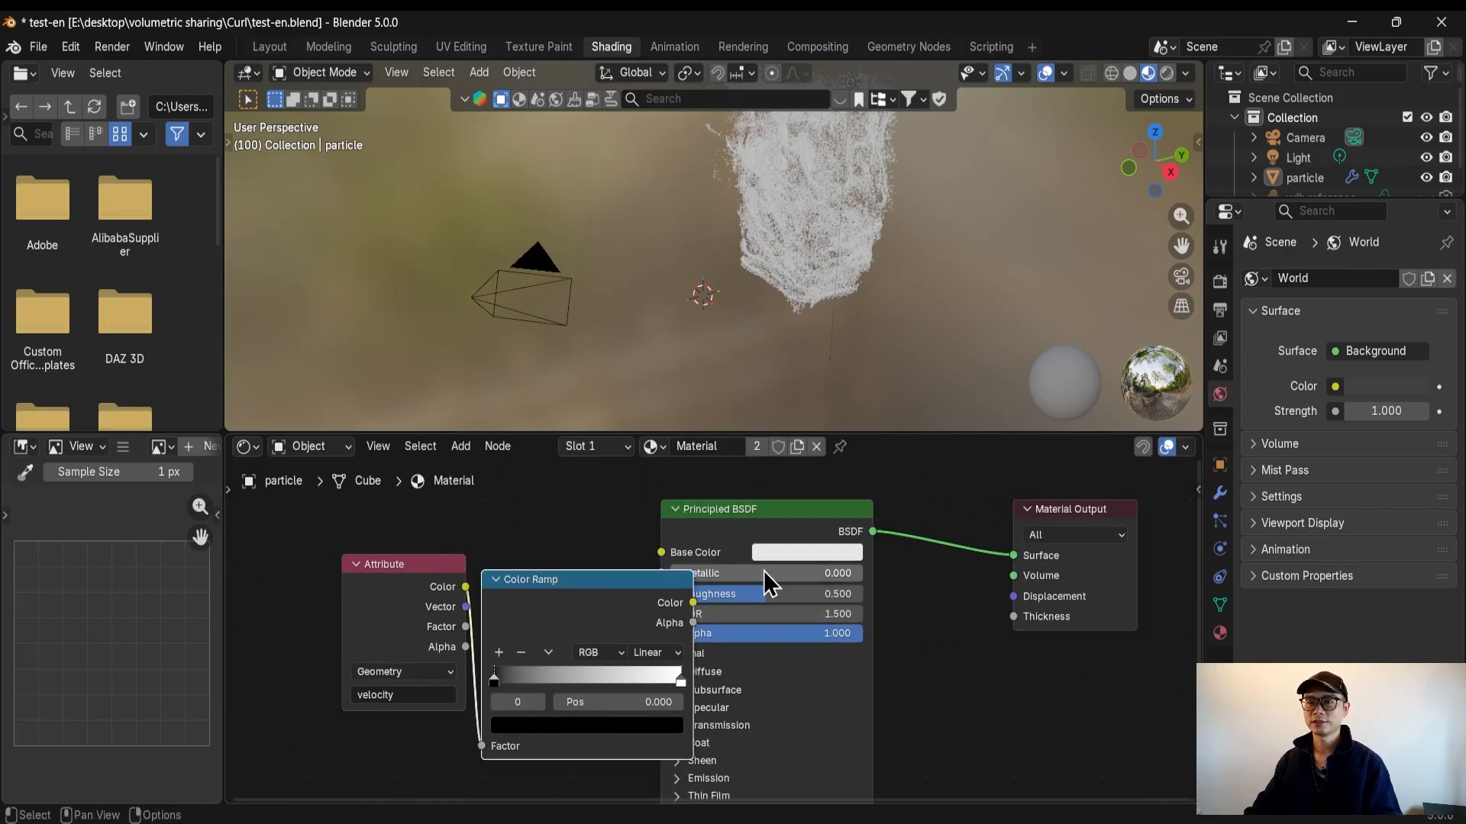
pyautogui.moveTo(744, 505); pyautogui.dragTo(815, 517)
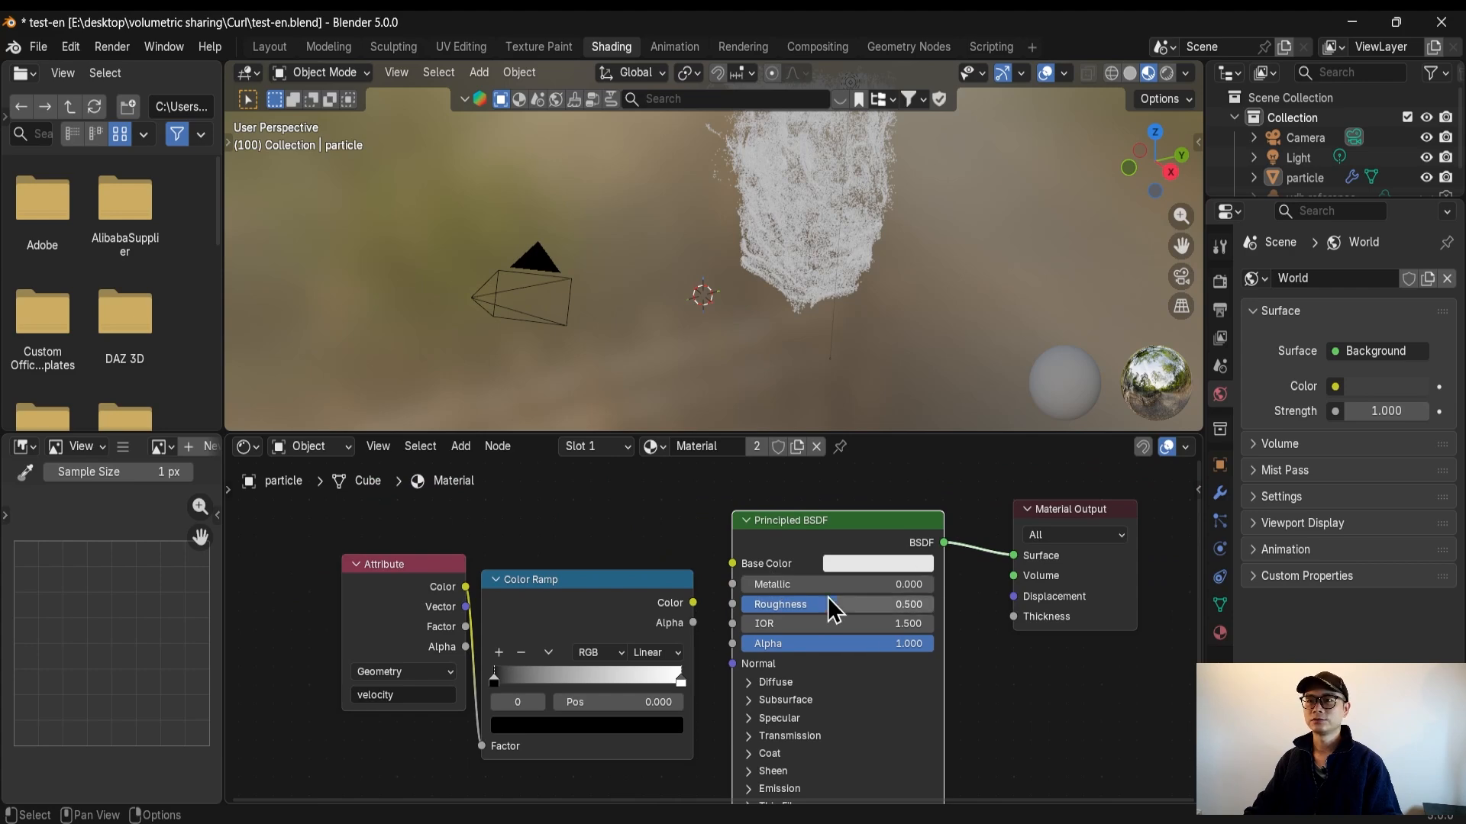
pyautogui.scroll(1, 710, 636)
pyautogui.hotkey('ctrl', 's')
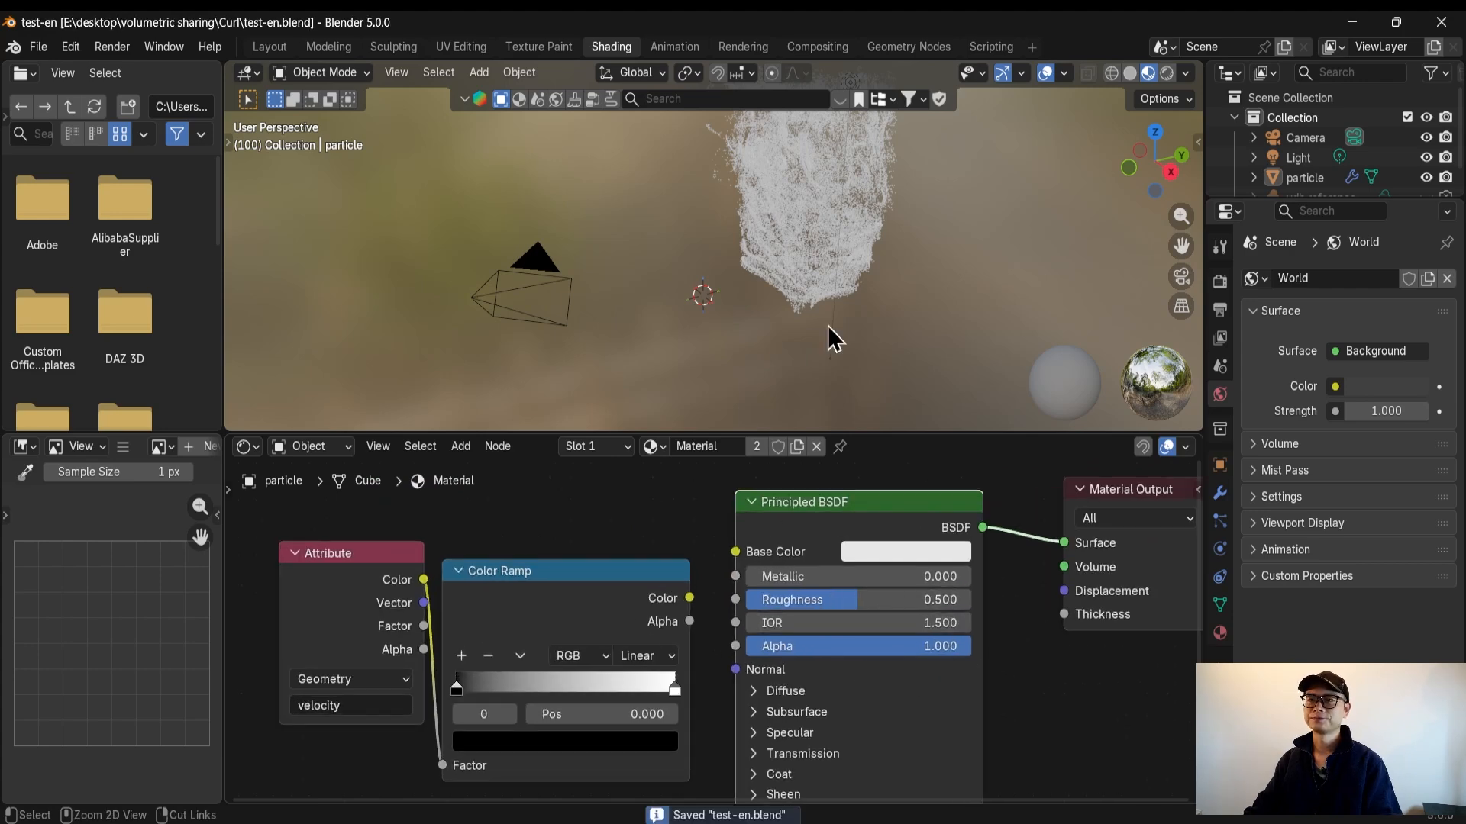
pyautogui.scroll(2, 867, 278)
pyautogui.moveTo(887, 217)
pyautogui.keyDown('shift'); pyautogui.mouseDown(button='middle')
pyautogui.moveTo(867, 278)
pyautogui.moveTo(810, 298)
pyautogui.moveTo(799, 282)
pyautogui.moveTo(896, 193)
pyautogui.mouseUp(button='middle'); pyautogui.keyUp('shift')
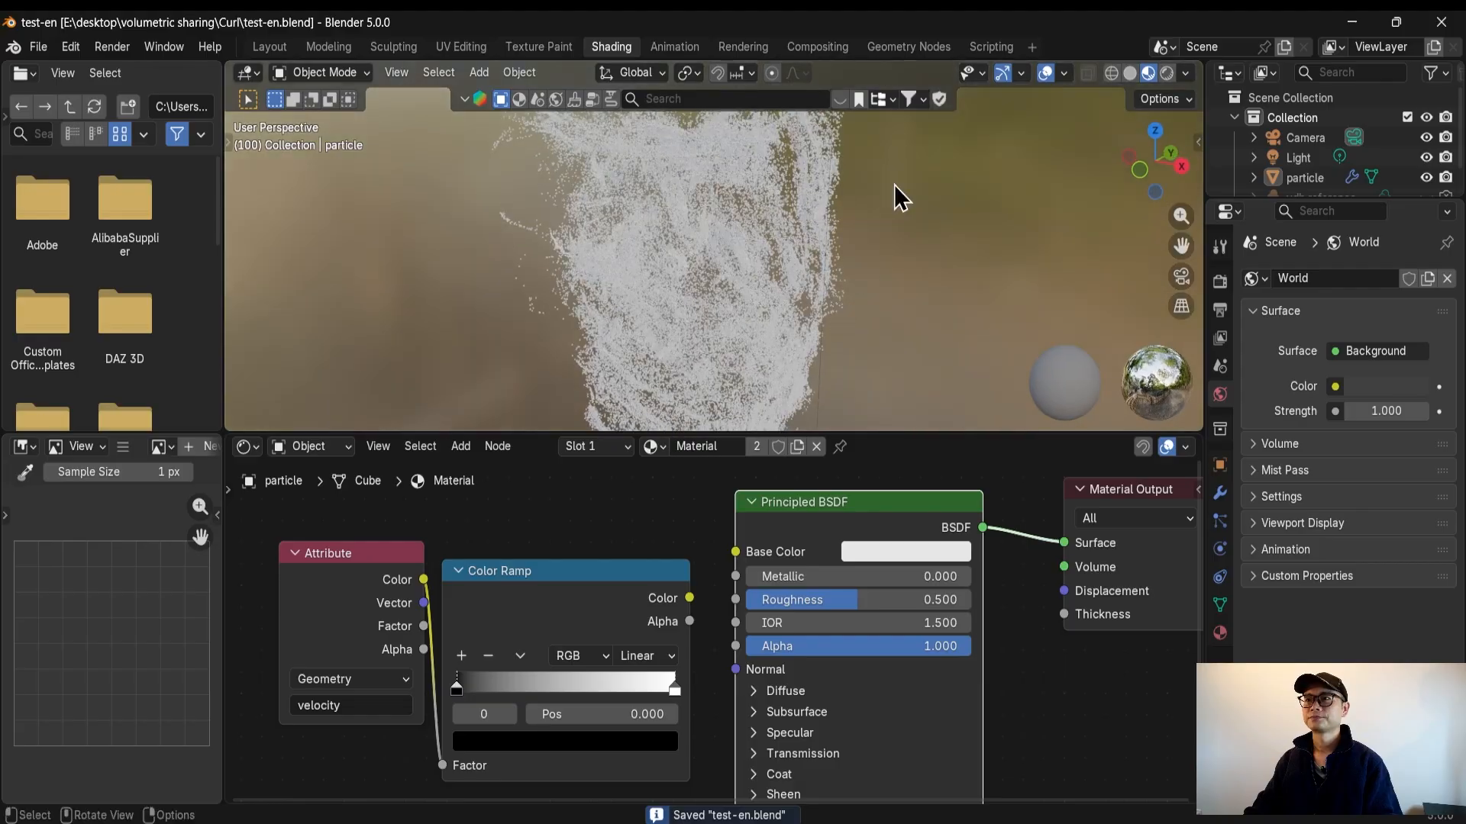
# In the Geometry Nodes workspace, move the Named Attribute and Less Than or Equal nodes beneath Delete Geometry and Set Point Radius, and save the file
pyautogui.click(894, 42)
pyautogui.scroll(-6, 749, 549)
pyautogui.moveTo(795, 529); pyautogui.dragTo(928, 486, button='middle')
pyautogui.moveTo(784, 643); pyautogui.dragTo(563, 620)
pyautogui.moveTo(675, 622); pyautogui.dragTo(754, 599)
pyautogui.scroll(1, 603, 595)
pyautogui.scroll(1, 584, 565)
pyautogui.moveTo(580, 564); pyautogui.dragTo(647, 608, button='middle')
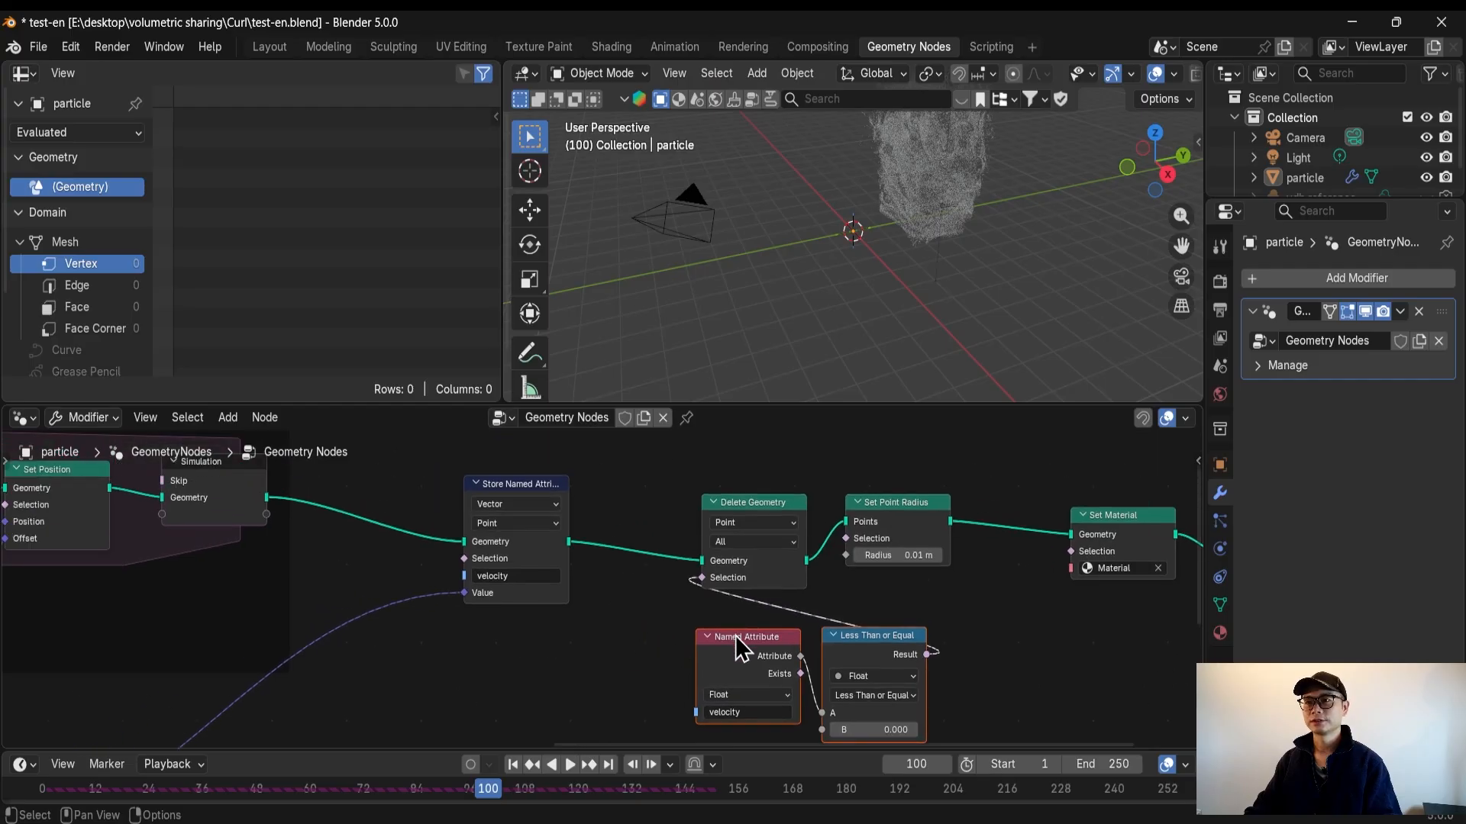
pyautogui.scroll(5, 956, 205)
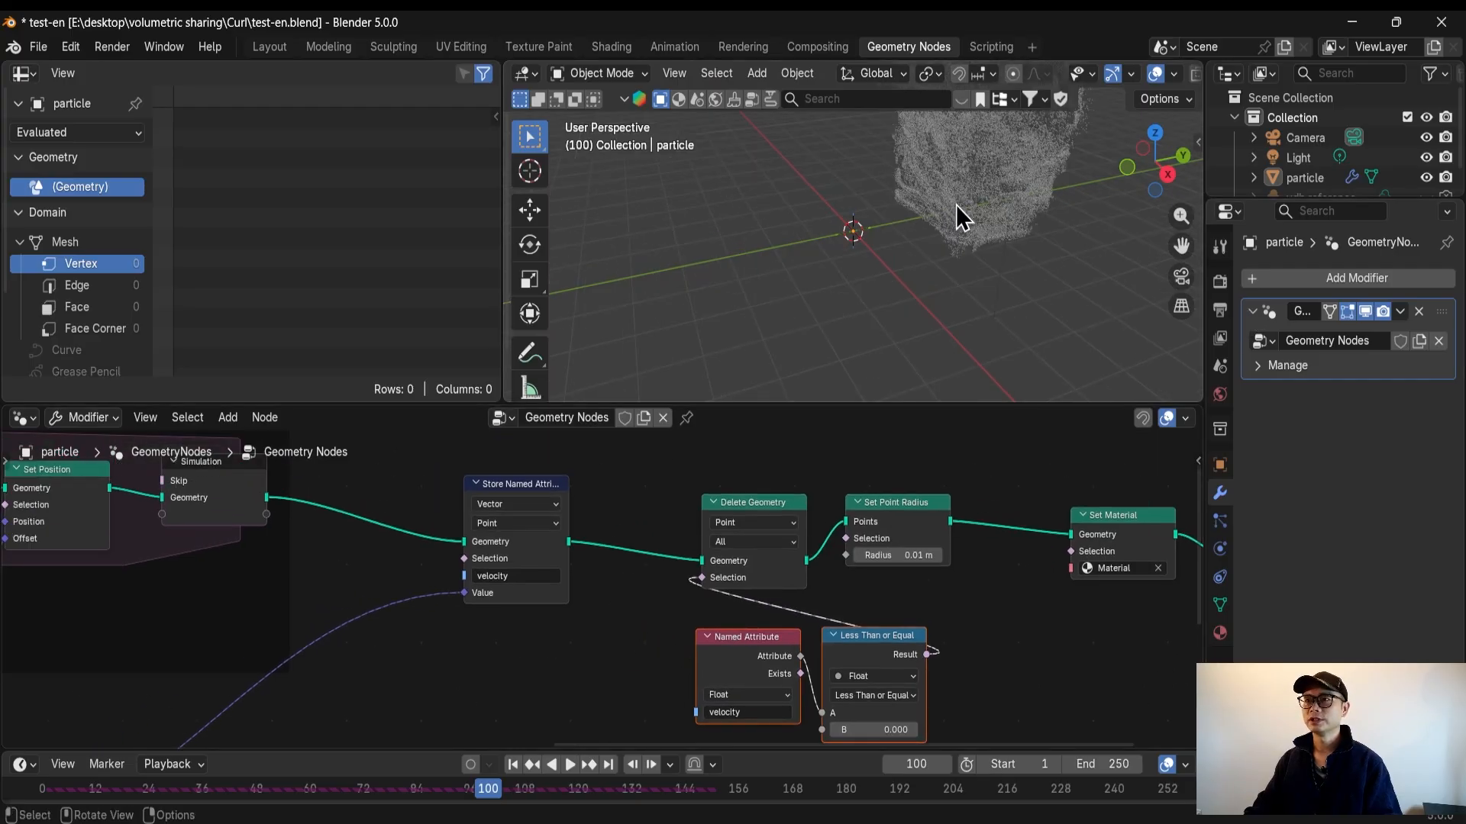
pyautogui.moveTo(808, 335); pyautogui.dragTo(876, 277, button='middle')
pyautogui.hotkey('ctrl', 's')
pyautogui.moveTo(711, 289); pyautogui.dragTo(868, 310, button='middle')
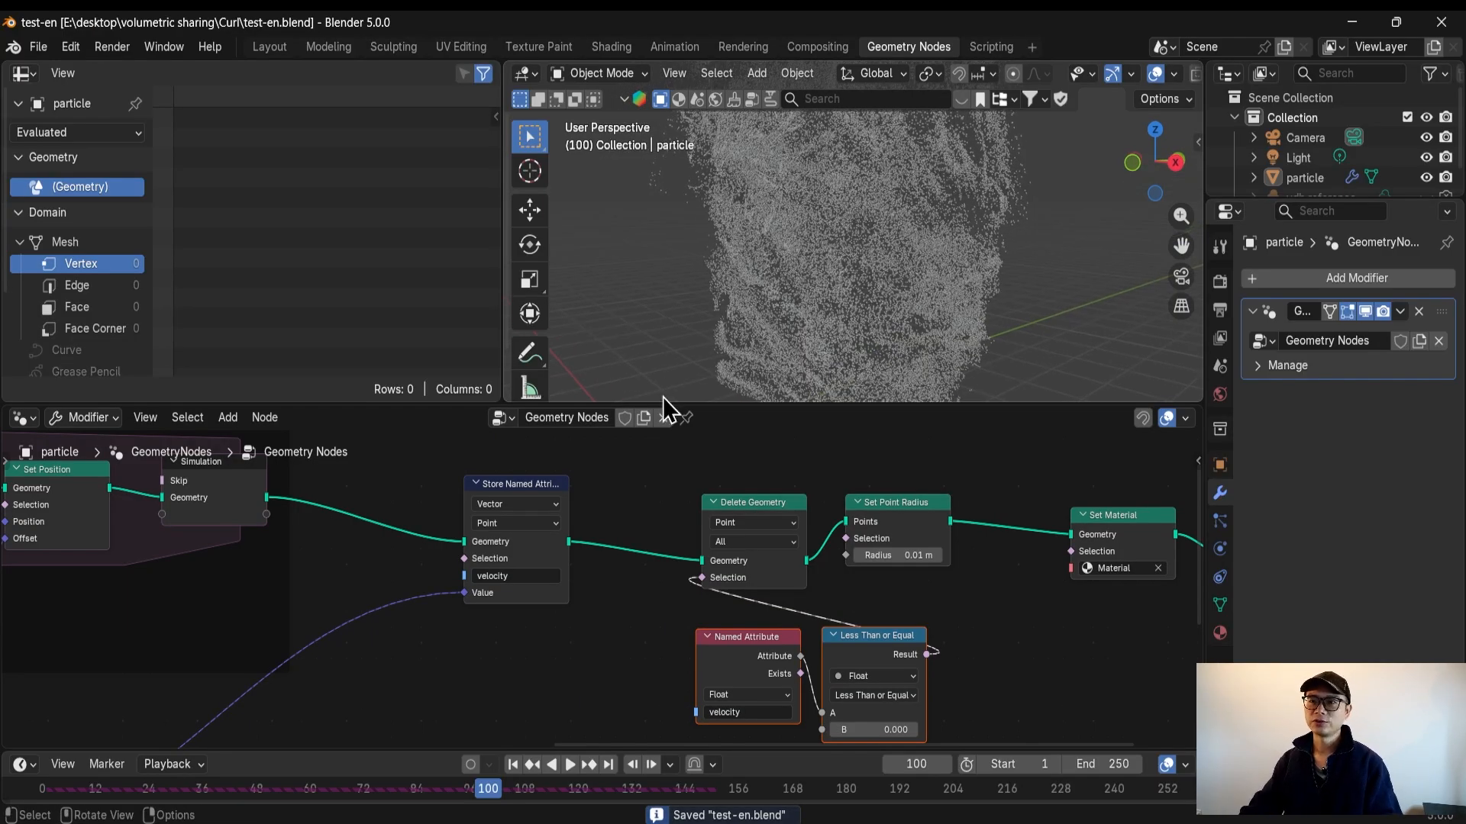
# Insert a Vector Math node into the link feeding the Value input of the velocity Store Named Attribute node
pyautogui.scroll(5, 540, 547)
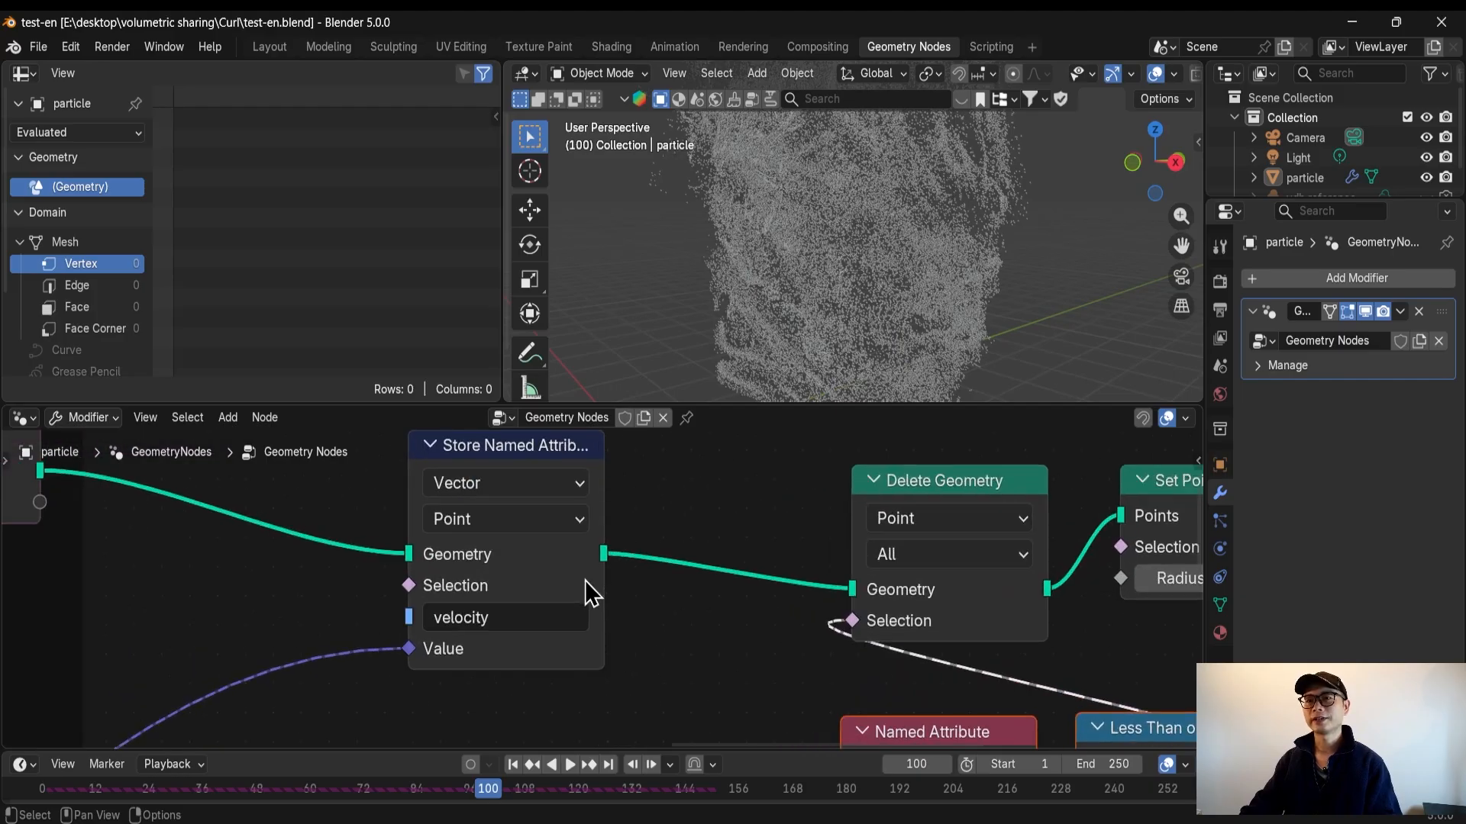
pyautogui.scroll(2, 501, 618)
pyautogui.moveTo(515, 569); pyautogui.dragTo(603, 587, button='middle')
pyautogui.click(572, 644)
pyautogui.click(650, 681)
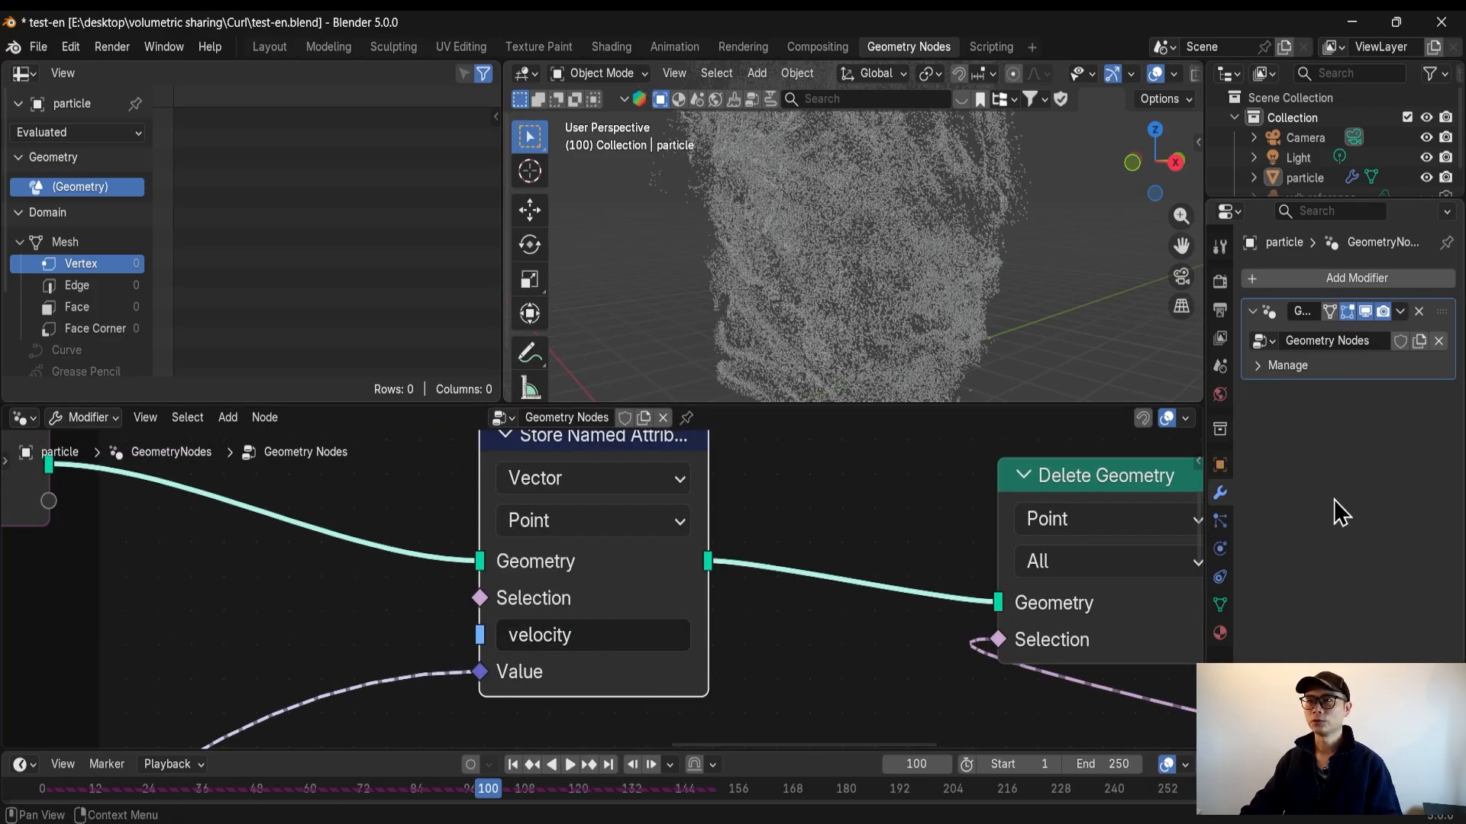
pyautogui.scroll(-3, 562, 639)
pyautogui.moveTo(562, 638); pyautogui.dragTo(700, 599, button='middle')
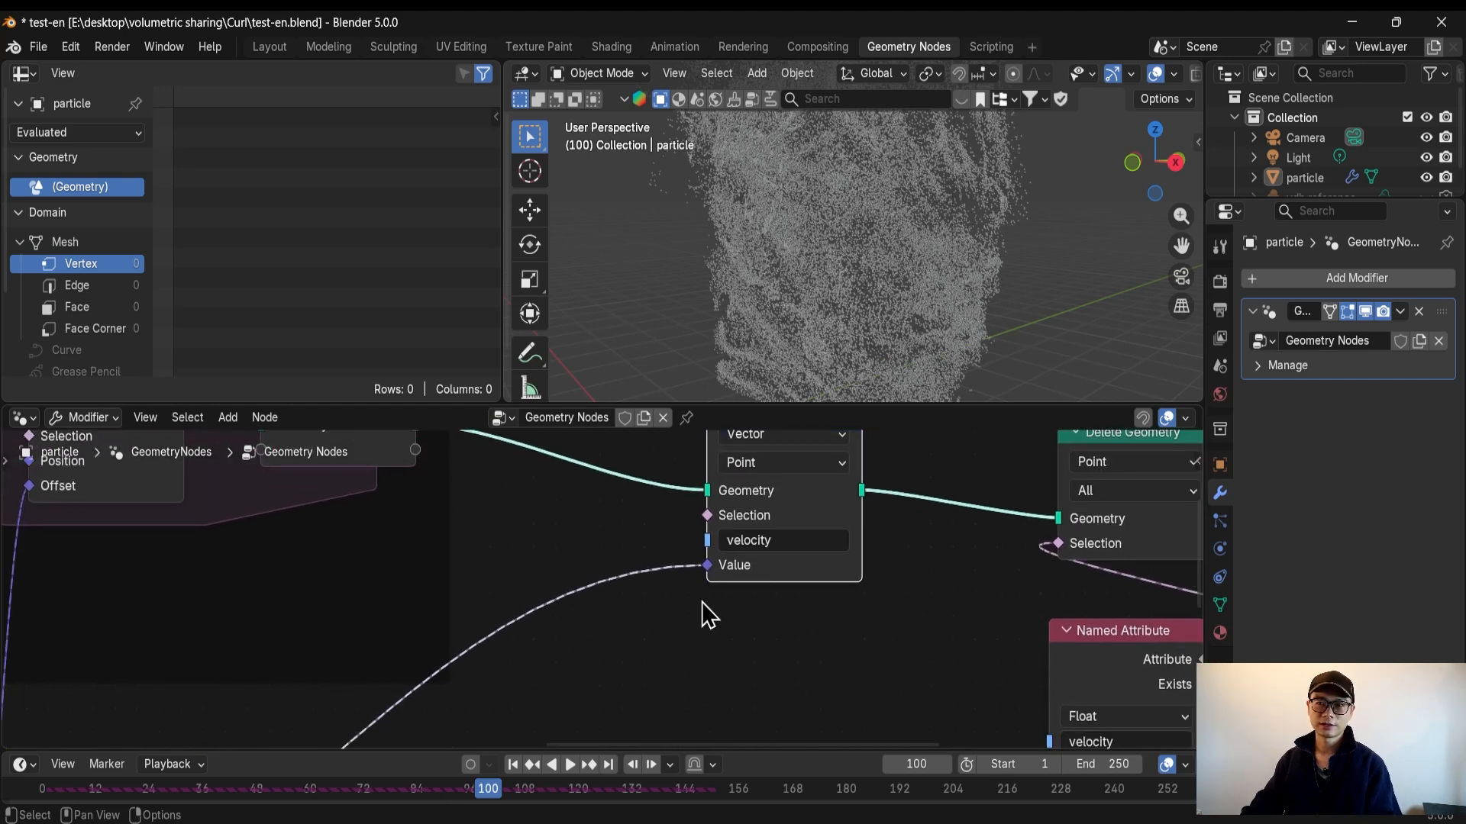
pyautogui.hotkey('shift', 'a')
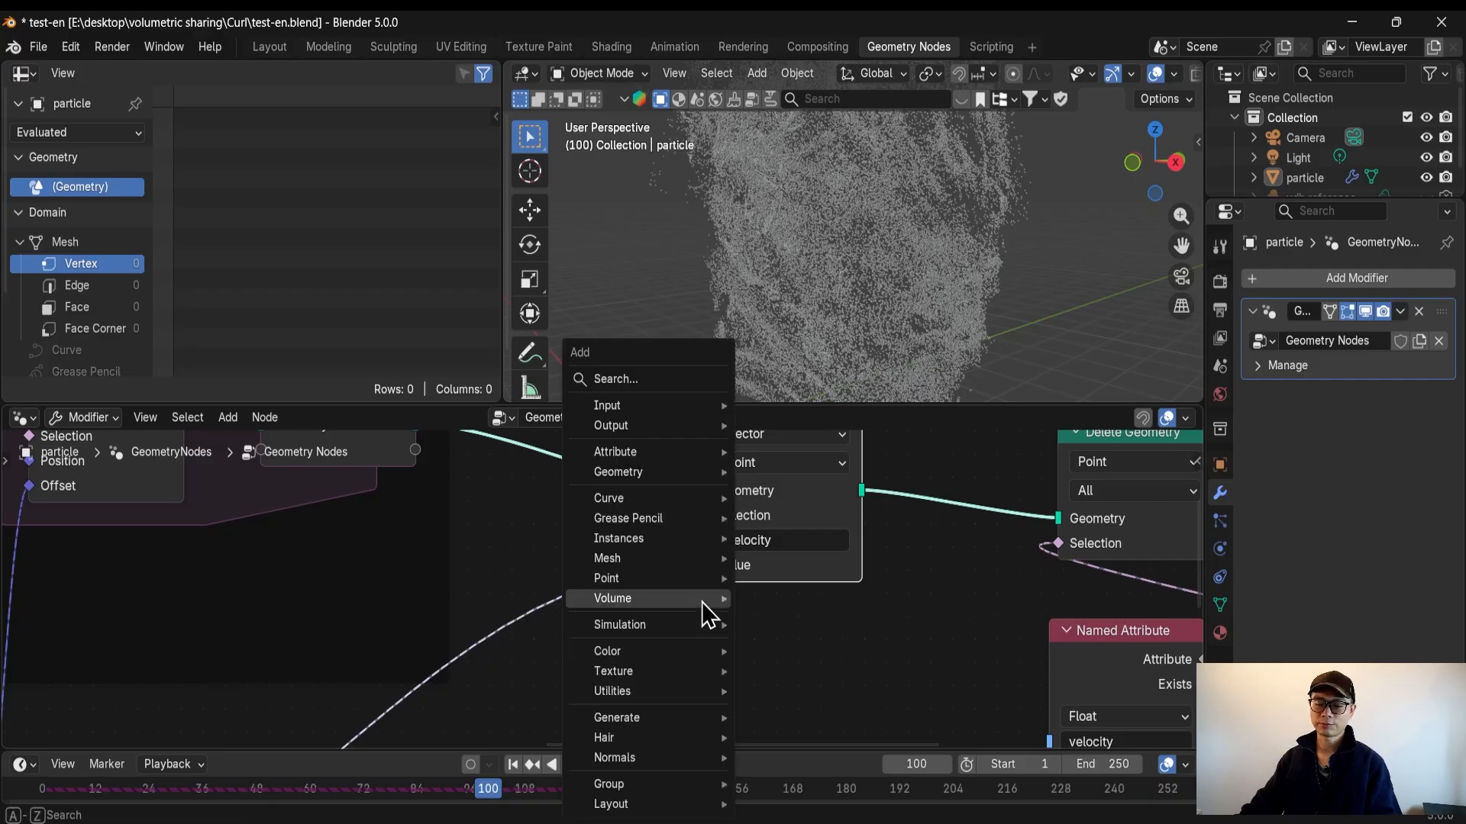
pyautogui.write('math')
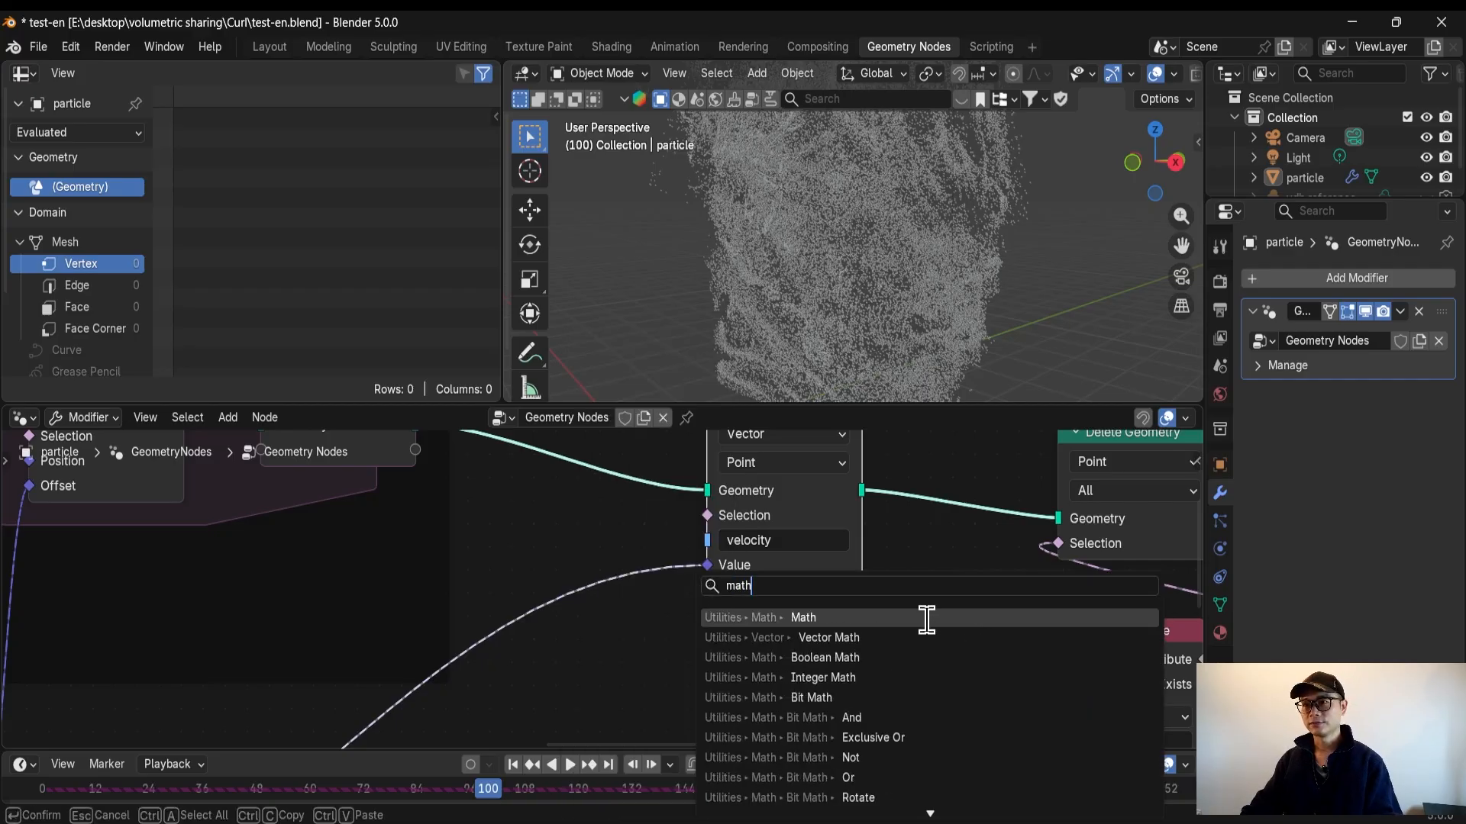
pyautogui.click(901, 639)
pyautogui.click(611, 625)
# Change the Vector Math operation to Scale, set its scale factor to 5.7, and save the file
pyautogui.click(601, 644)
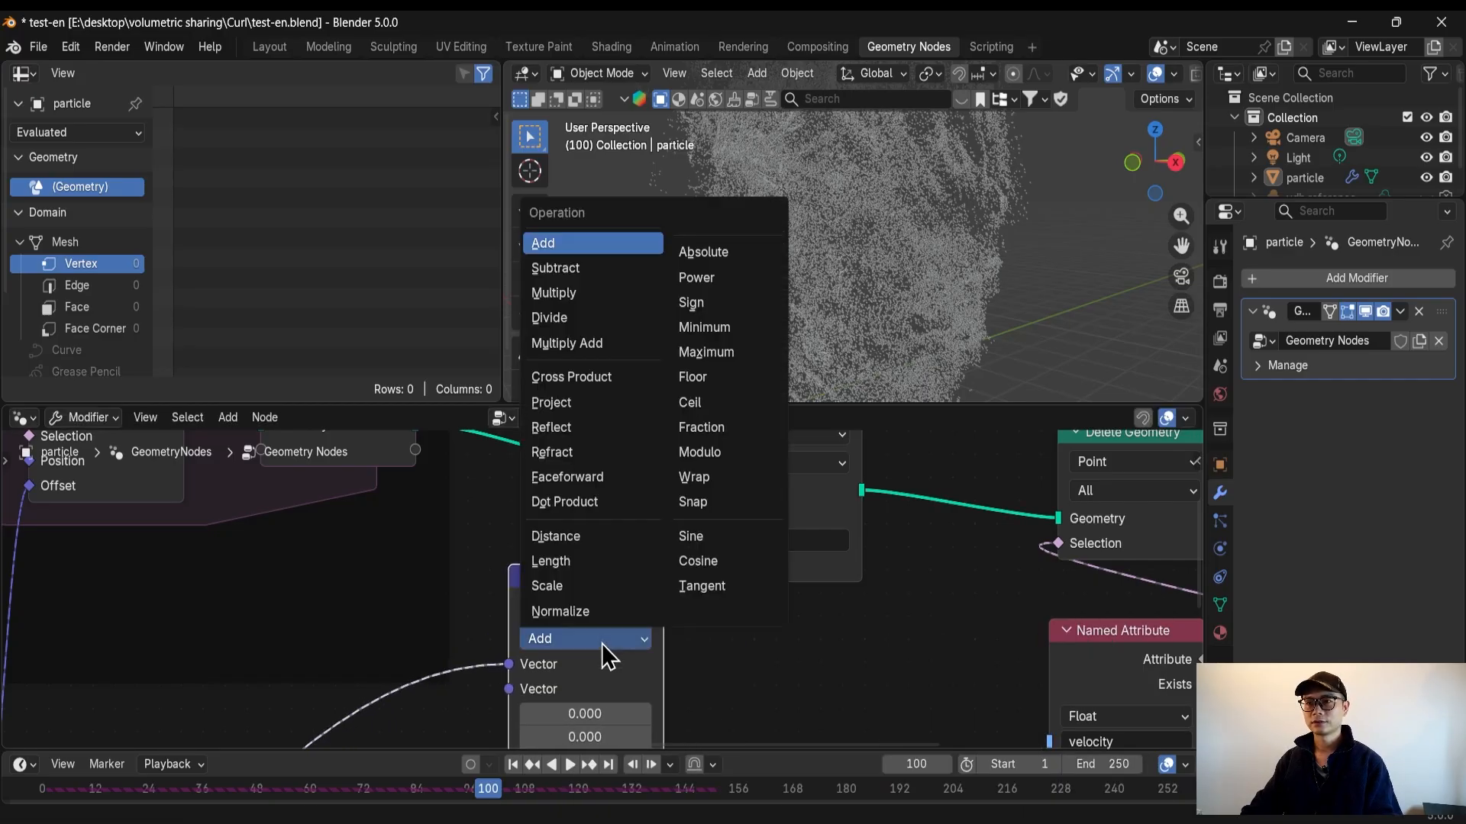
pyautogui.click(602, 586)
pyautogui.scroll(3, 653, 652)
pyautogui.moveTo(653, 650); pyautogui.dragTo(798, 674)
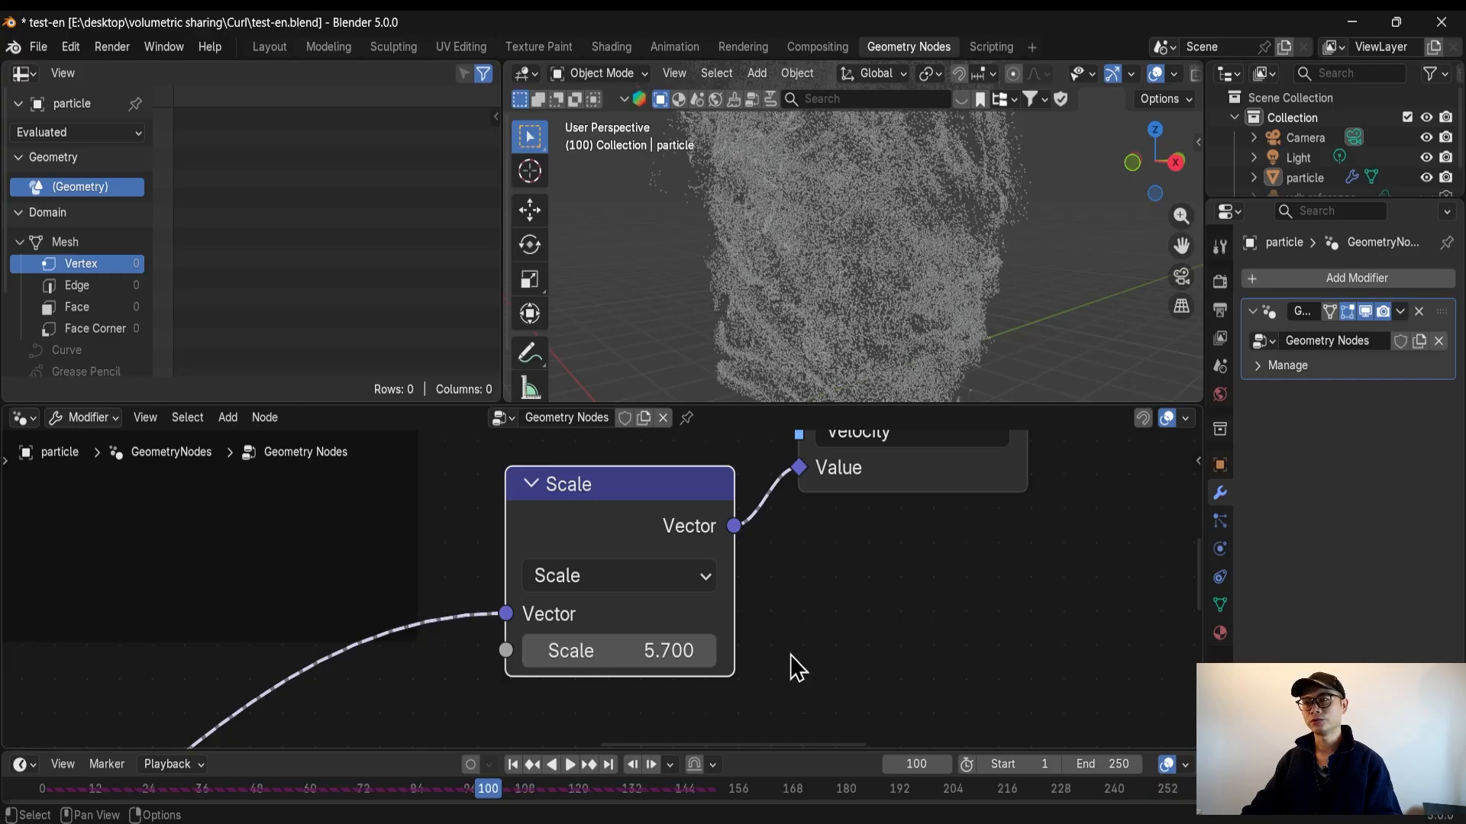
pyautogui.scroll(-1, 638, 645)
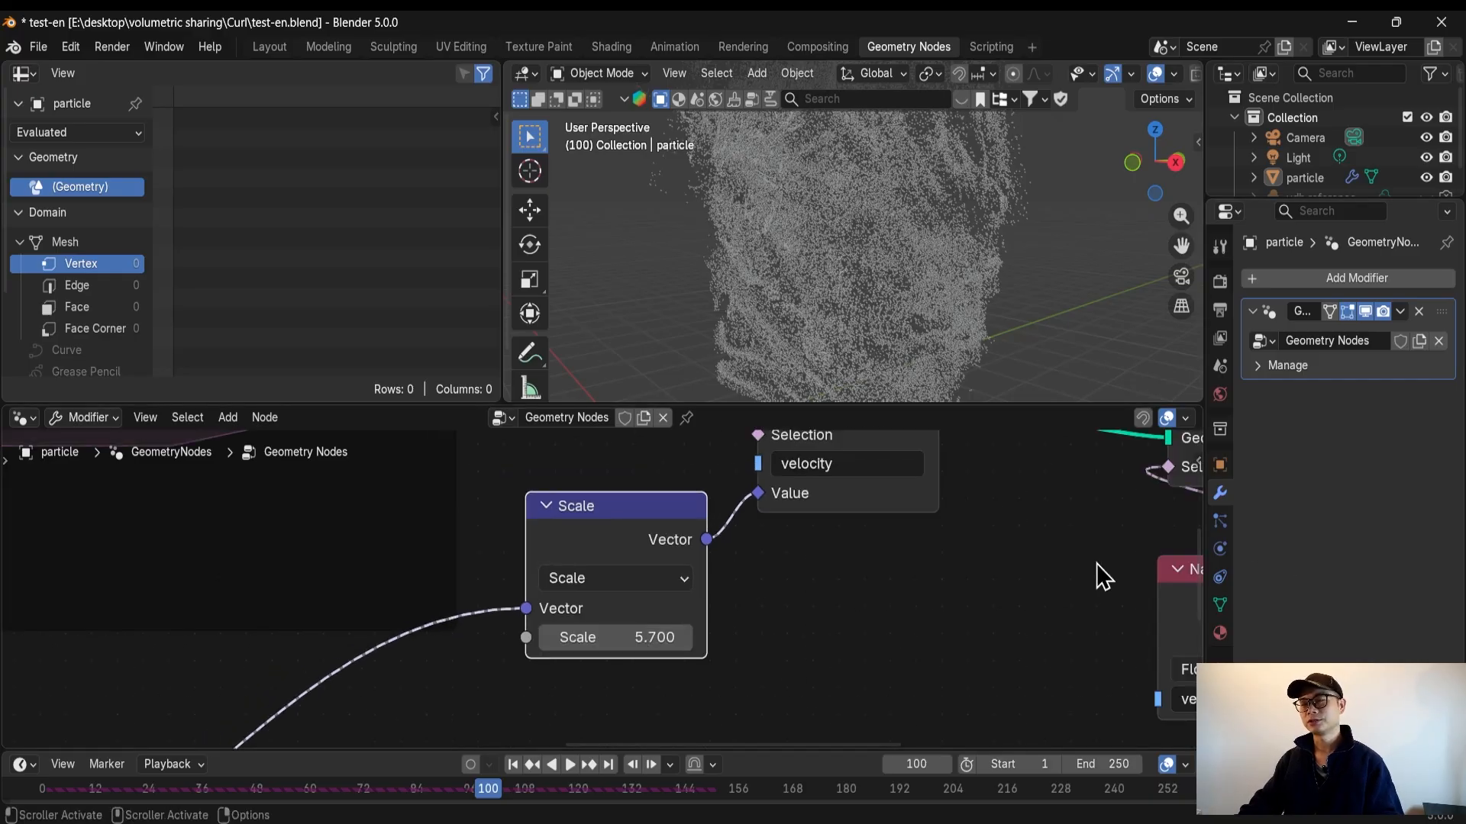
pyautogui.hotkey('ctrl', 's')
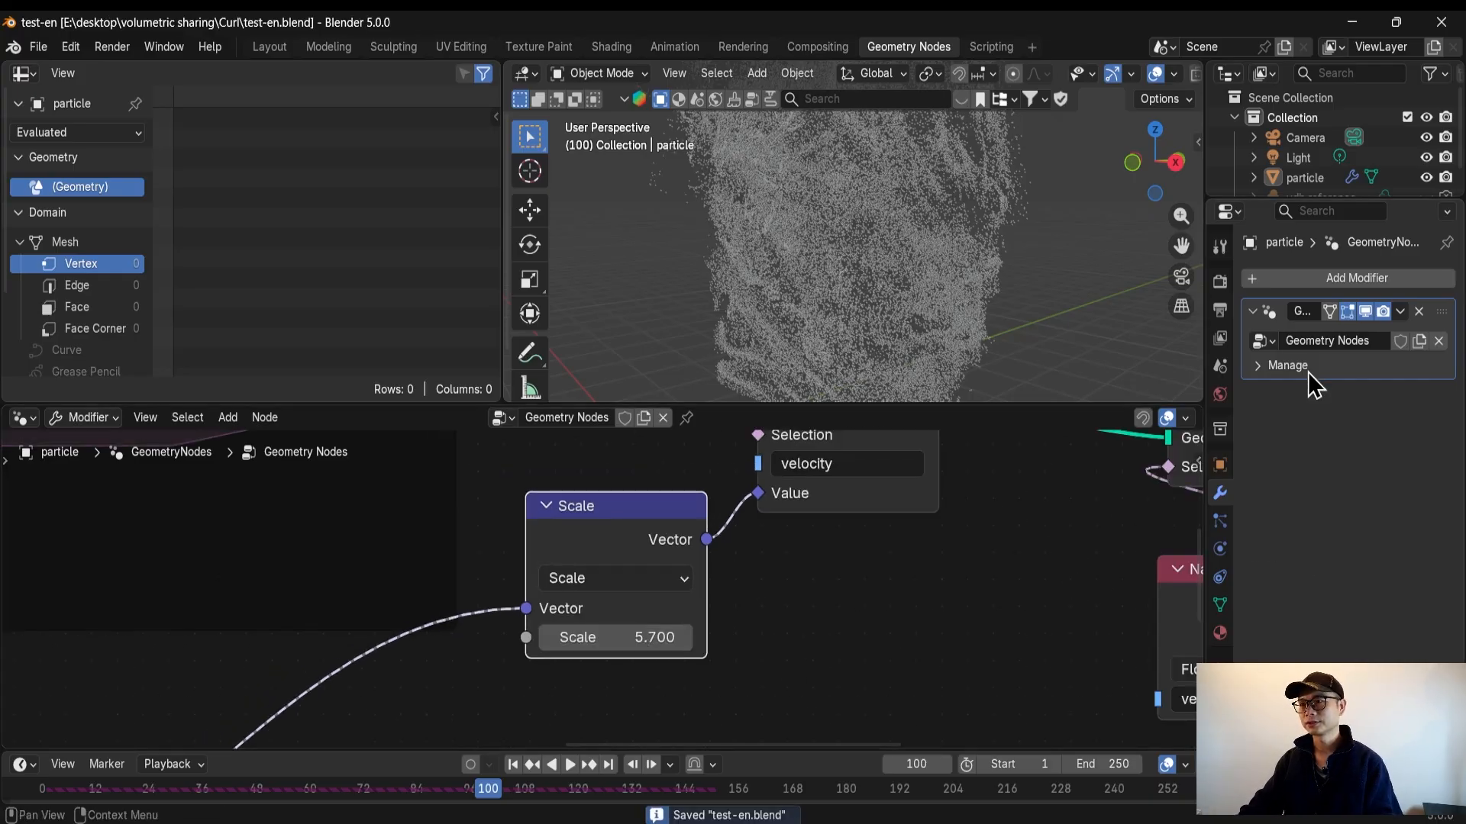
# Examine the Motion Blur options in the render properties, switching Motion Blur off and on again, and save the file
pyautogui.click(1221, 281)
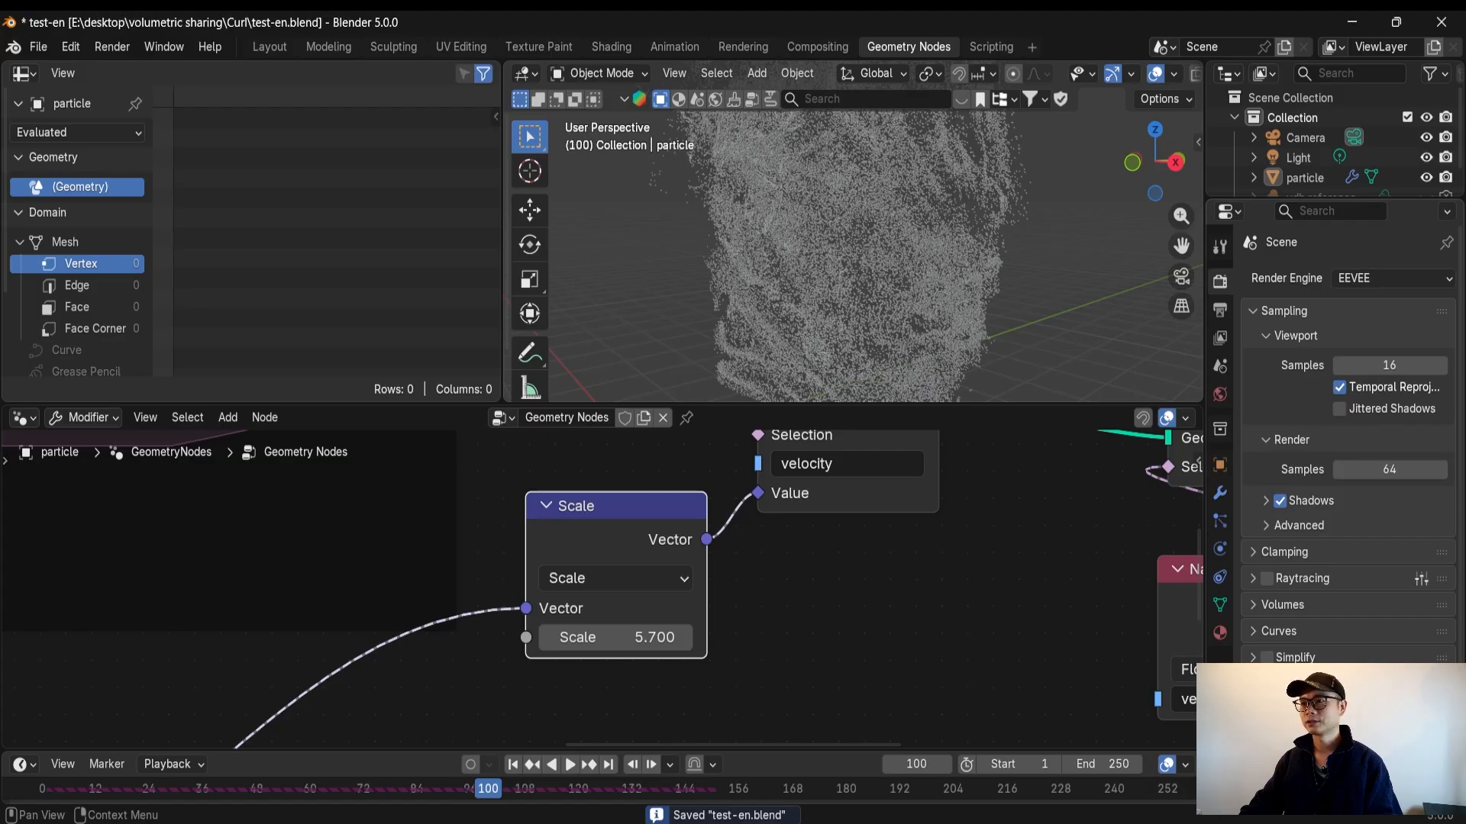
pyautogui.scroll(-5, 1348, 458)
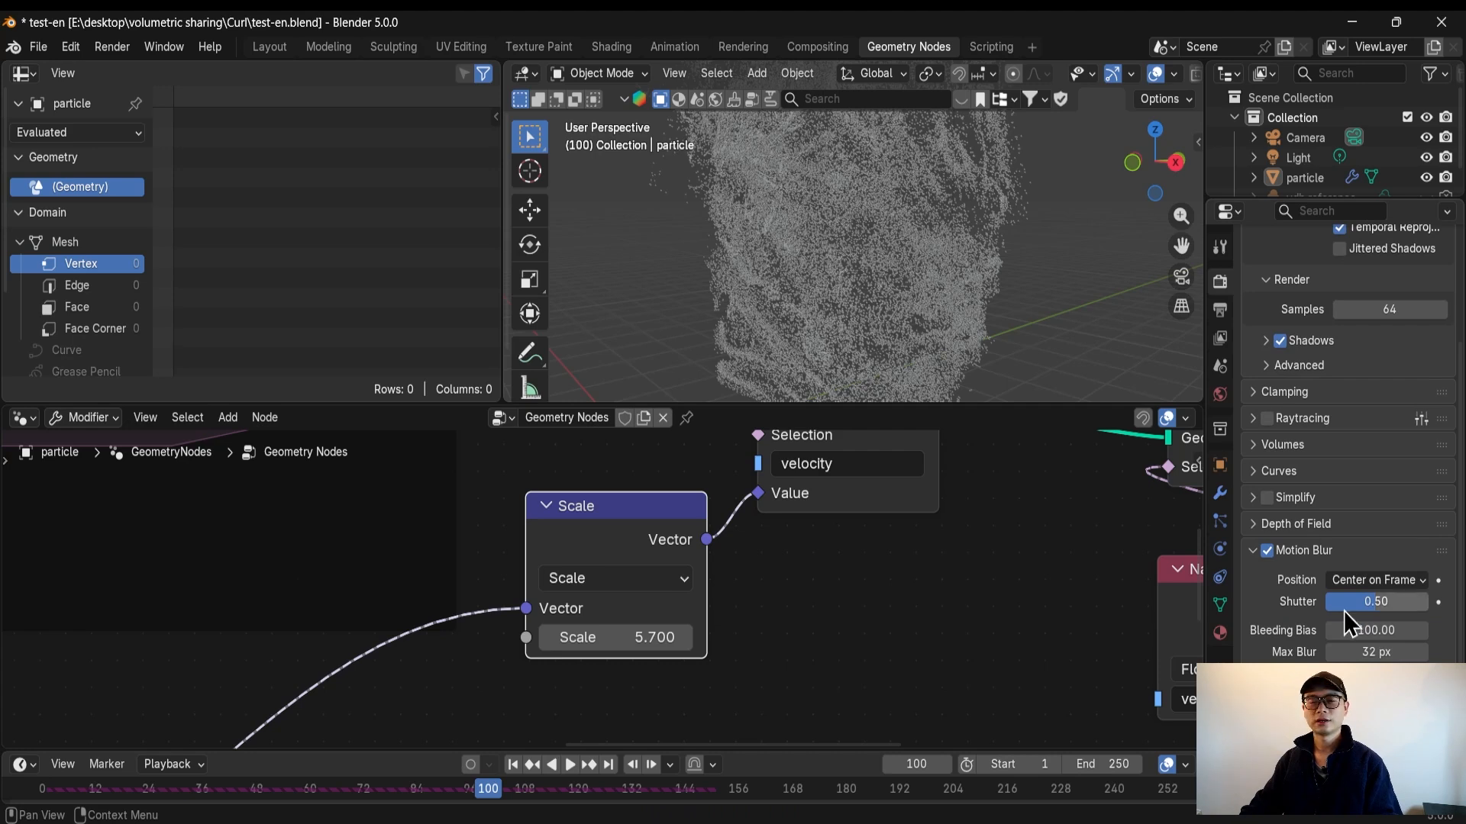
pyautogui.scroll(-2, 1290, 534)
pyautogui.click(1267, 504)
pyautogui.click(1268, 504)
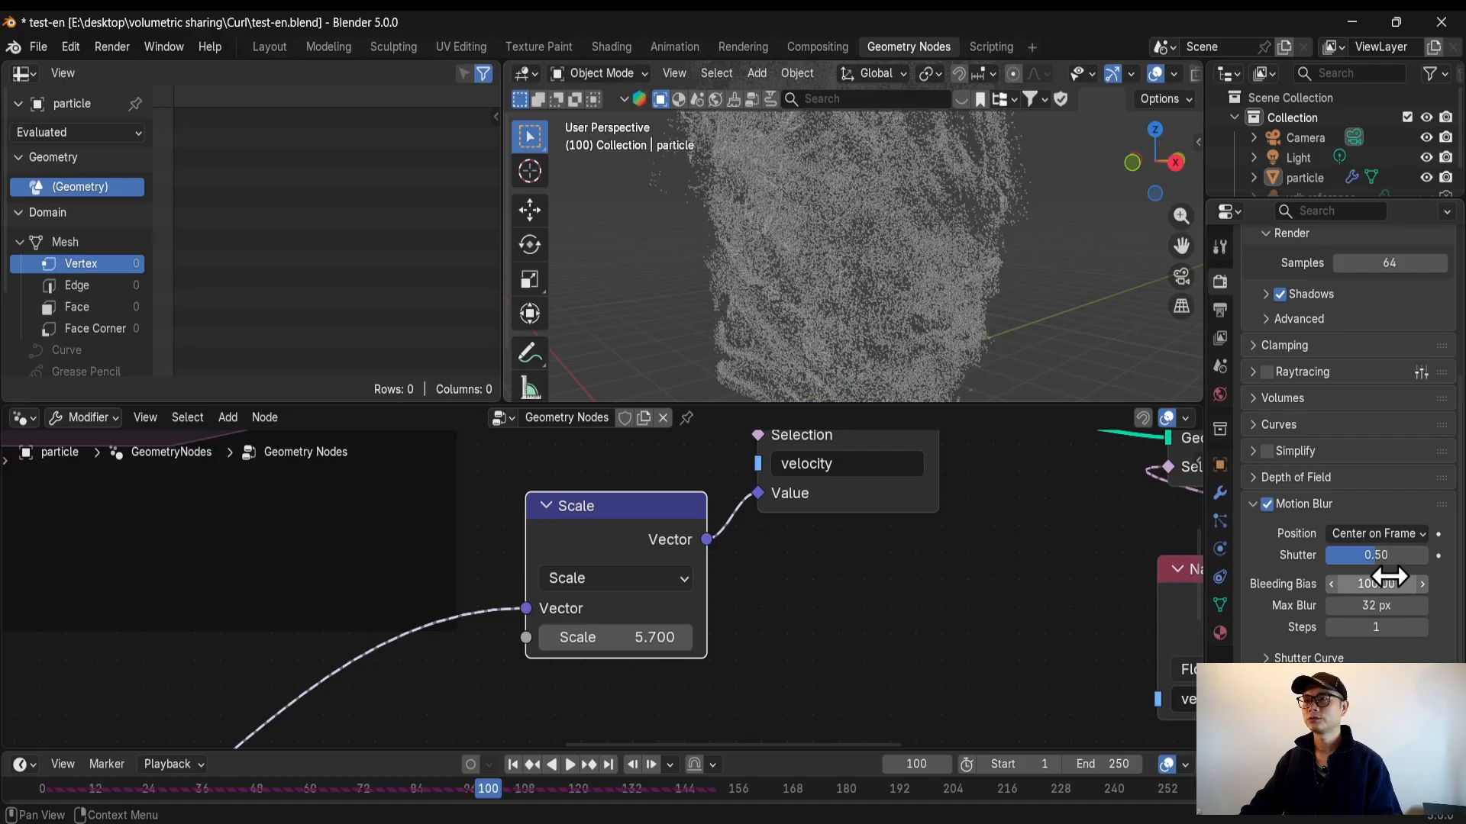
pyautogui.scroll(1, 740, 611)
pyautogui.scroll(-1, 639, 537)
pyautogui.moveTo(643, 531); pyautogui.dragTo(632, 550, button='middle')
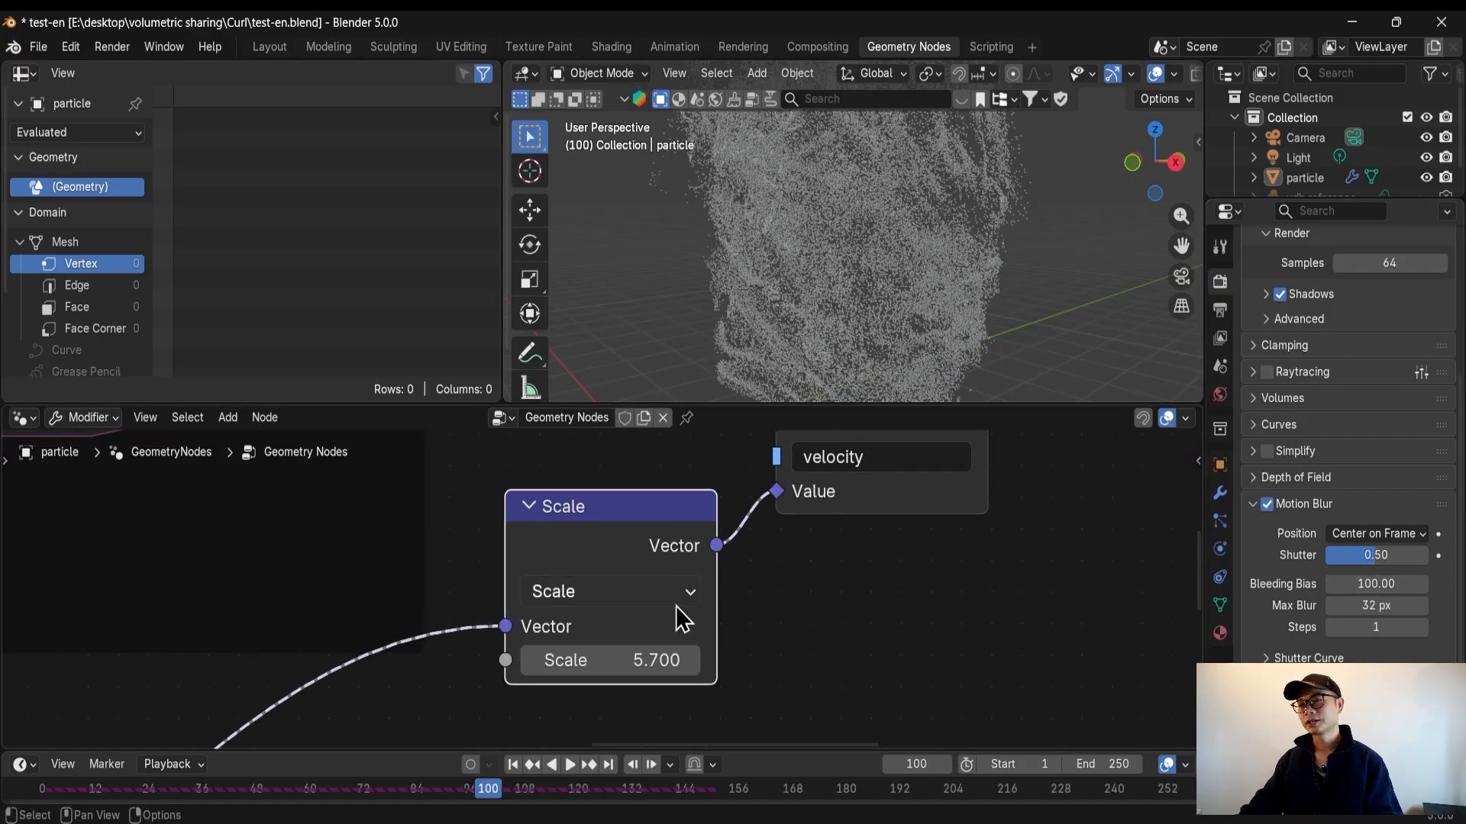
pyautogui.hotkey('ctrl', 's')
# Move the Set Material node closer to Set Point Radius and shift the Group Output node farther from Set Material
pyautogui.scroll(-3, 684, 587)
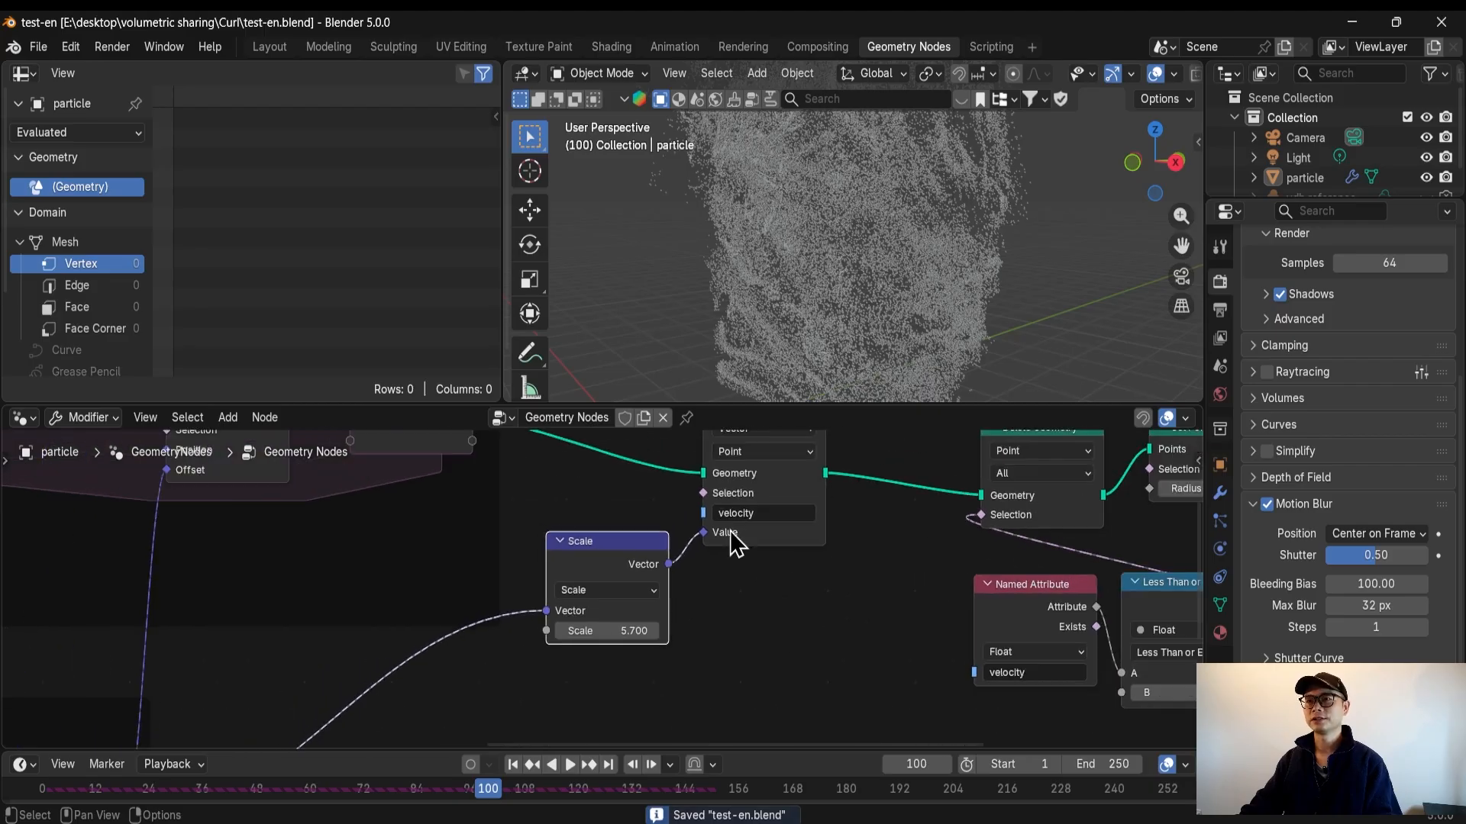
pyautogui.scroll(-3, 795, 548)
pyautogui.moveTo(808, 581); pyautogui.dragTo(656, 578, button='middle')
pyautogui.moveTo(896, 516); pyautogui.dragTo(834, 507)
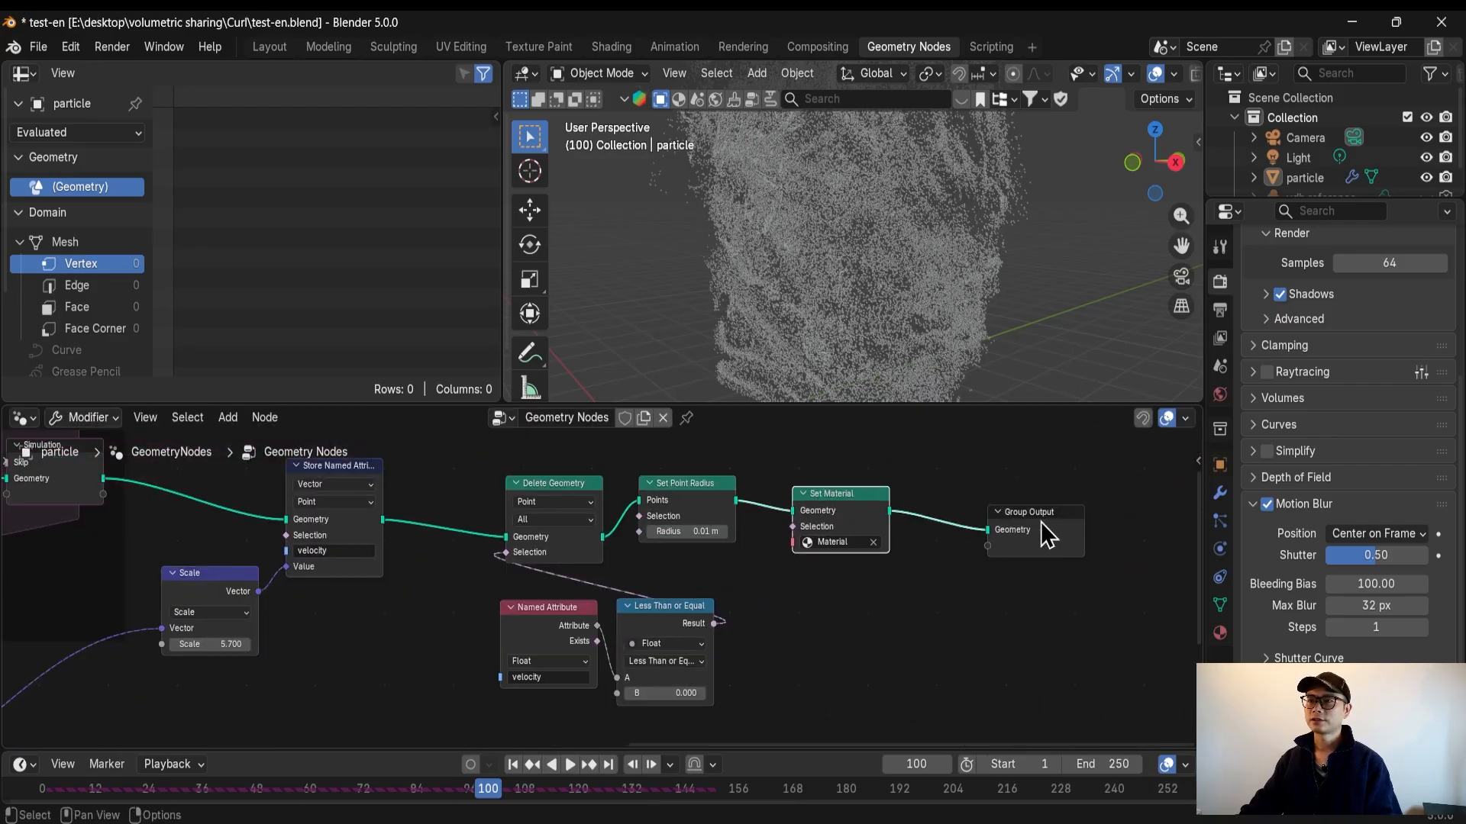
pyautogui.moveTo(1041, 530); pyautogui.dragTo(1105, 519)
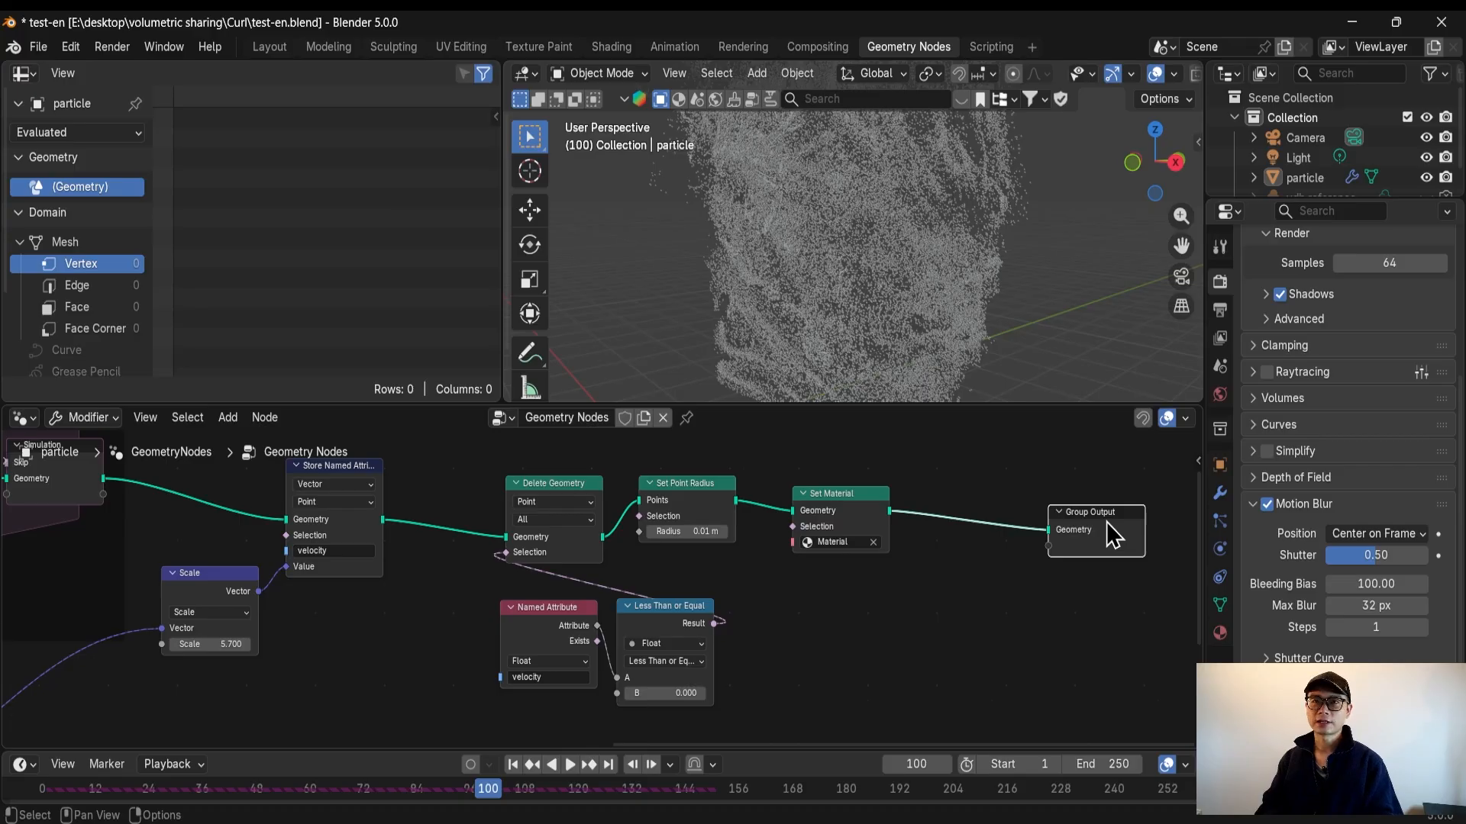